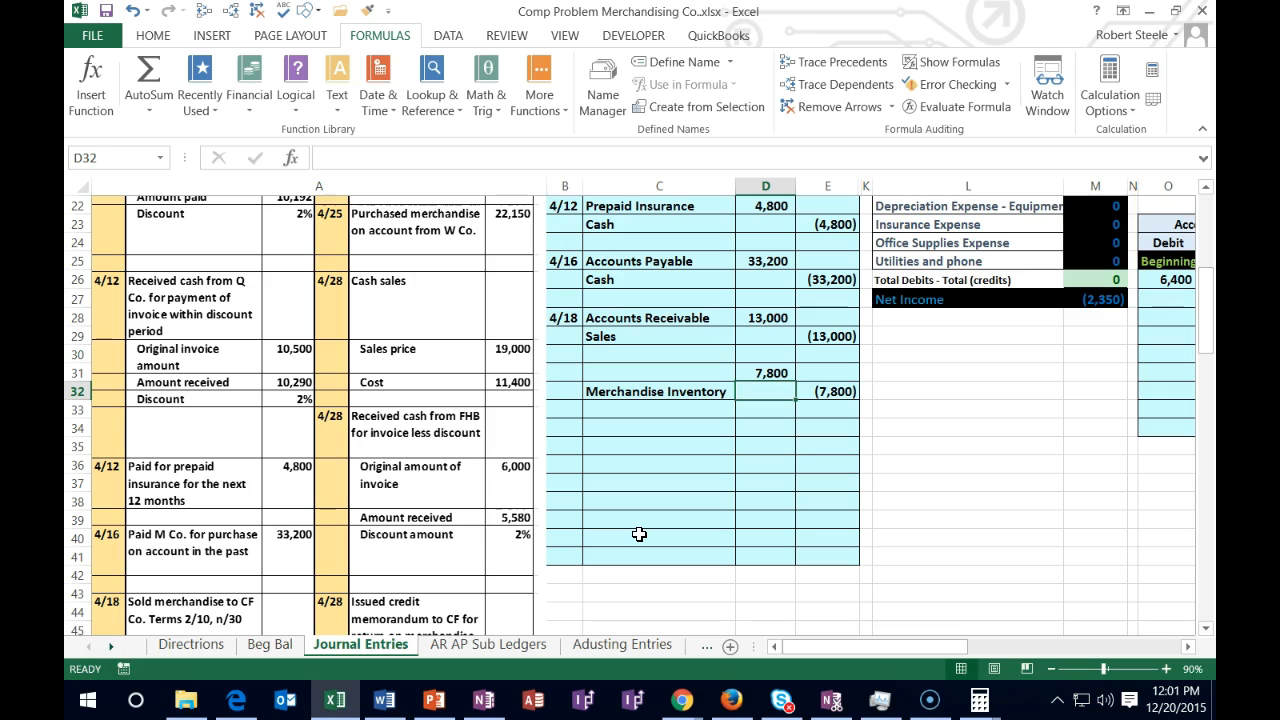
# Copy the Cost of Merchandise Sold account name from the trial balance and paste it as values into C31 of the 4/18 journal entry.
pyautogui.scroll(5, 639, 534)
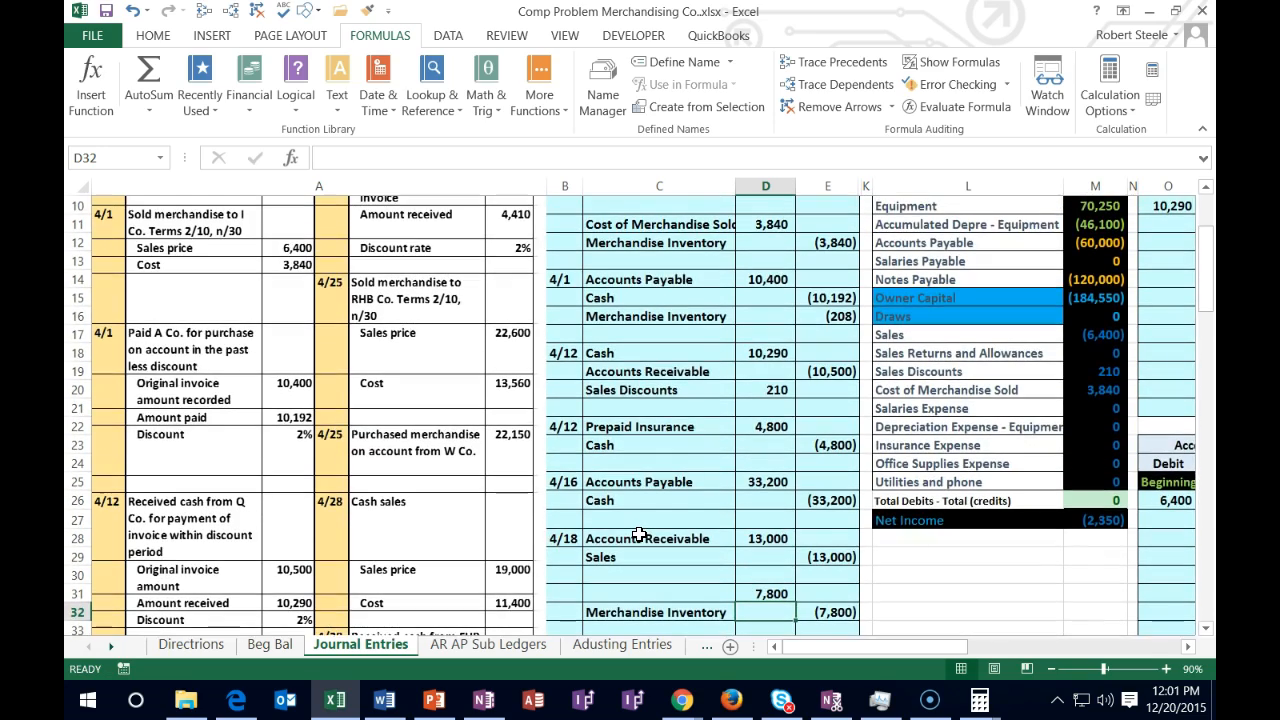
pyautogui.scroll(1, 639, 534)
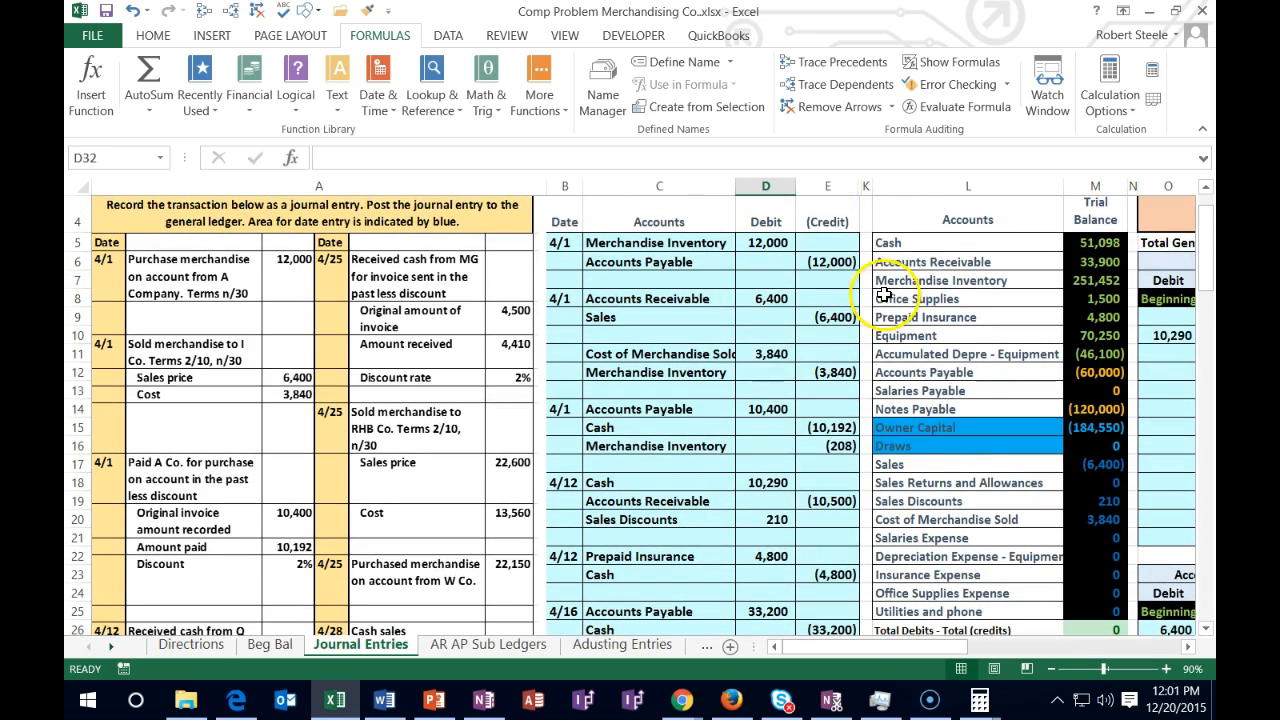
pyautogui.click(920, 280)
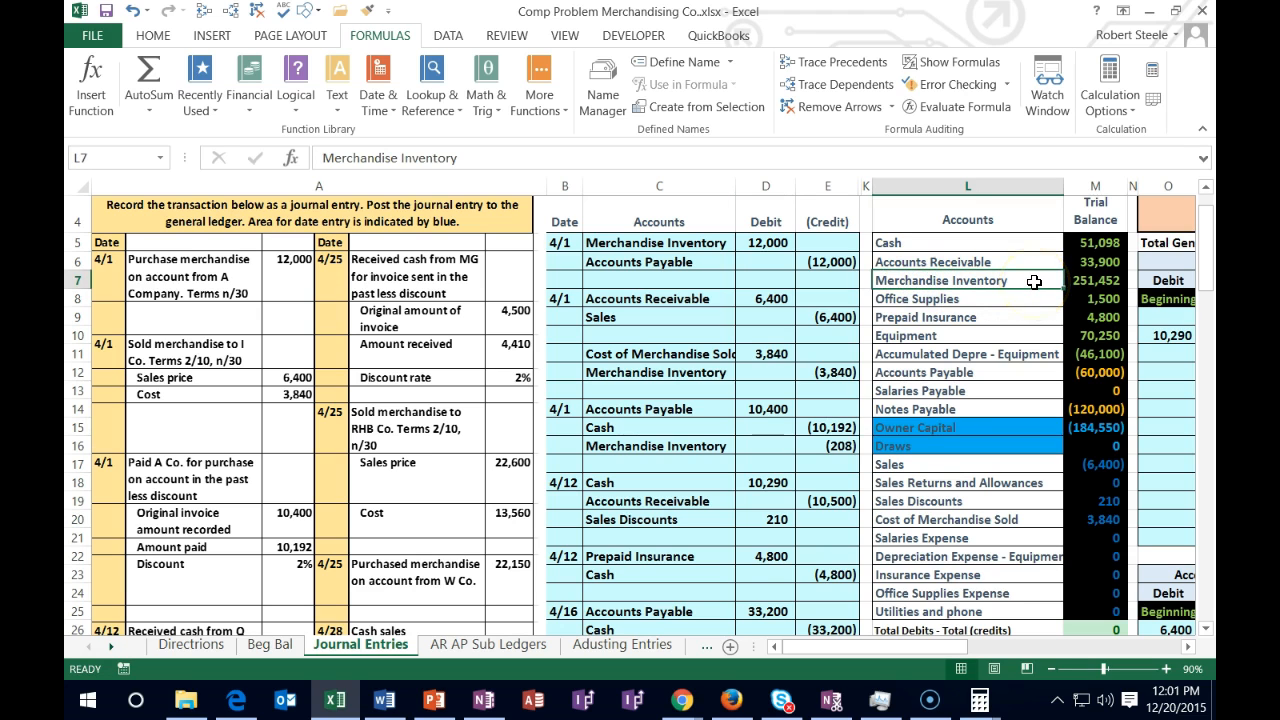
pyautogui.scroll(-3, 934, 500)
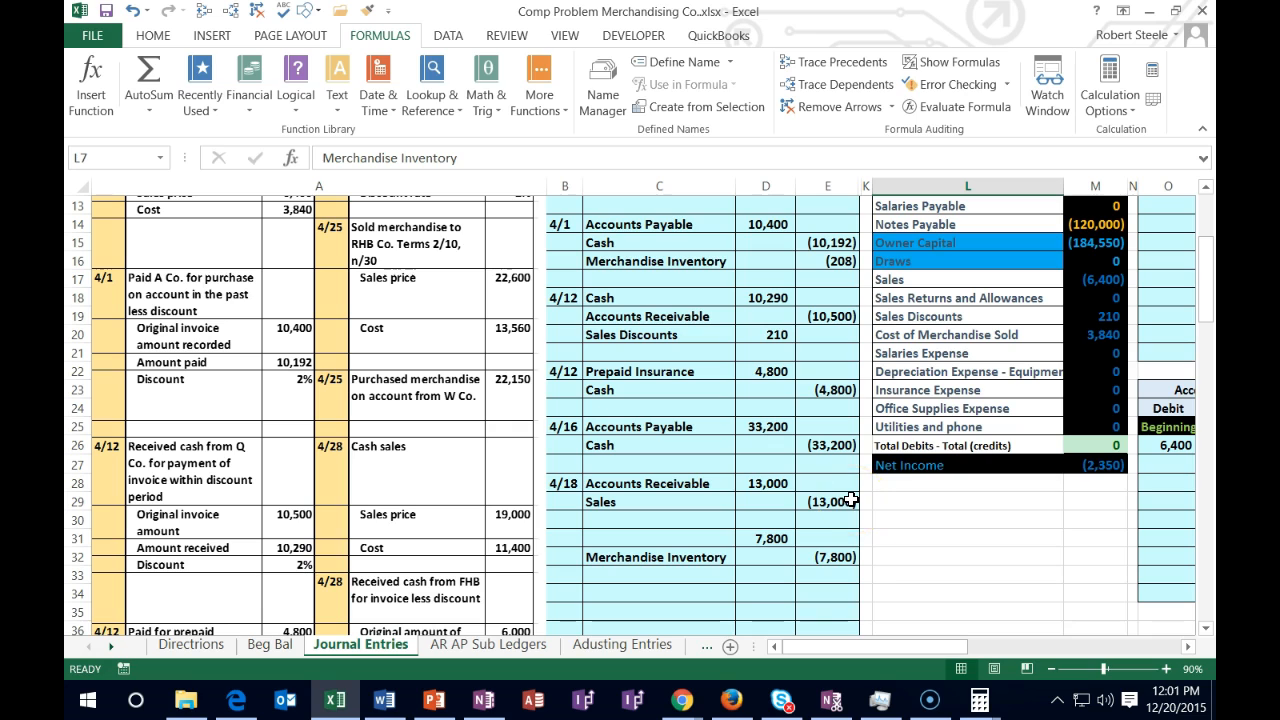
pyautogui.moveTo(929, 334); pyautogui.dragTo(931, 426)
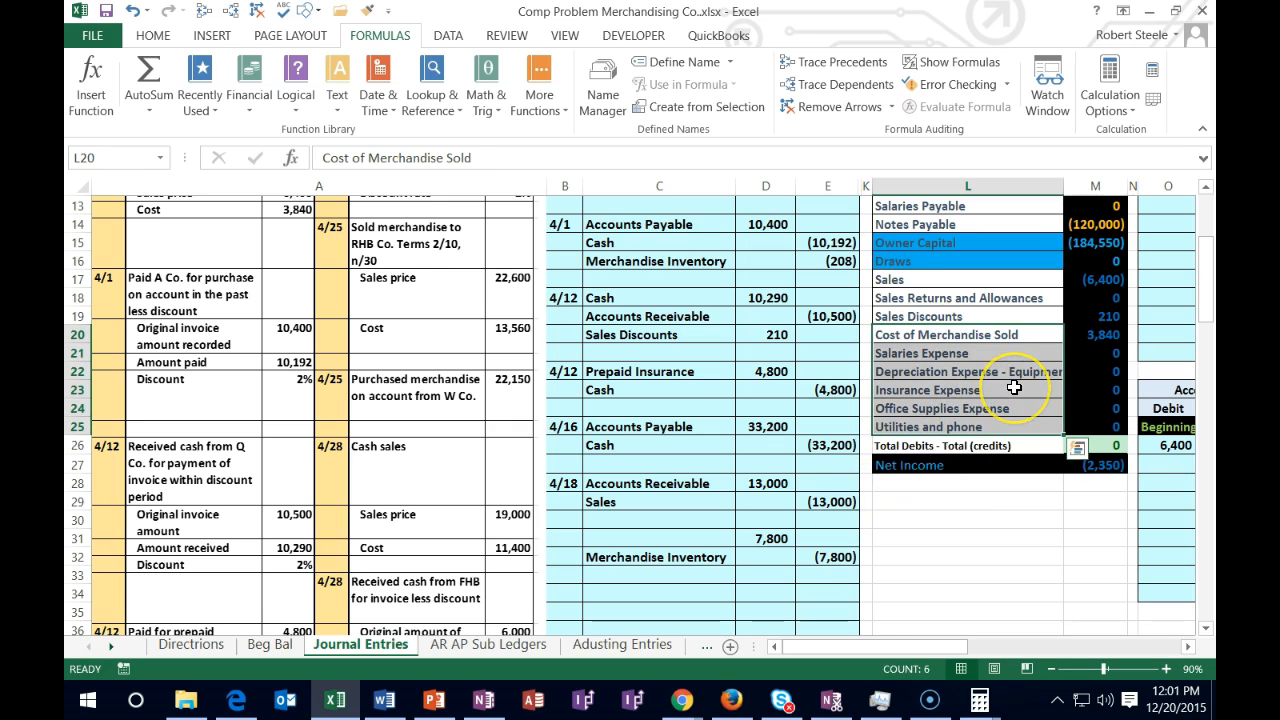
pyautogui.click(1024, 336)
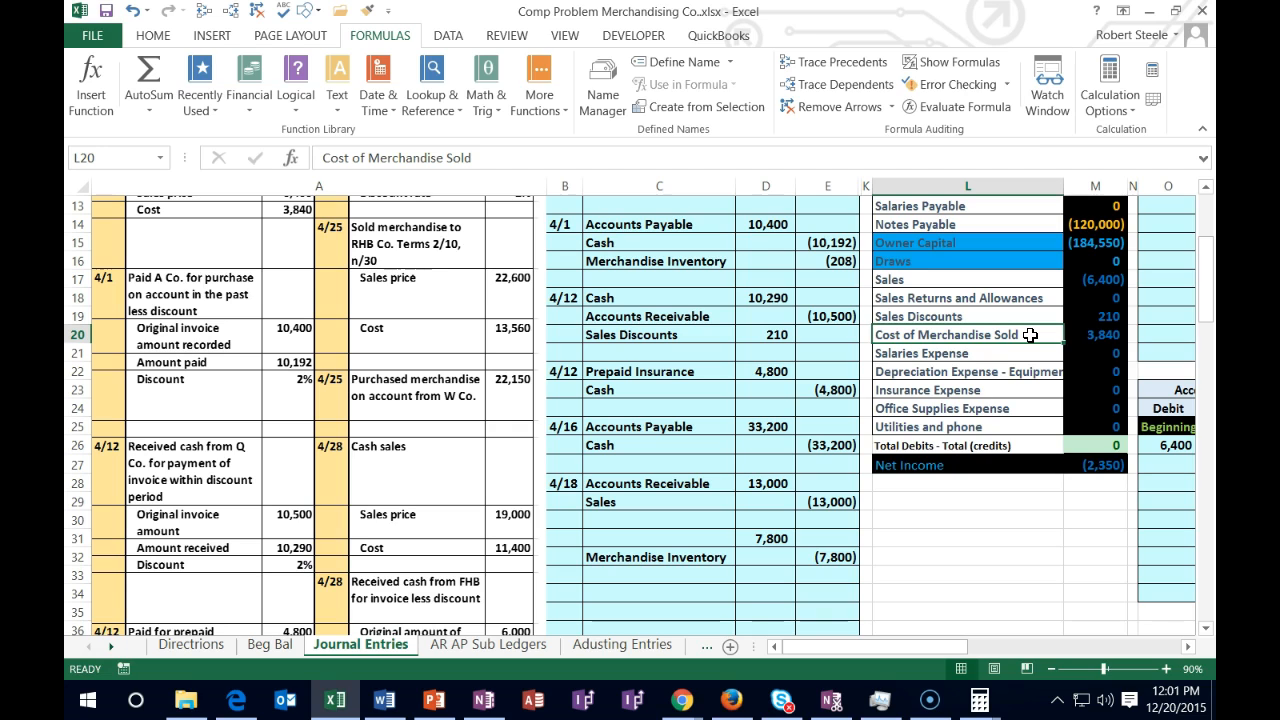
pyautogui.rightClick(1030, 335)
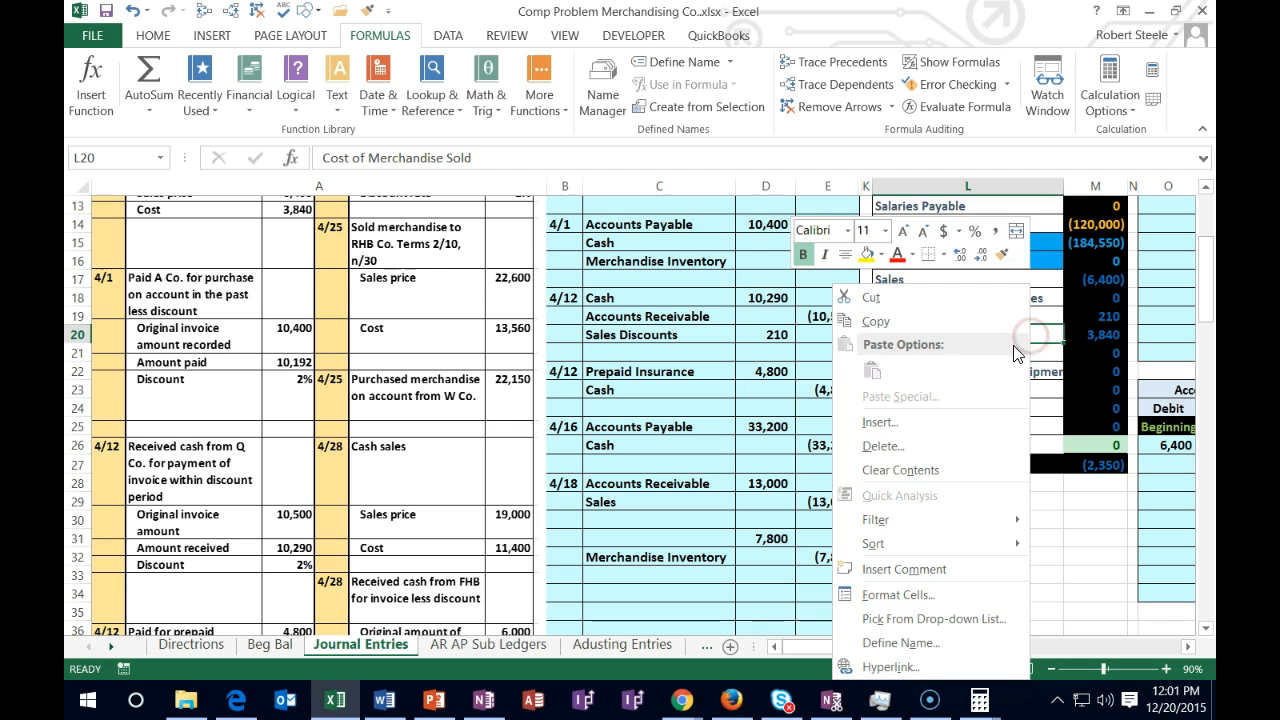
pyautogui.click(966, 330)
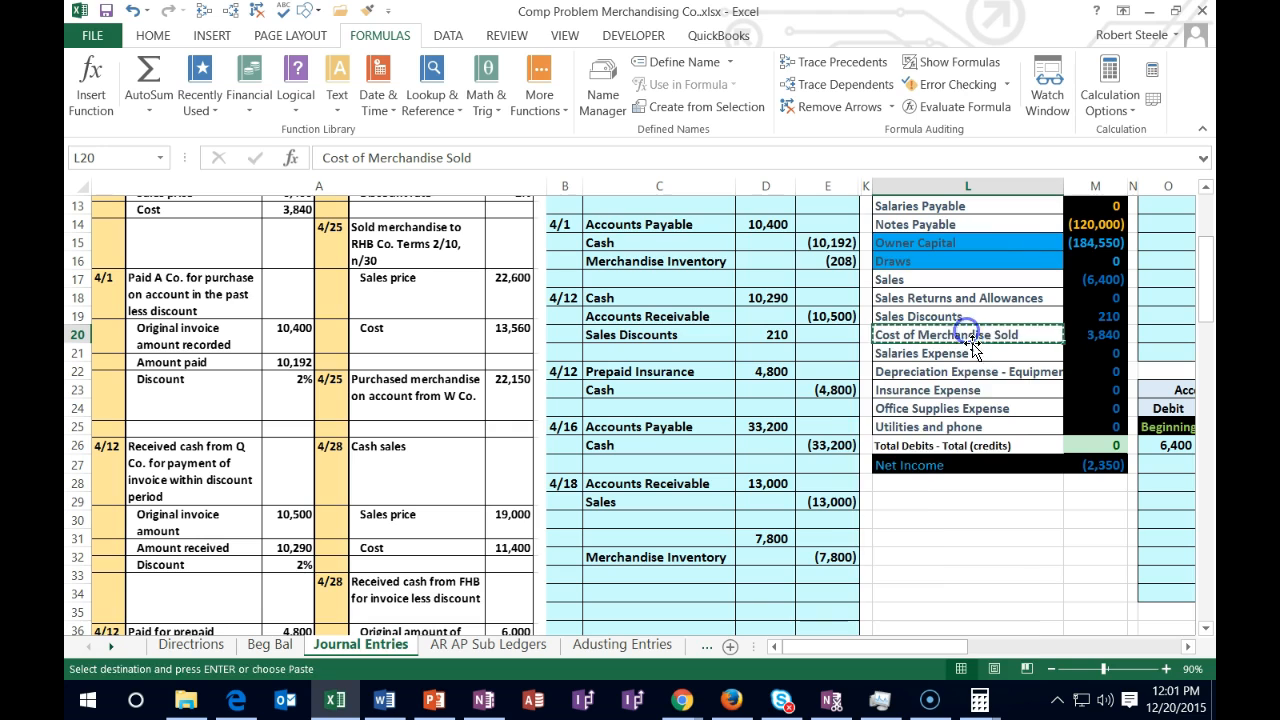
pyautogui.rightClick(694, 537)
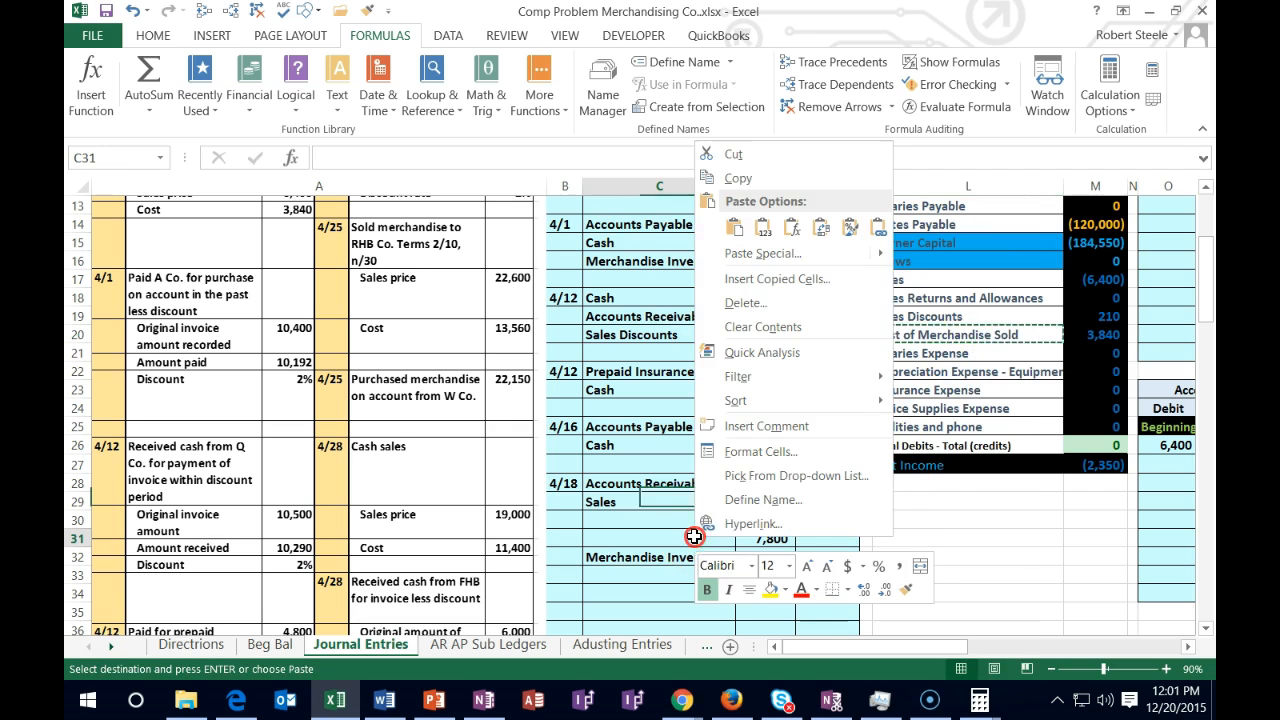
pyautogui.click(762, 230)
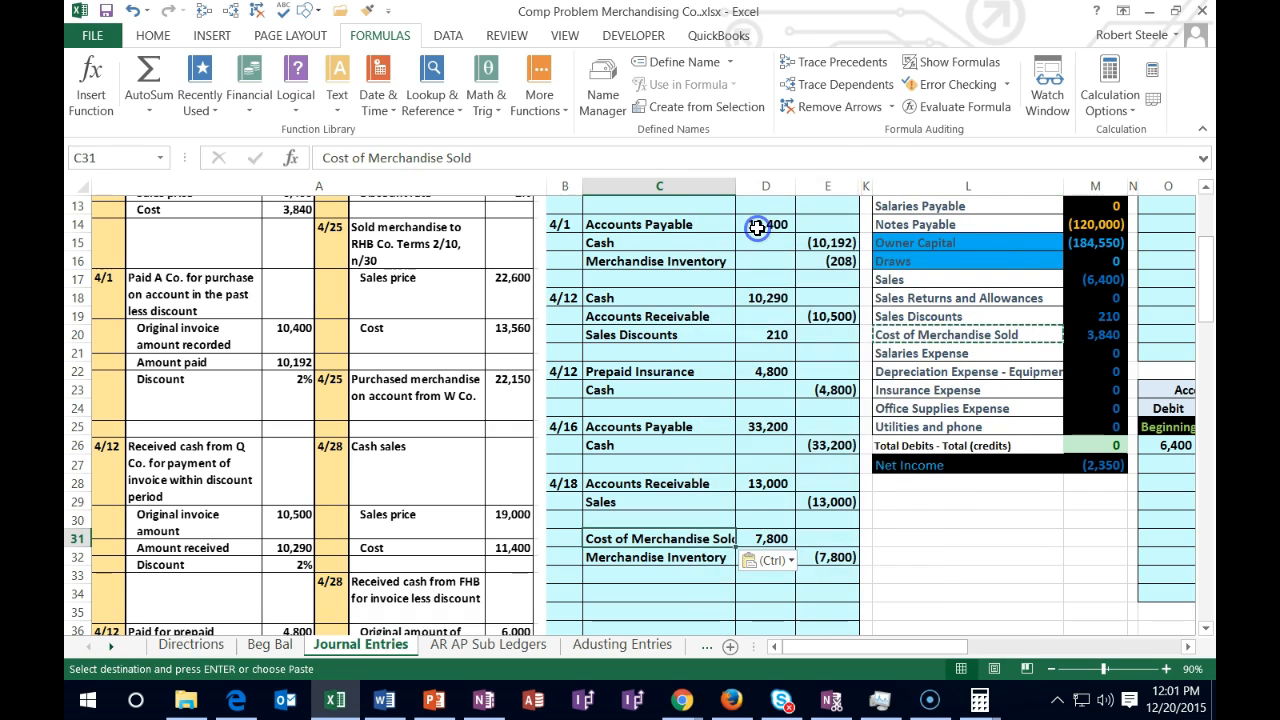
# Review the sale lines and the cost lines of the 4/18 journal entry.
pyautogui.scroll(-2, 750, 294)
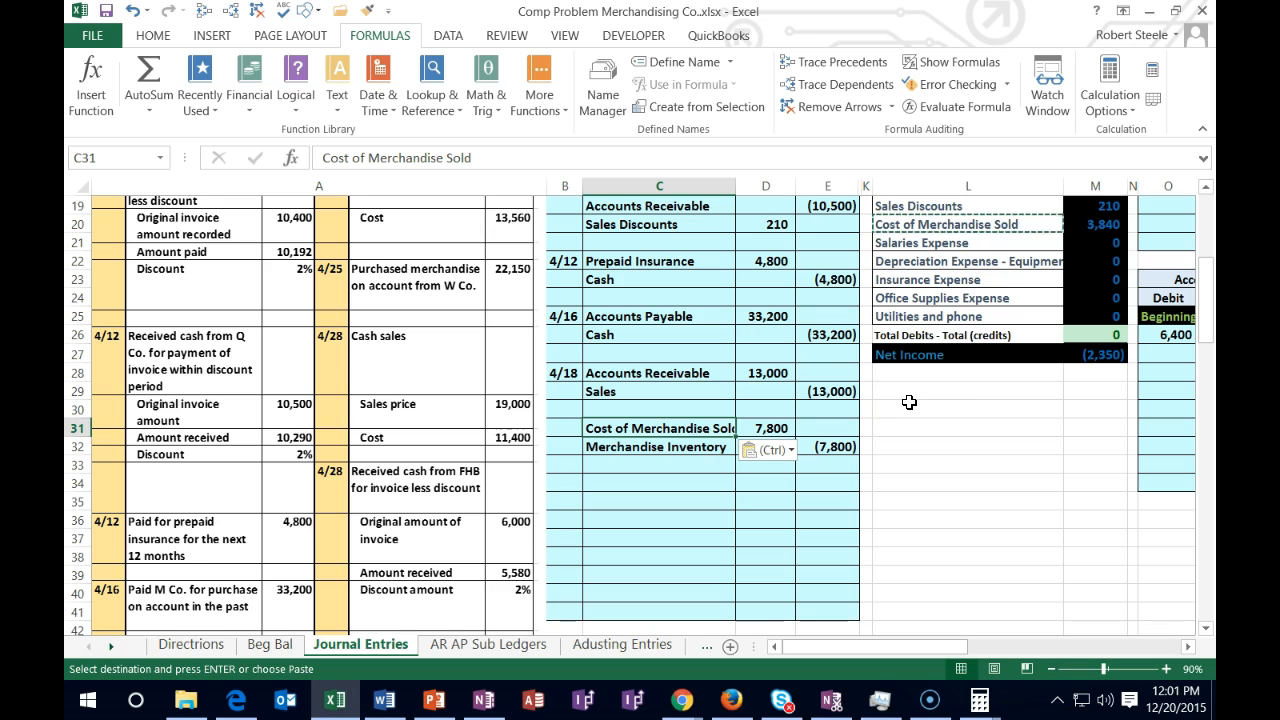
pyautogui.moveTo(655, 373); pyautogui.dragTo(826, 390)
pyautogui.moveTo(670, 428); pyautogui.dragTo(827, 446)
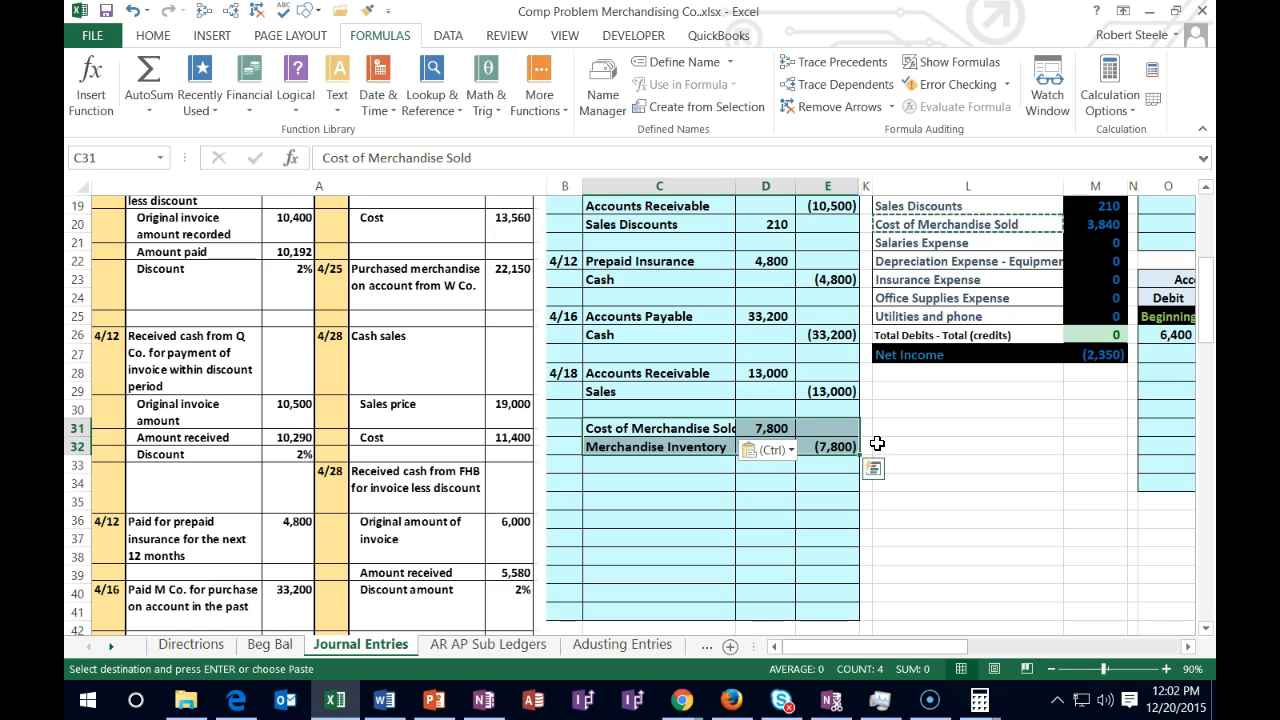
# Post the 4/18 Accounts Receivable debit to the general ledger by entering =D28 in O28.
pyautogui.moveTo(916, 648); pyautogui.dragTo(926, 650)
pyautogui.click(1051, 669)
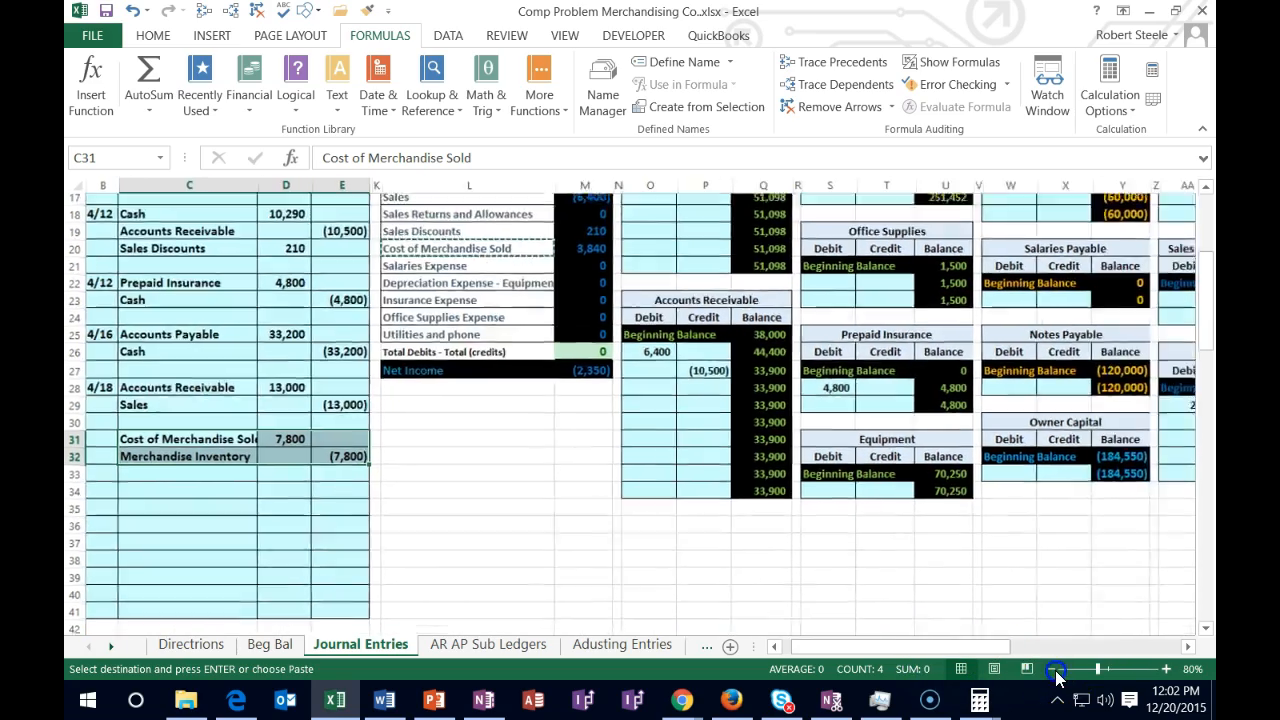
pyautogui.click(1051, 669)
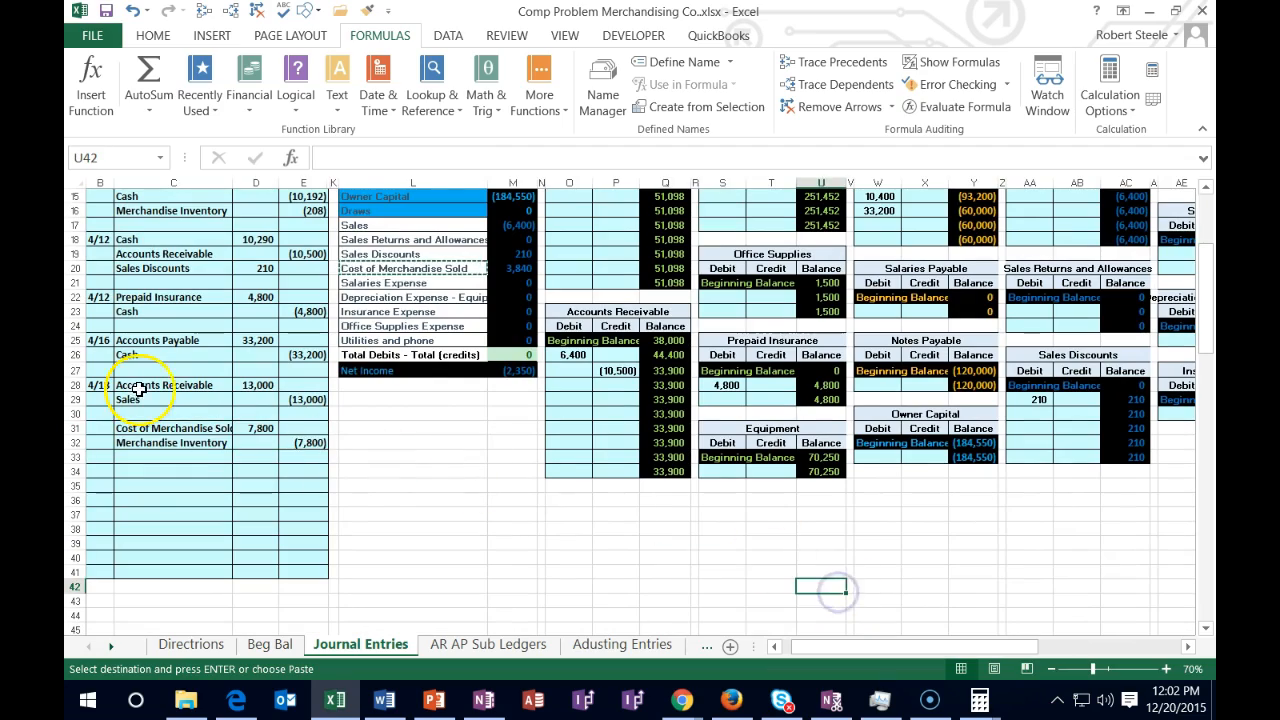
pyautogui.click(168, 384)
pyautogui.moveTo(168, 384); pyautogui.dragTo(257, 383)
pyautogui.scroll(5, 295, 410)
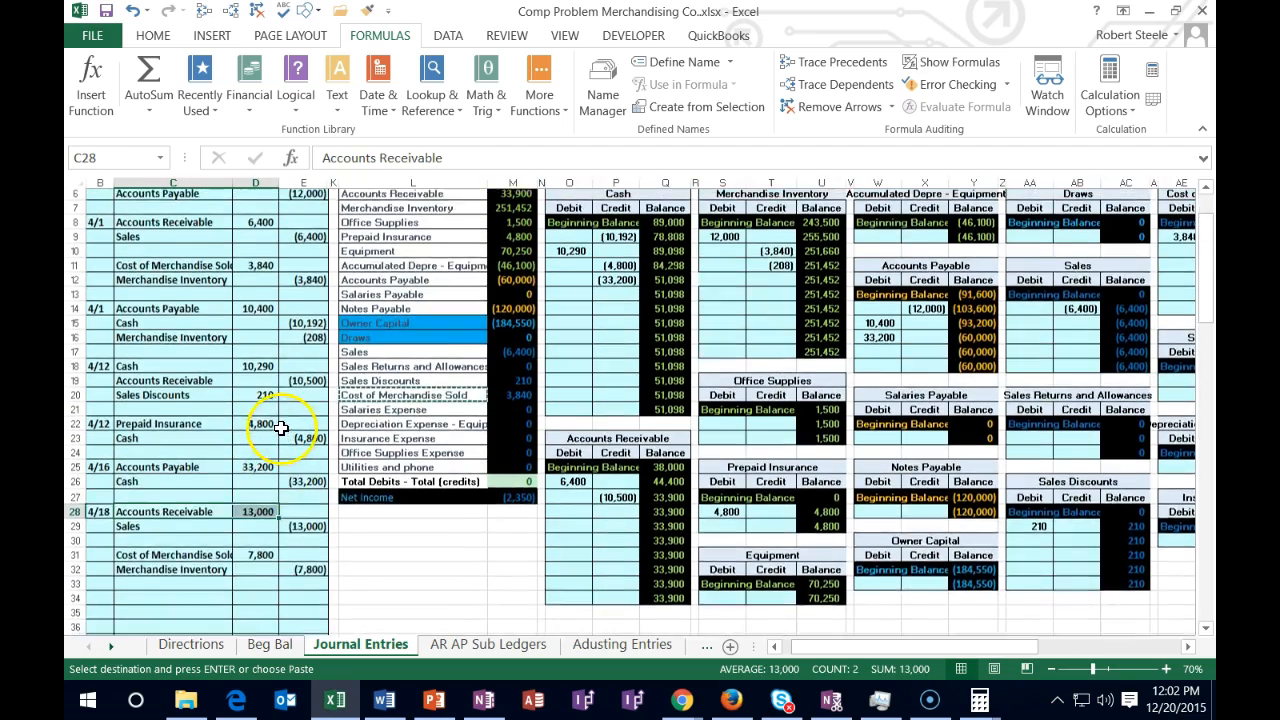
pyautogui.click(360, 304)
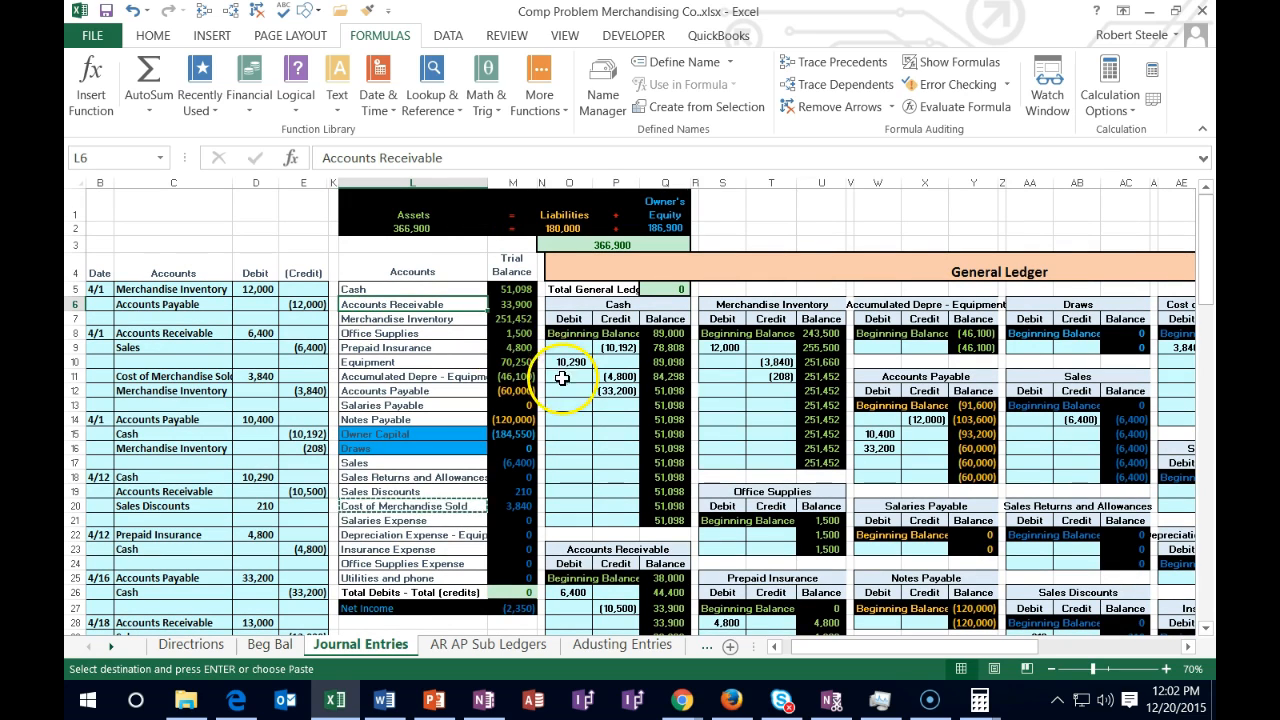
pyautogui.scroll(-1, 564, 370)
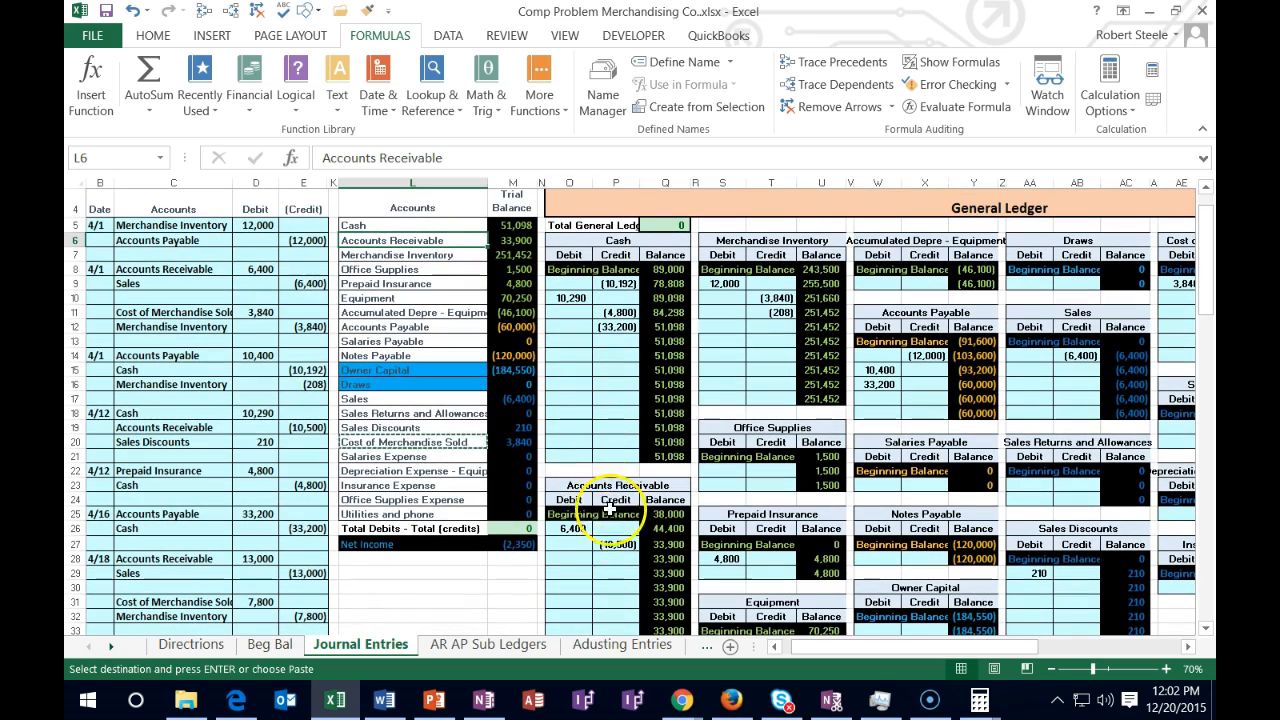
pyautogui.click(586, 556)
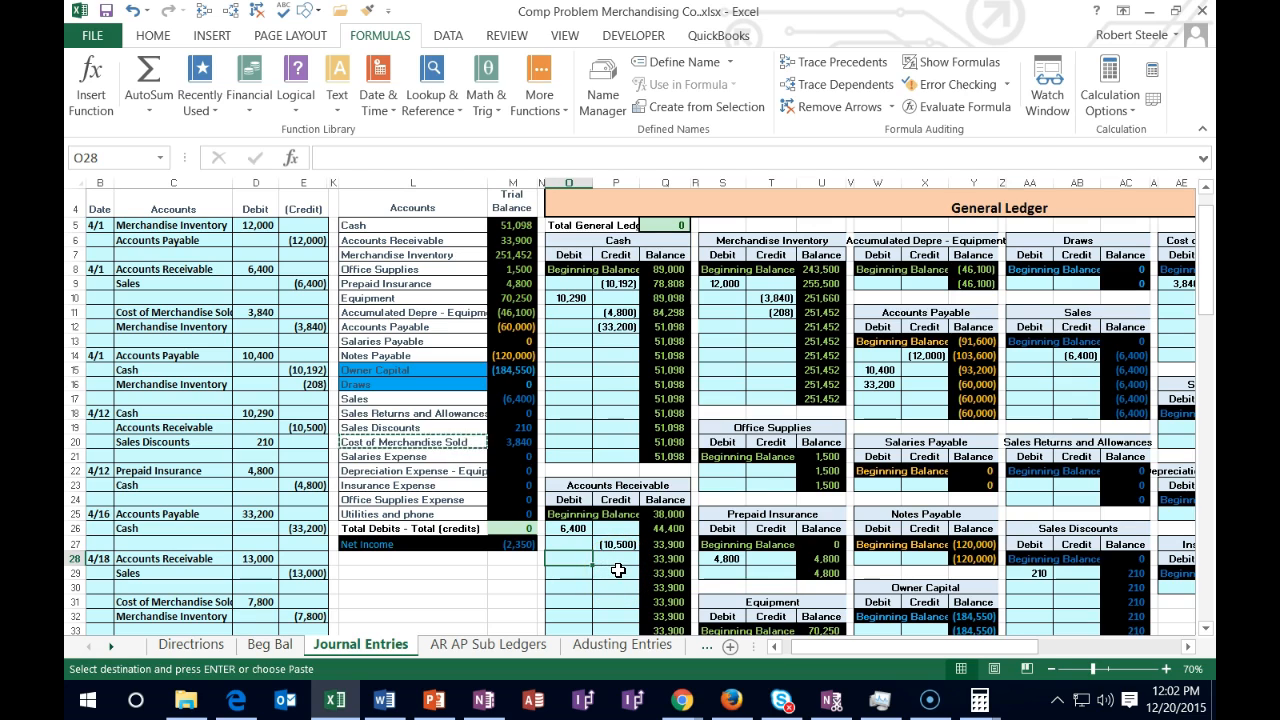
pyautogui.write('=')
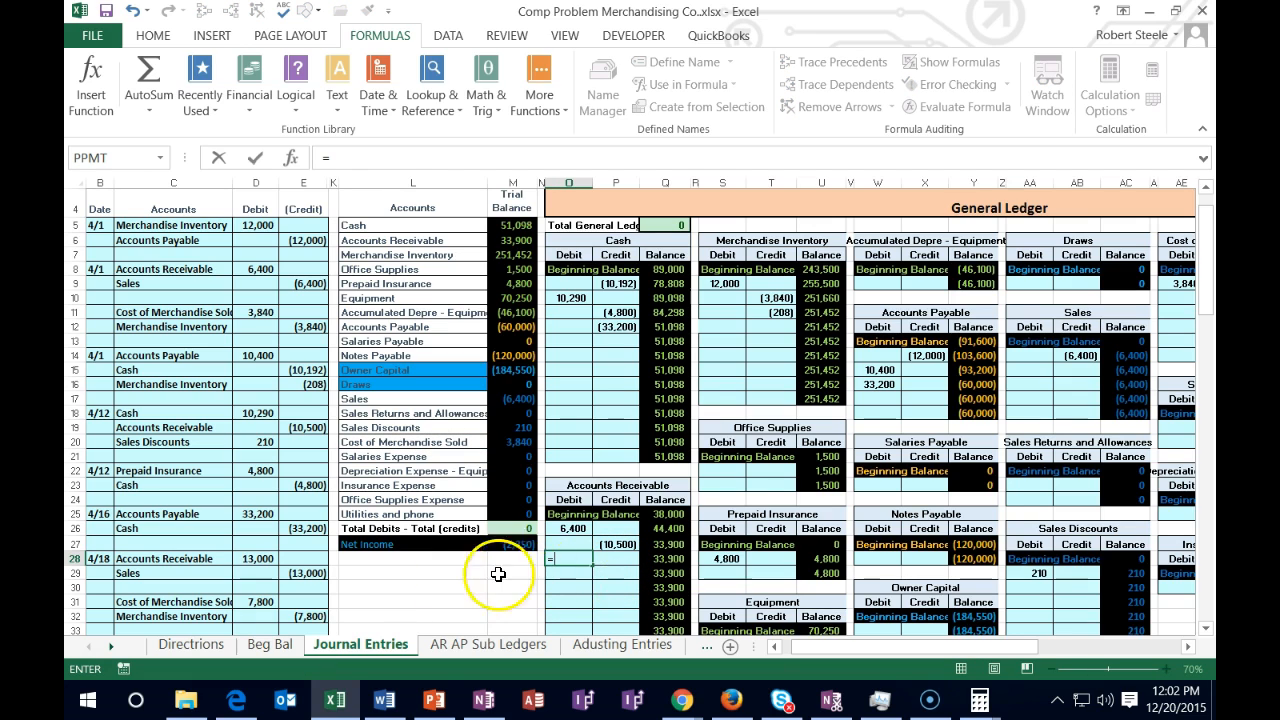
pyautogui.click(257, 558)
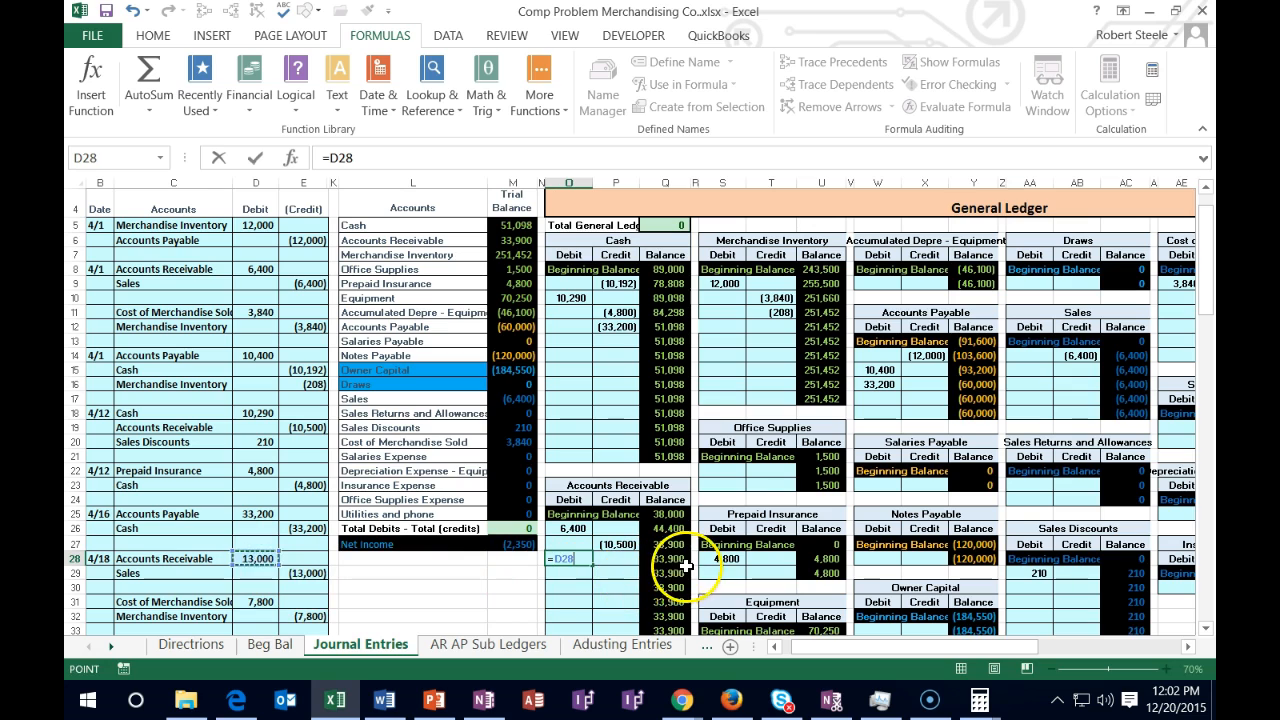
pyautogui.press('Return')
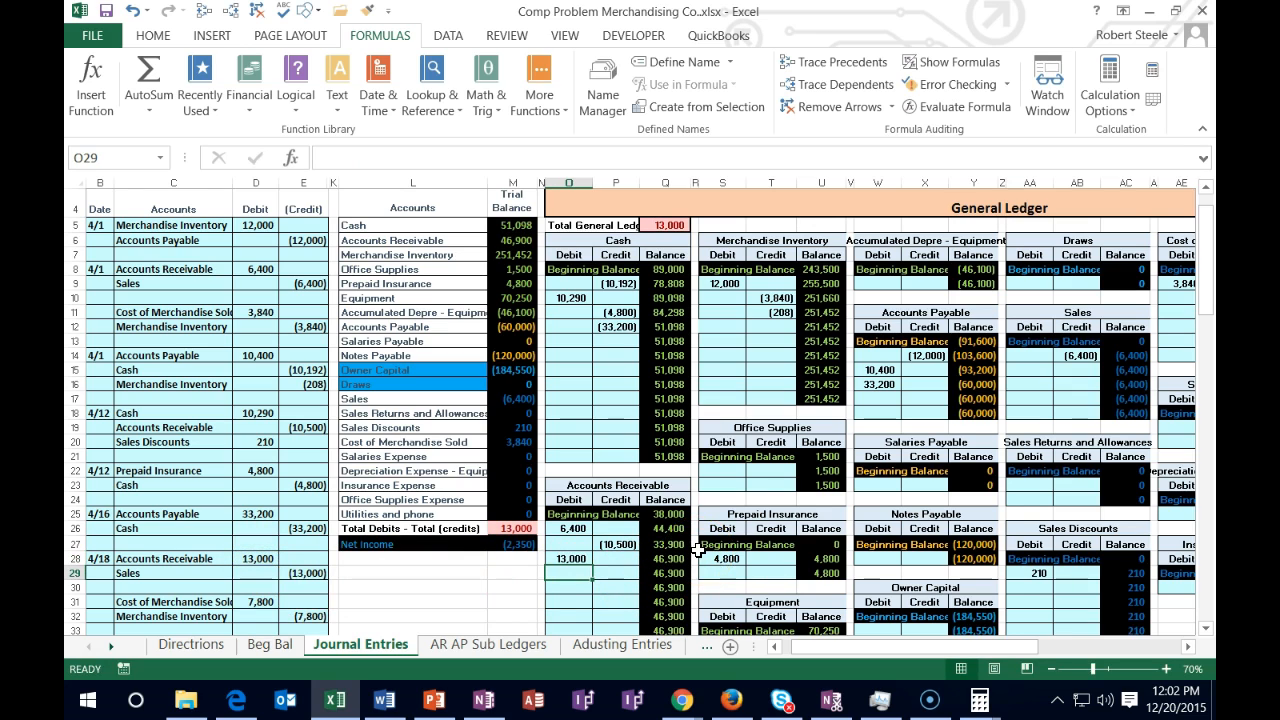
# Post the 4/18 Sales credit to the Sales ledger account by entering =E29 in AB15.
pyautogui.moveTo(187, 573); pyautogui.dragTo(308, 578)
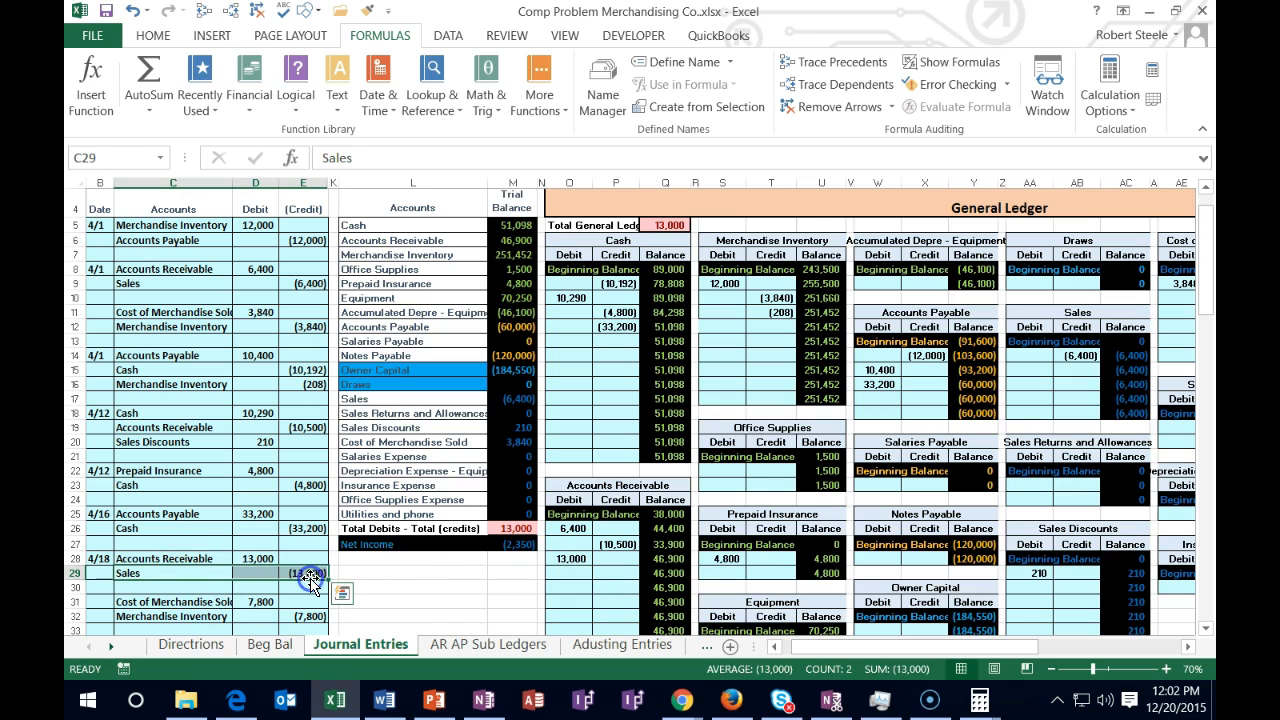
pyautogui.click(467, 401)
pyautogui.moveTo(467, 401); pyautogui.dragTo(505, 398)
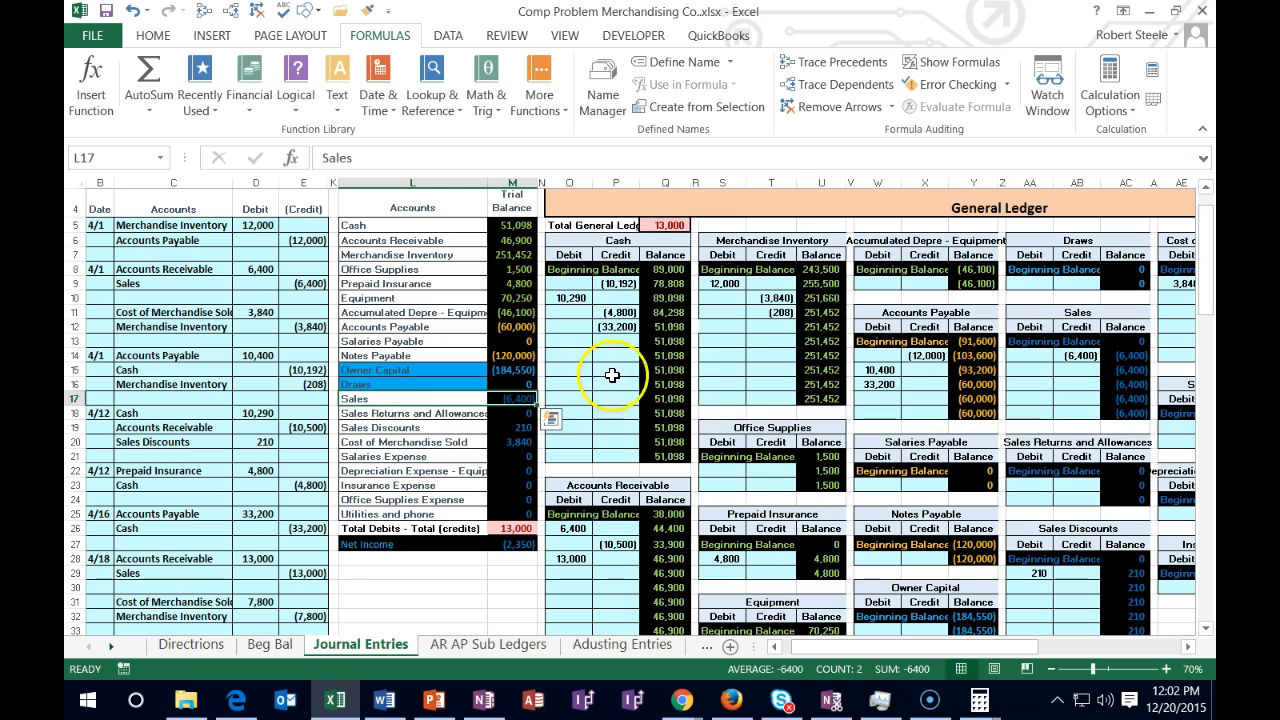
pyautogui.click(1066, 369)
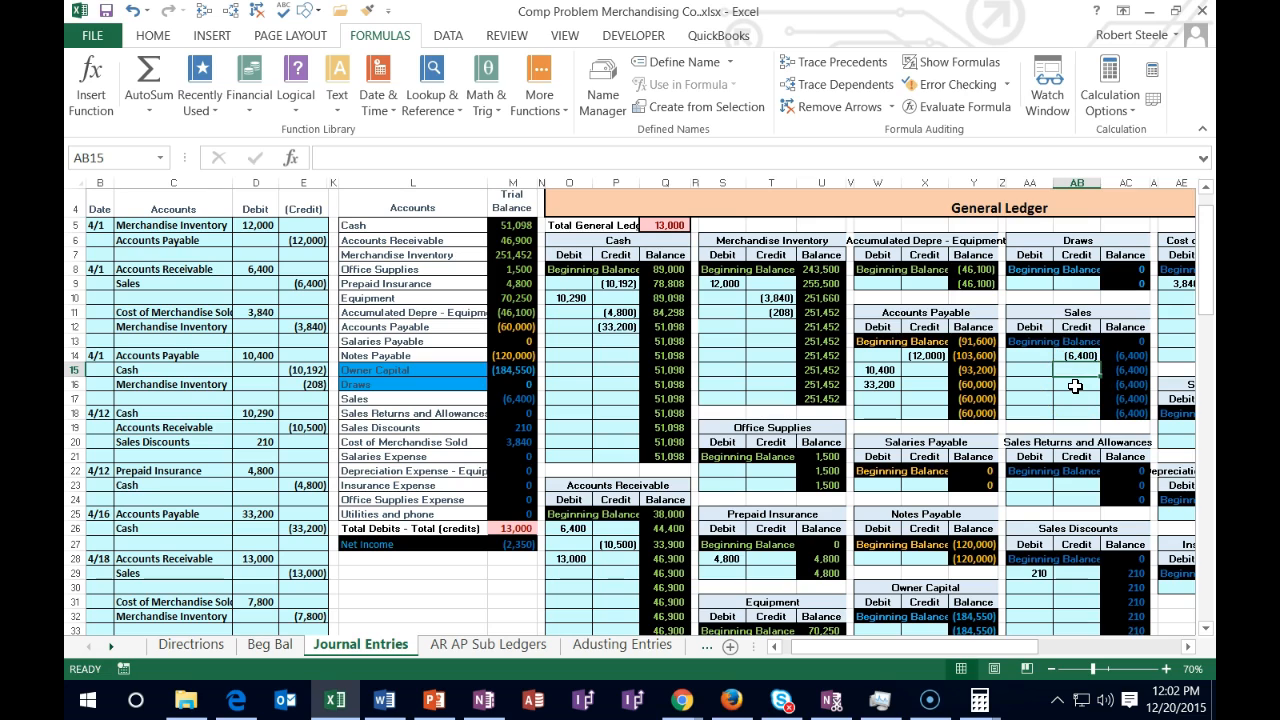
pyautogui.write('=')
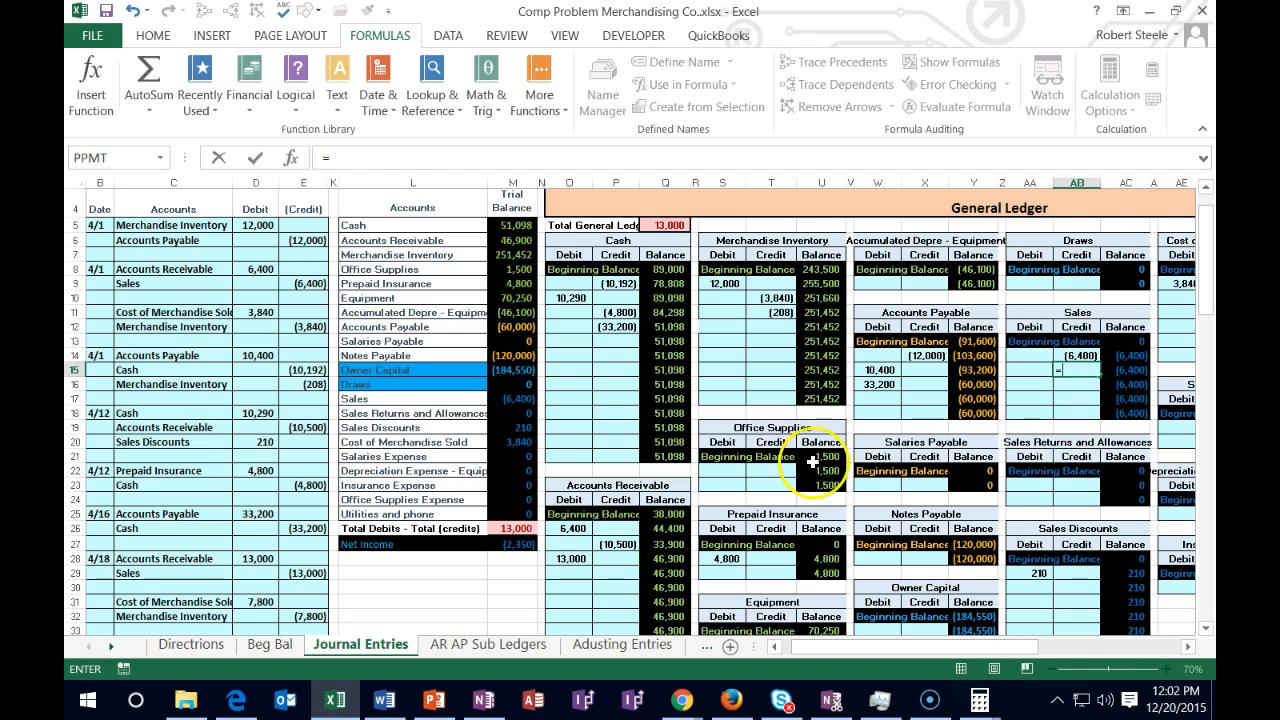
pyautogui.click(310, 576)
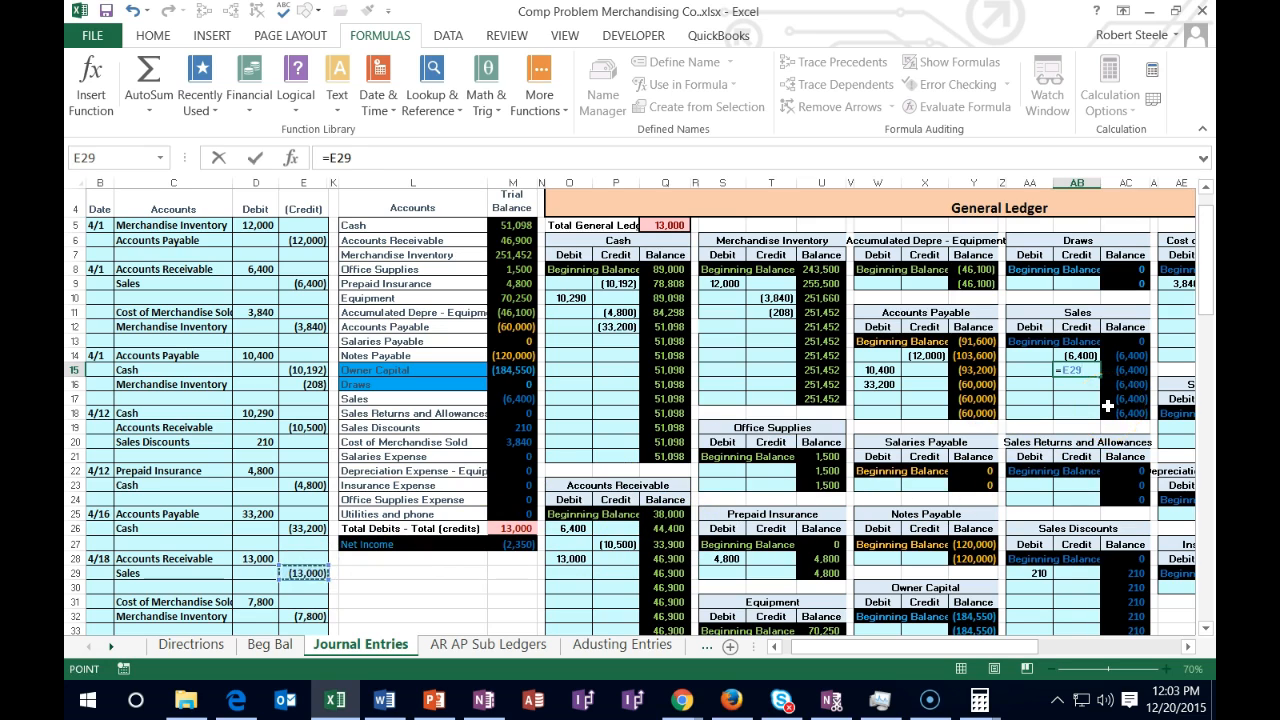
pyautogui.press('Return')
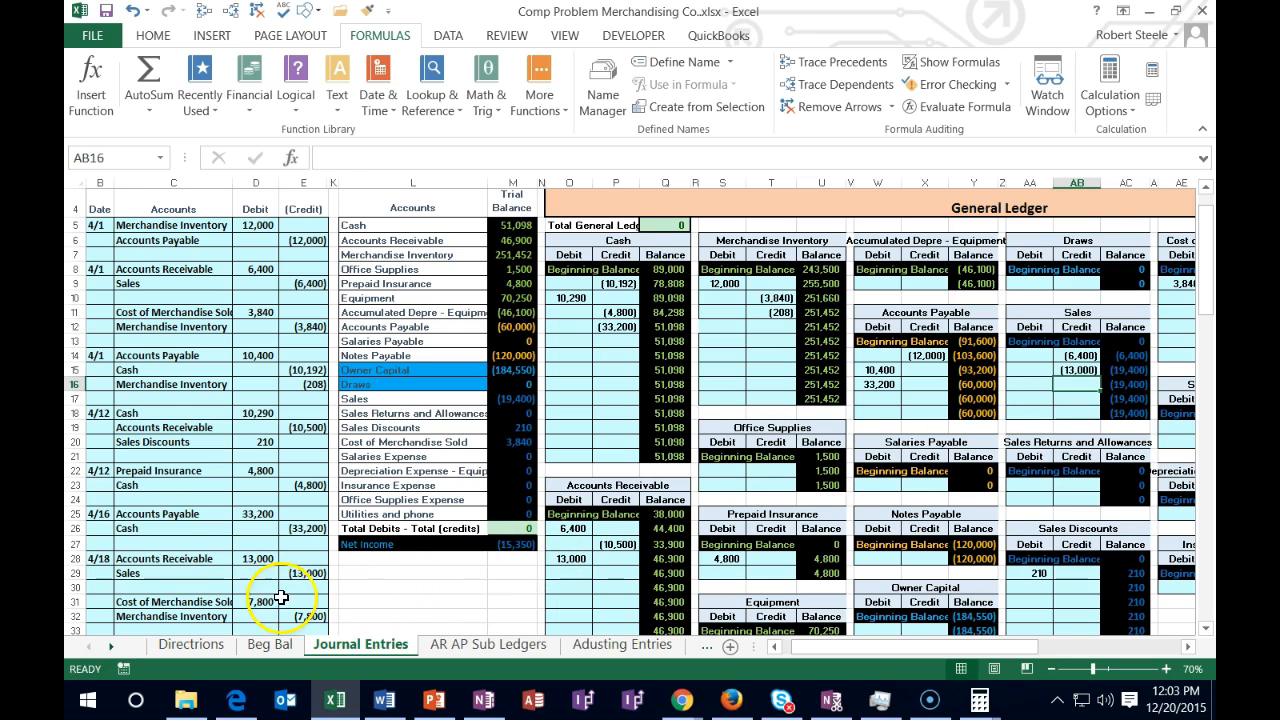
# Post the 4/18 Cost of Merchandise Sold debit to its general ledger account by entering =D31 in AE10.
pyautogui.click(214, 604)
pyautogui.moveTo(214, 604); pyautogui.dragTo(252, 604)
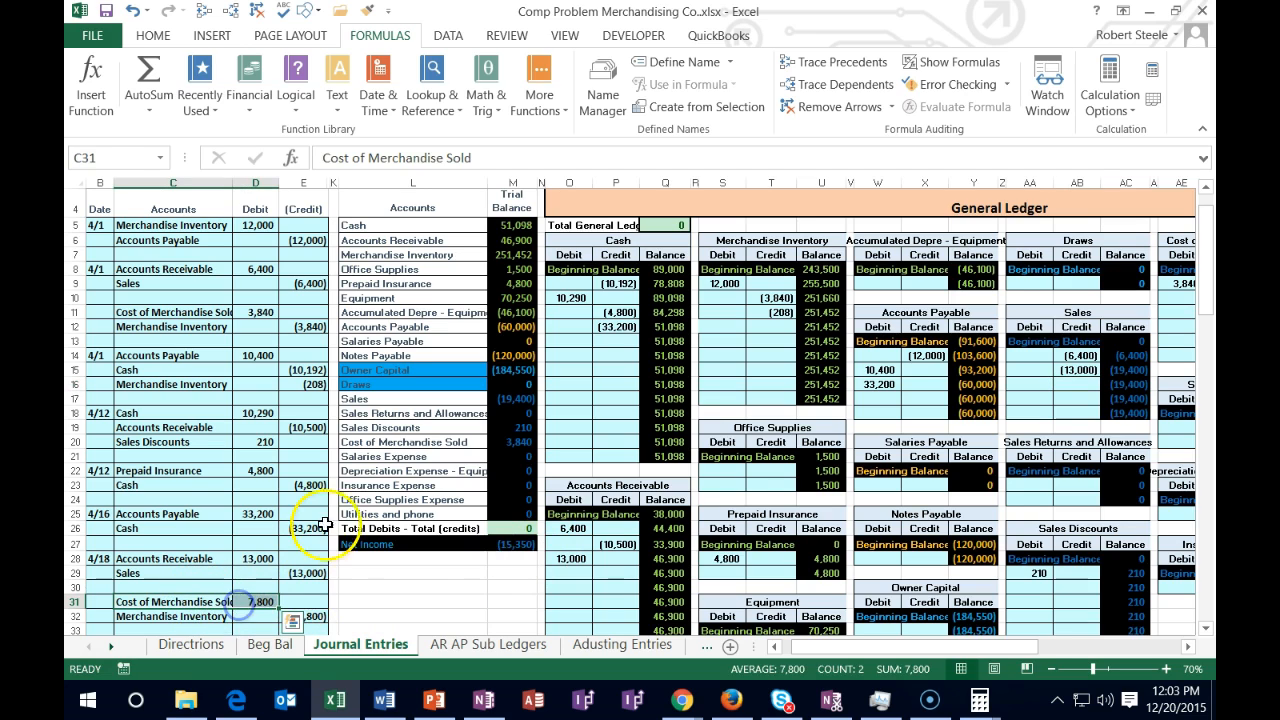
pyautogui.moveTo(364, 440); pyautogui.dragTo(510, 442)
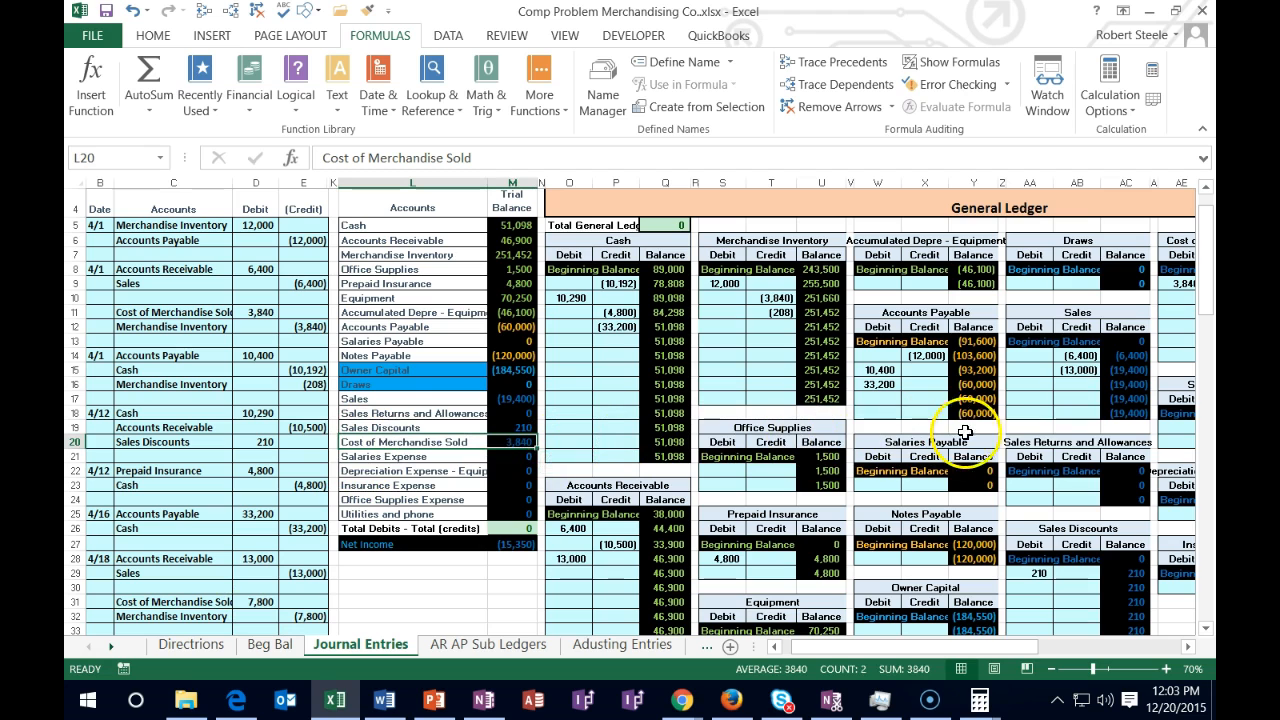
pyautogui.click(1187, 648)
pyautogui.click(1187, 648)
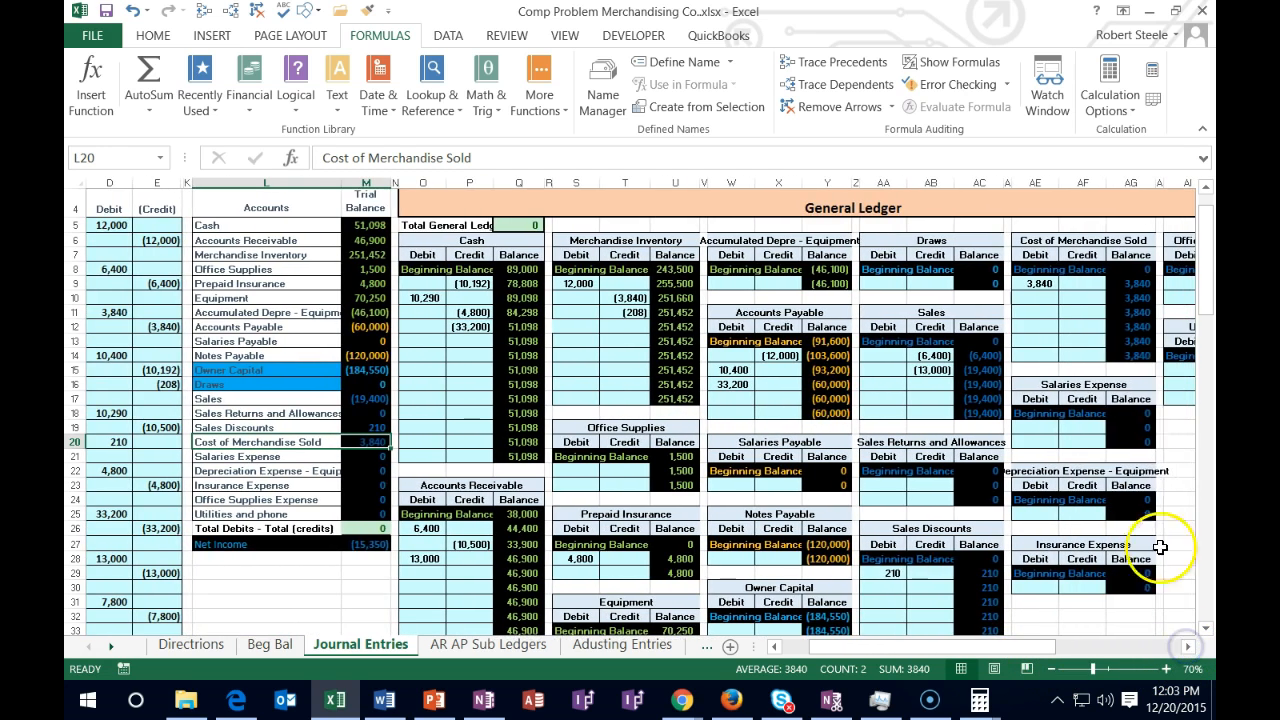
pyautogui.click(1048, 295)
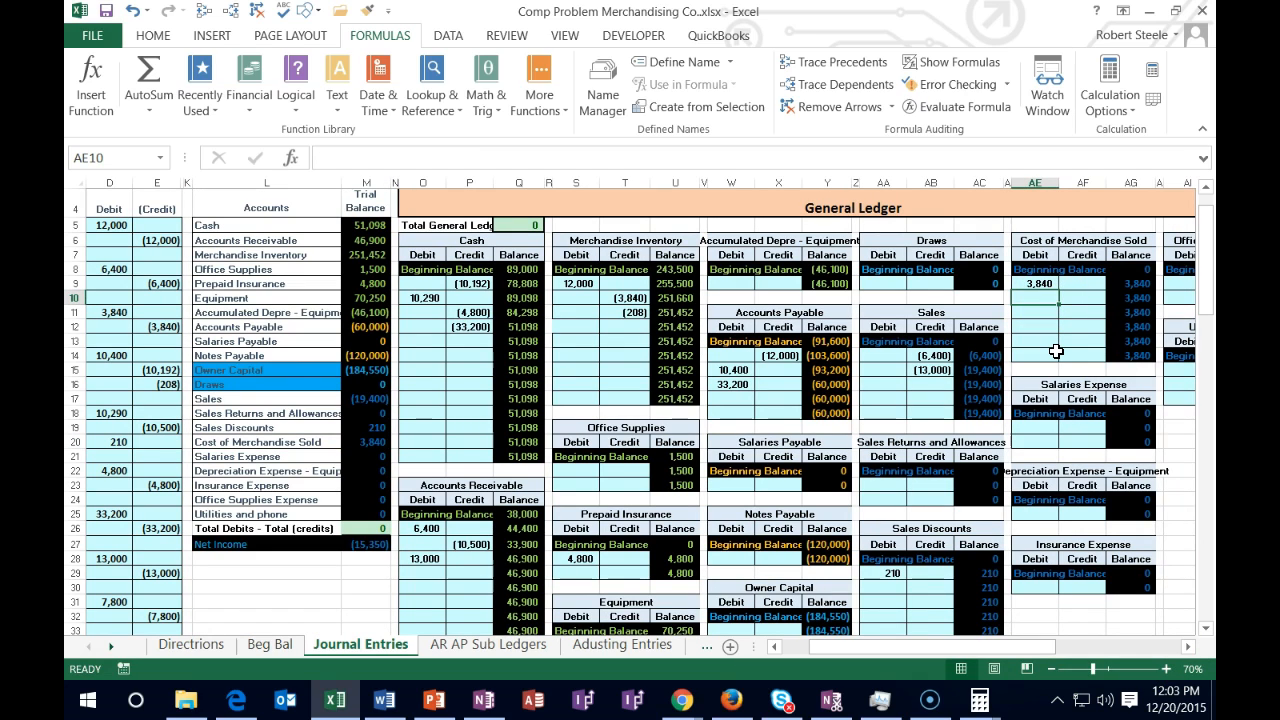
pyautogui.write('=')
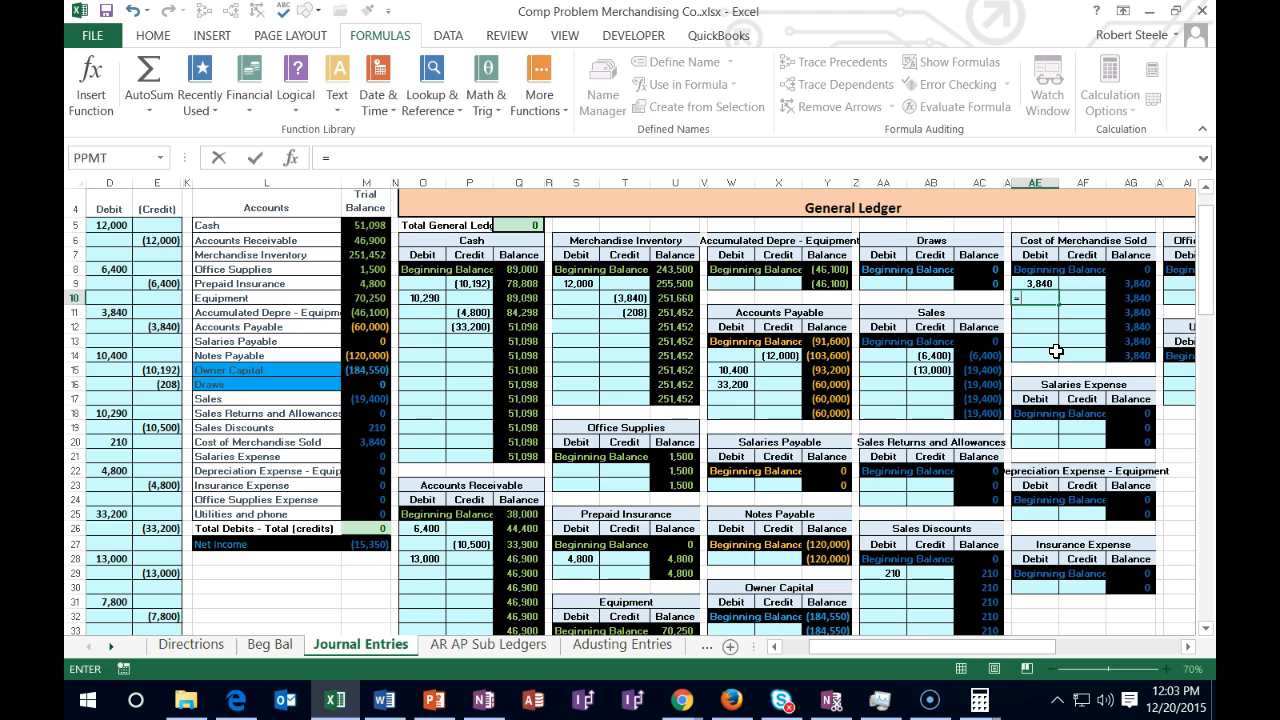
pyautogui.click(348, 600)
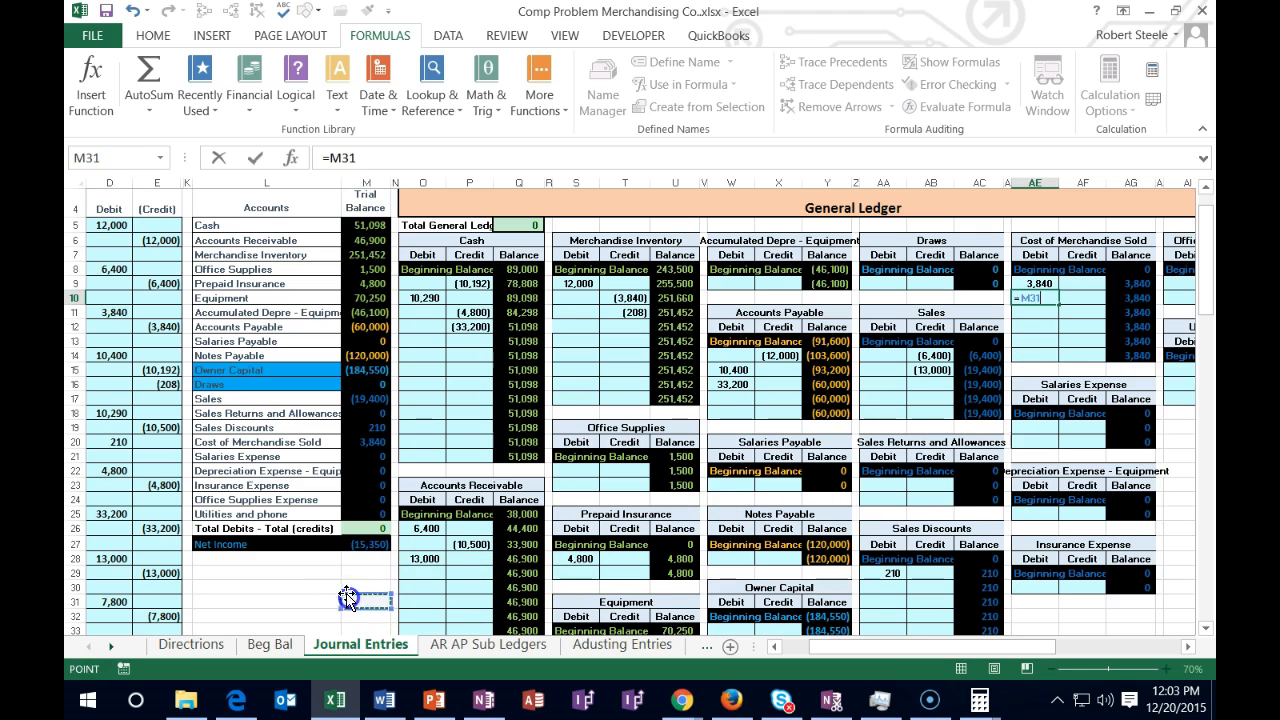
pyautogui.press('Left')
pyautogui.press('Left')
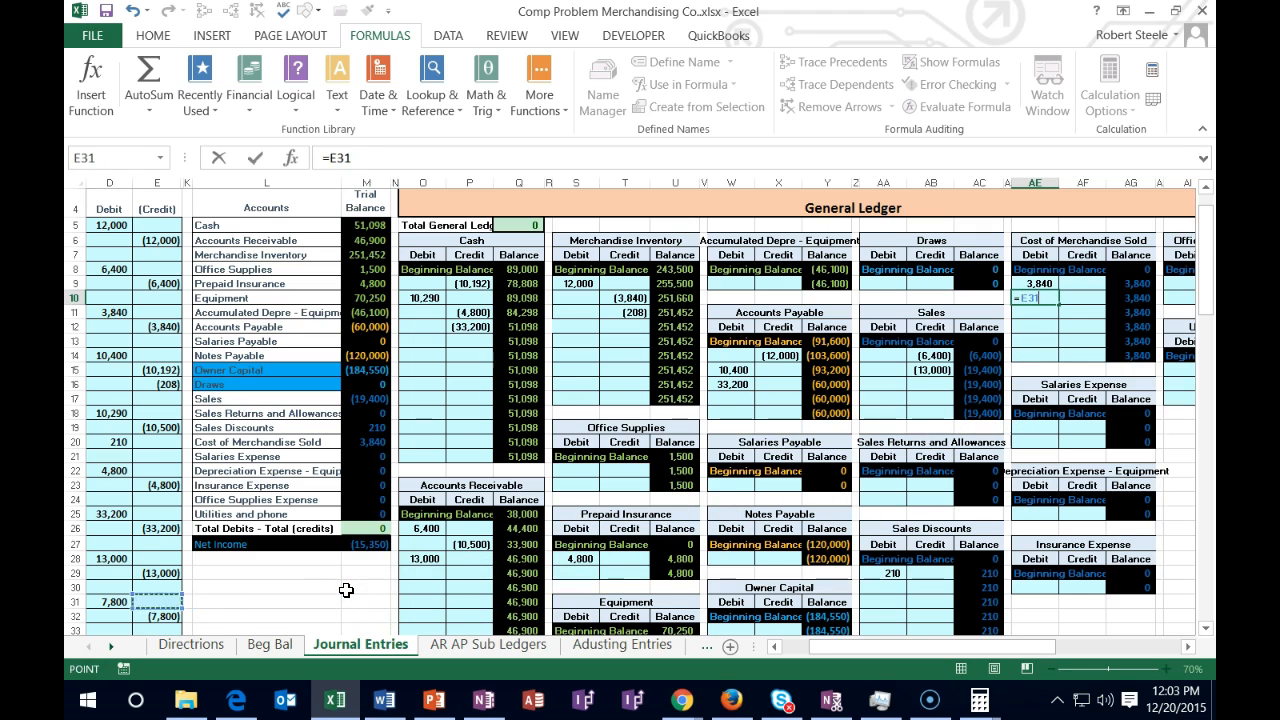
pyautogui.press('Left')
pyautogui.press('Left')
pyautogui.press('Right')
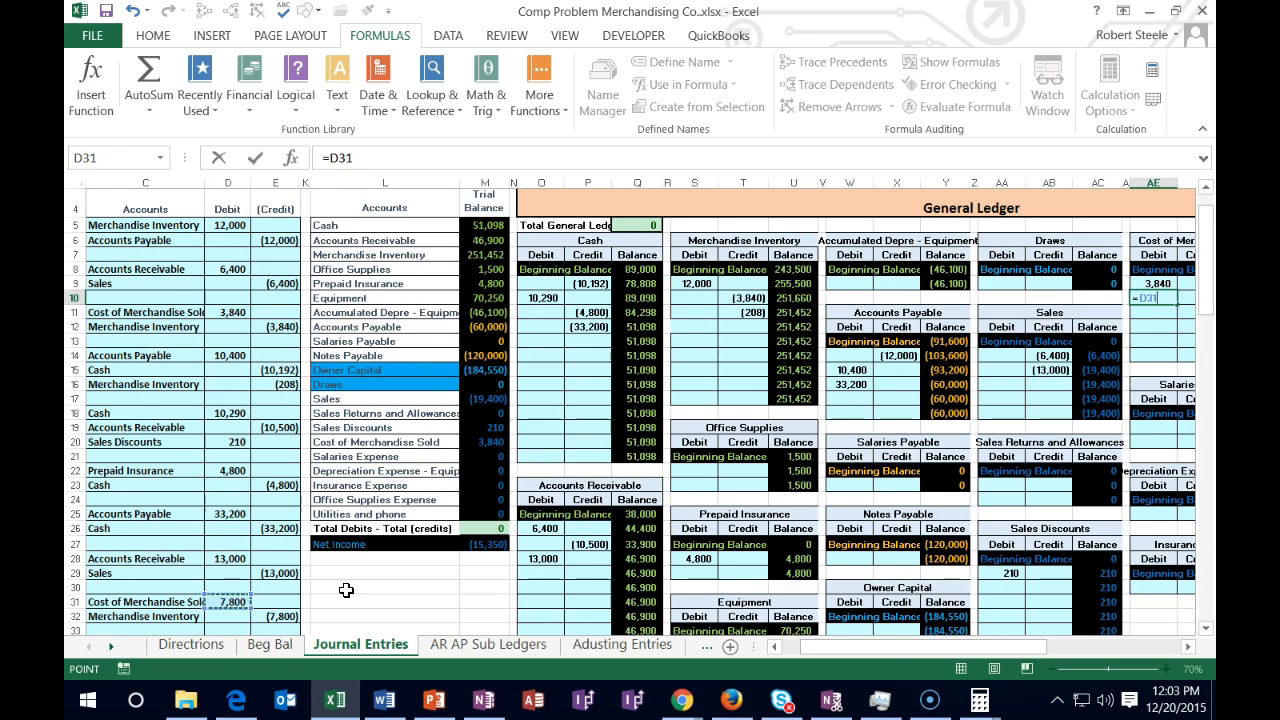
pyautogui.press('Return')
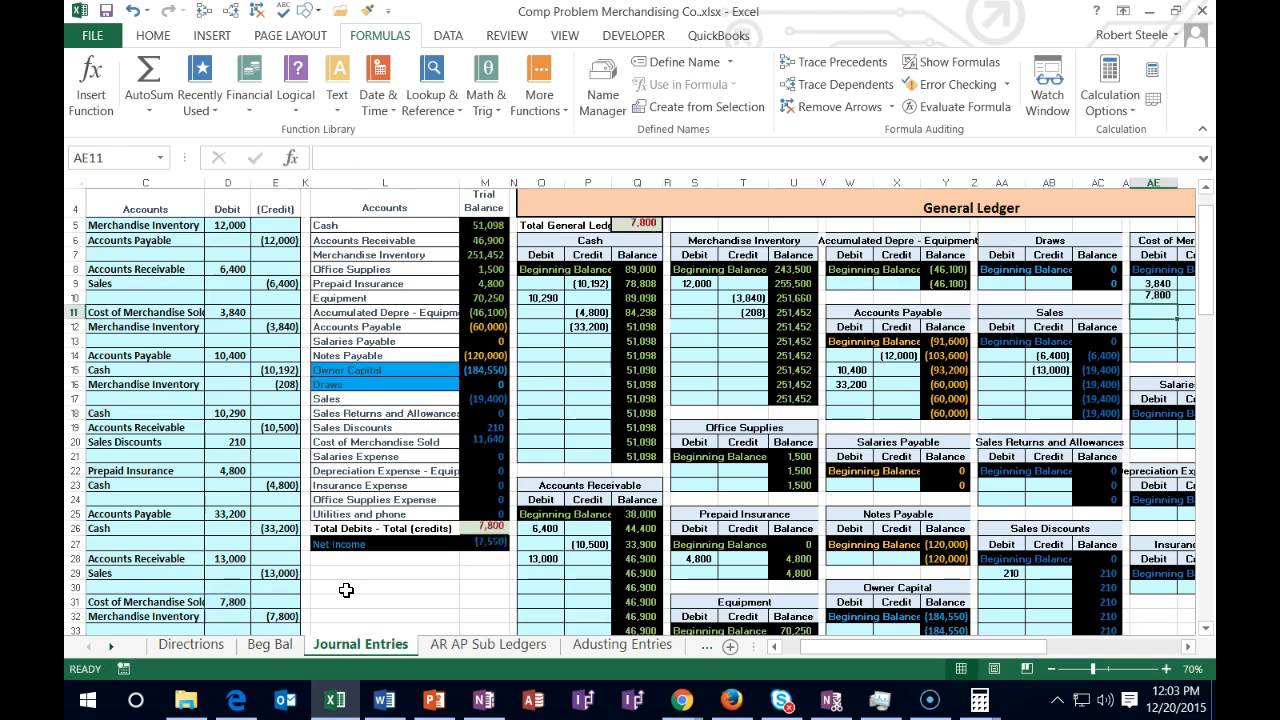
pyautogui.press('Right')
pyautogui.press('Right')
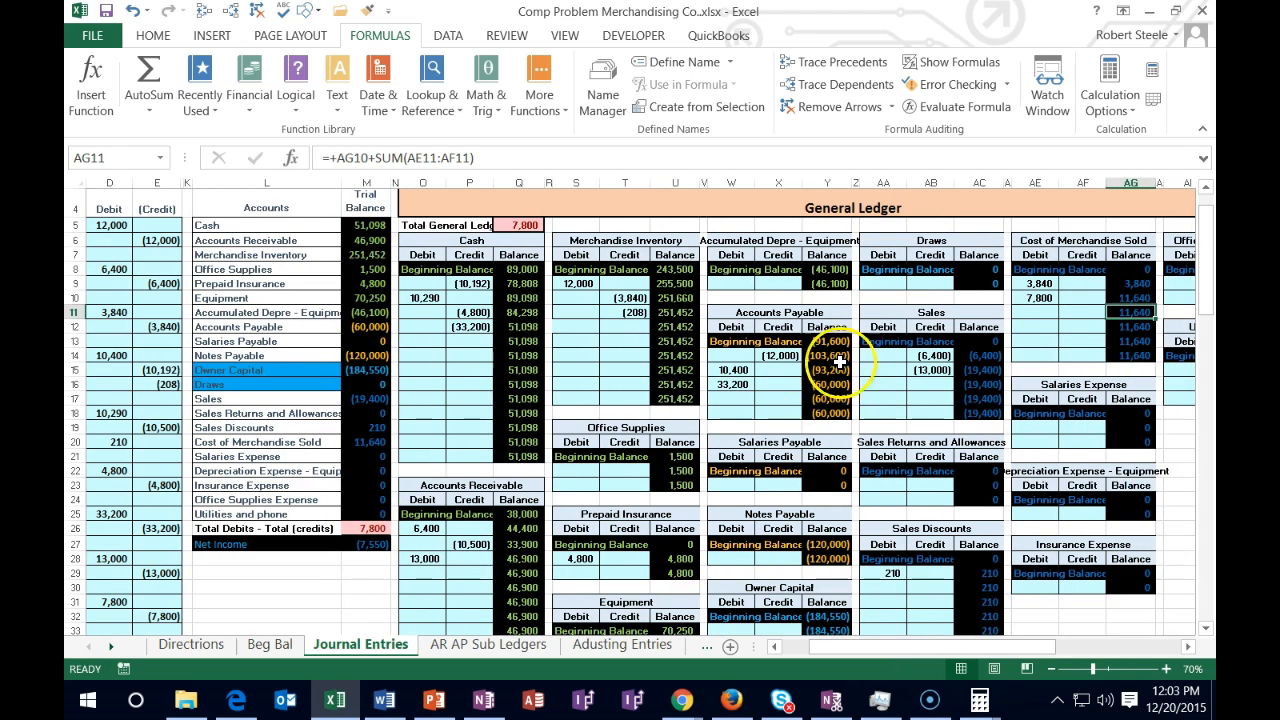
pyautogui.click(1036, 298)
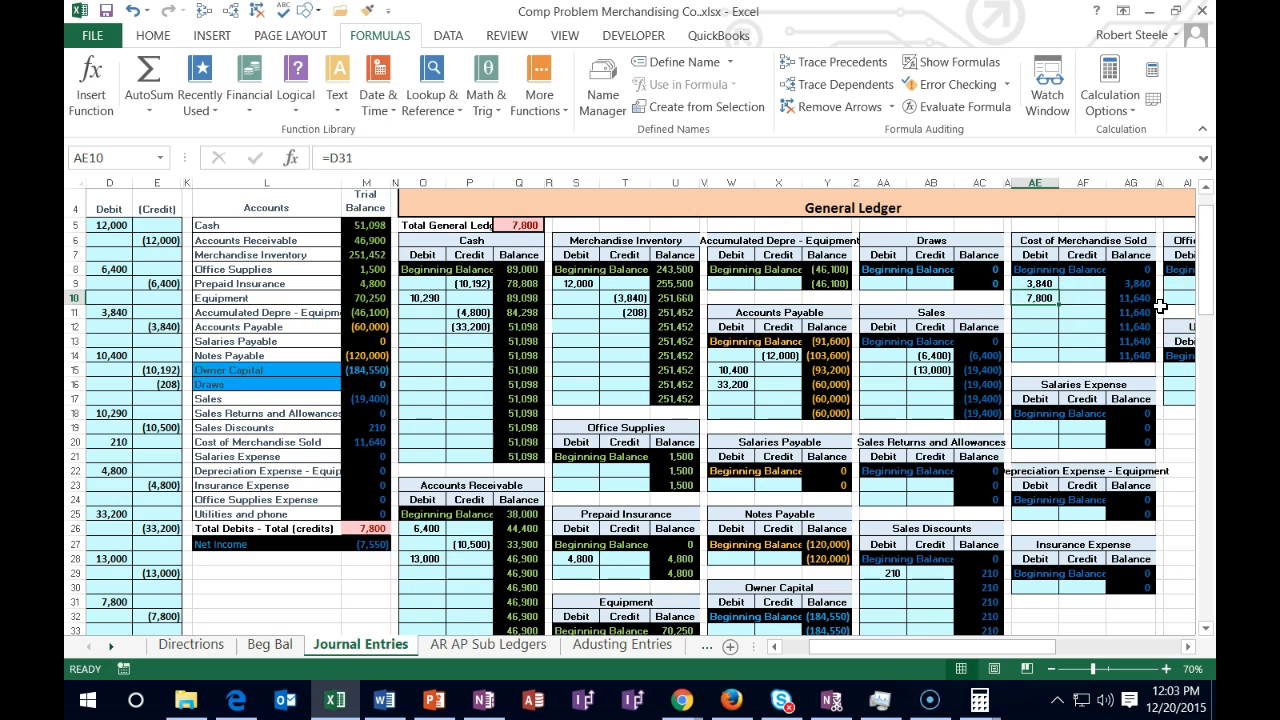
# Post the 4/18 Merchandise Inventory credit to its general ledger account by entering =E32 in T12.
pyautogui.moveTo(902, 650); pyautogui.dragTo(890, 651)
pyautogui.scroll(-1, 500, 586)
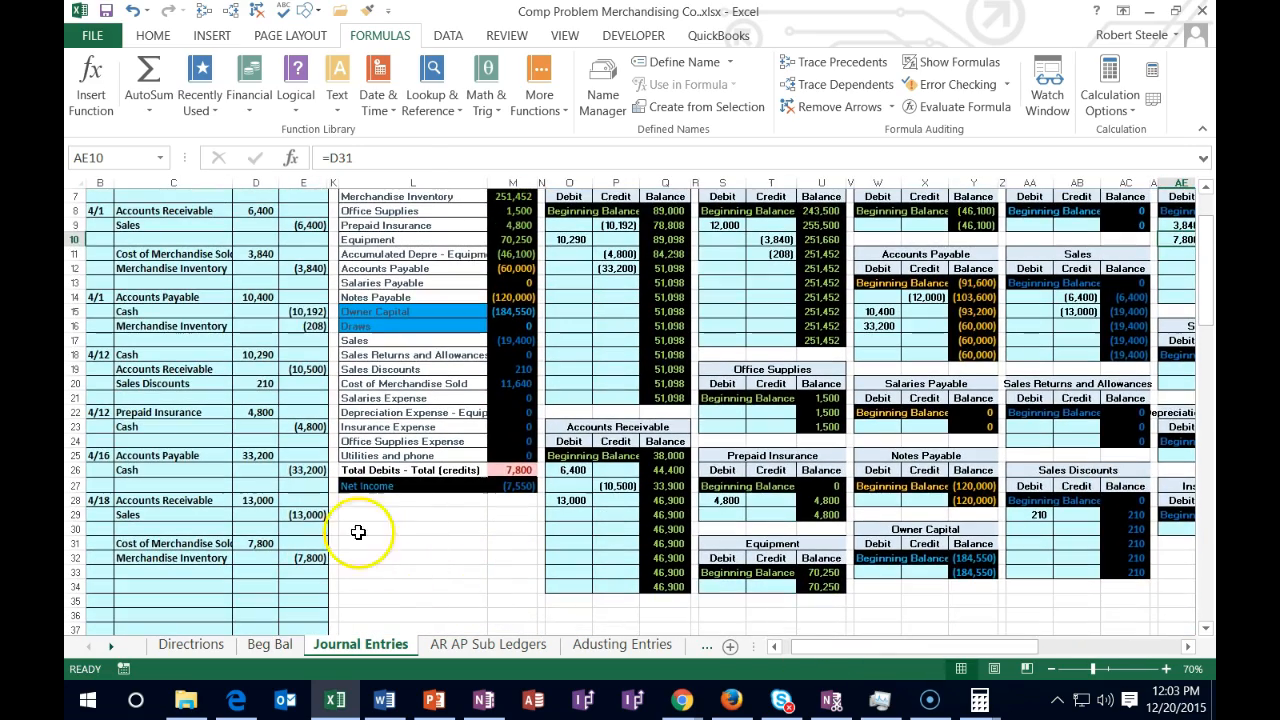
pyautogui.moveTo(305, 514); pyautogui.dragTo(258, 541)
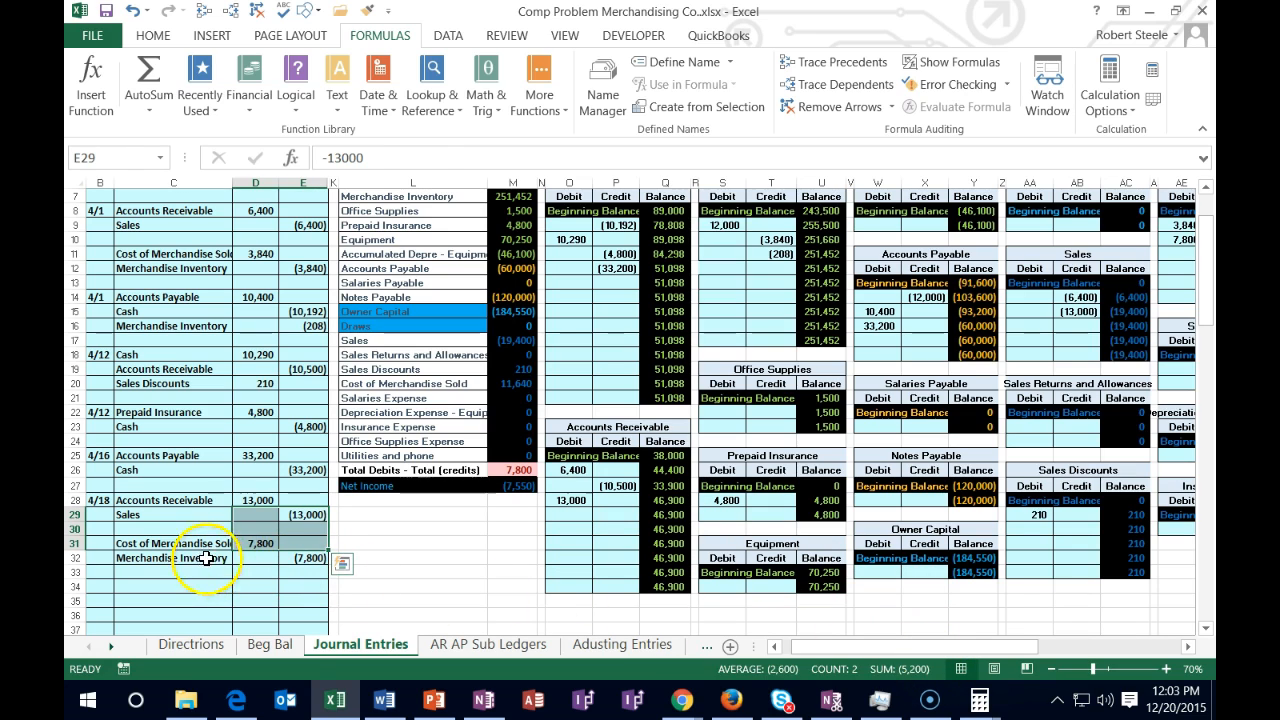
pyautogui.moveTo(204, 557); pyautogui.dragTo(282, 558)
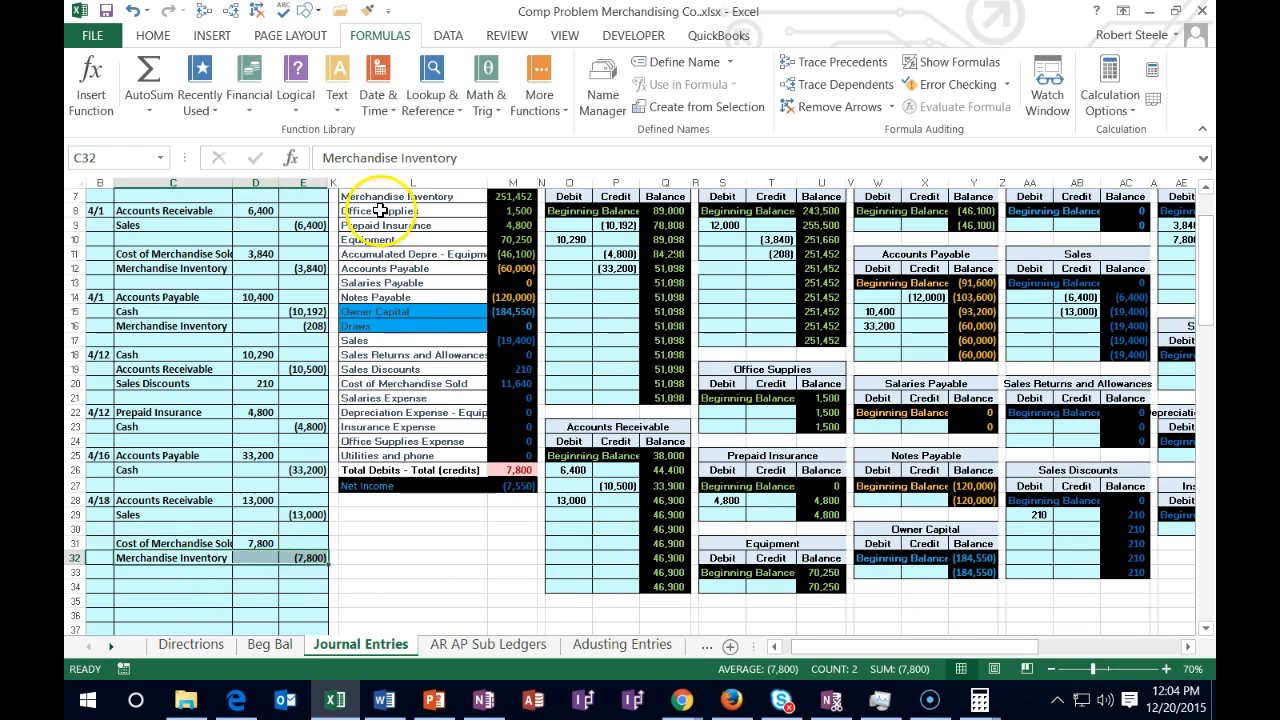
pyautogui.moveTo(400, 196); pyautogui.dragTo(492, 190)
pyautogui.scroll(1, 484, 262)
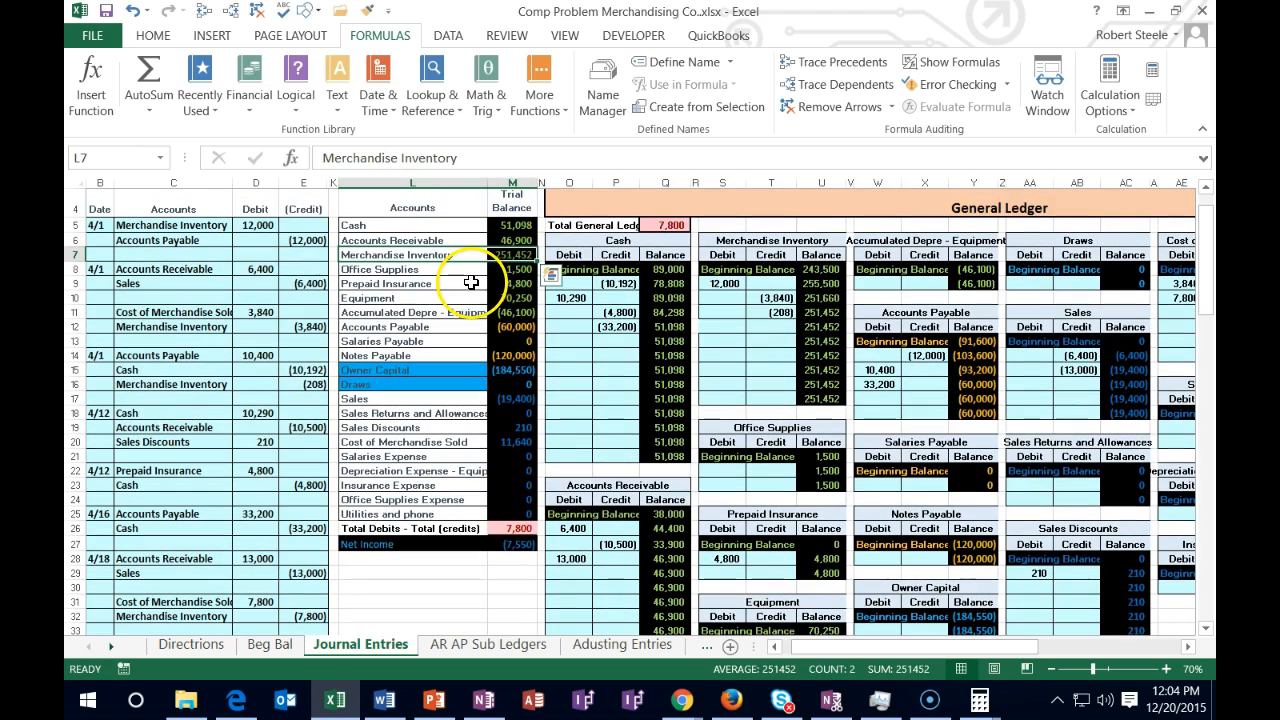
pyautogui.click(770, 328)
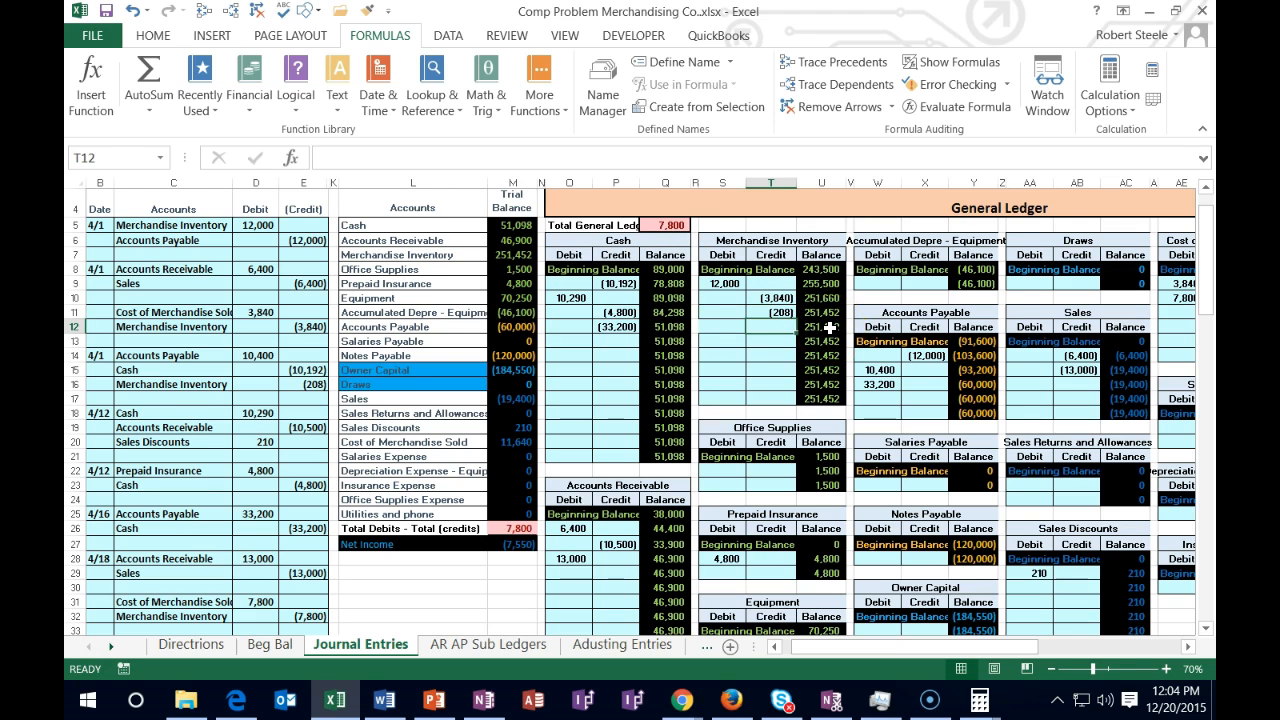
pyautogui.write('=')
pyautogui.scroll(-1, 830, 330)
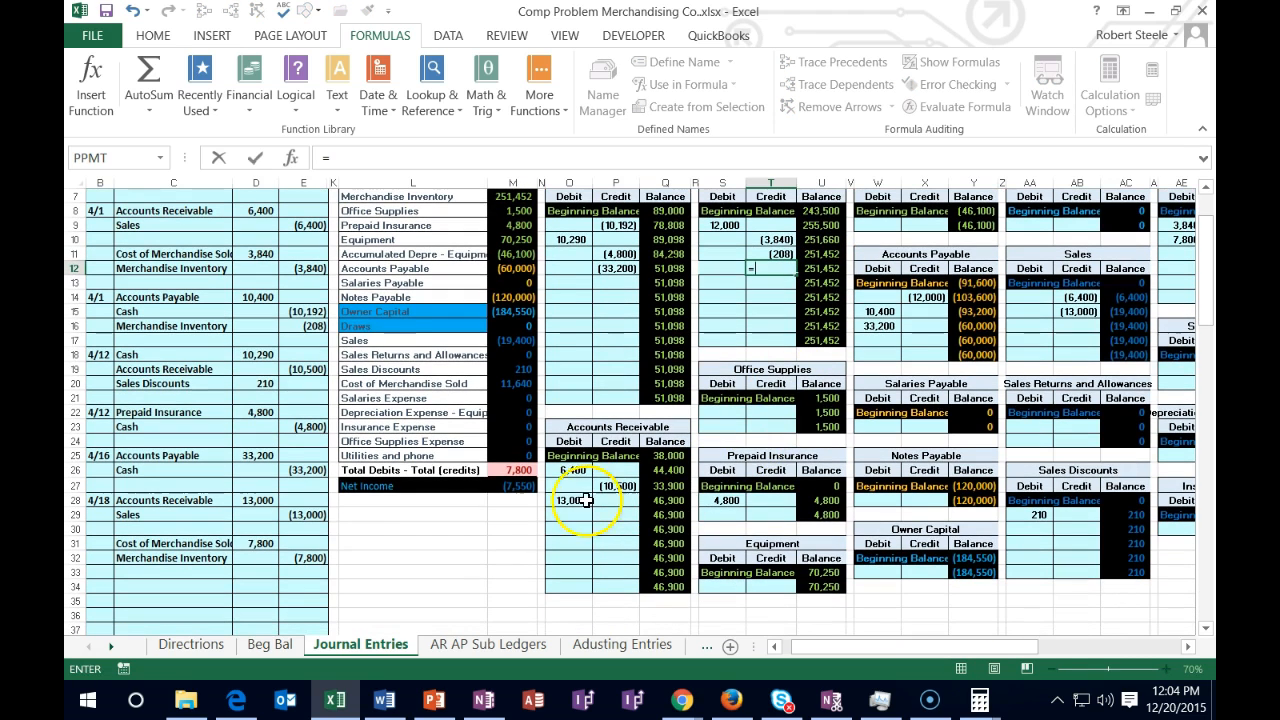
pyautogui.click(309, 559)
pyautogui.press('Return')
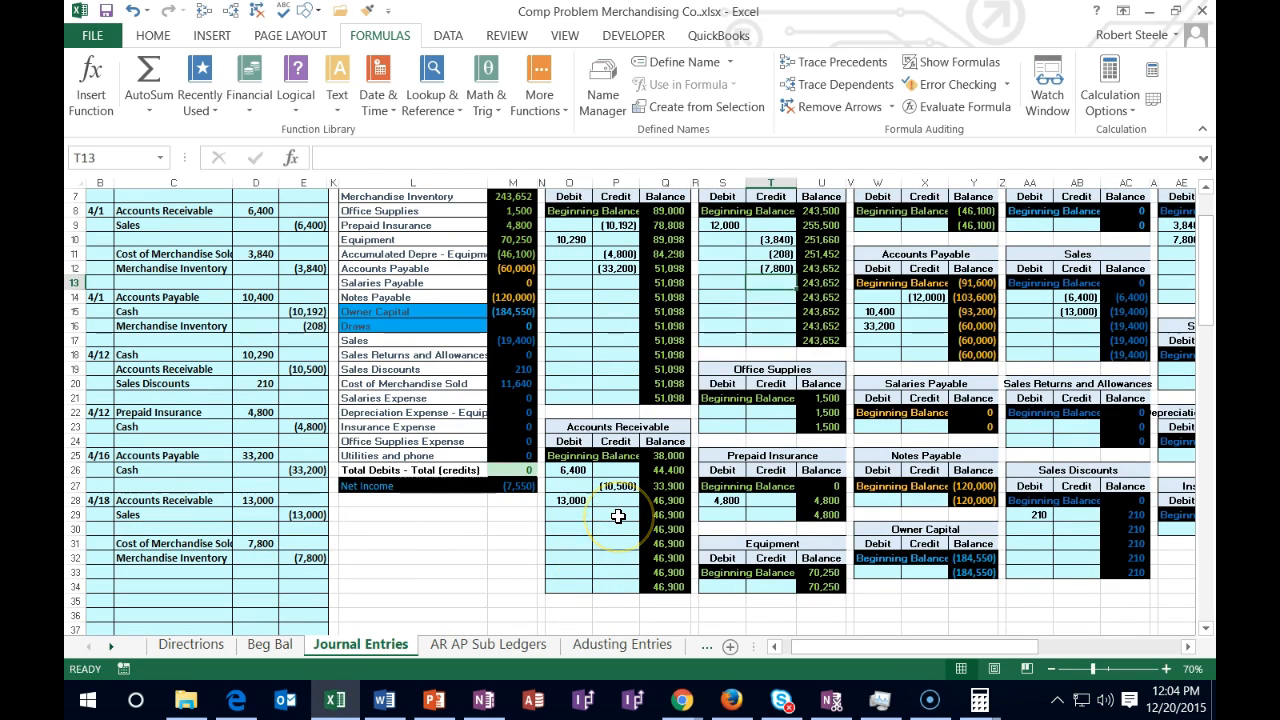
# Post the 4/18 receivable to CF Co. in the AR AP Sub Ledgers sheet by linking A12 to O28 of Journal Entries.
pyautogui.click(200, 500)
pyautogui.moveTo(262, 503); pyautogui.dragTo(263, 503)
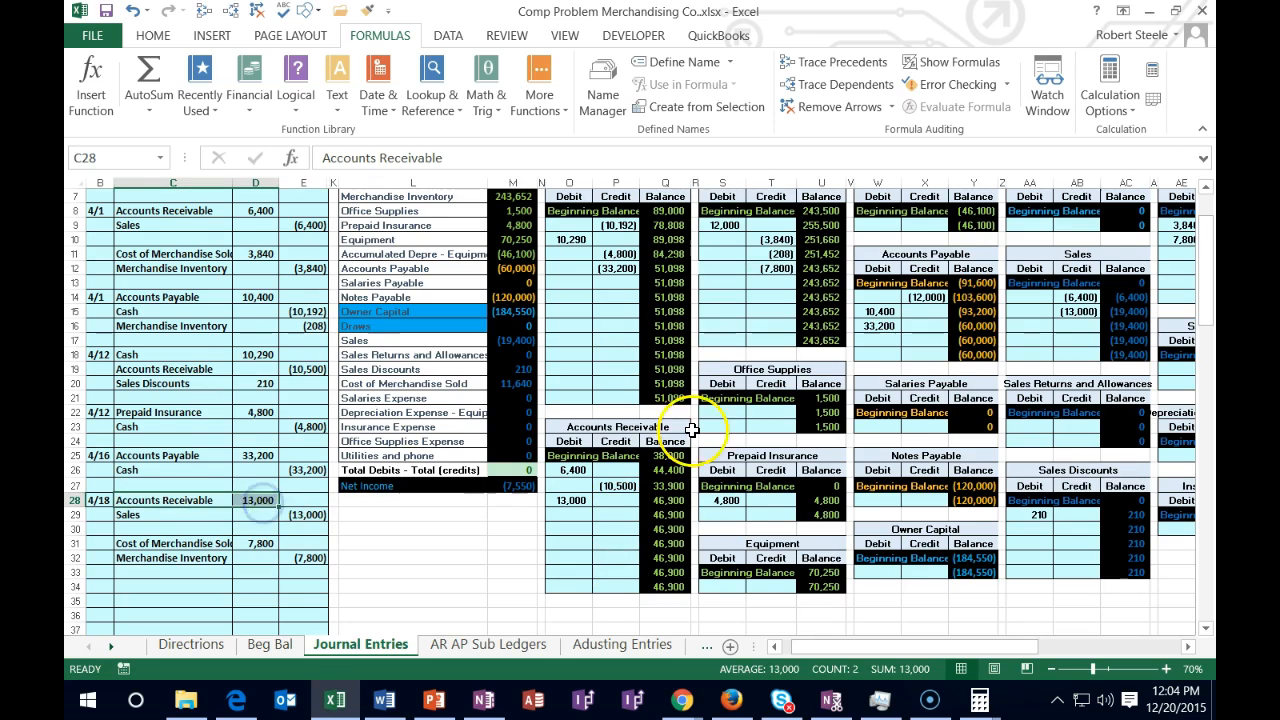
pyautogui.scroll(2, 691, 430)
pyautogui.scroll(-1, 692, 432)
pyautogui.scroll(-1, 692, 430)
pyautogui.click(572, 501)
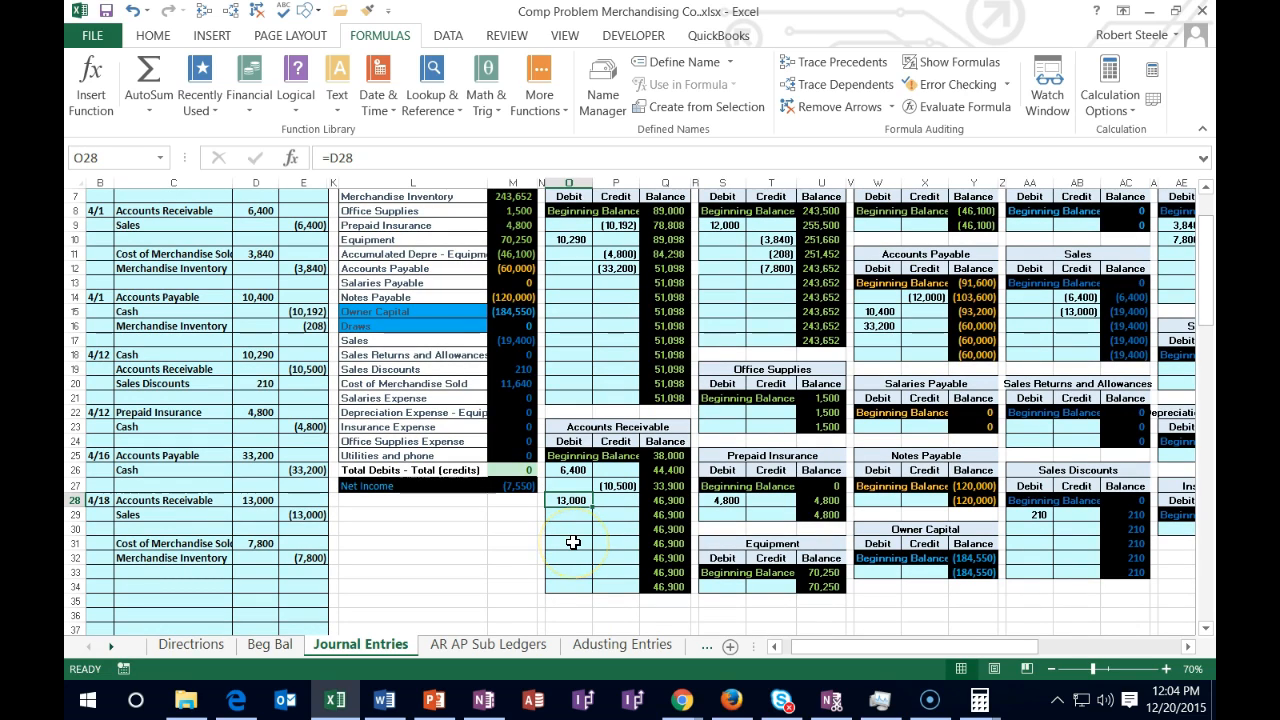
pyautogui.click(470, 647)
pyautogui.keyDown('ctrl'); pyautogui.scroll(2, 341, 515); pyautogui.keyUp('ctrl')
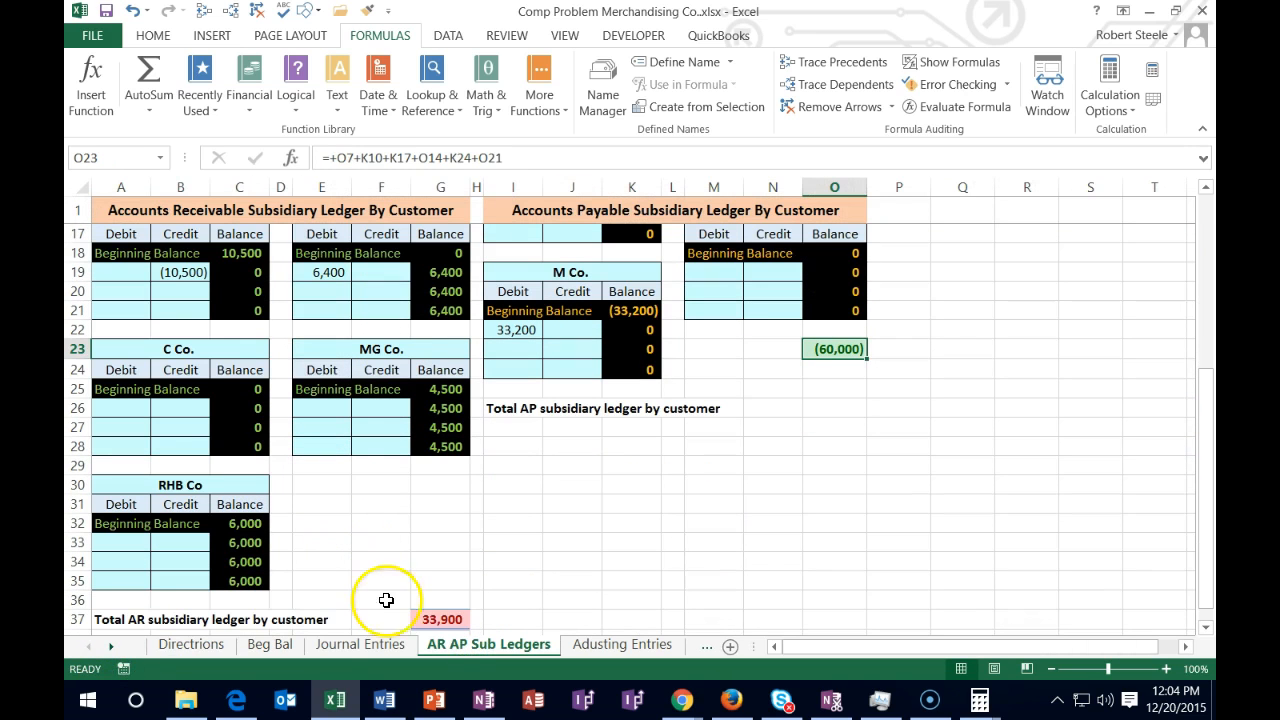
pyautogui.scroll(5, 320, 582)
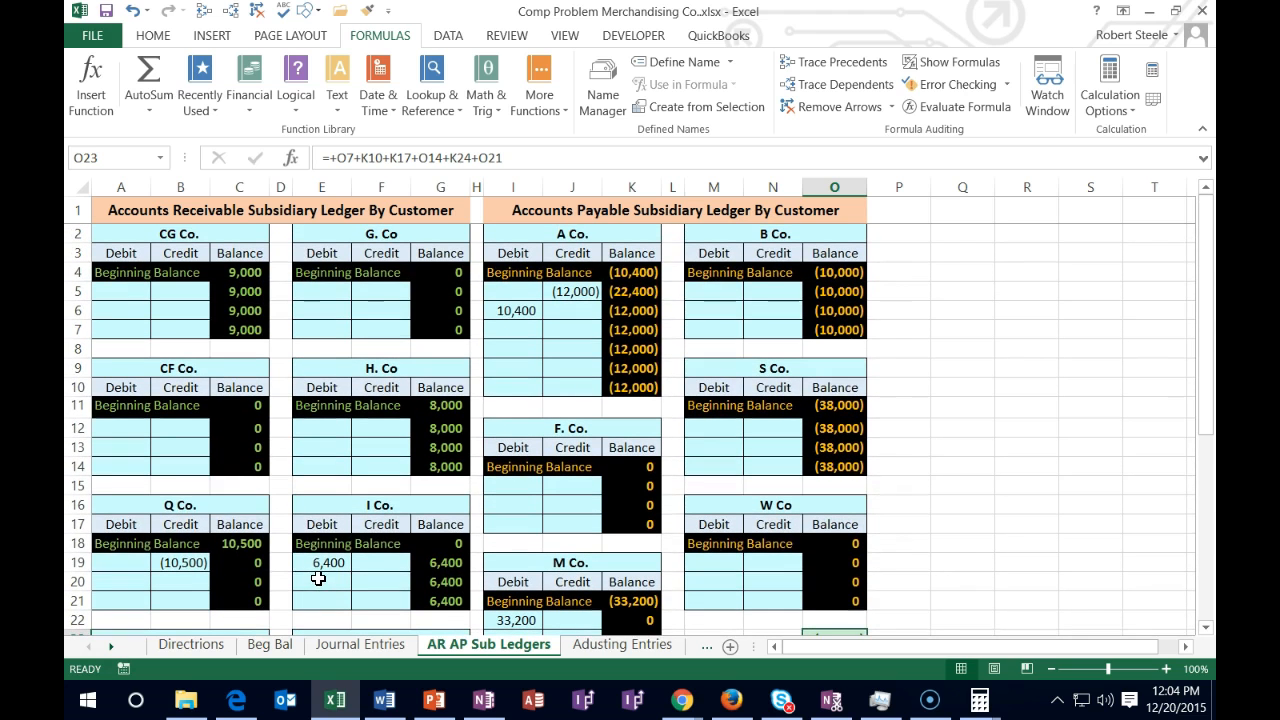
pyautogui.click(124, 428)
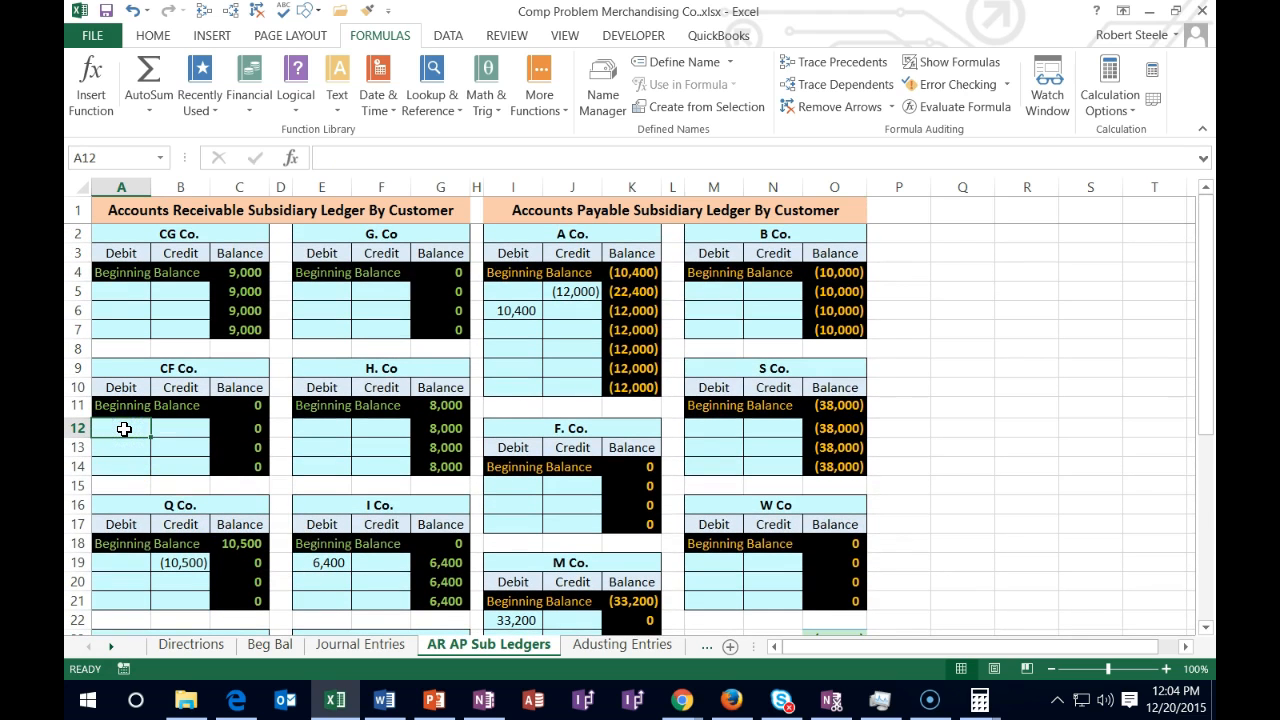
pyautogui.write('=')
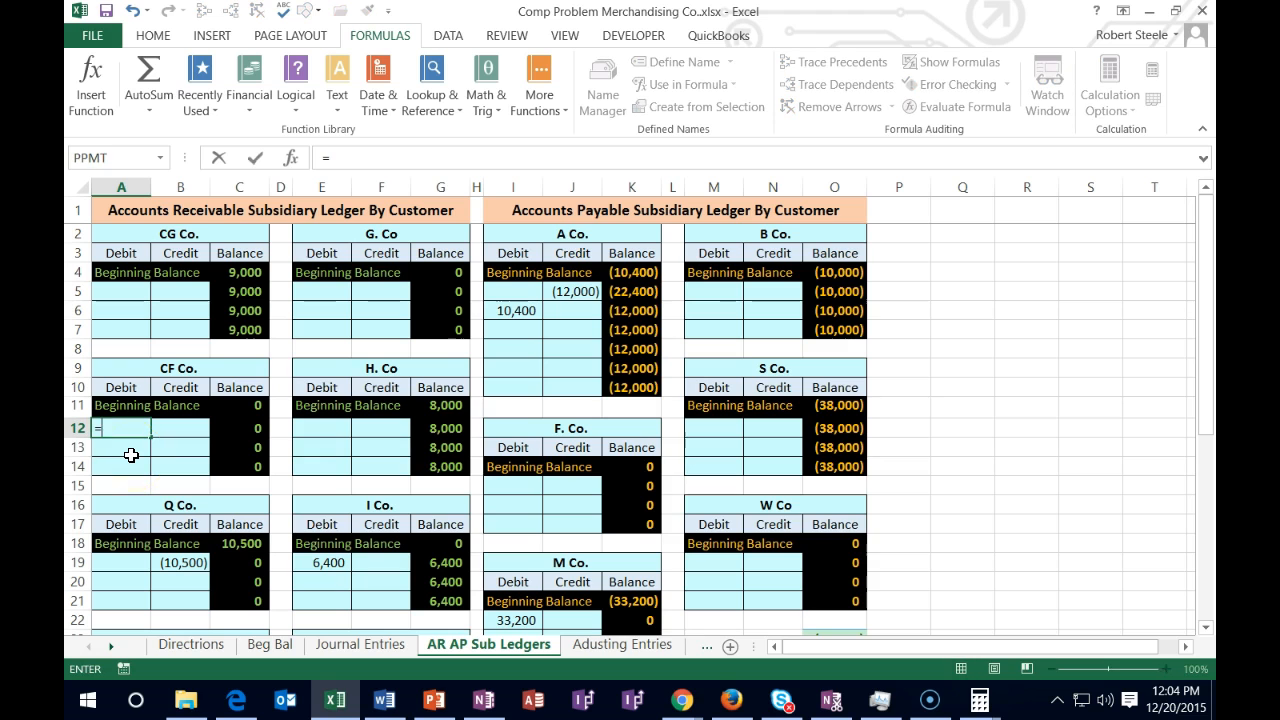
pyautogui.click(355, 645)
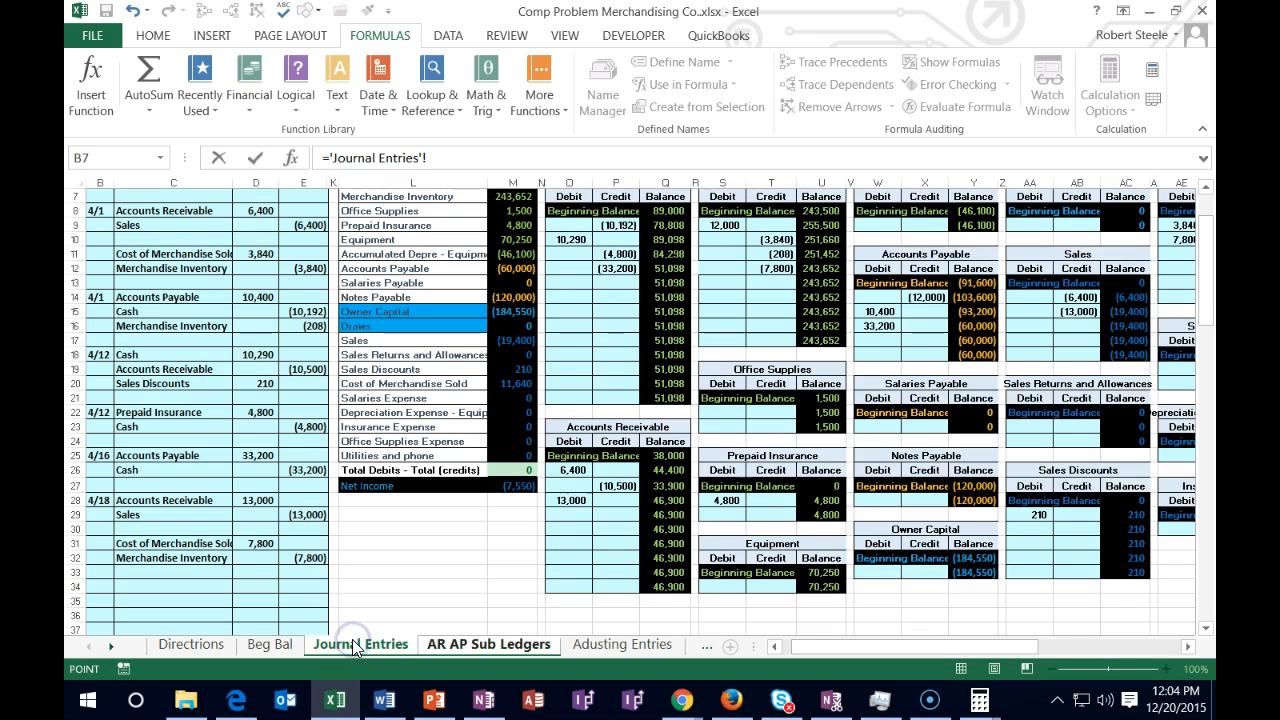
pyautogui.click(569, 500)
pyautogui.press('Return')
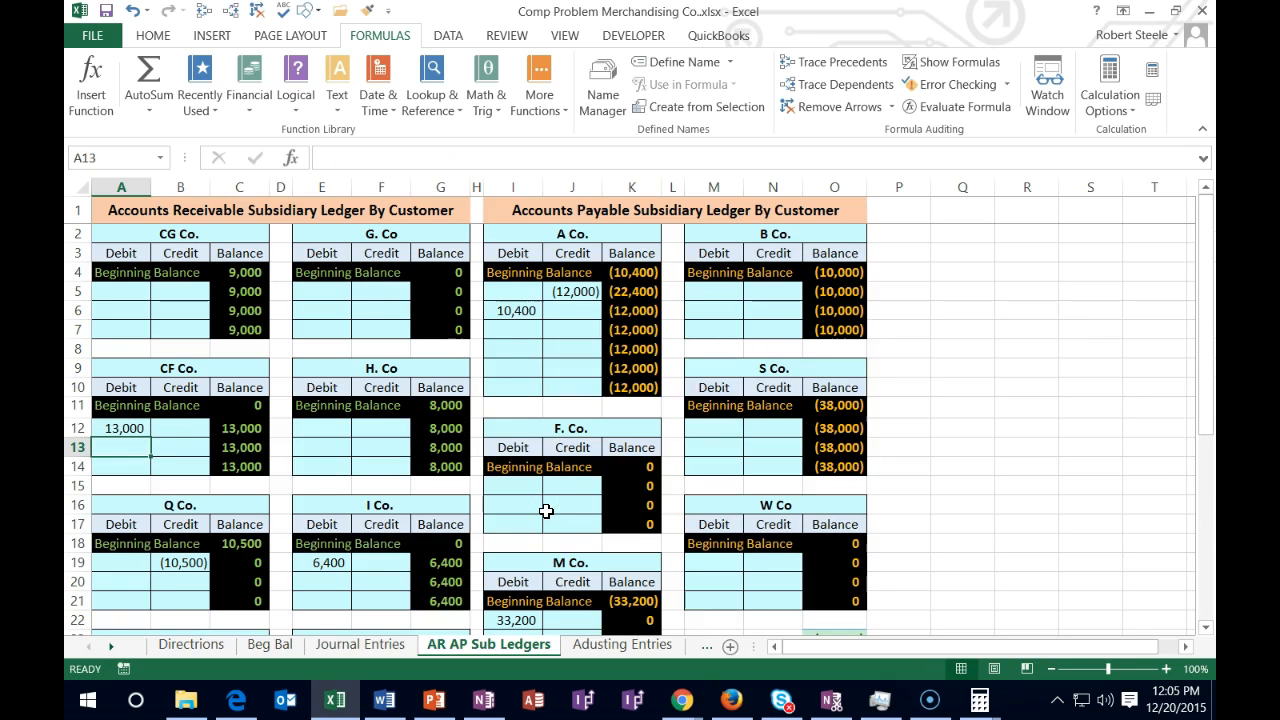
# Compare the total AR subsidiary ledger in G37 with the Accounts Receivable balance in the general ledger and trial balance.
pyautogui.click(258, 466)
pyautogui.scroll(-6, 260, 470)
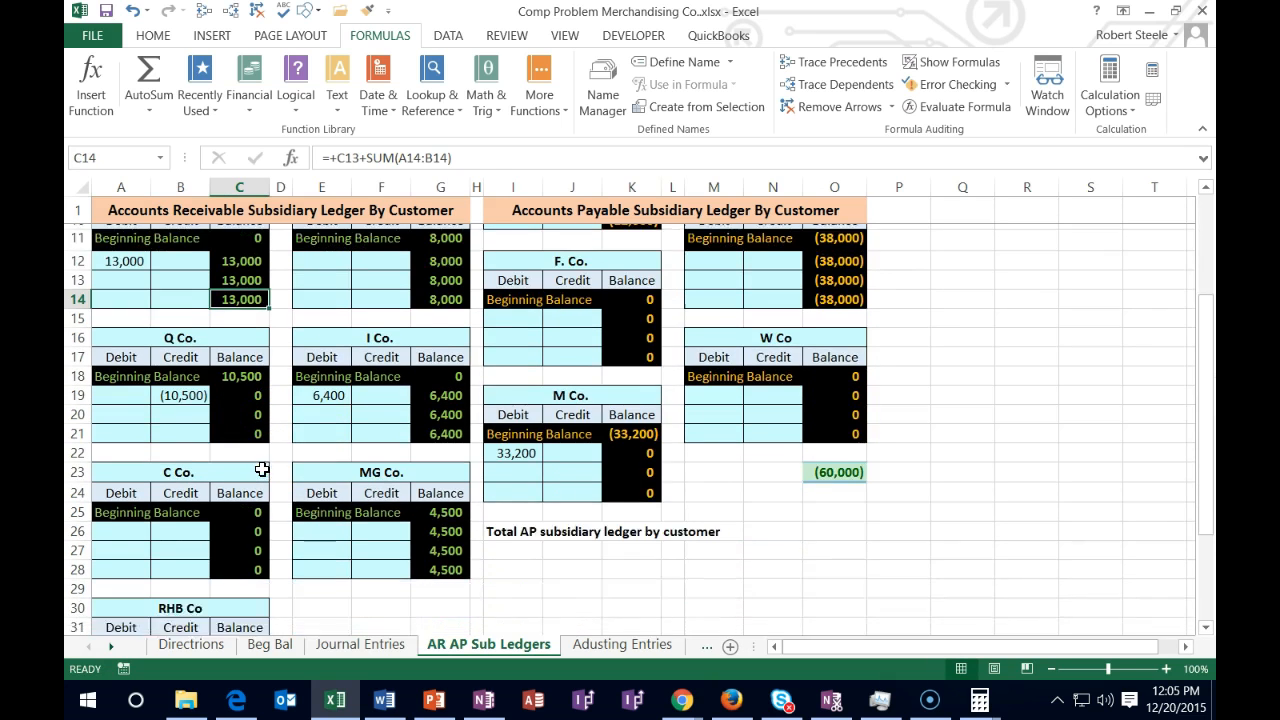
pyautogui.doubleClick(446, 558)
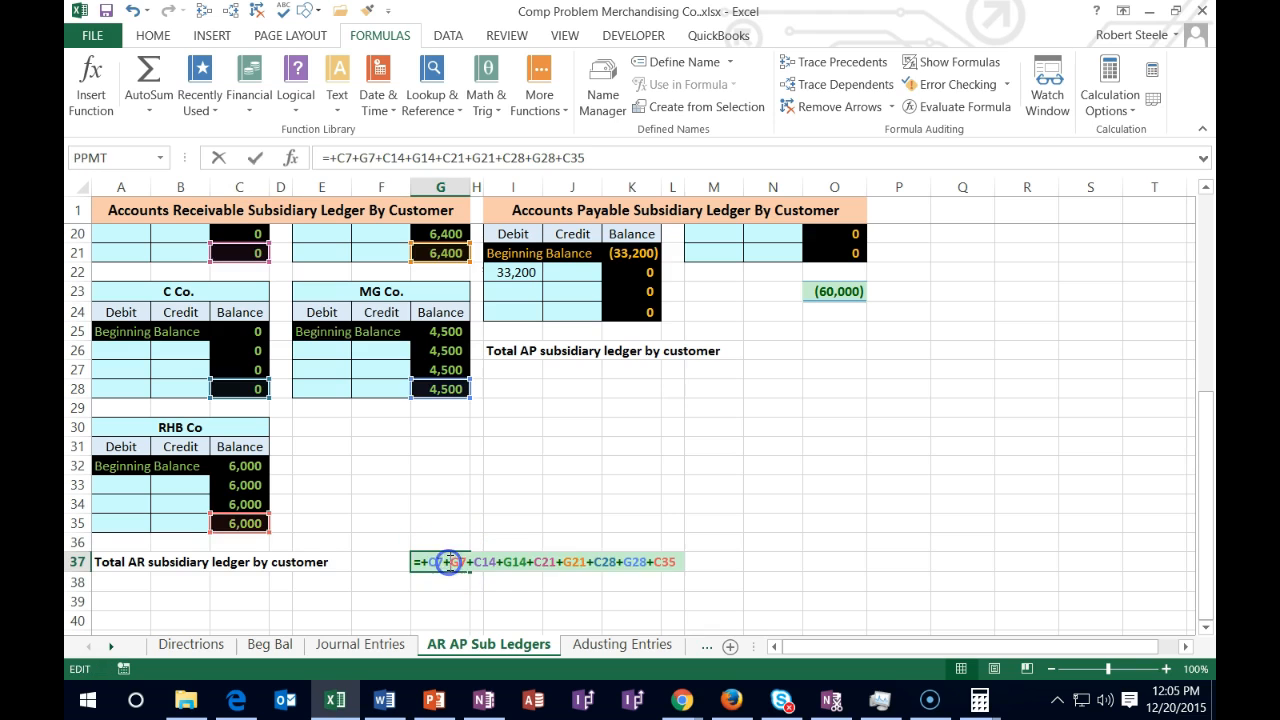
pyautogui.press('Return')
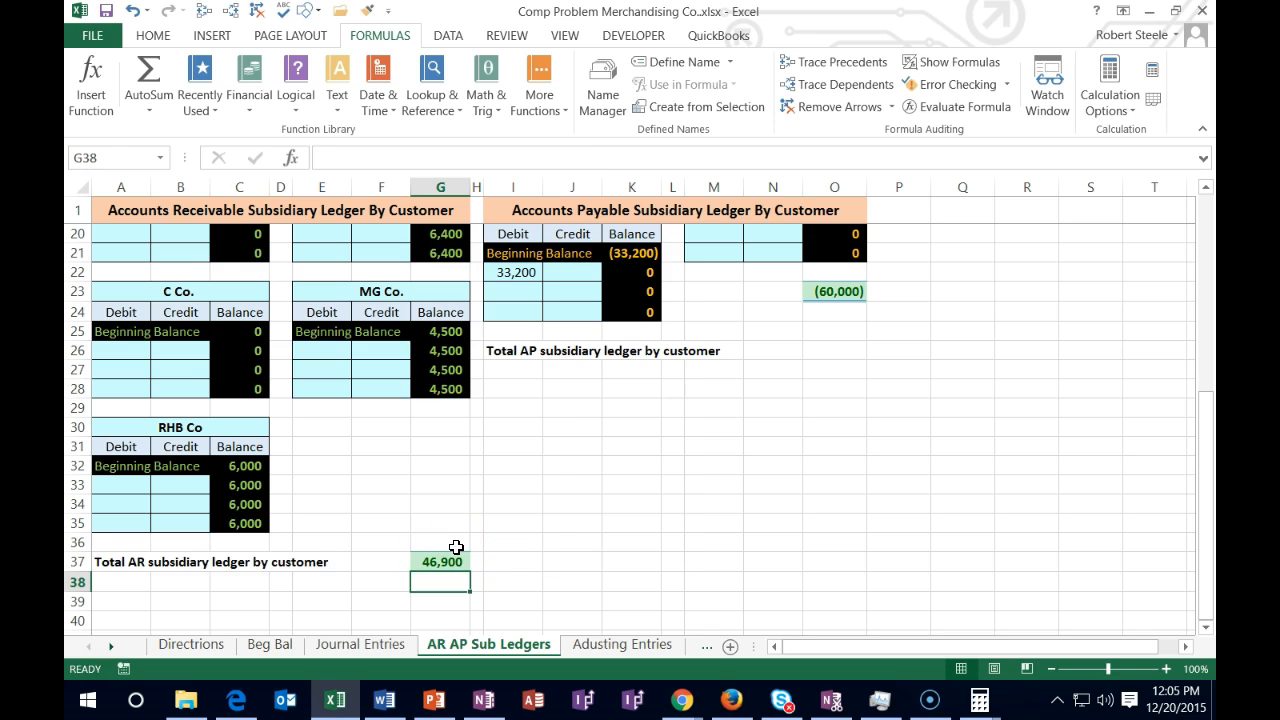
pyautogui.click(385, 648)
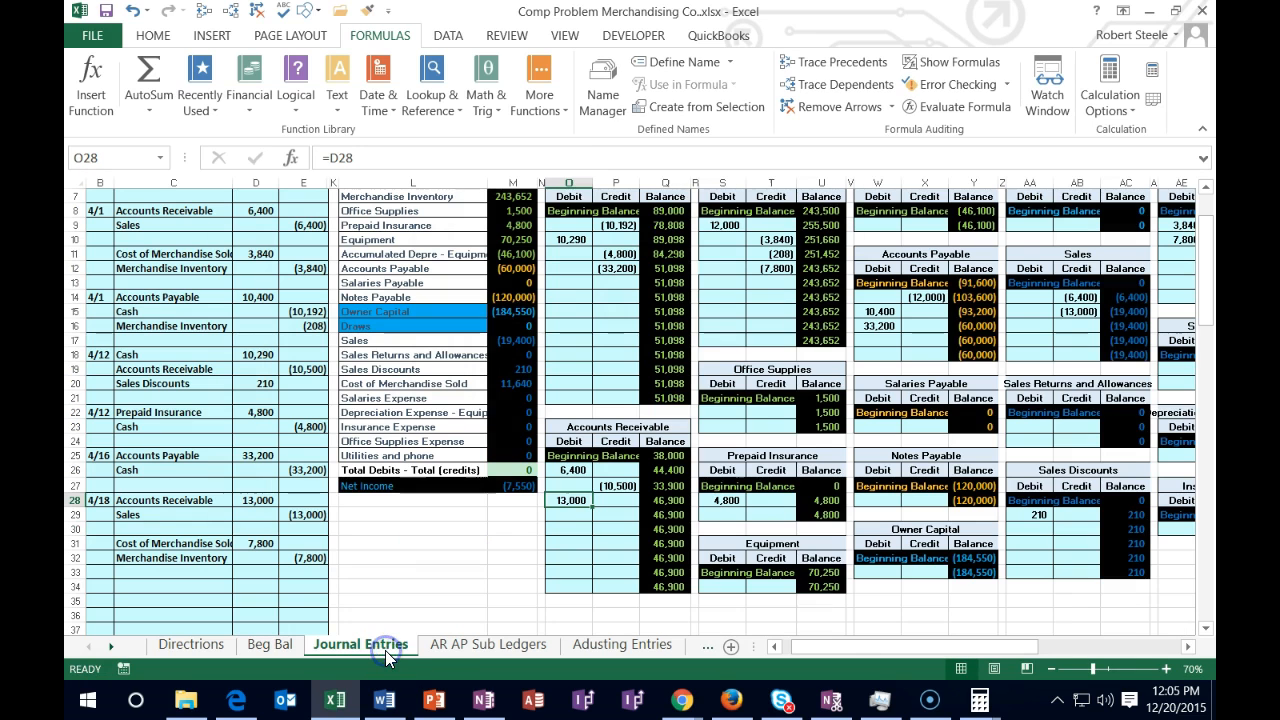
pyautogui.click(662, 587)
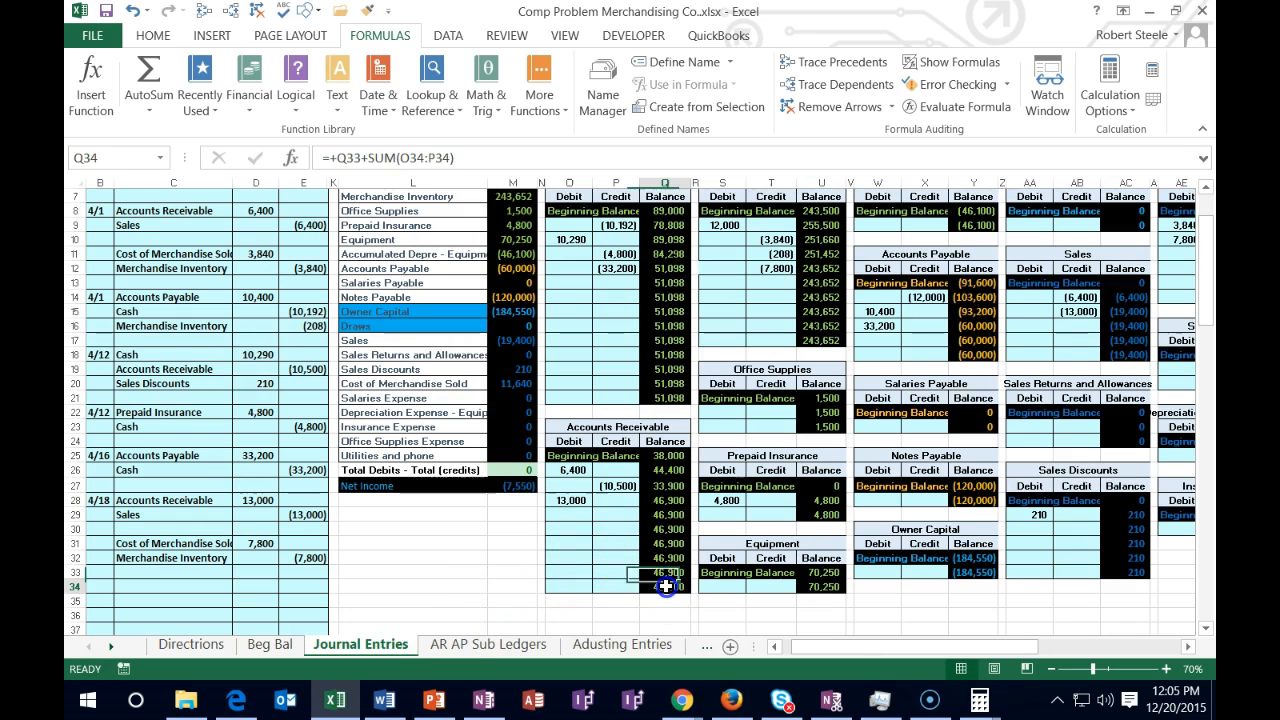
pyautogui.scroll(2, 658, 580)
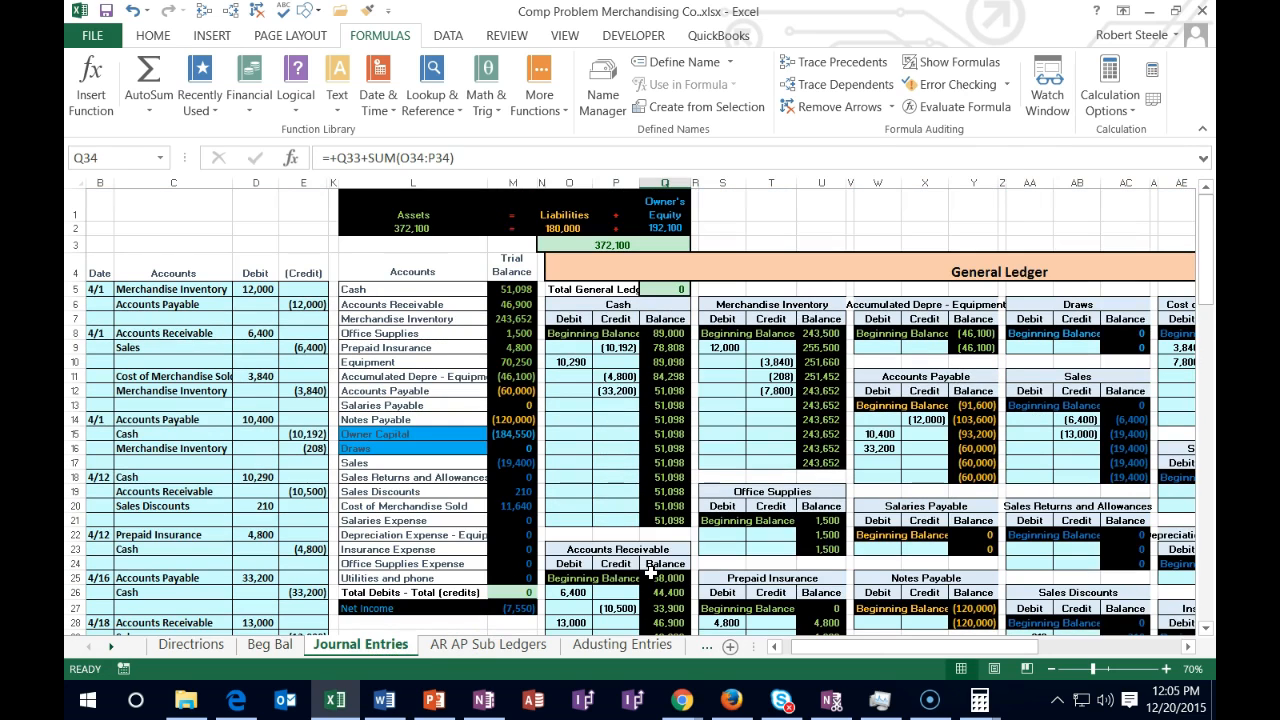
pyautogui.click(516, 304)
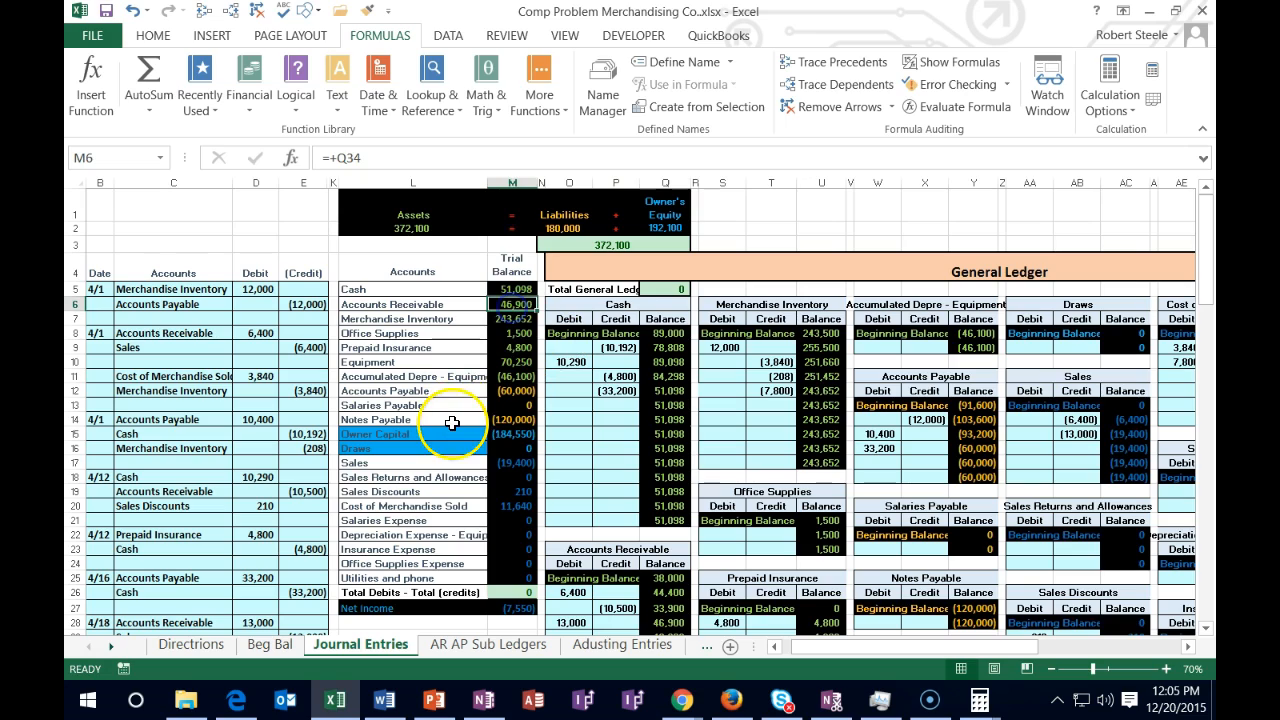
# Date the next journal entry 4/18 in B34 of Journal Entries, one blank row below the merchandise sale entry.
pyautogui.press('Left')
pyautogui.press('Left')
pyautogui.press('Left')
pyautogui.press('Left')
pyautogui.press('Left')
pyautogui.press('Left')
pyautogui.press('Left')
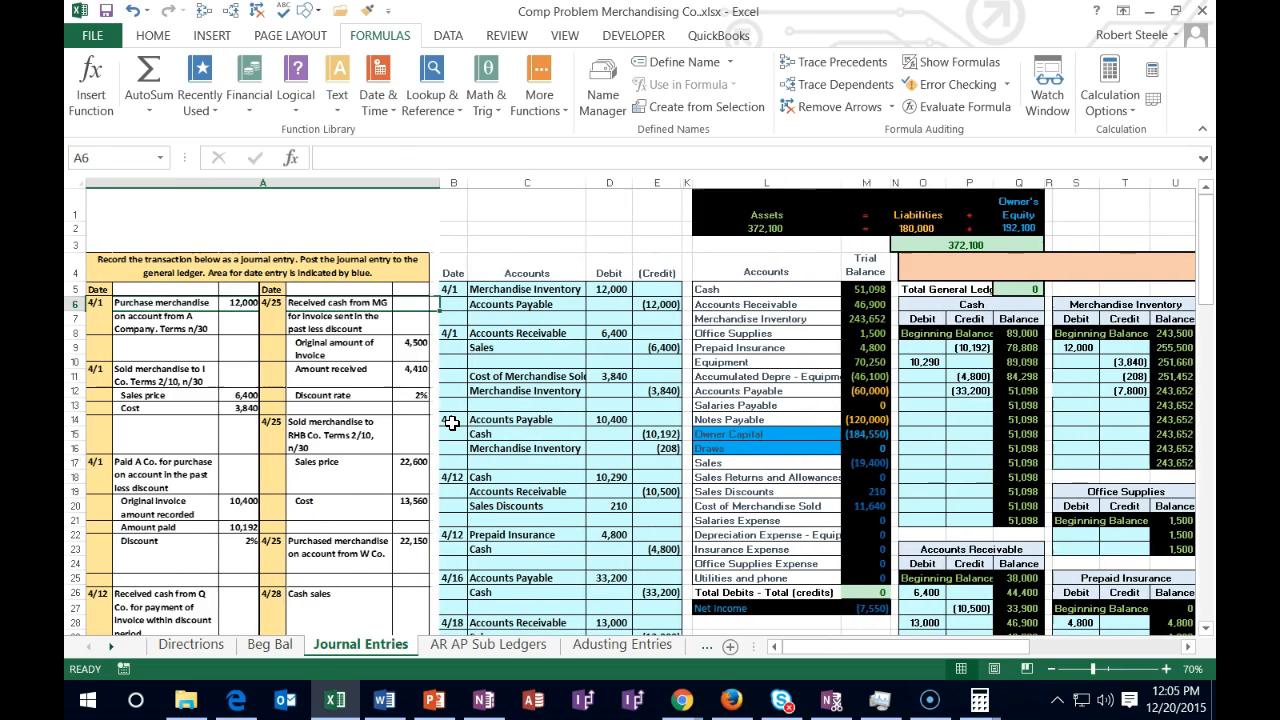
pyautogui.scroll(-5, 452, 423)
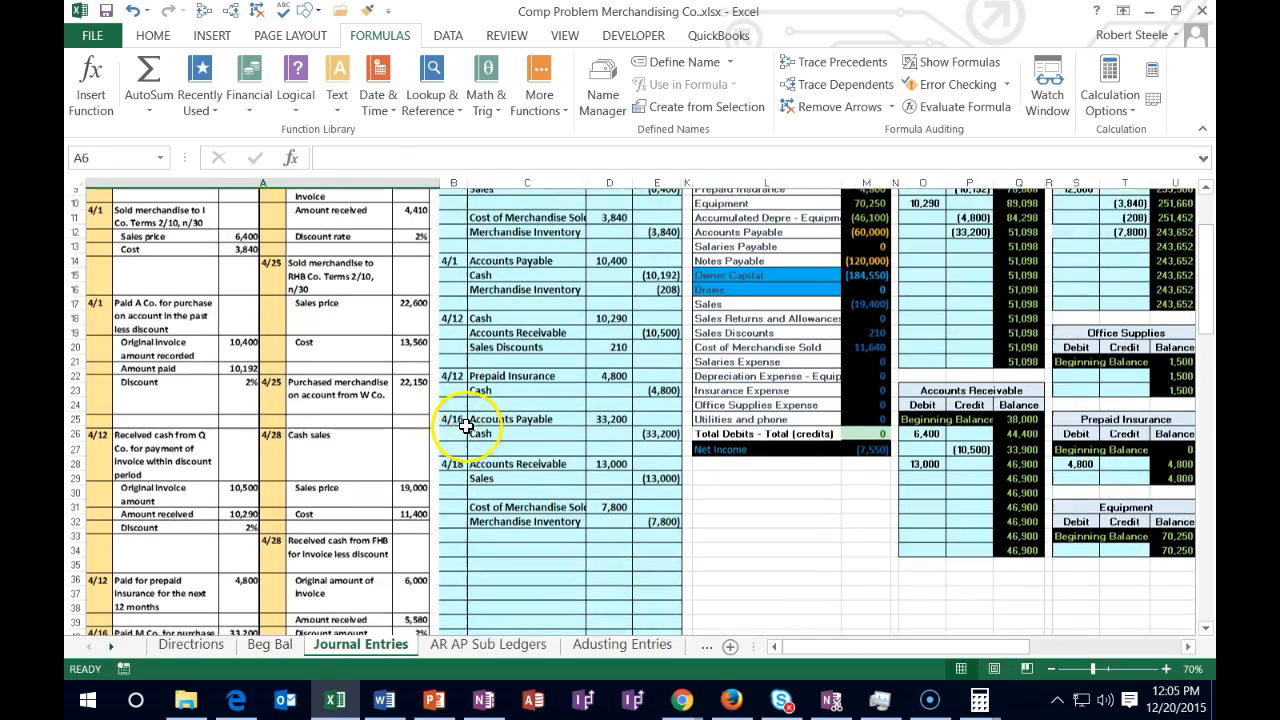
pyautogui.click(455, 458)
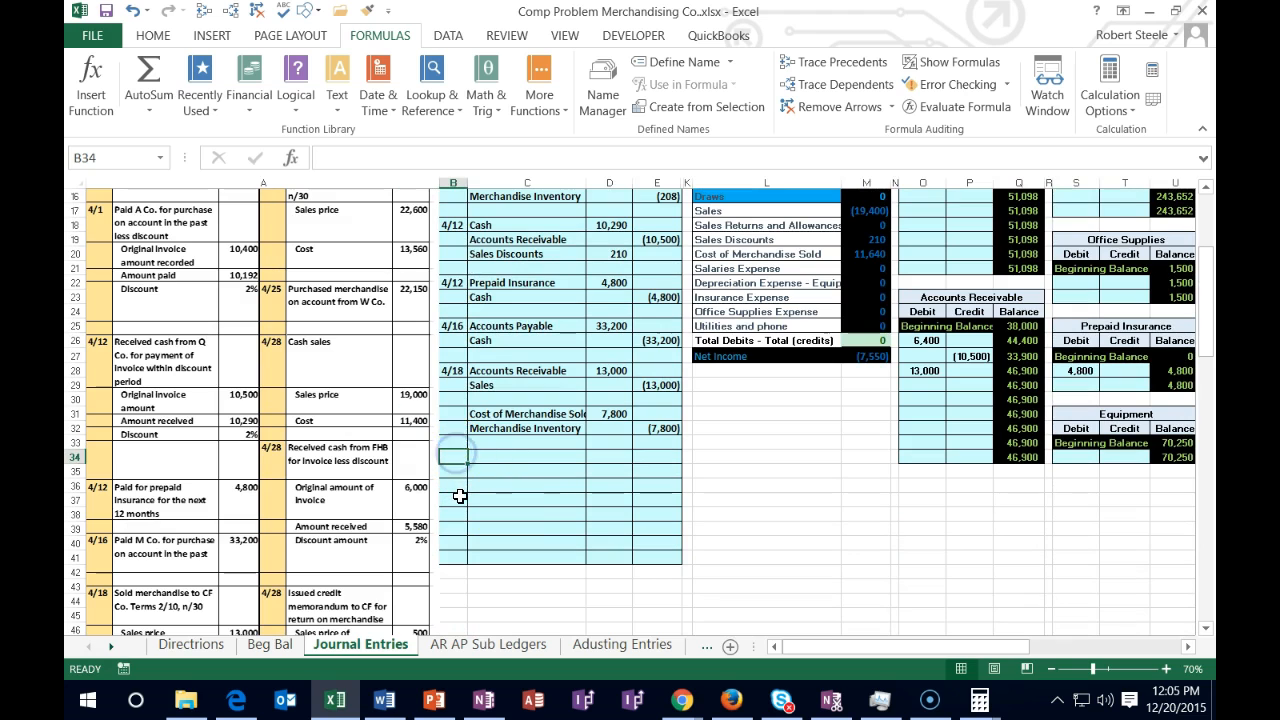
pyautogui.scroll(-2, 460, 494)
pyautogui.scroll(-1, 464, 496)
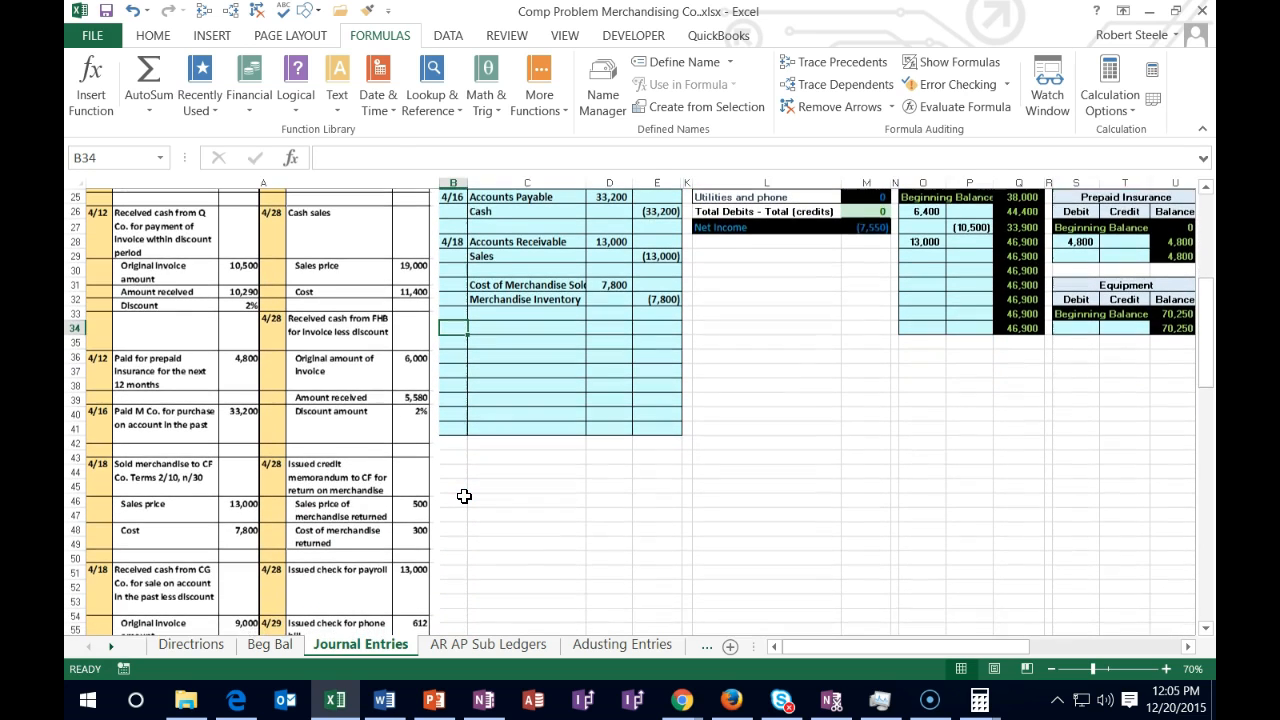
pyautogui.write('4')
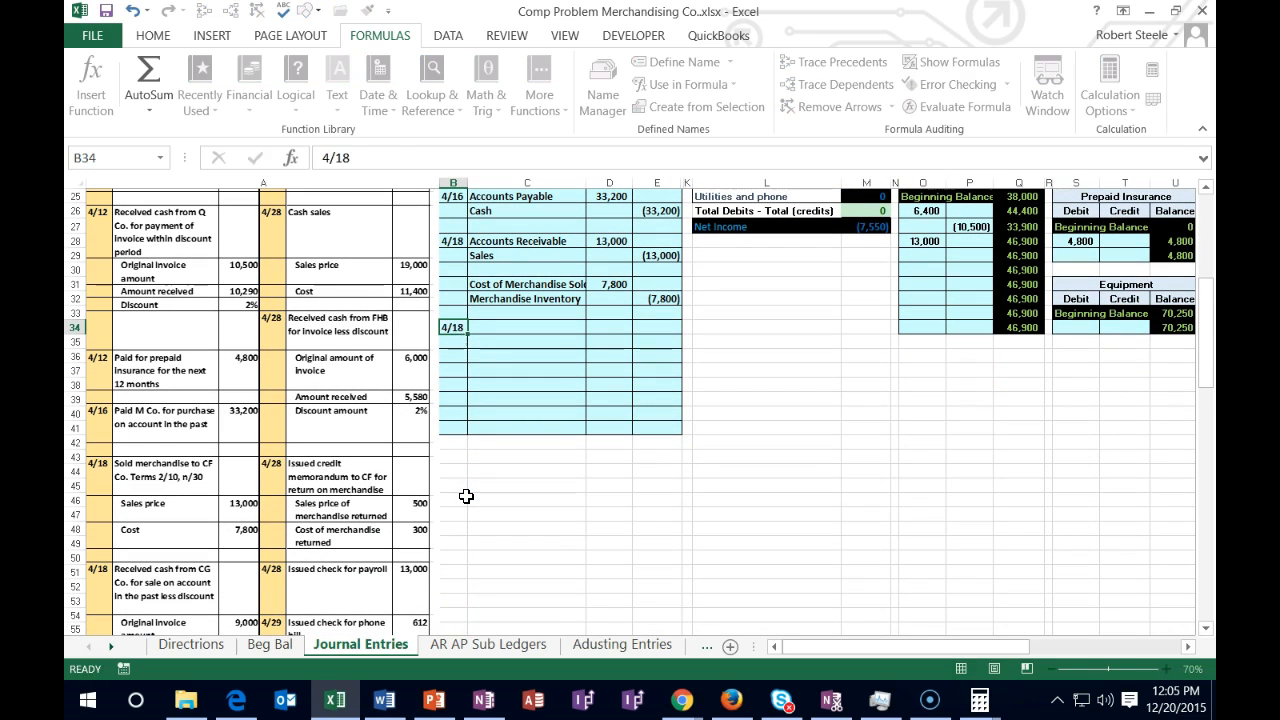
pyautogui.write('/18')
pyautogui.press('Return')
# Copy the Cash account name from the trial balance into C34 for the 4/18 receipt from CG Co.
pyautogui.scroll(-2, 466, 496)
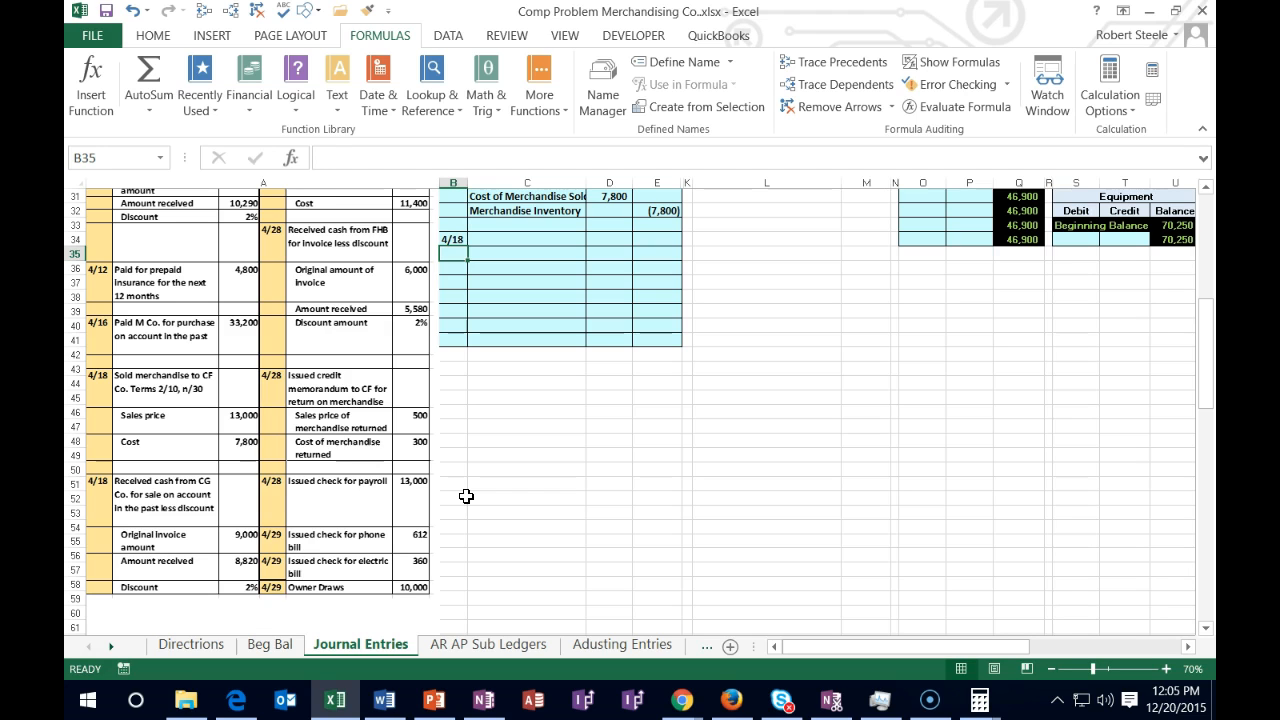
pyautogui.scroll(-1, 466, 496)
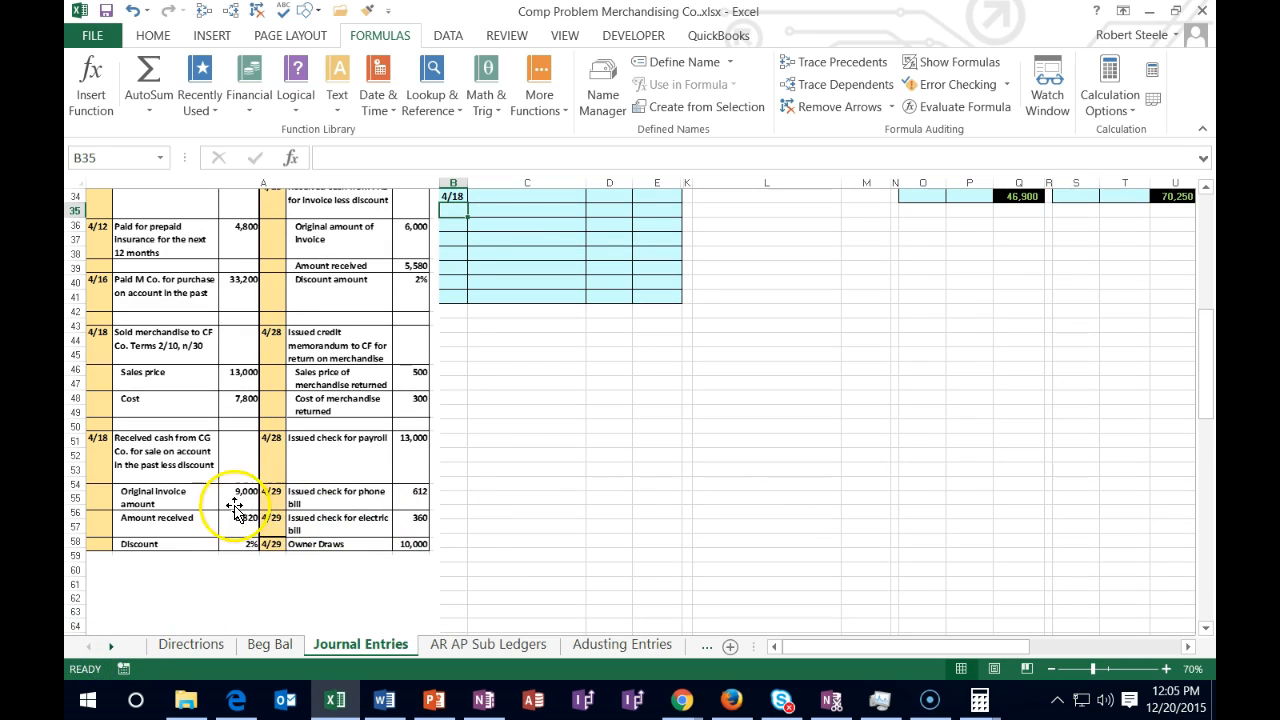
pyautogui.scroll(9, 723, 500)
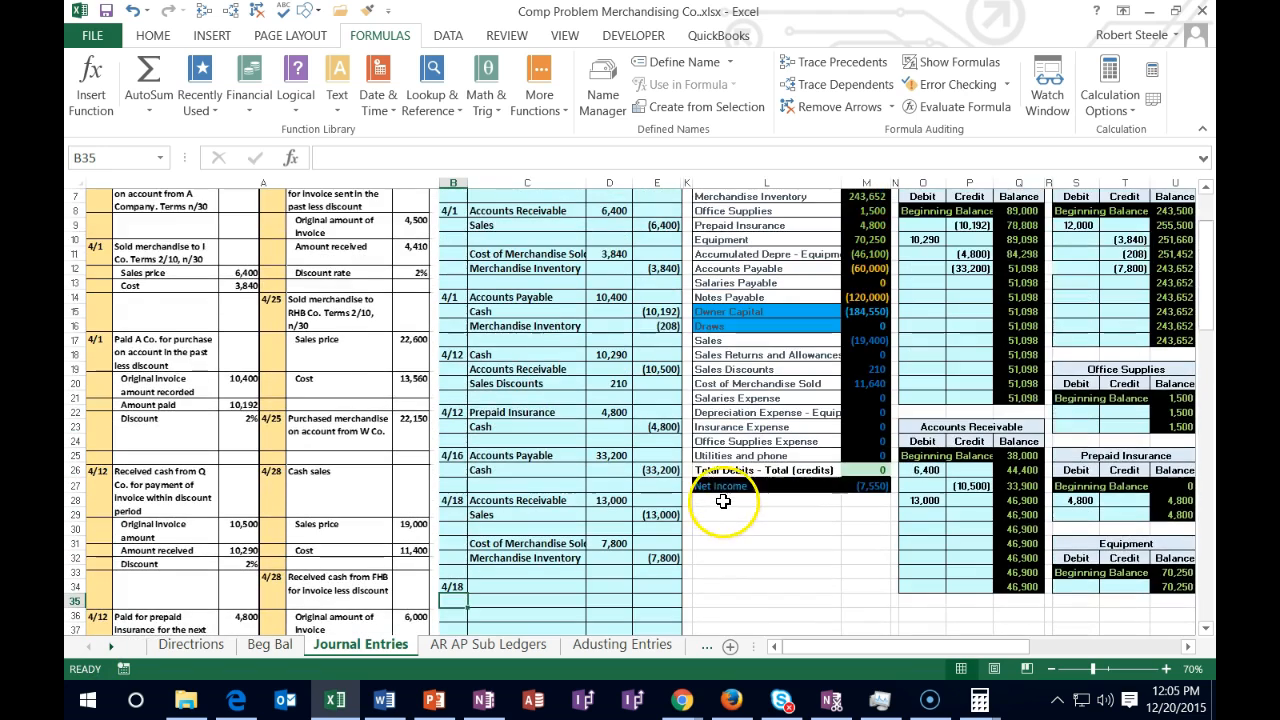
pyautogui.scroll(2, 723, 500)
pyautogui.click(872, 289)
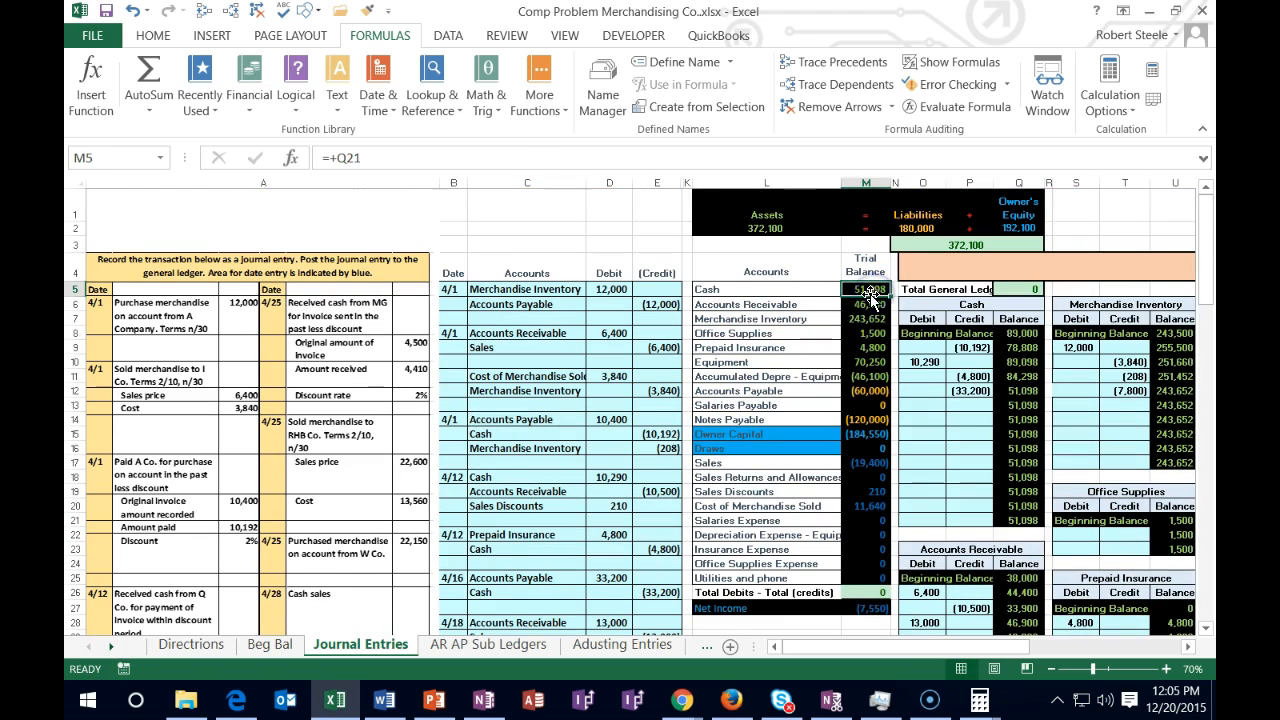
pyautogui.rightClick(790, 291)
pyautogui.click(815, 316)
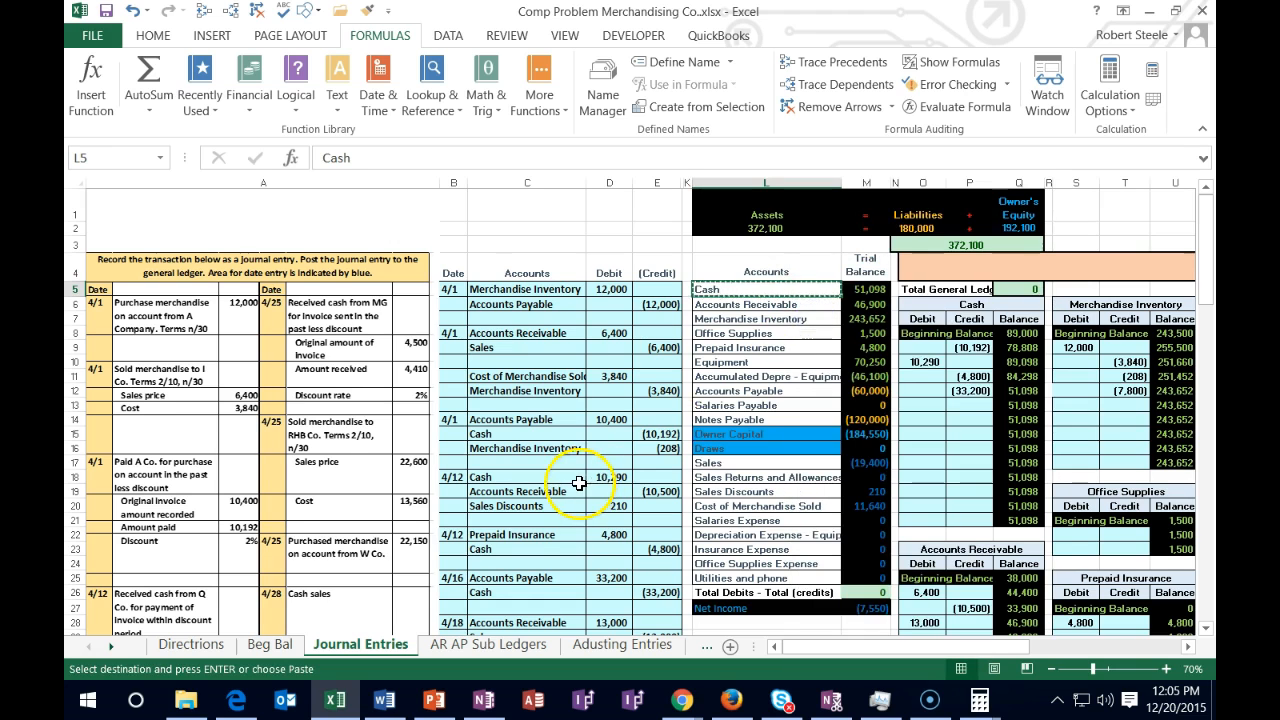
pyautogui.scroll(-4, 575, 477)
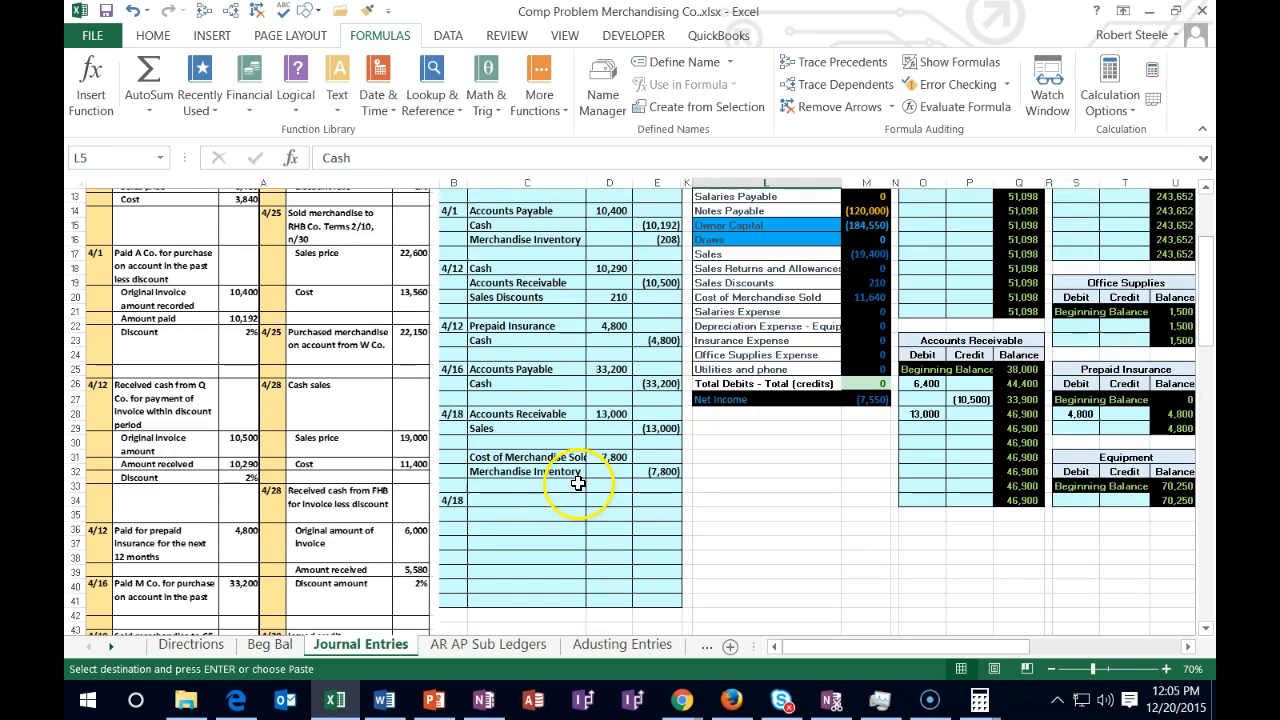
pyautogui.rightClick(497, 502)
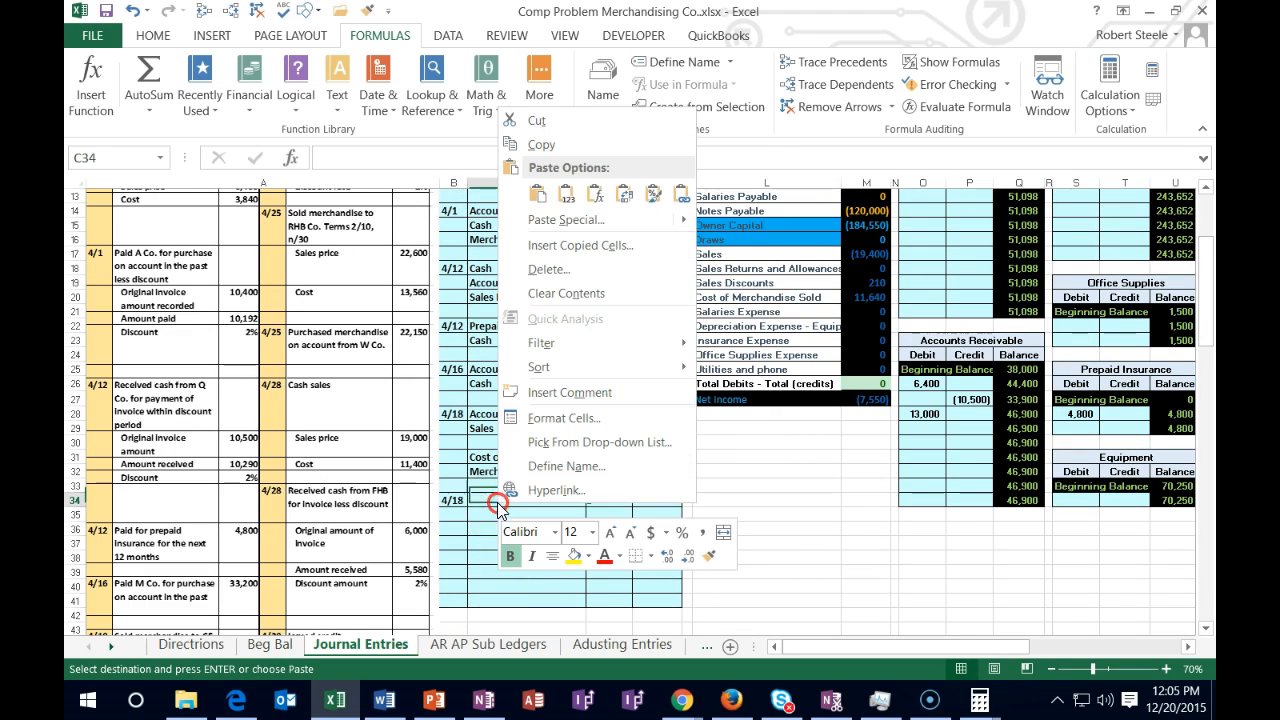
pyautogui.click(537, 193)
# Switch to Calculator, multiply the 9,000 CG Co. invoice by .02, subtract 9,000 from the discount, and clear the display.
pyautogui.scroll(-6, 458, 396)
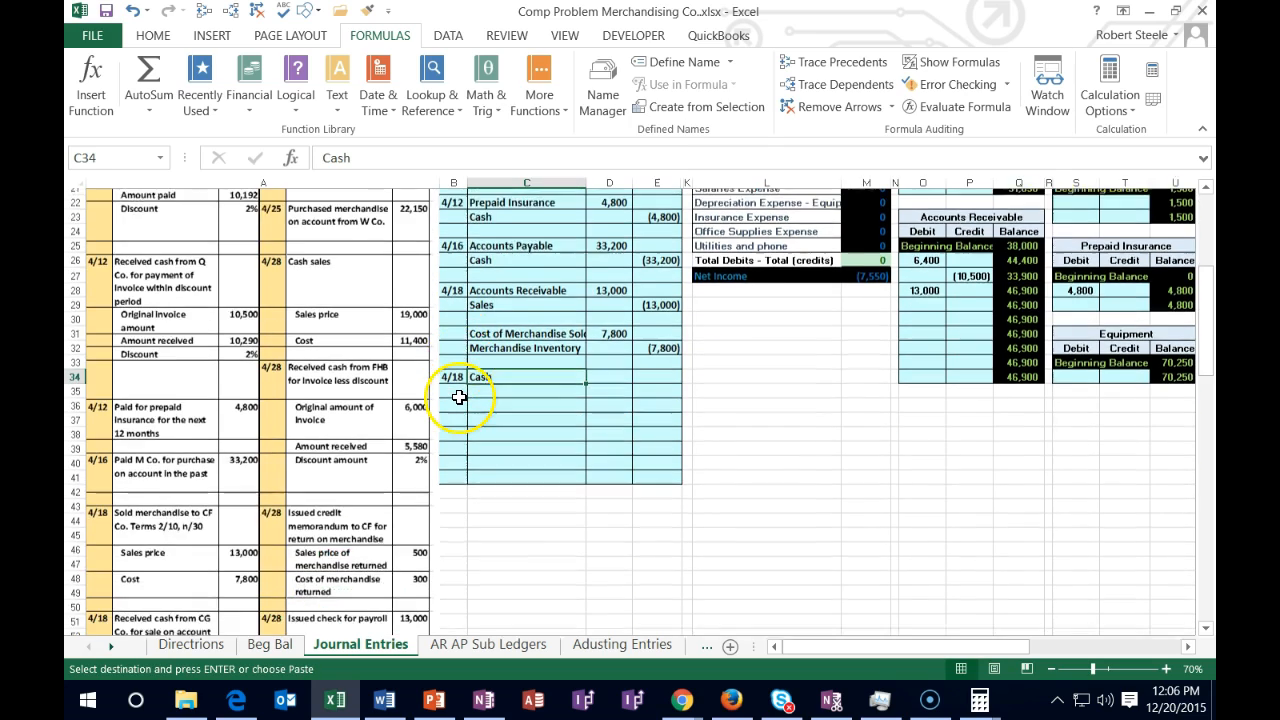
pyautogui.scroll(-1, 463, 397)
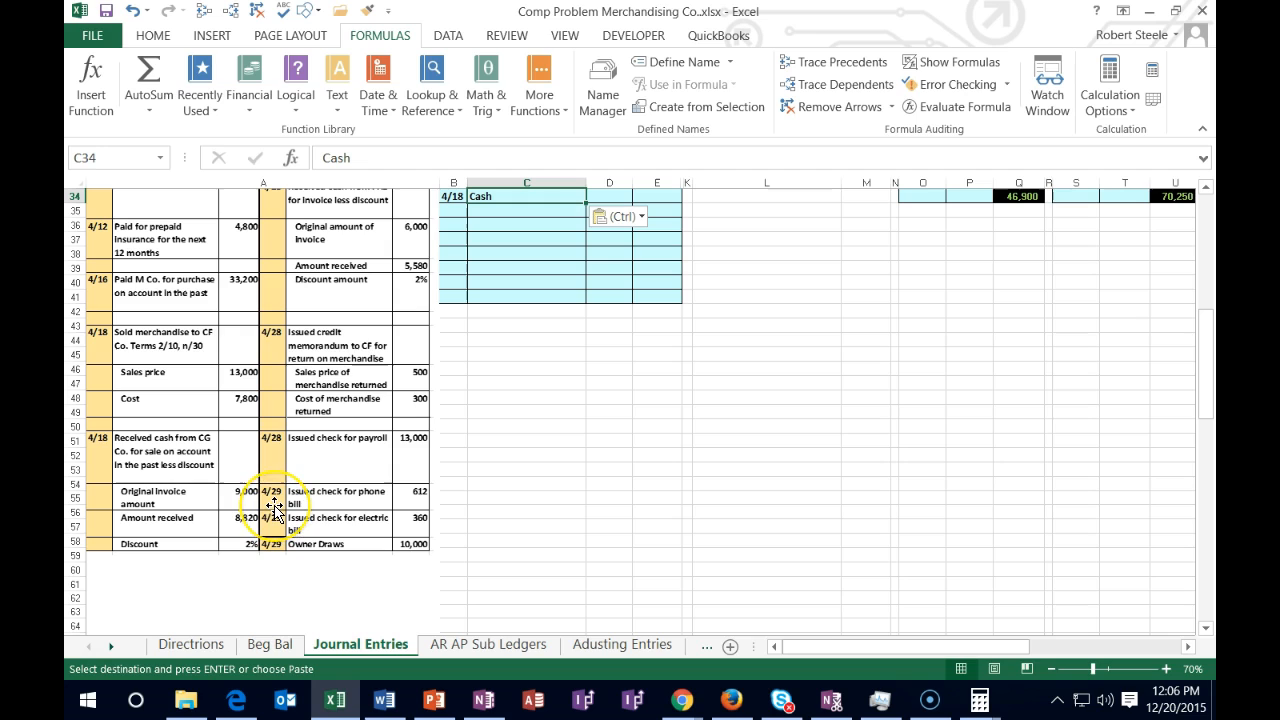
pyautogui.hotkey('alt', 'Tab')
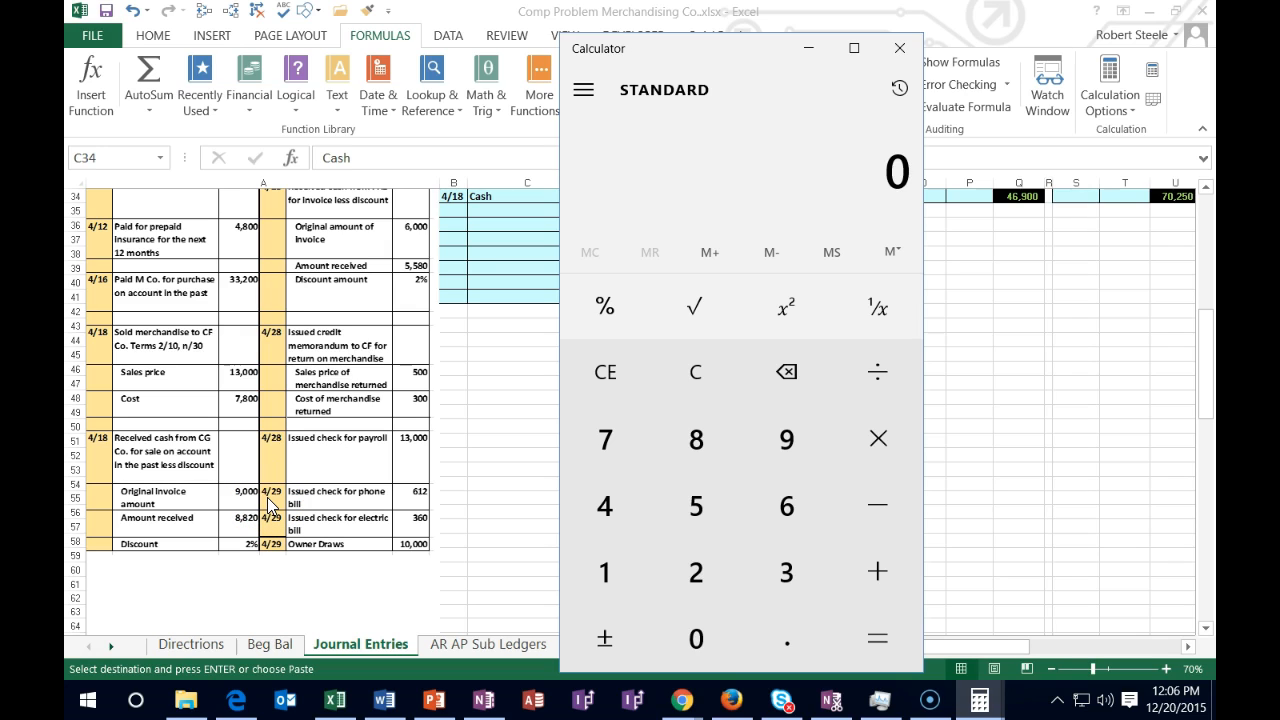
pyautogui.write('000')
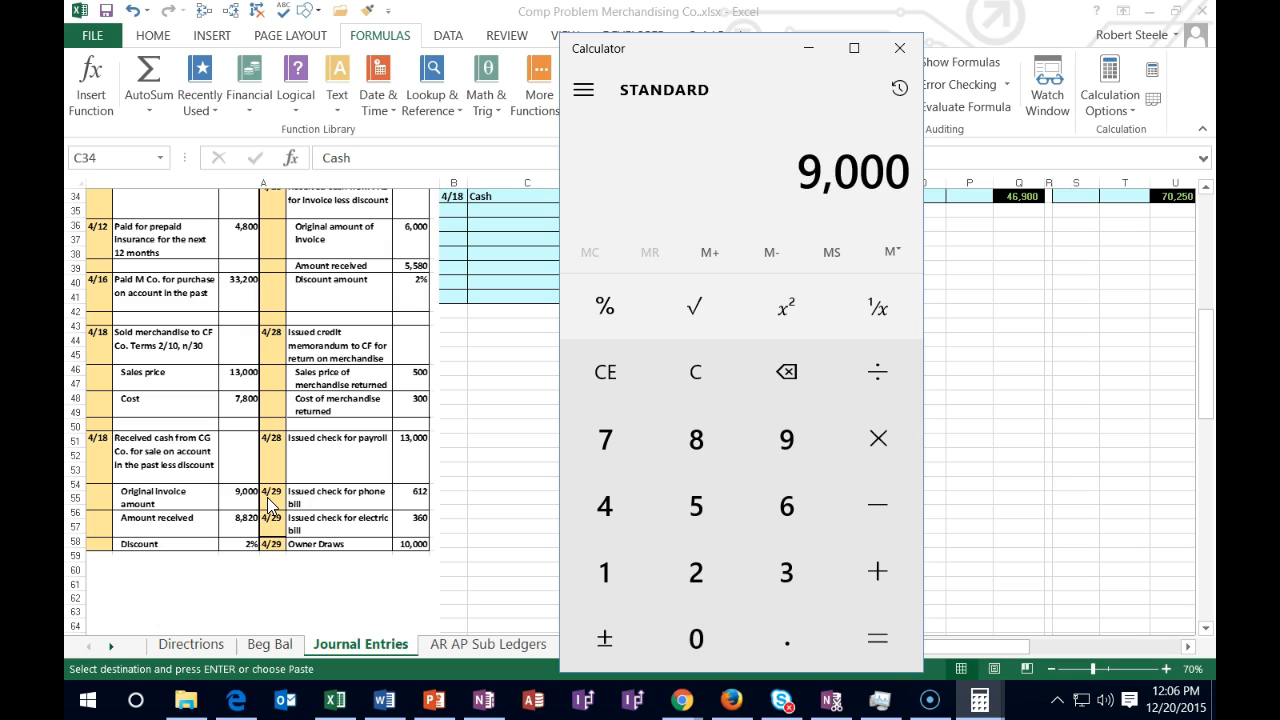
pyautogui.write('.02')
pyautogui.press('Return')
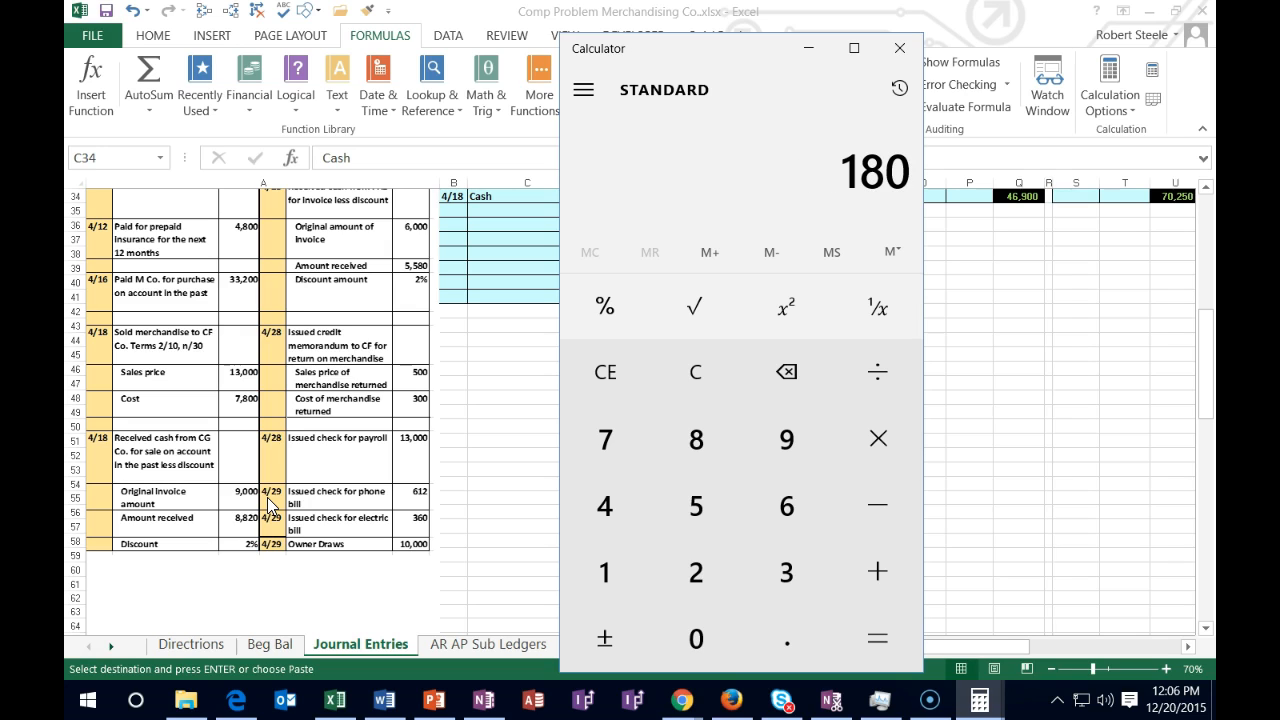
pyautogui.write('9000')
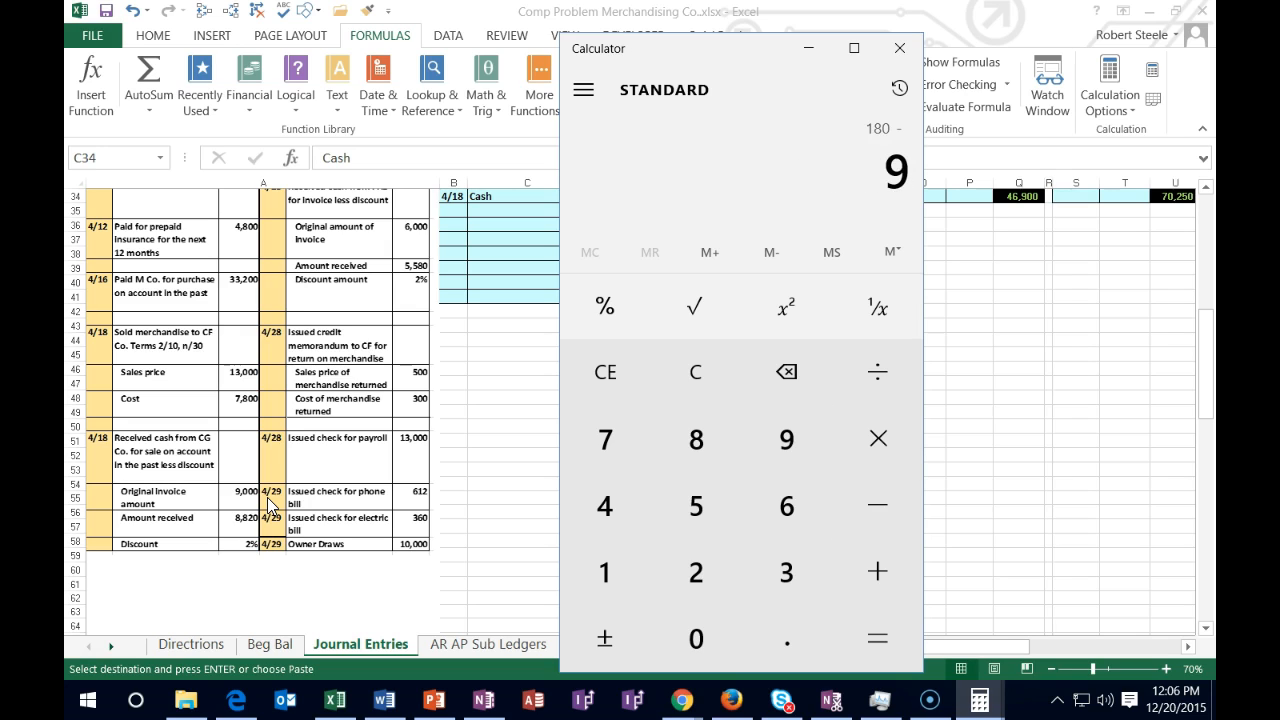
pyautogui.press('Return')
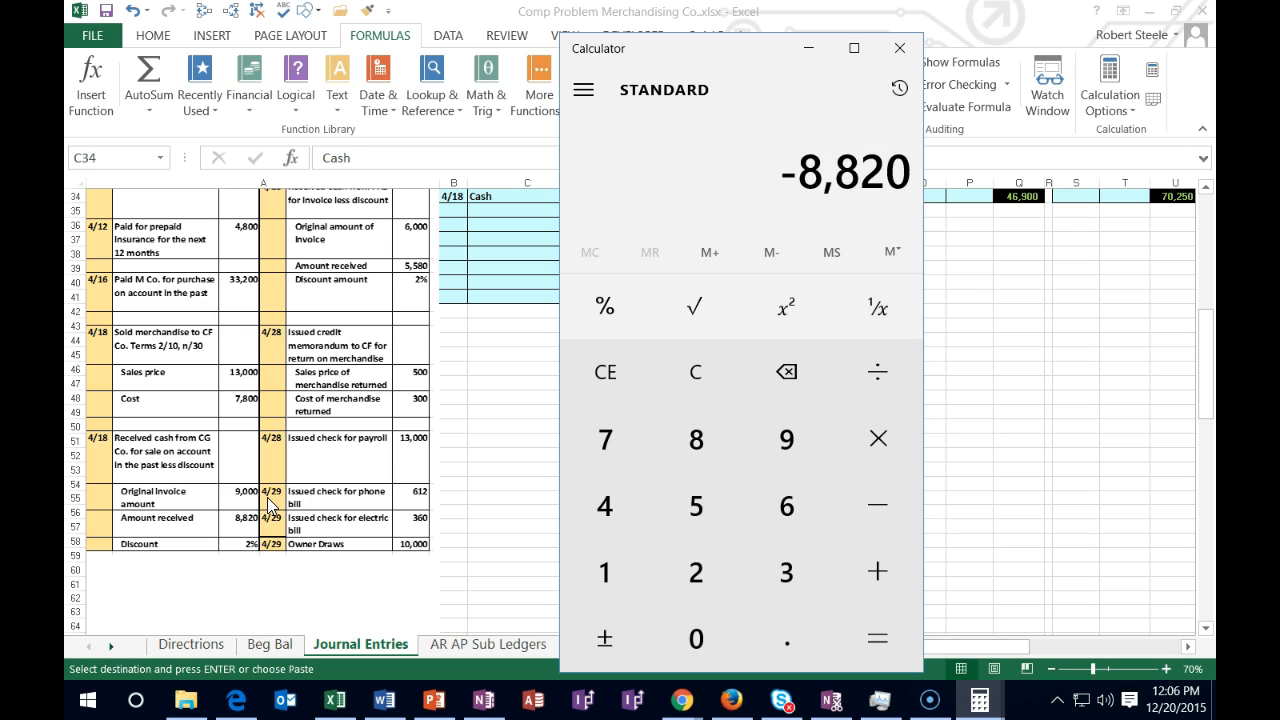
pyautogui.click(694, 370)
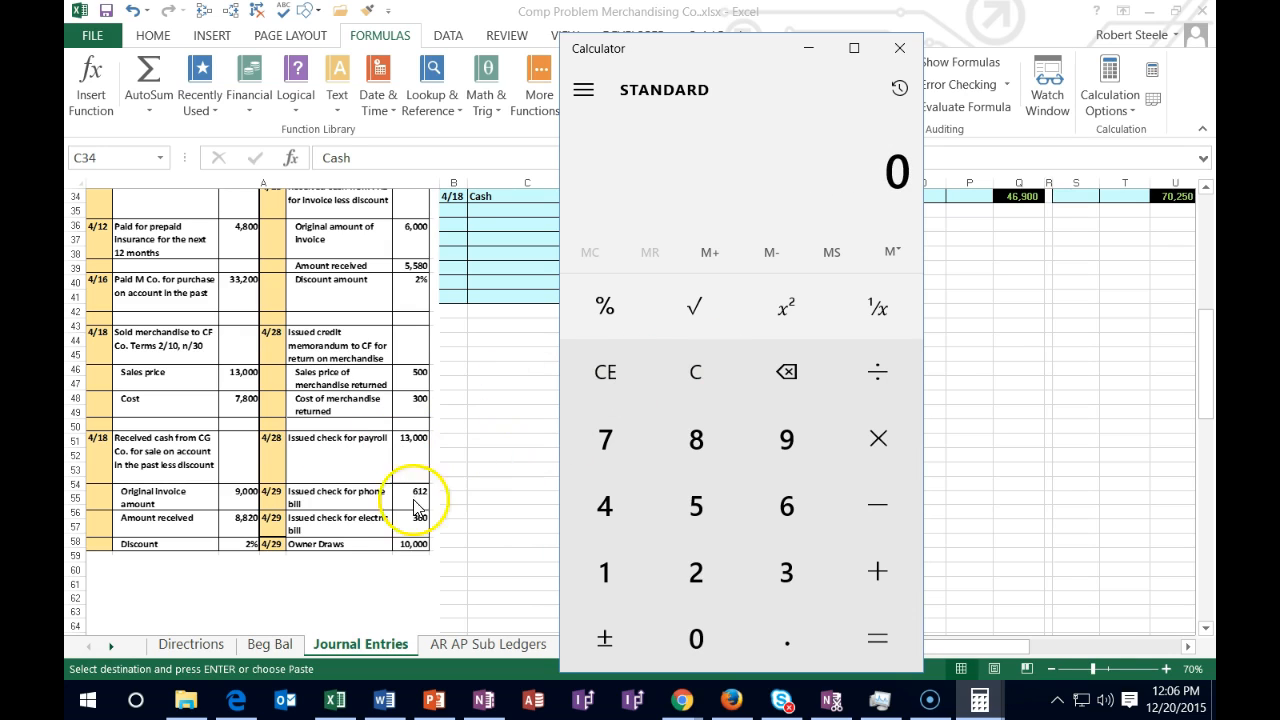
# Check the amount received from CG Co. by multiplying 9,000 by .98 in Calculator.
pyautogui.write('9000')
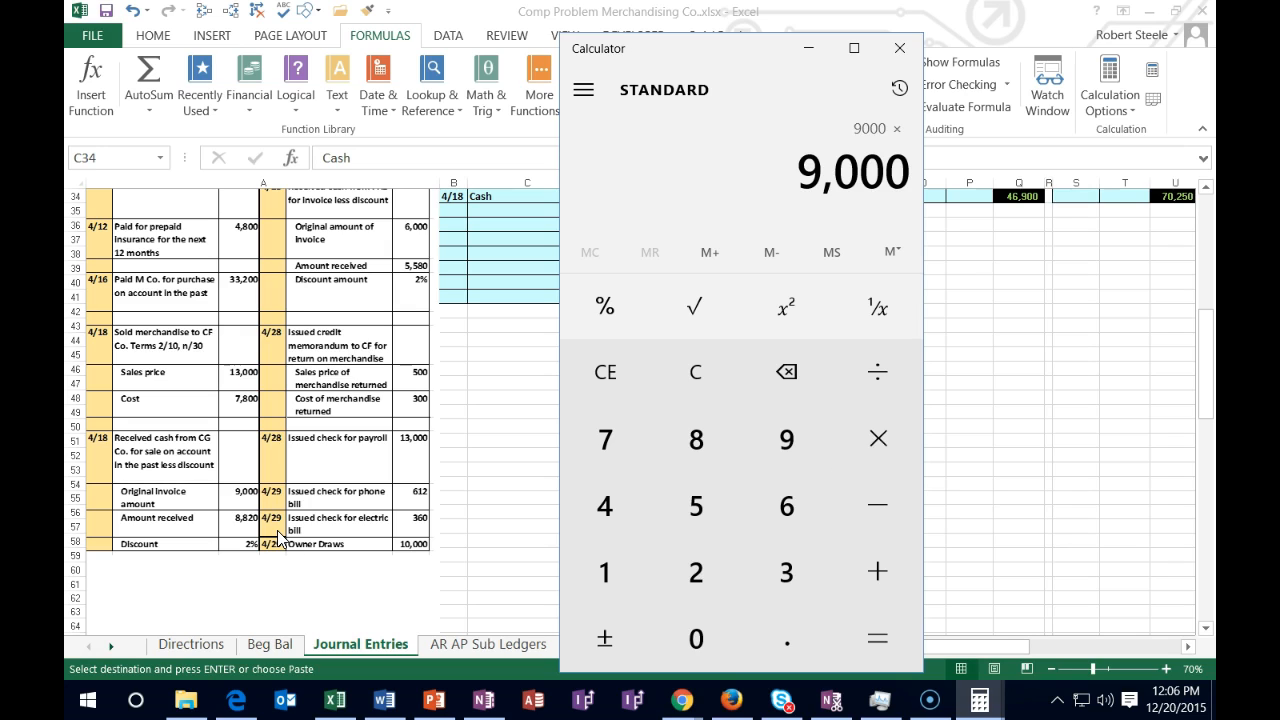
pyautogui.write('.98')
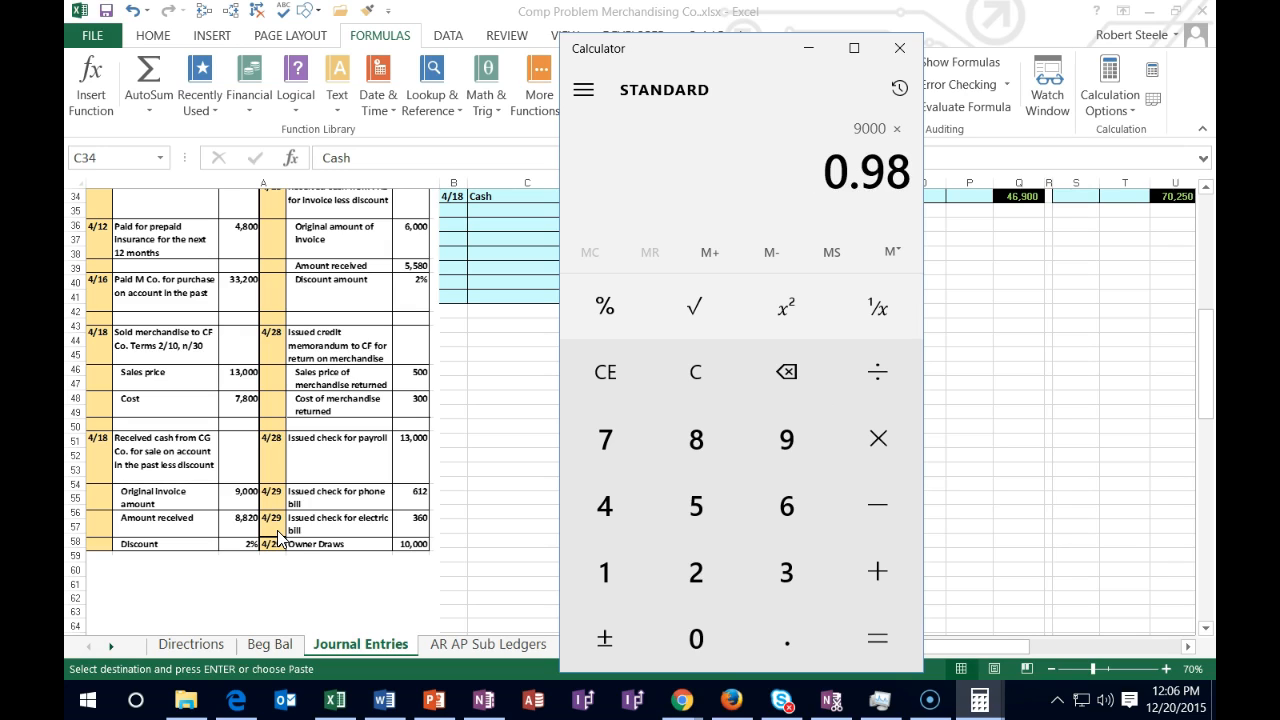
pyautogui.press('Return')
pyautogui.click(262, 533)
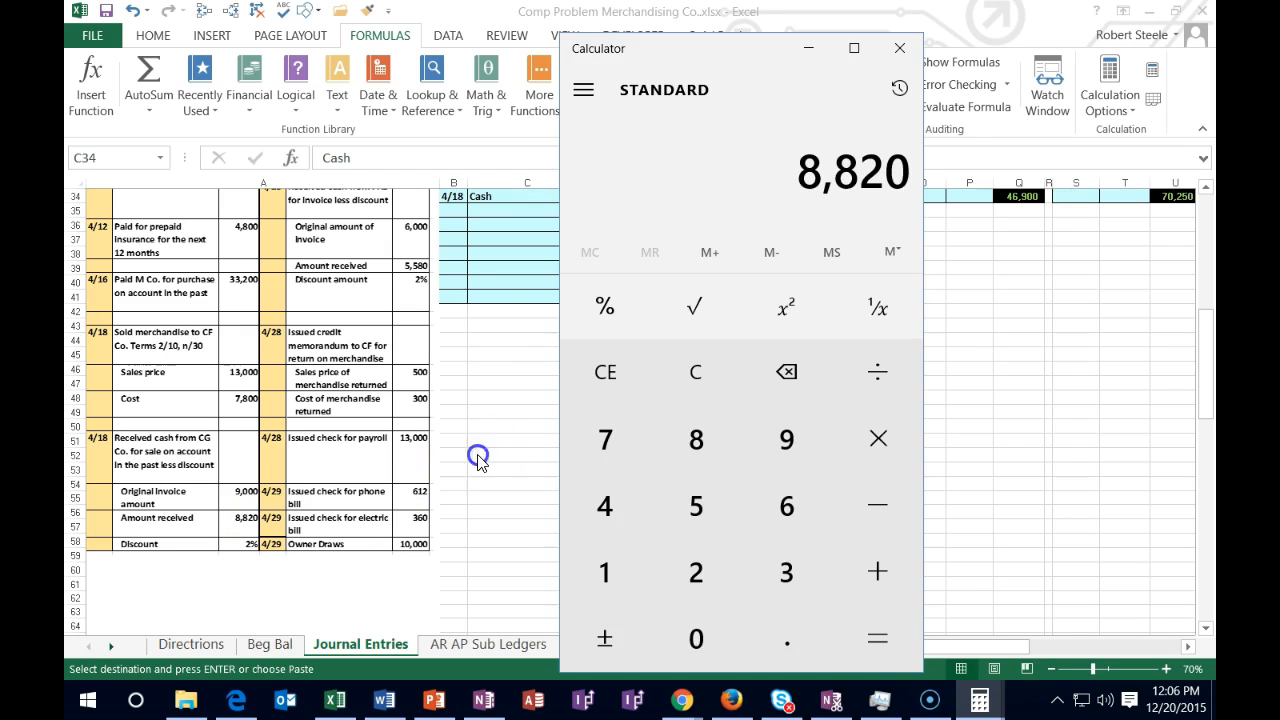
# Switch back to Excel and enter =9000*.98 in D34 as the debit to Cash.
pyautogui.hotkey('alt', 'Tab')
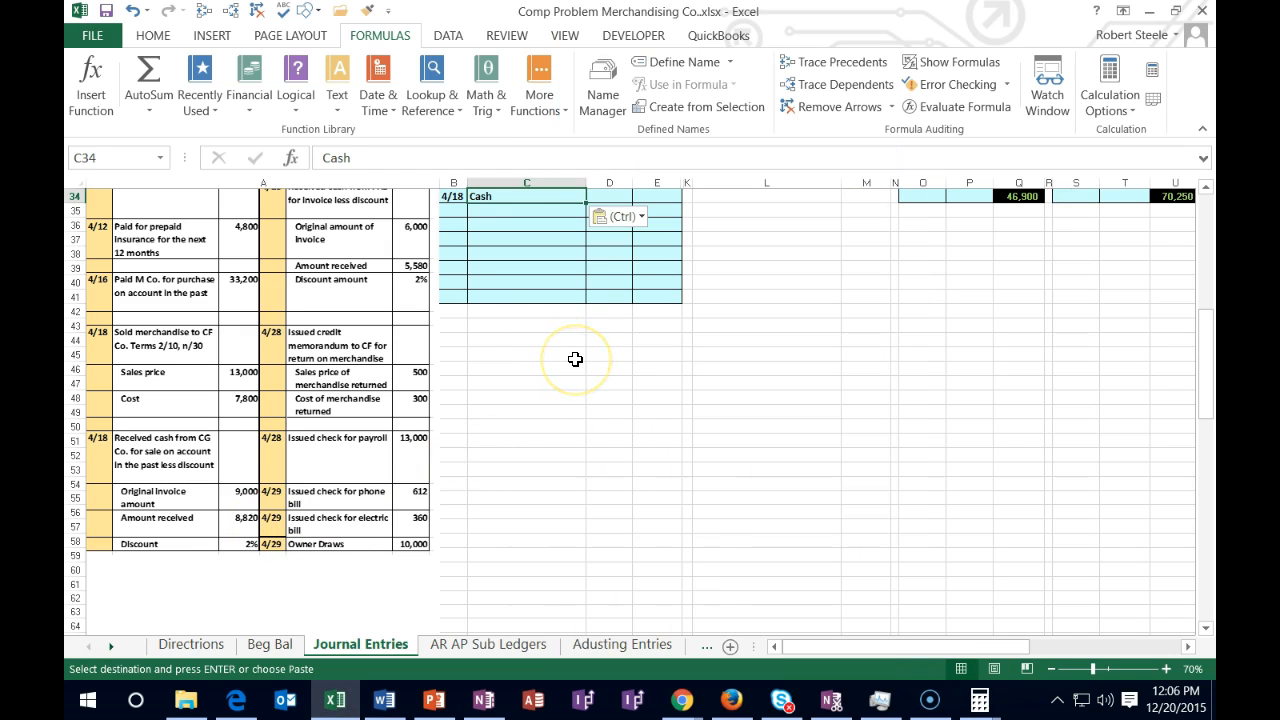
pyautogui.press('Right')
pyautogui.write('=')
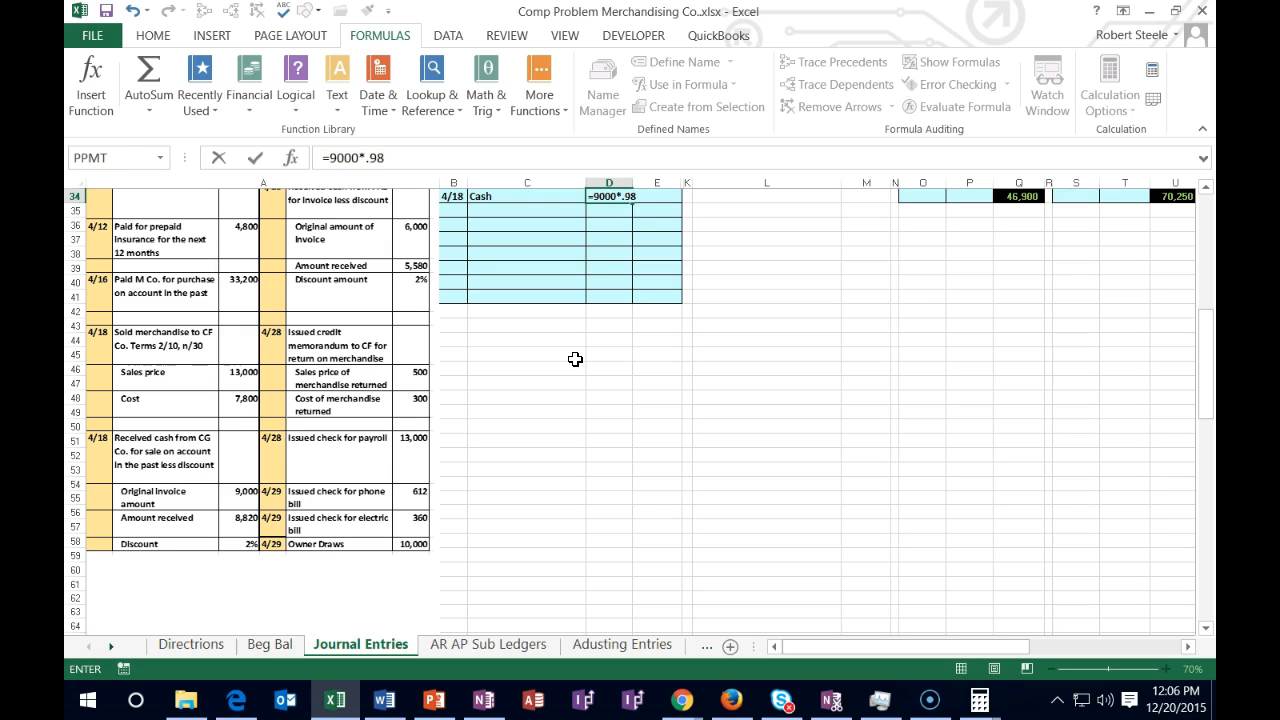
pyautogui.press('Return')
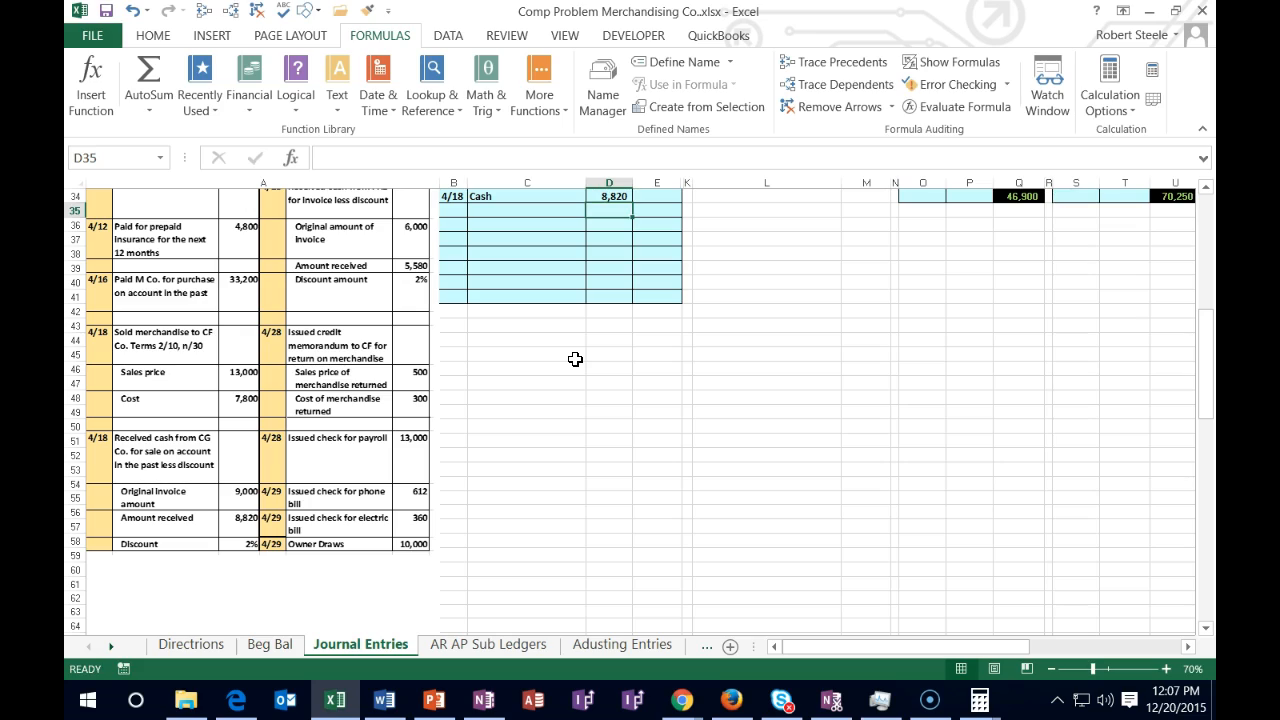
# Copy the Accounts Receivable account name from the trial balance into C35, below Cash in the 4/18 receipt entry.
pyautogui.scroll(5, 579, 378)
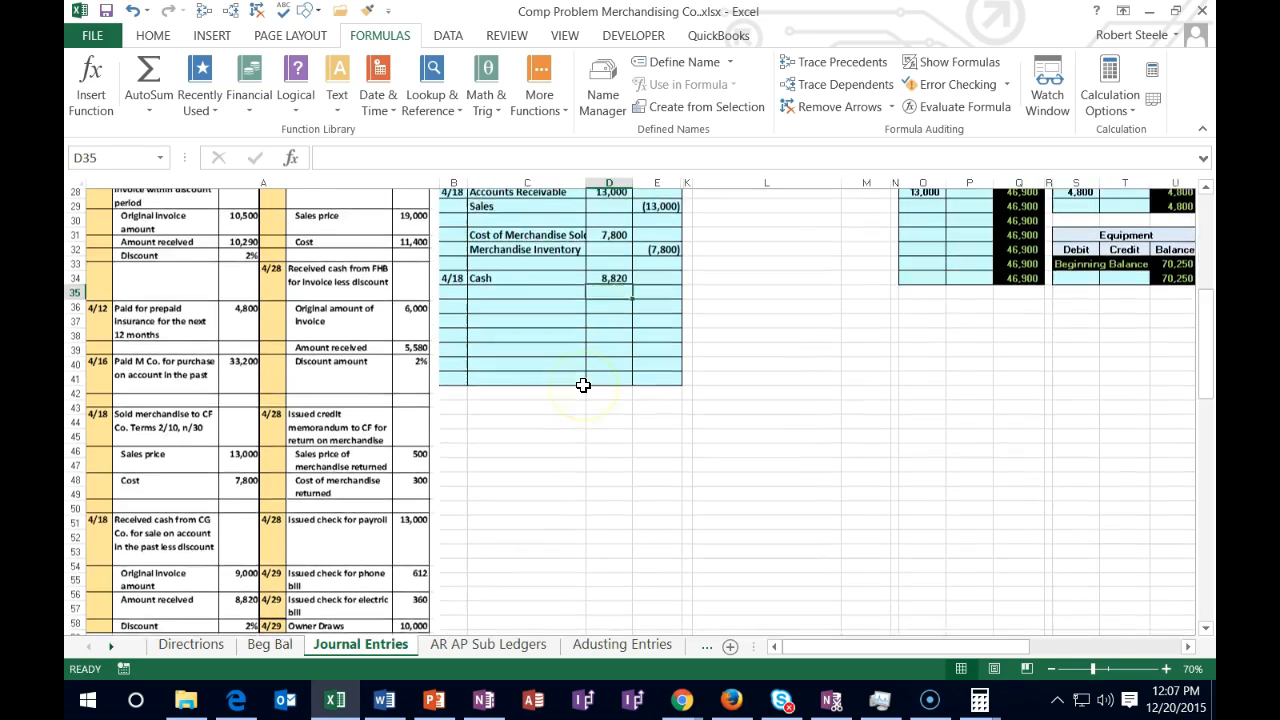
pyautogui.scroll(5, 582, 385)
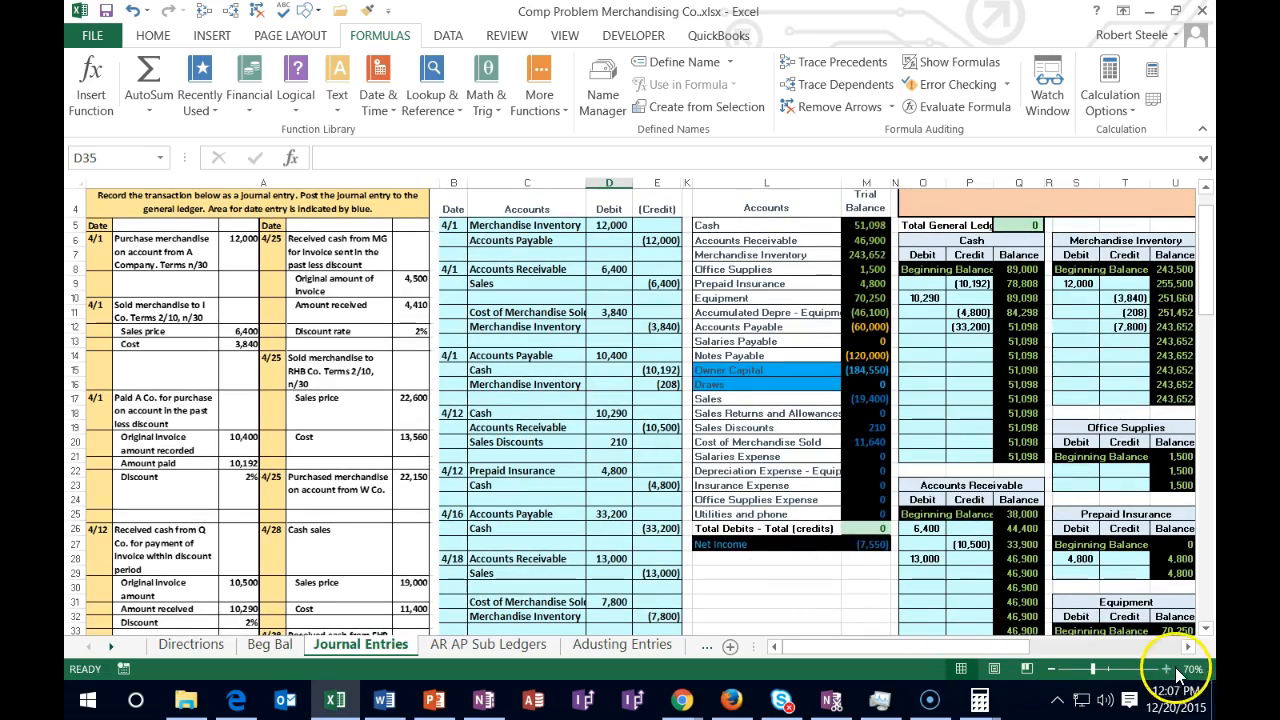
pyautogui.click(1166, 669)
pyautogui.click(1166, 669)
pyautogui.moveTo(954, 647); pyautogui.dragTo(920, 651)
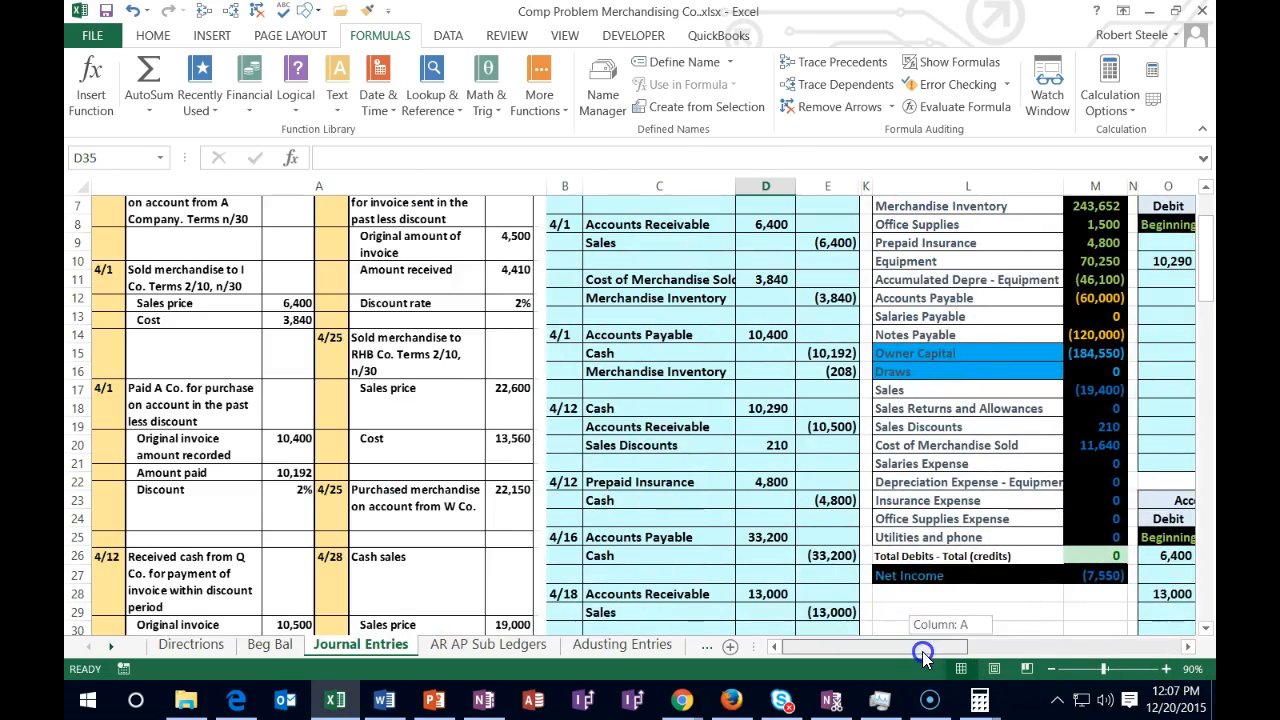
pyautogui.scroll(1, 920, 552)
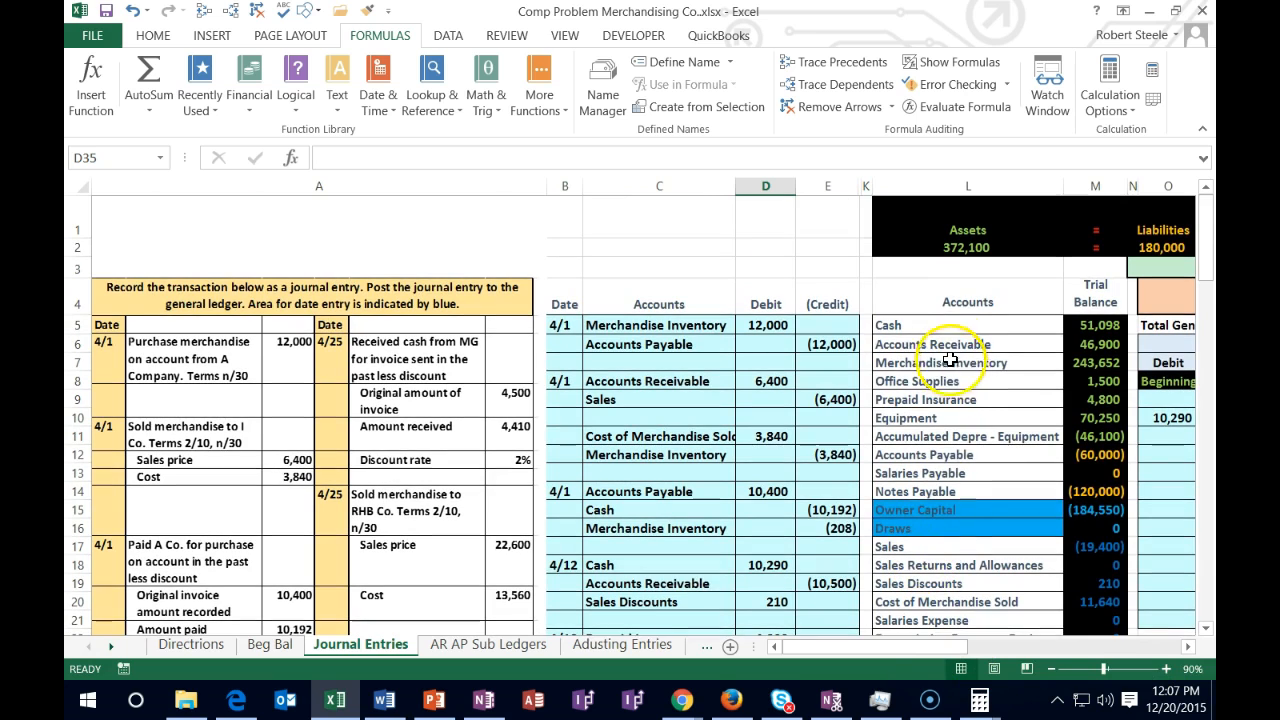
pyautogui.click(1069, 343)
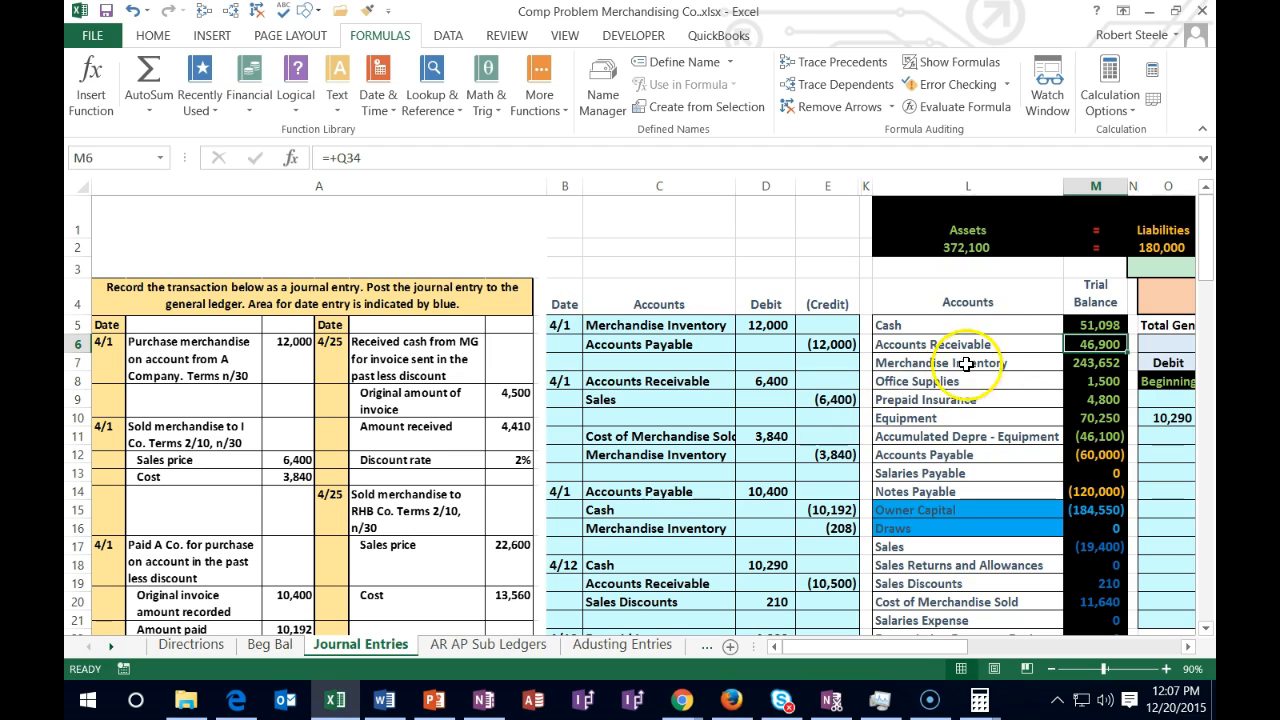
pyautogui.rightClick(1009, 343)
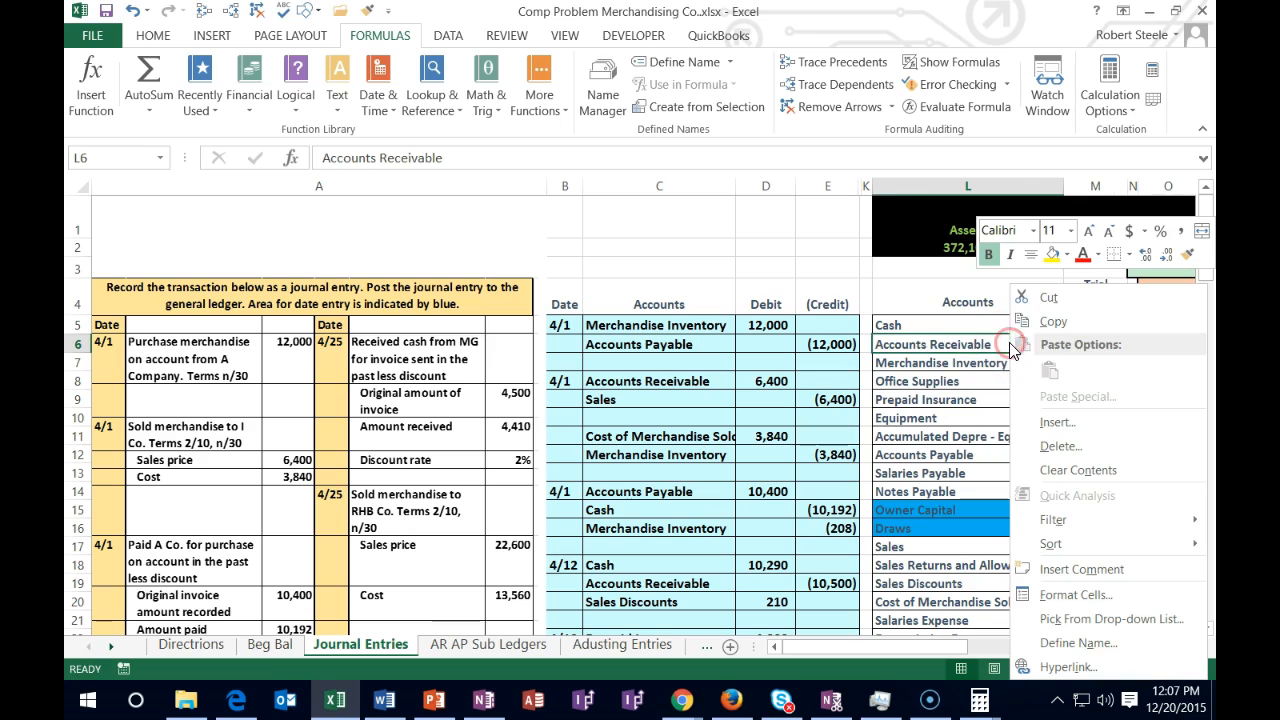
pyautogui.click(1030, 320)
pyautogui.scroll(-2, 791, 411)
pyautogui.scroll(-4, 791, 411)
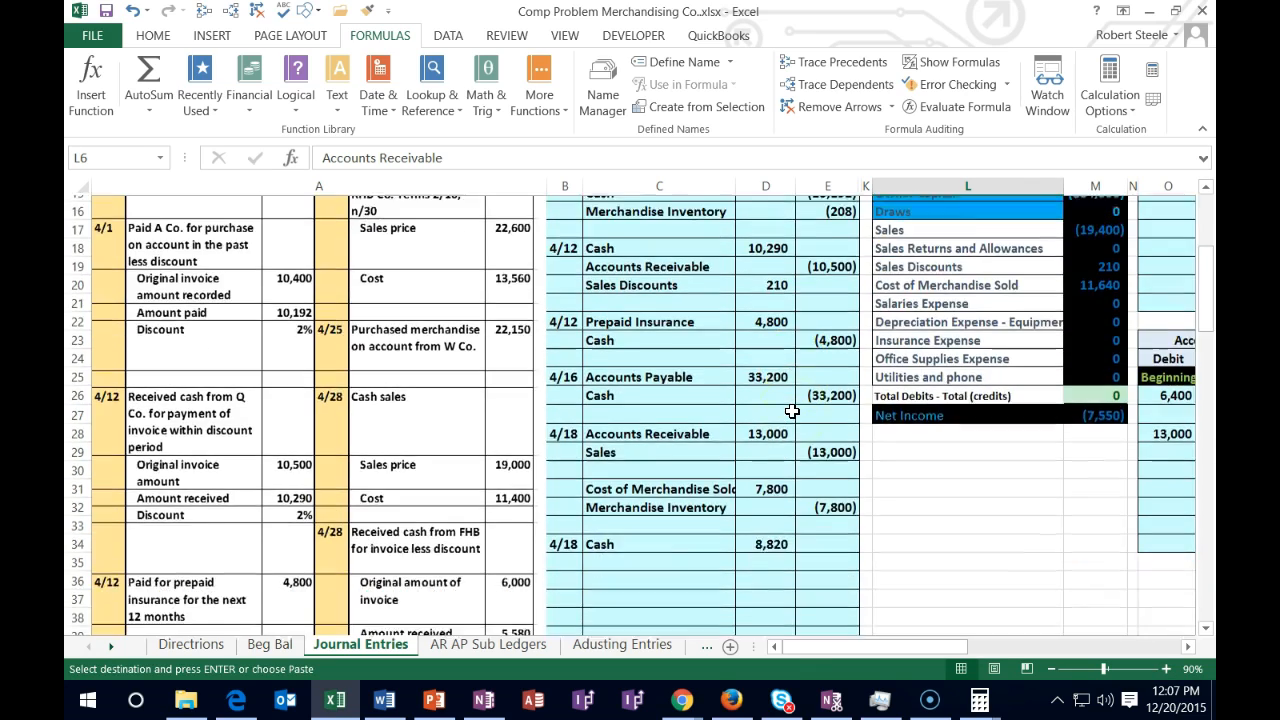
pyautogui.rightClick(664, 502)
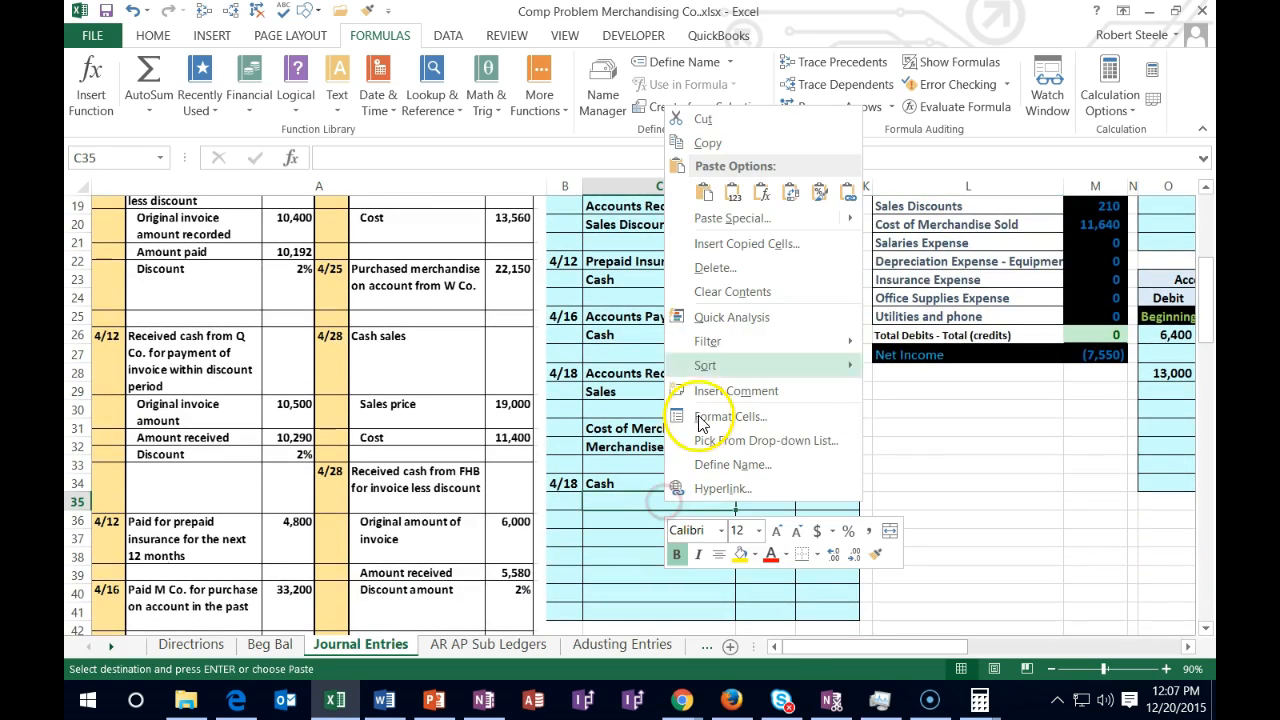
pyautogui.click(704, 192)
pyautogui.scroll(-1, 648, 362)
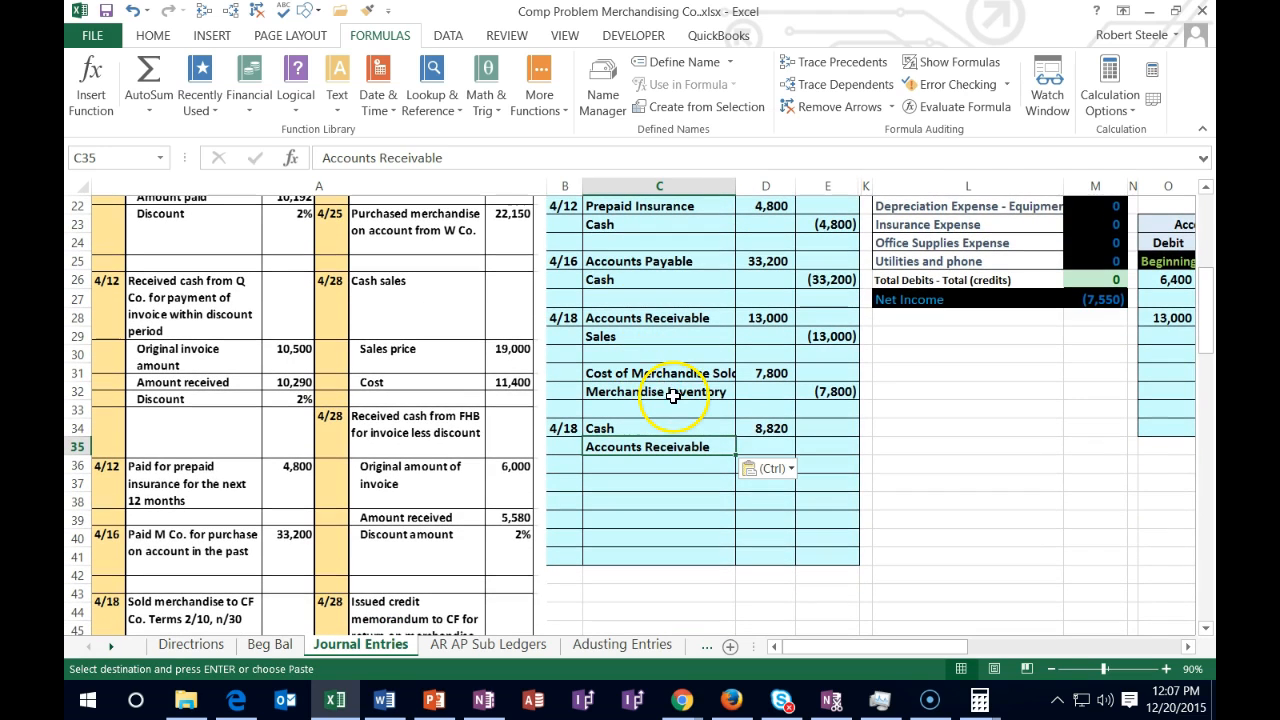
# Examine the CG Co. invoice details, the Accounts Receivable trial balance figure, and CG Co.'s balance on the AR AP Sub Ledgers sheet.
pyautogui.click(827, 449)
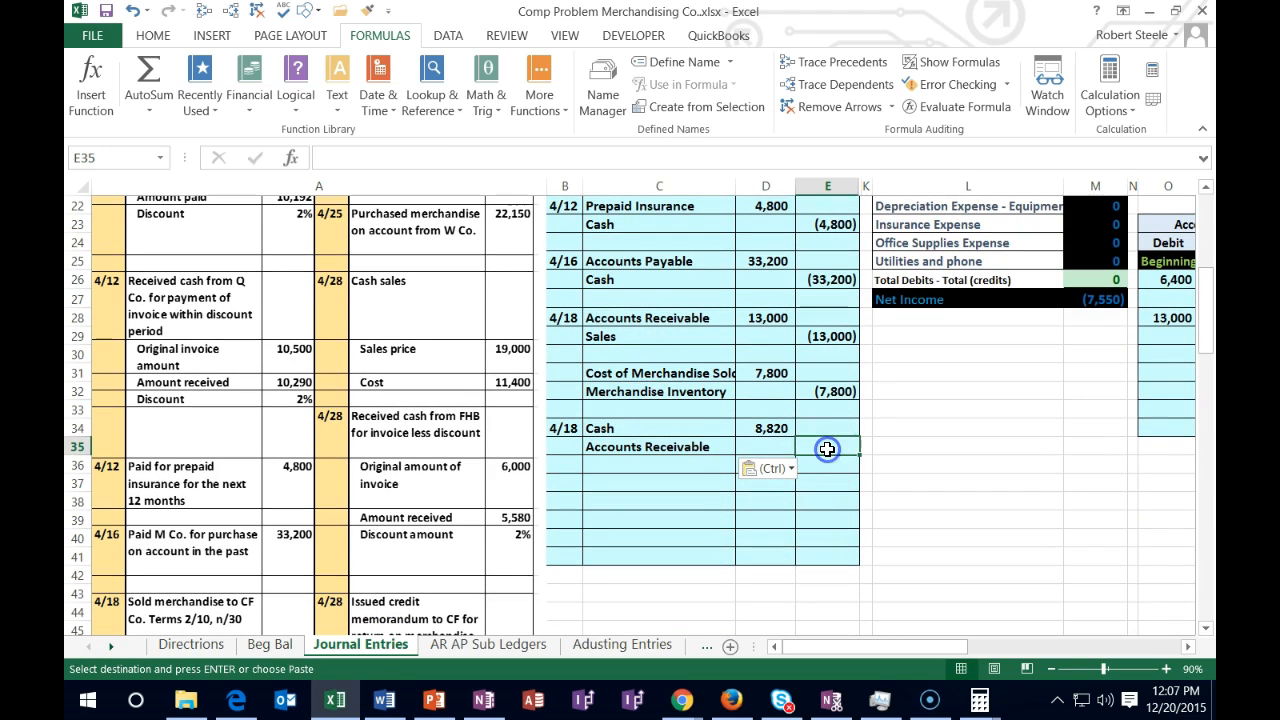
pyautogui.scroll(-5, 827, 449)
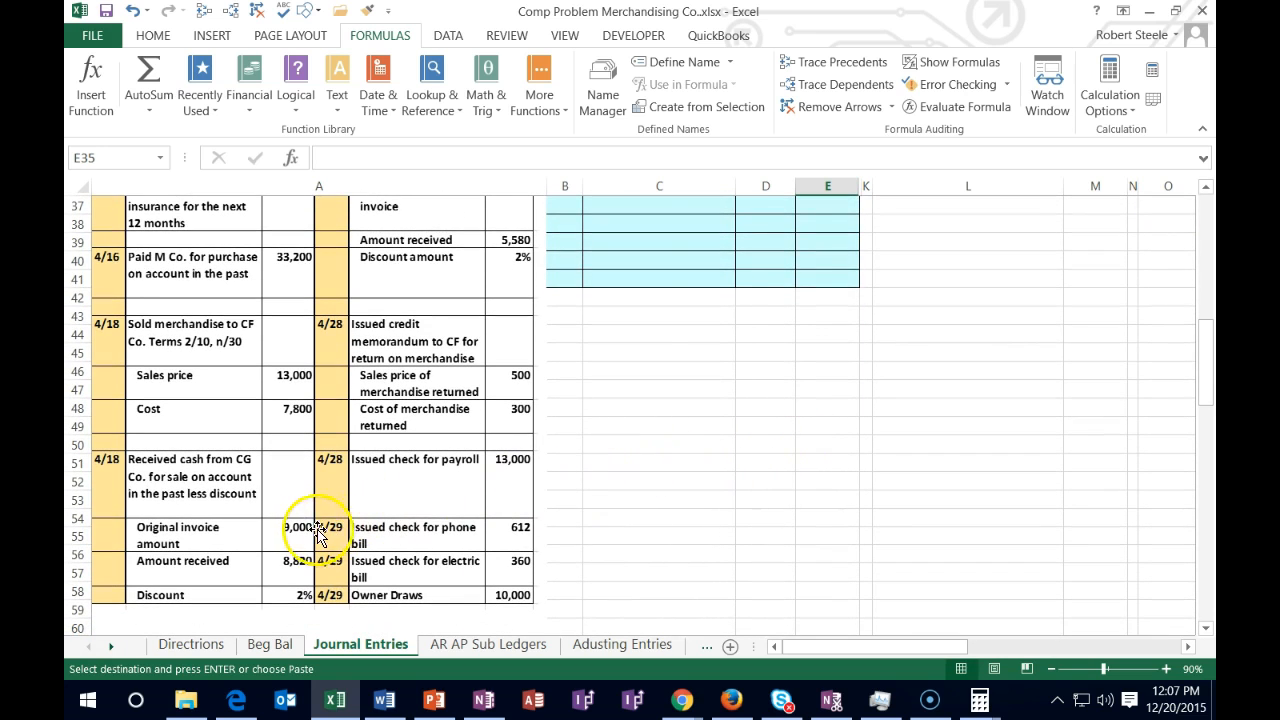
pyautogui.scroll(12, 606, 523)
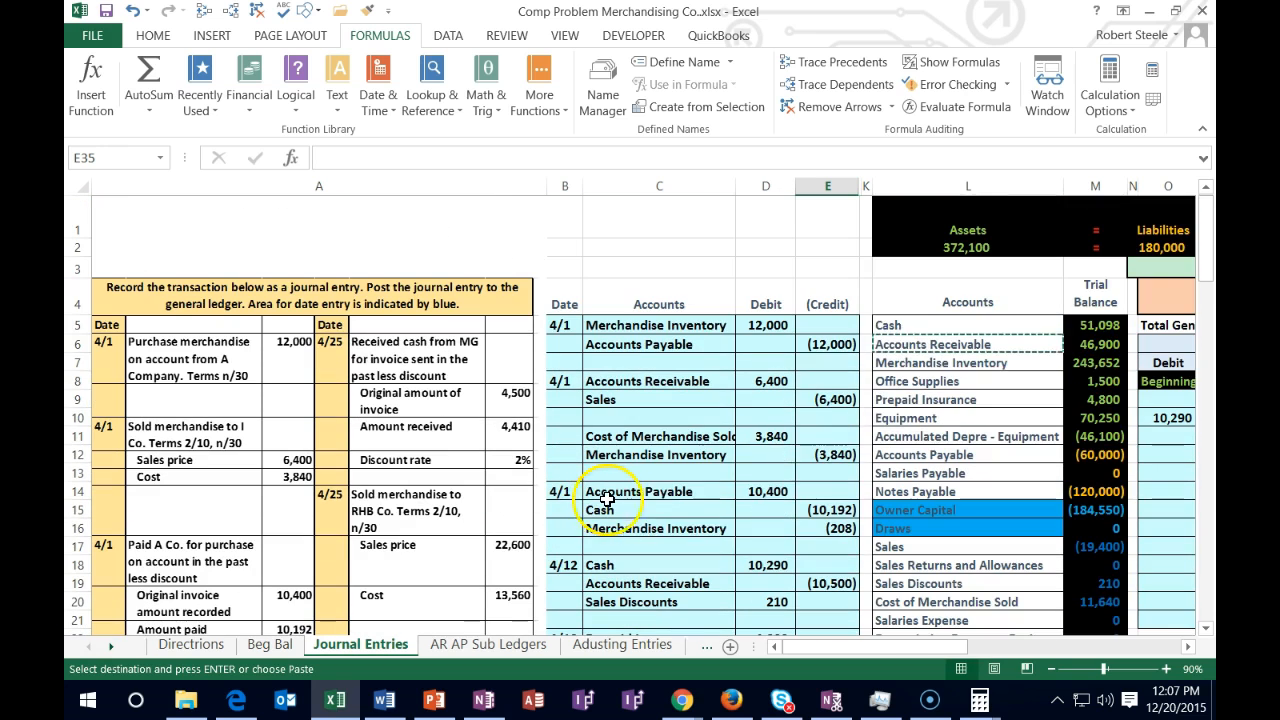
pyautogui.click(1080, 346)
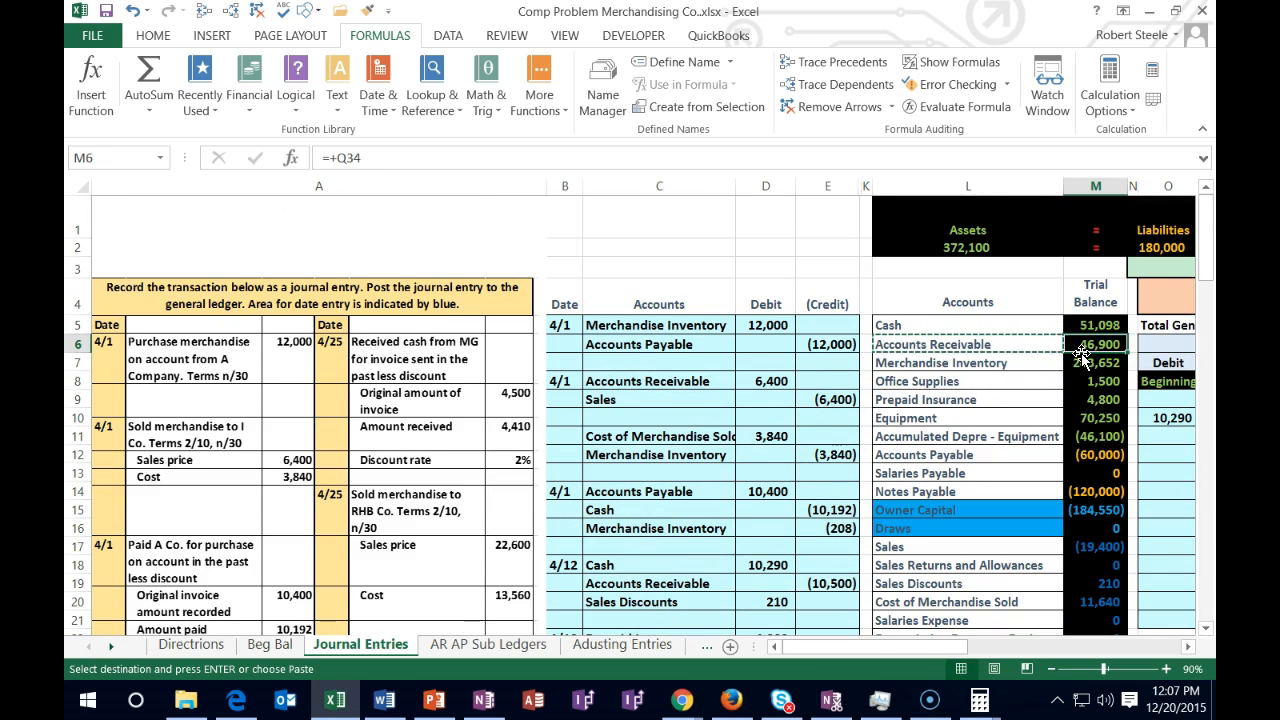
pyautogui.click(527, 646)
pyautogui.scroll(6, 265, 520)
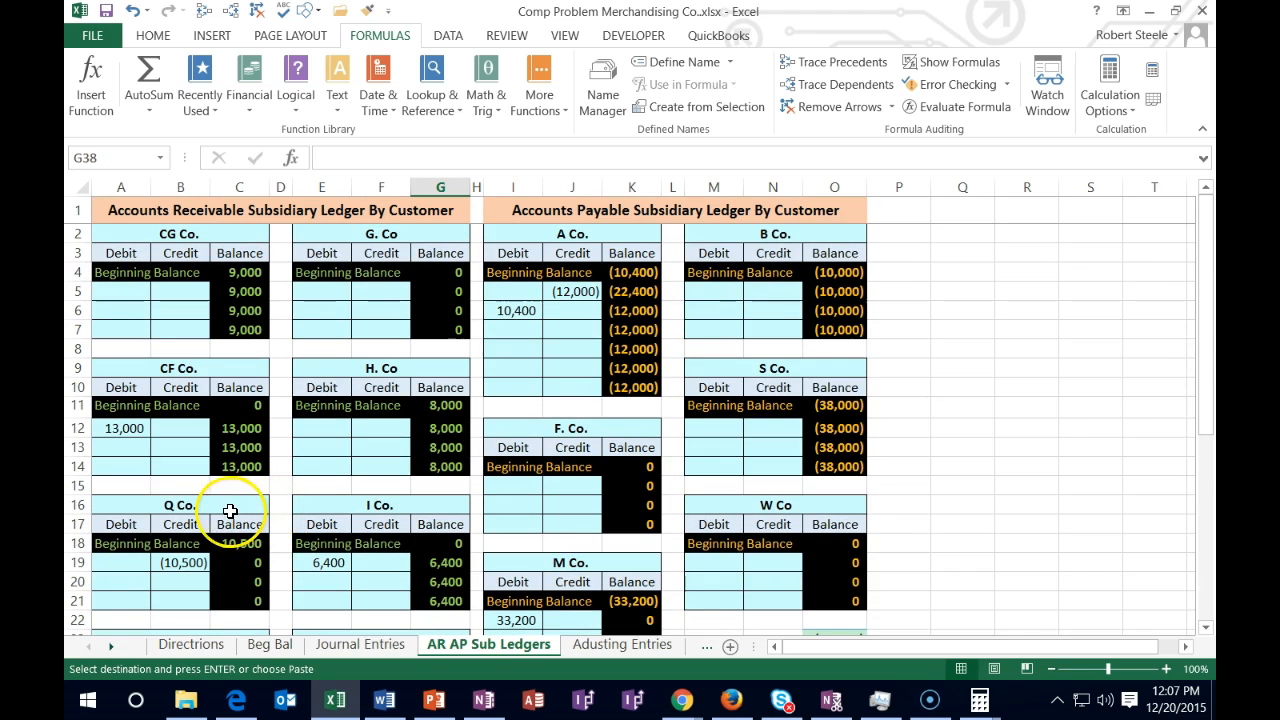
pyautogui.scroll(-1, 235, 514)
pyautogui.scroll(1, 230, 511)
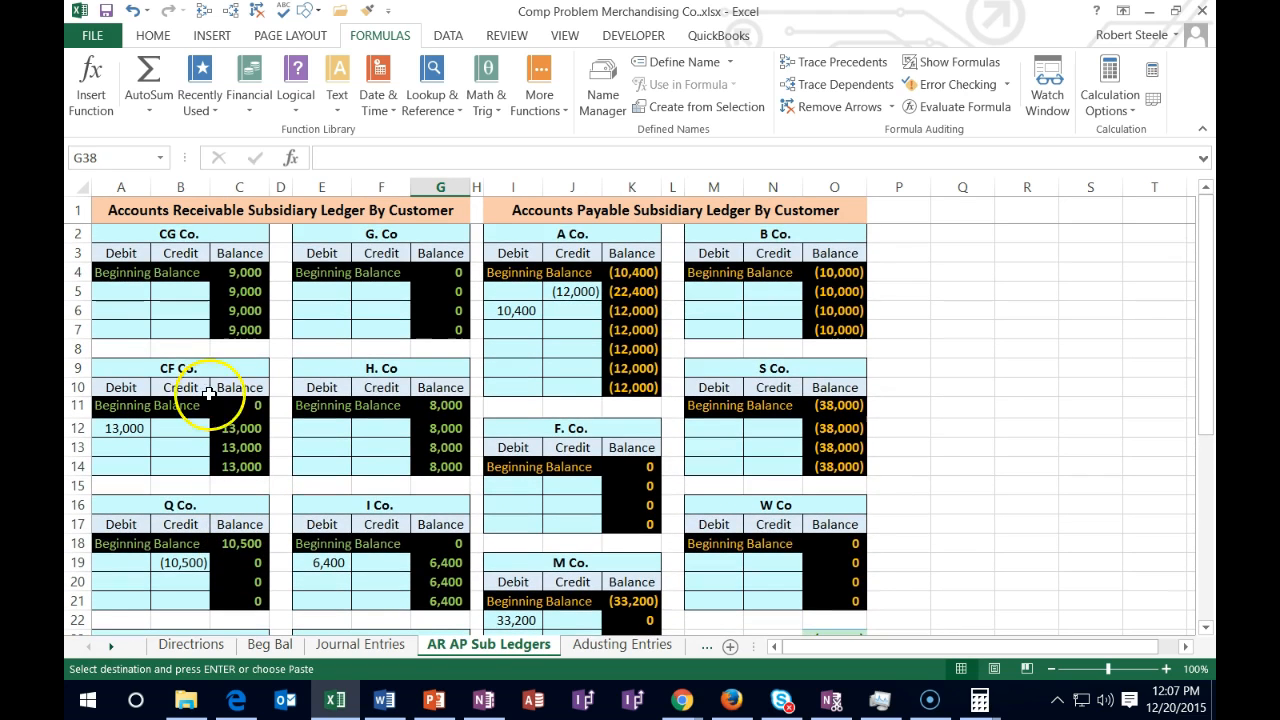
pyautogui.click(128, 292)
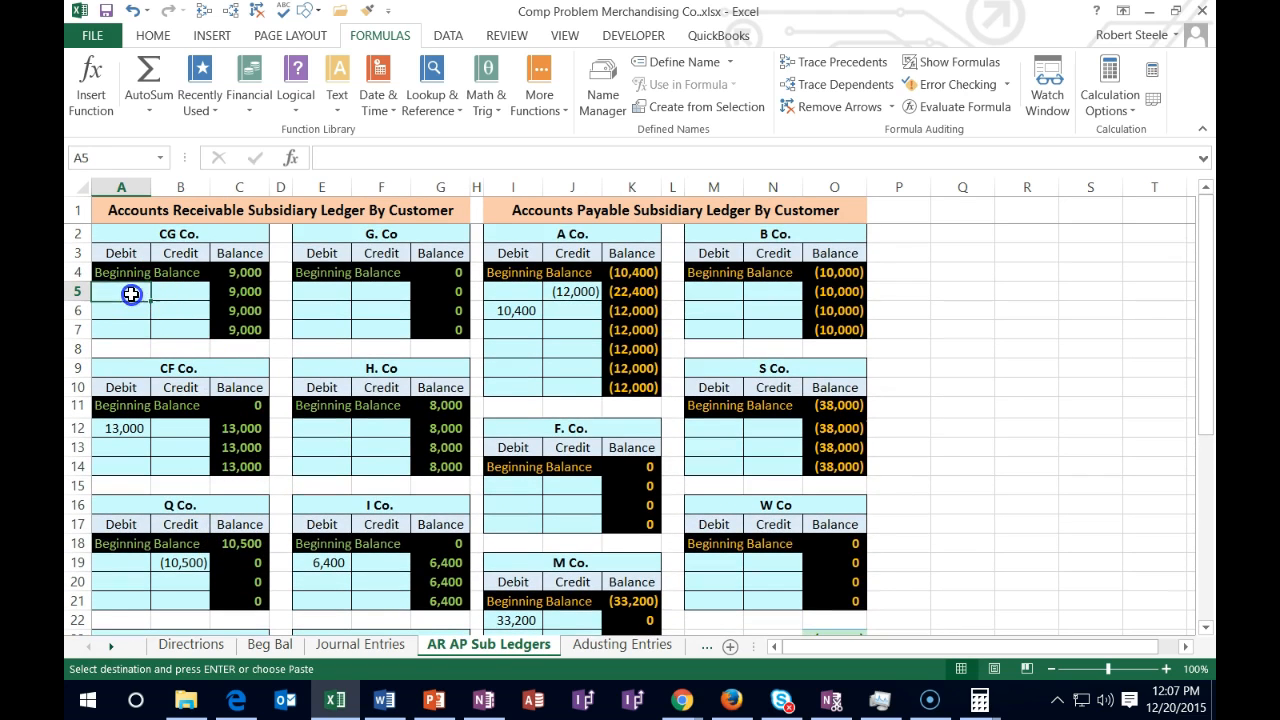
pyautogui.click(215, 273)
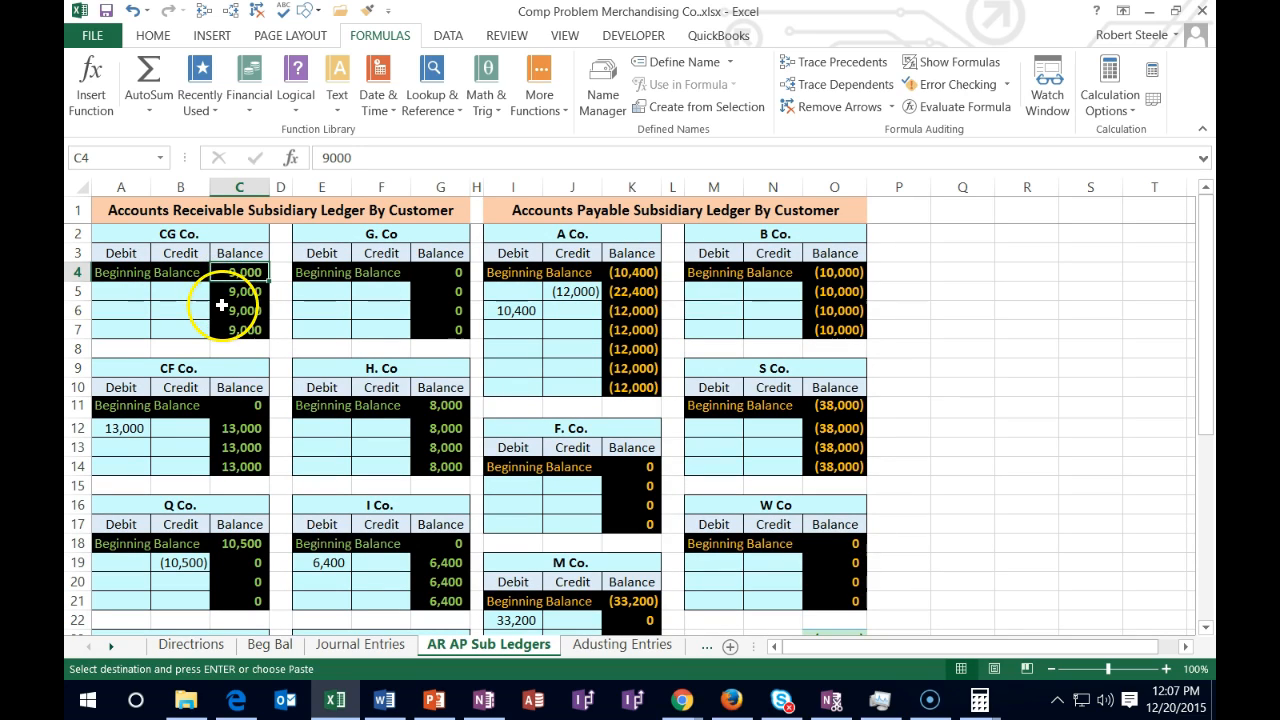
pyautogui.click(221, 307)
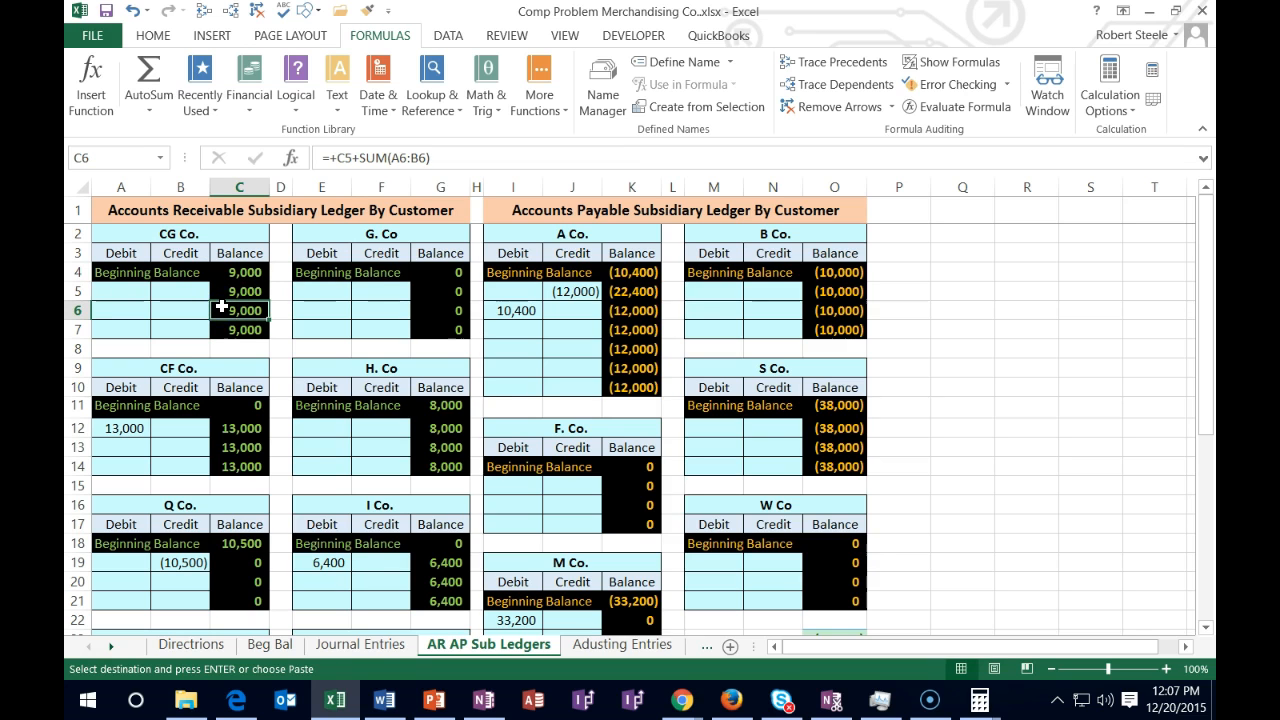
# Return to the Journal Entries sheet and enter -9000 in E35 as the credit to Accounts Receivable.
pyautogui.click(360, 644)
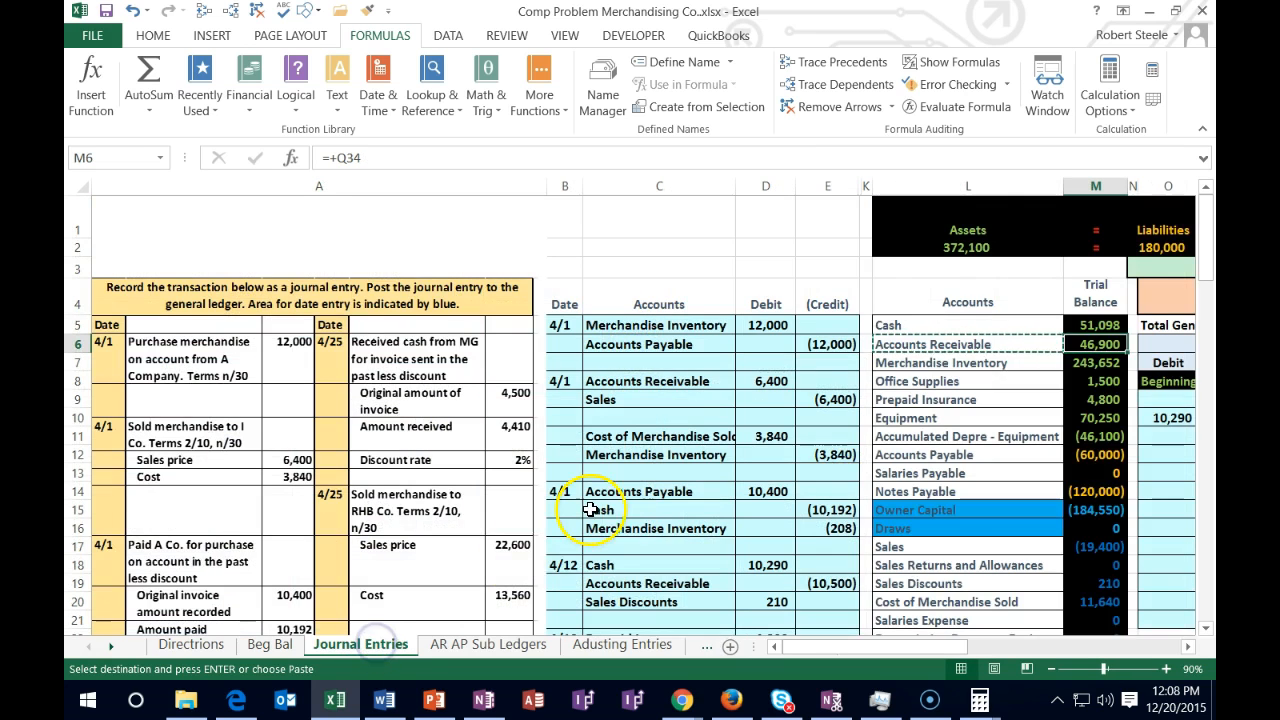
pyautogui.scroll(-6, 590, 510)
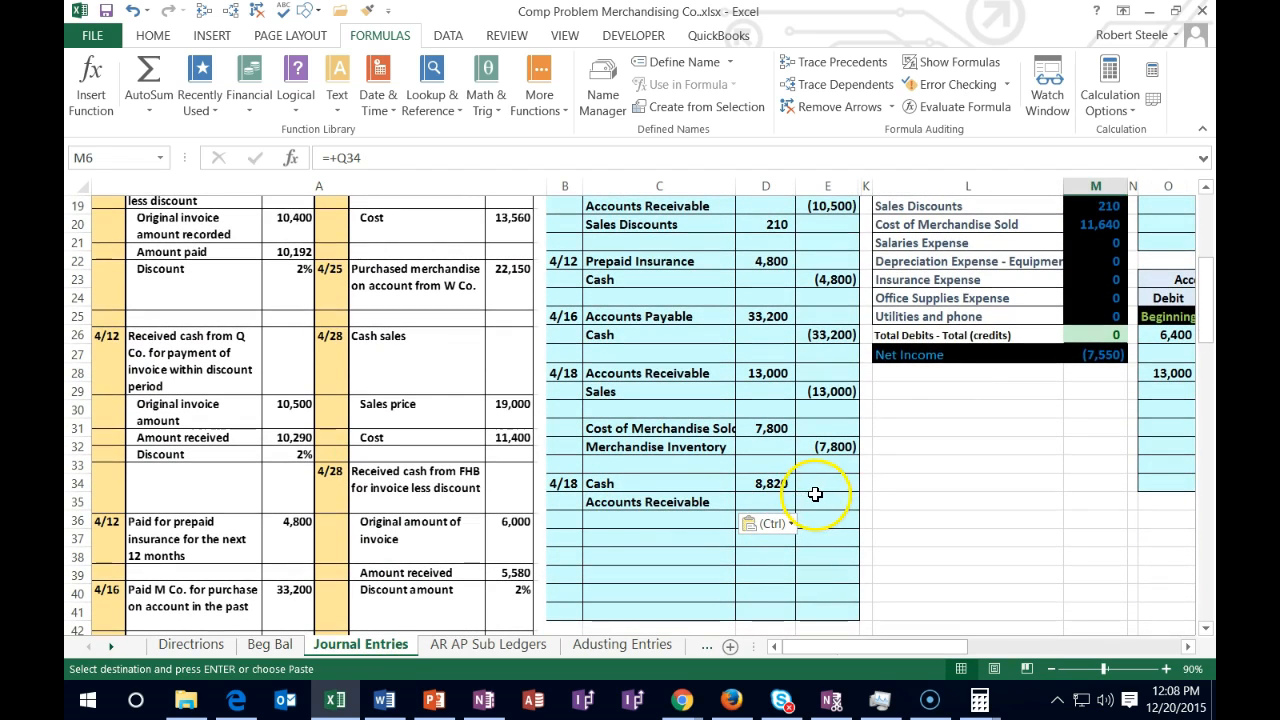
pyautogui.click(818, 500)
pyautogui.write('-900')
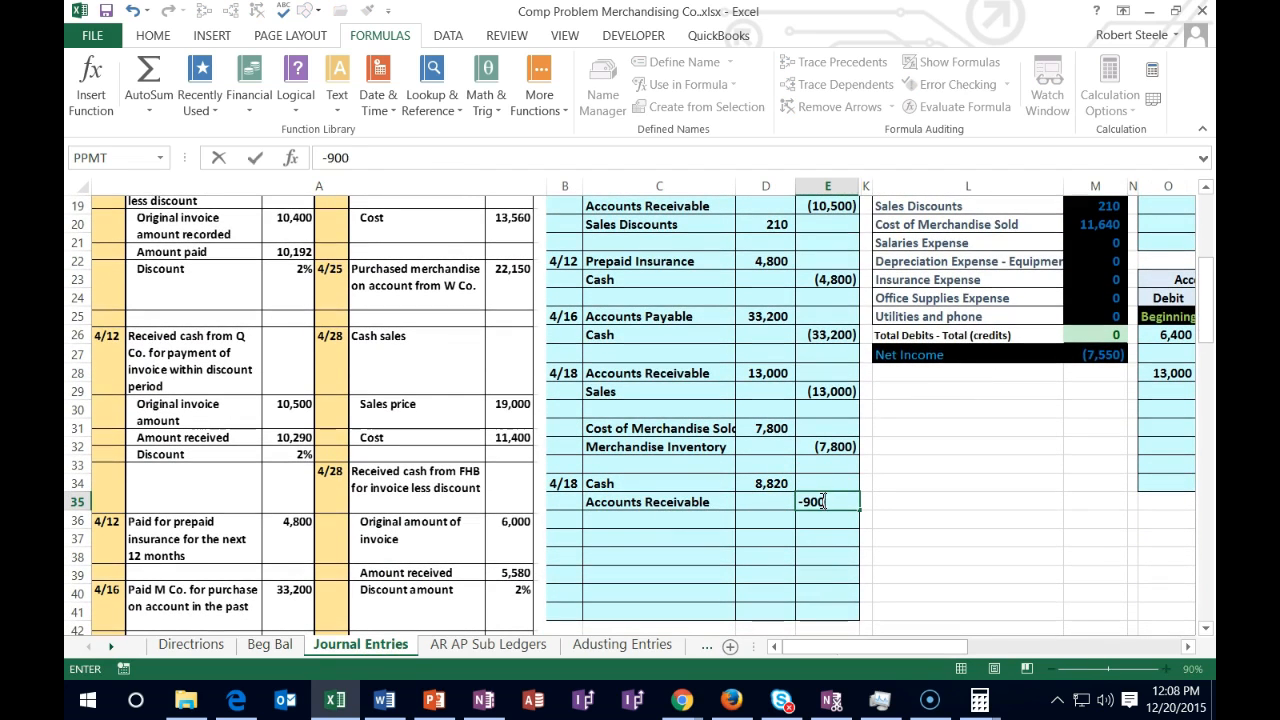
pyautogui.press('Return')
# Enter =-SUM(D34:E35) in D36 as the balancing debit of the 4/18 receipt entry and check that the entry balances.
pyautogui.moveTo(777, 483); pyautogui.dragTo(818, 497)
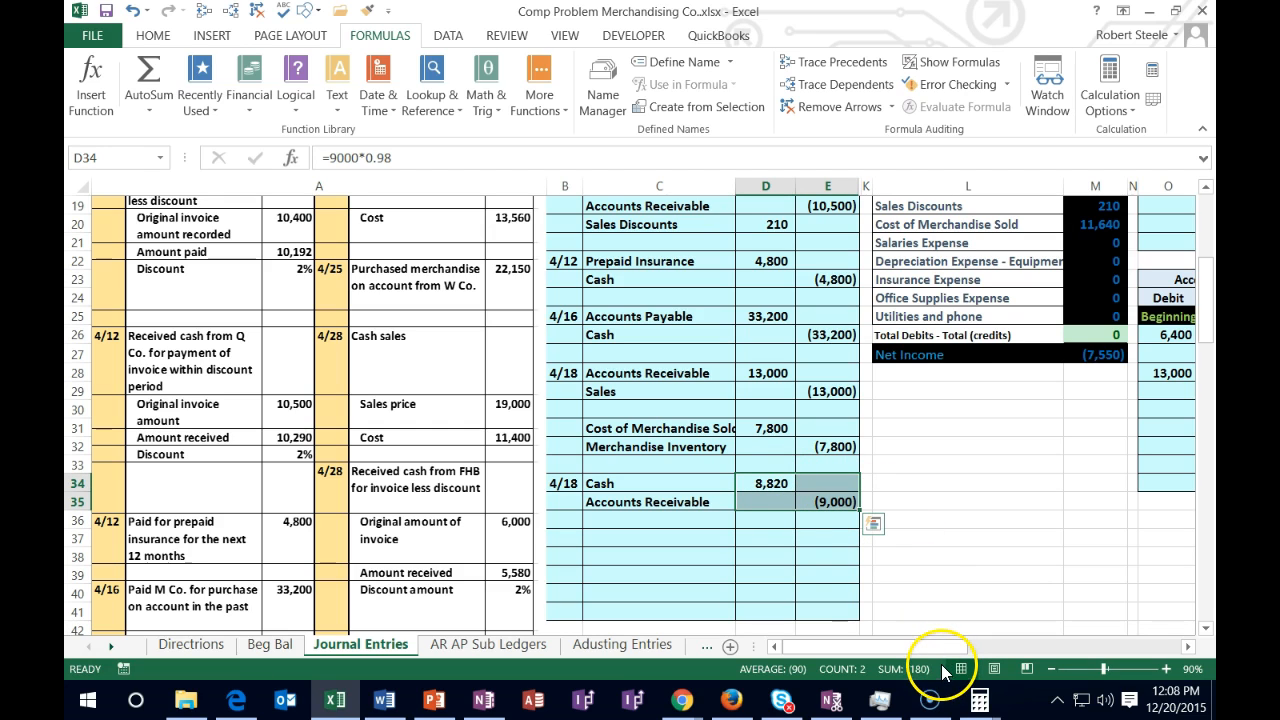
pyautogui.click(767, 521)
pyautogui.write('-sum(')
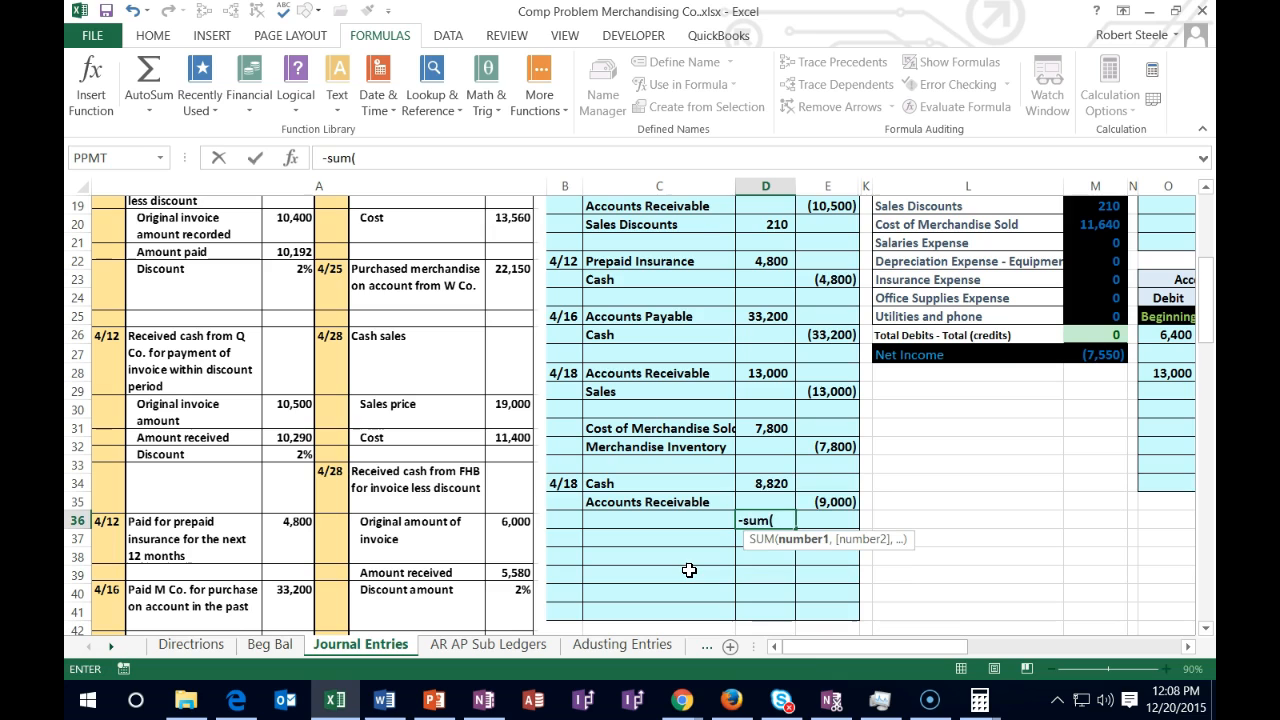
pyautogui.moveTo(766, 484); pyautogui.dragTo(850, 502)
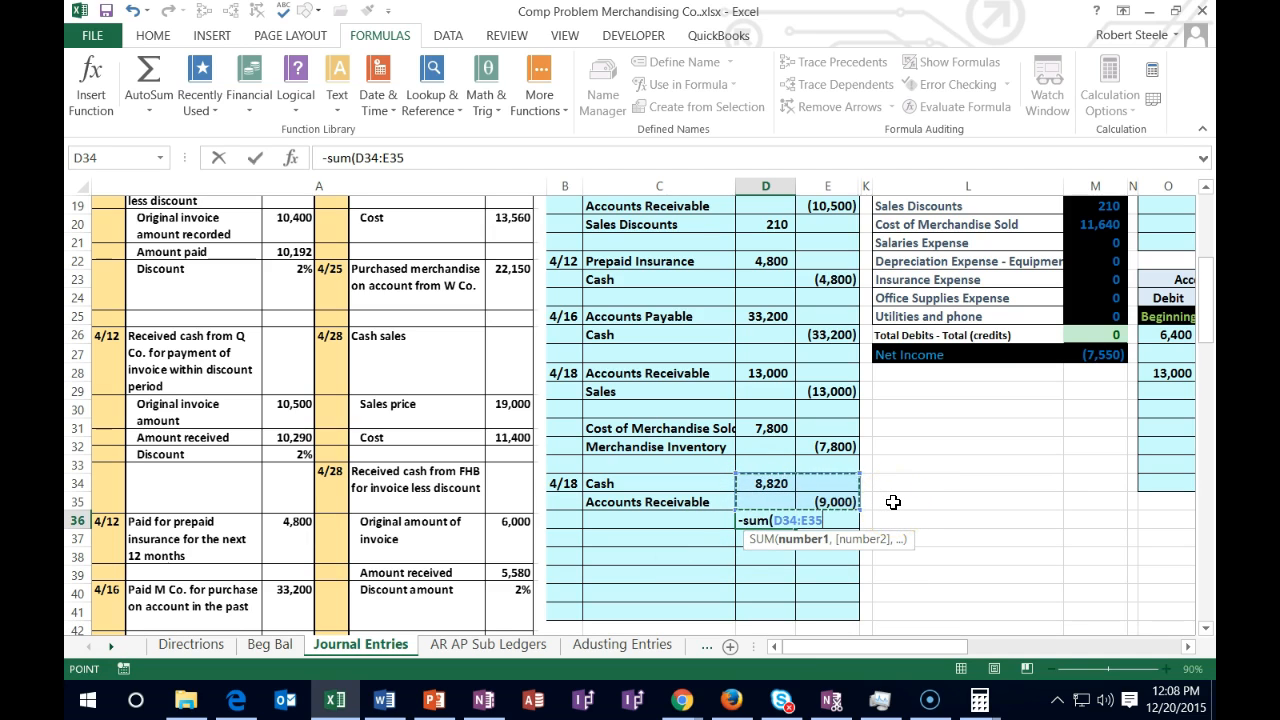
pyautogui.press('Return')
pyautogui.moveTo(771, 486); pyautogui.dragTo(811, 518)
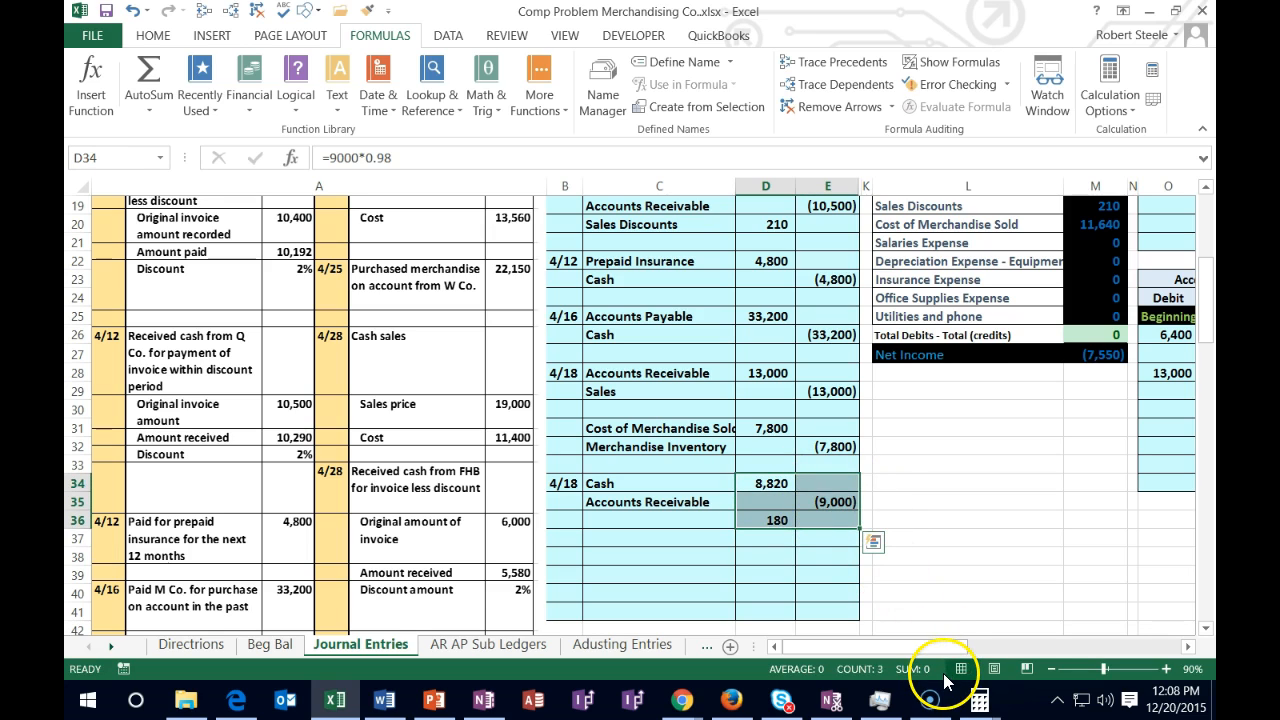
# Copy the Sales Discounts account name from the trial balance into C36, below Accounts Receivable in the 4/18 receipt entry.
pyautogui.click(655, 516)
pyautogui.scroll(1, 658, 518)
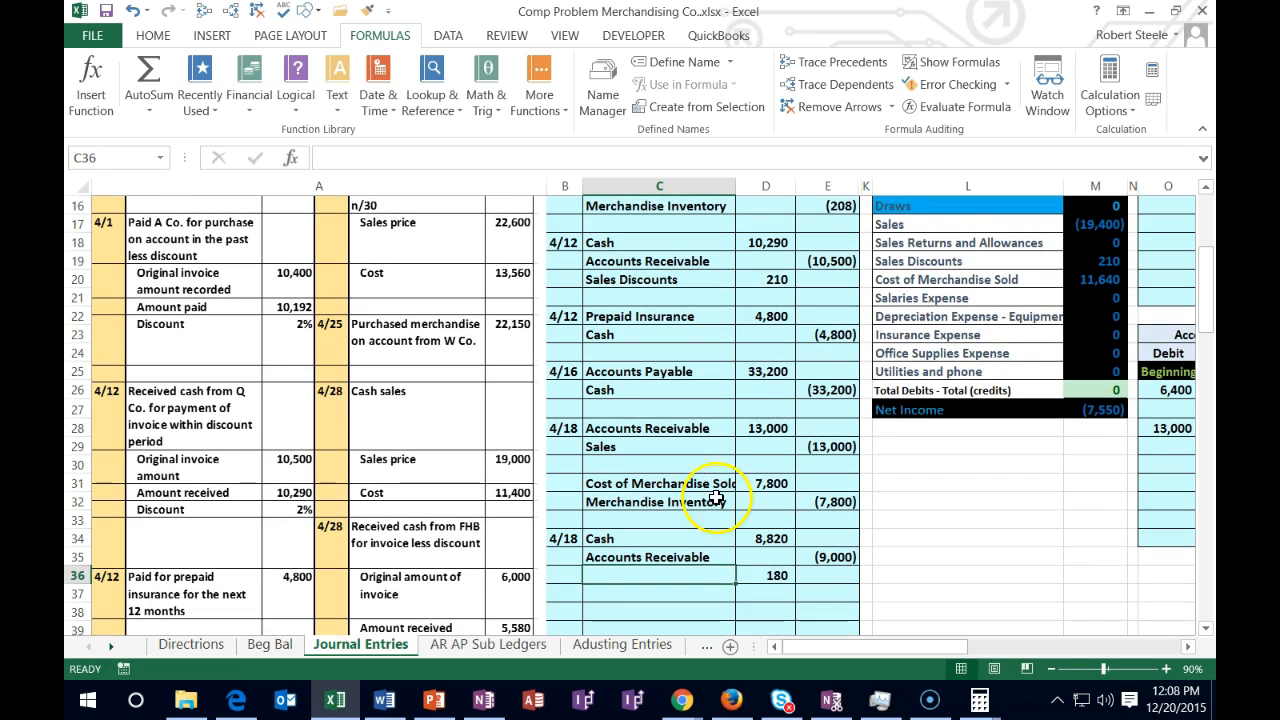
pyautogui.click(914, 264)
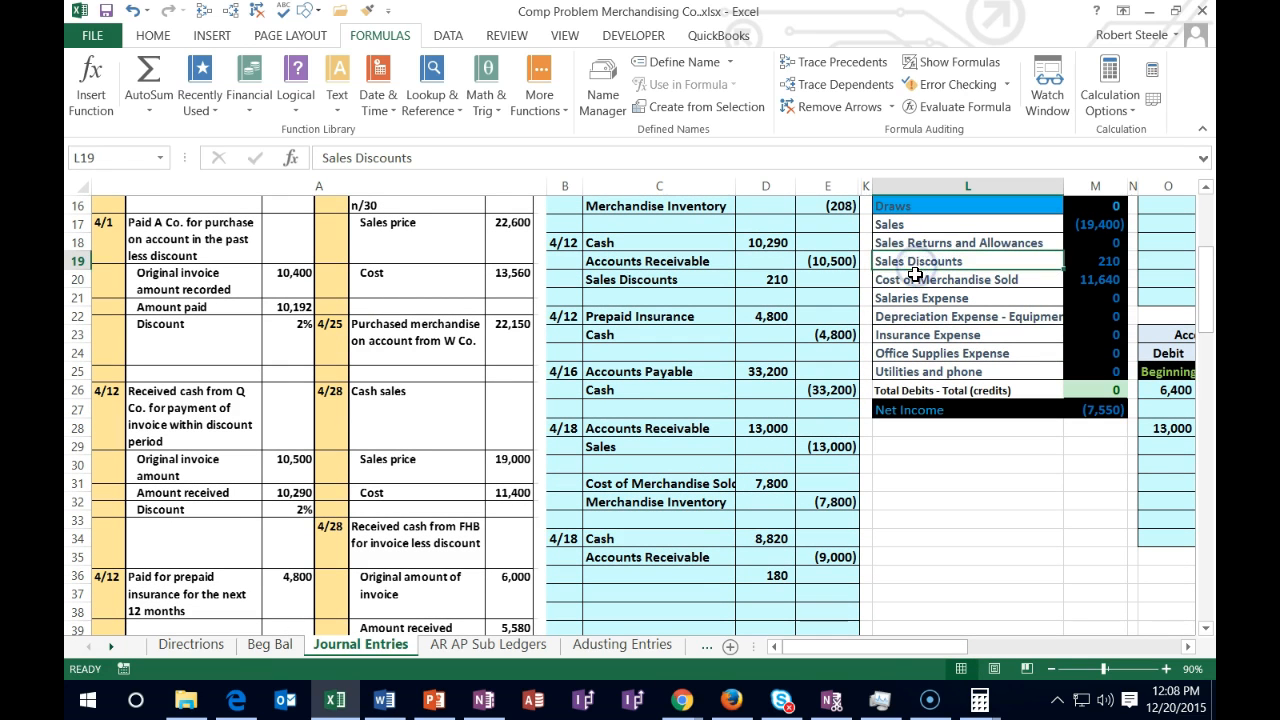
pyautogui.moveTo(912, 224); pyautogui.dragTo(1076, 220)
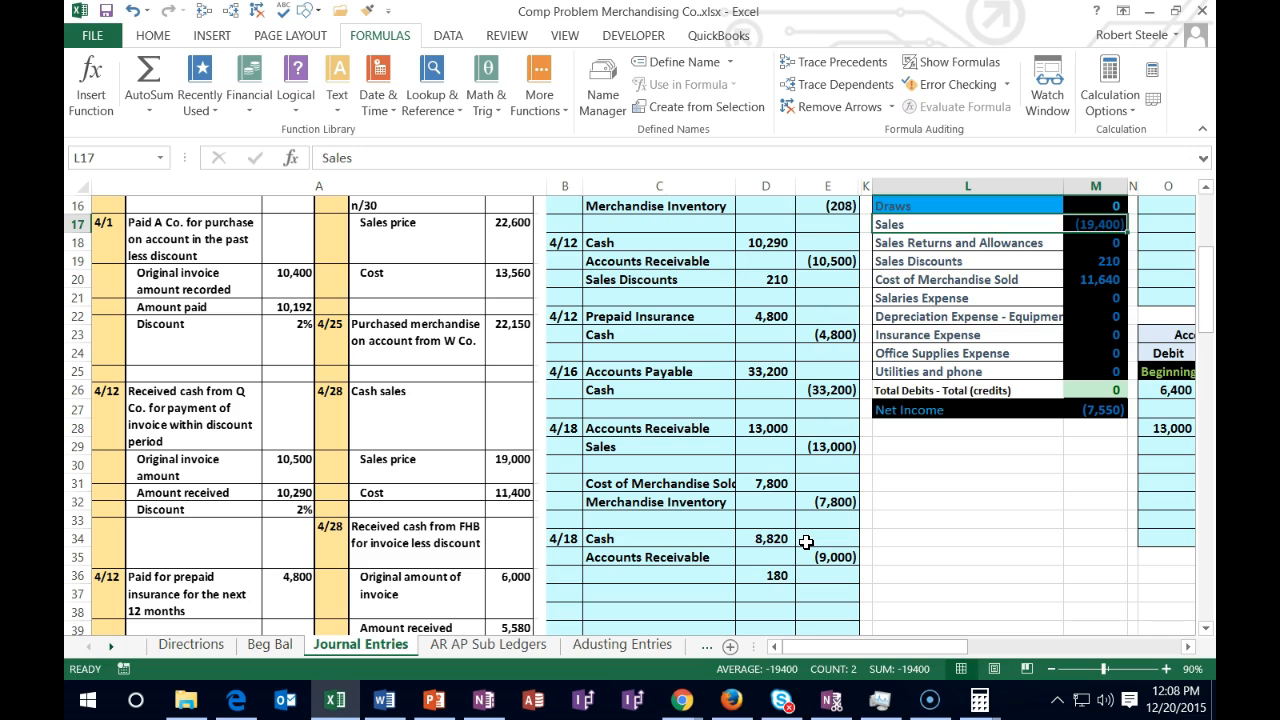
pyautogui.click(978, 261)
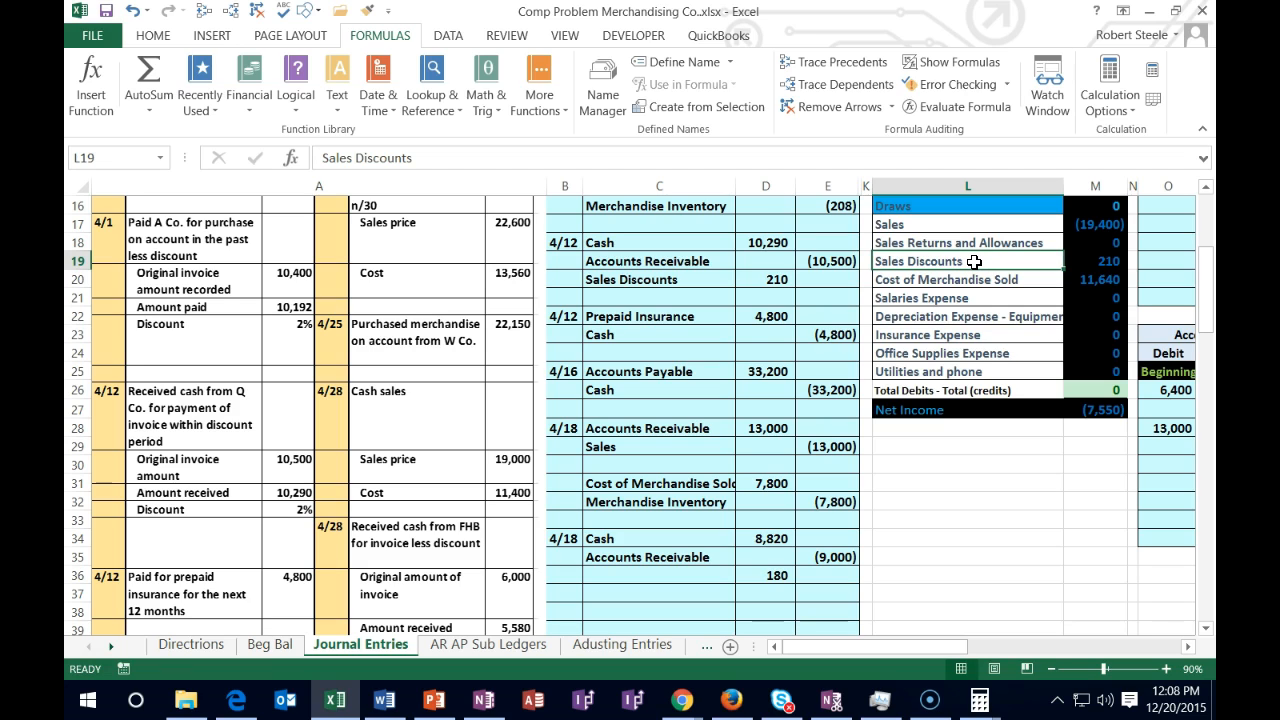
pyautogui.rightClick(974, 262)
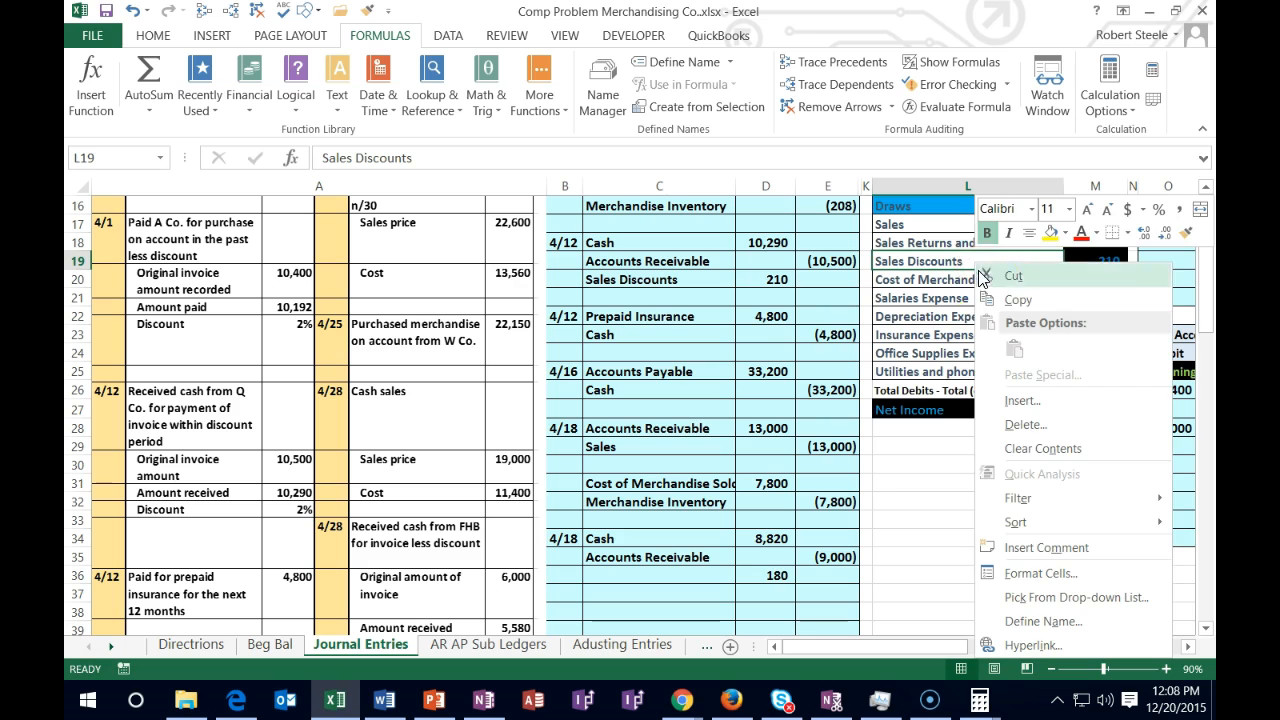
pyautogui.click(1001, 302)
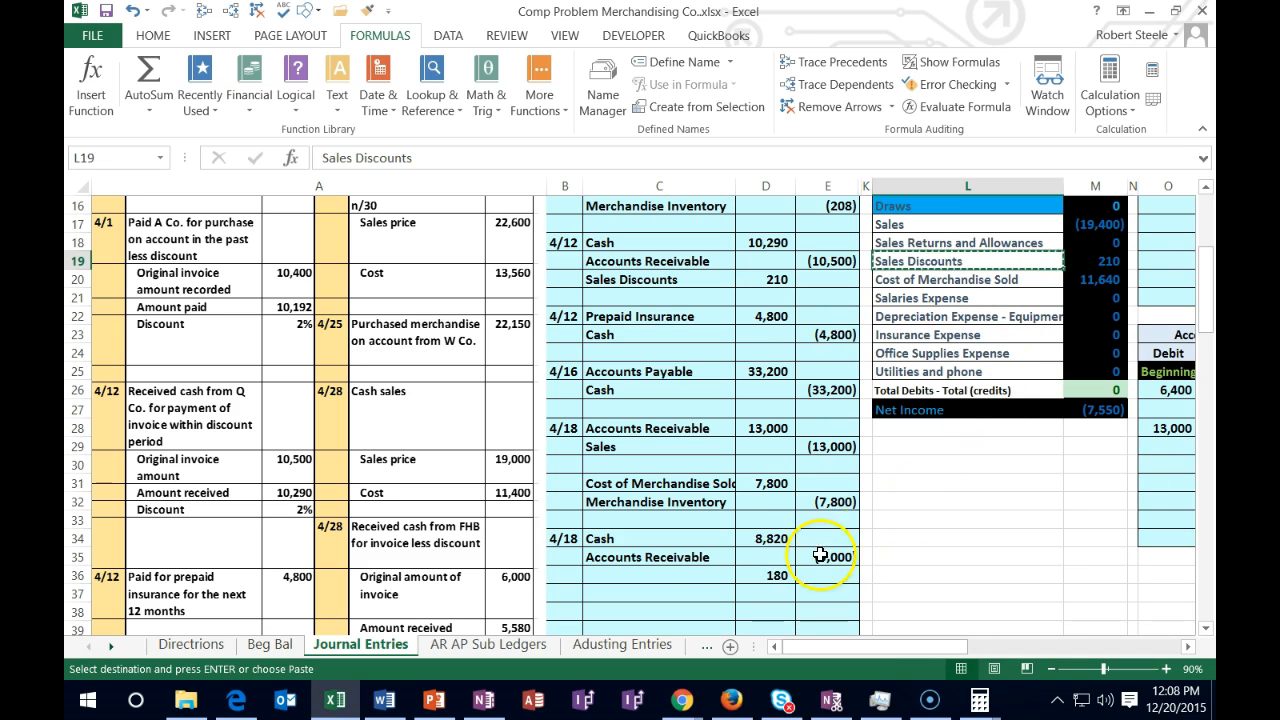
pyautogui.rightClick(678, 574)
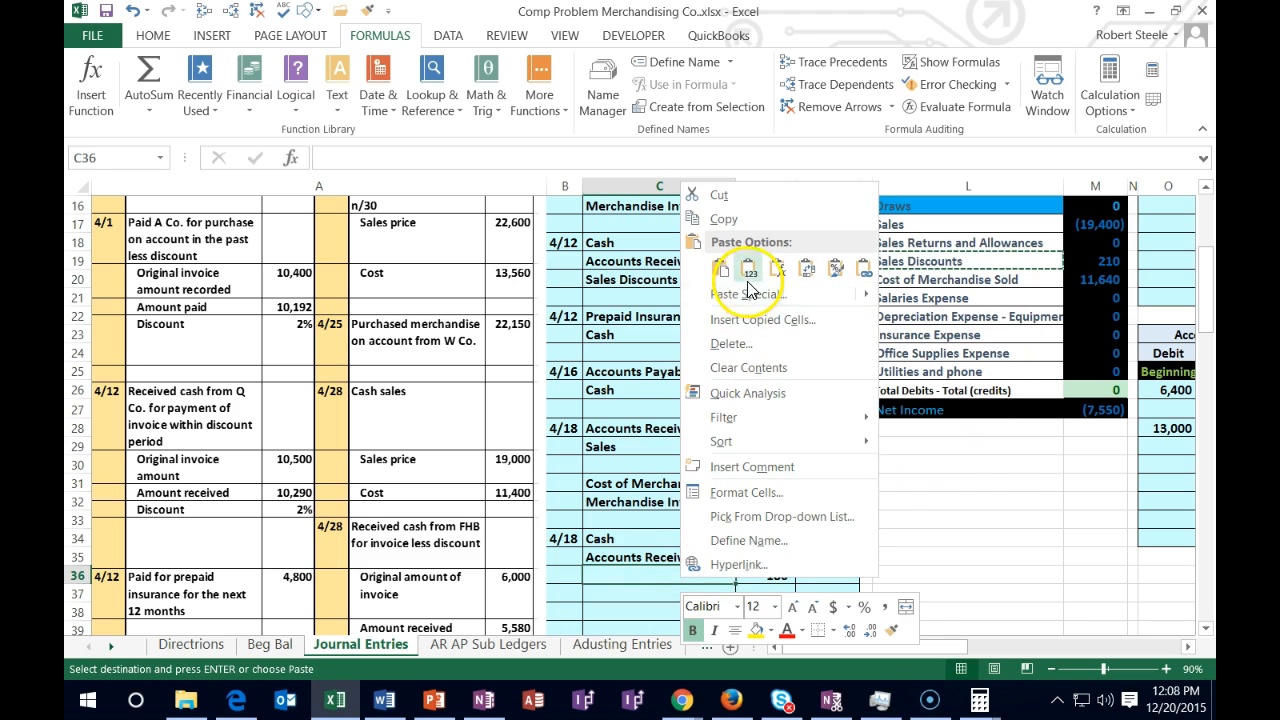
pyautogui.click(720, 268)
pyautogui.scroll(-1, 885, 449)
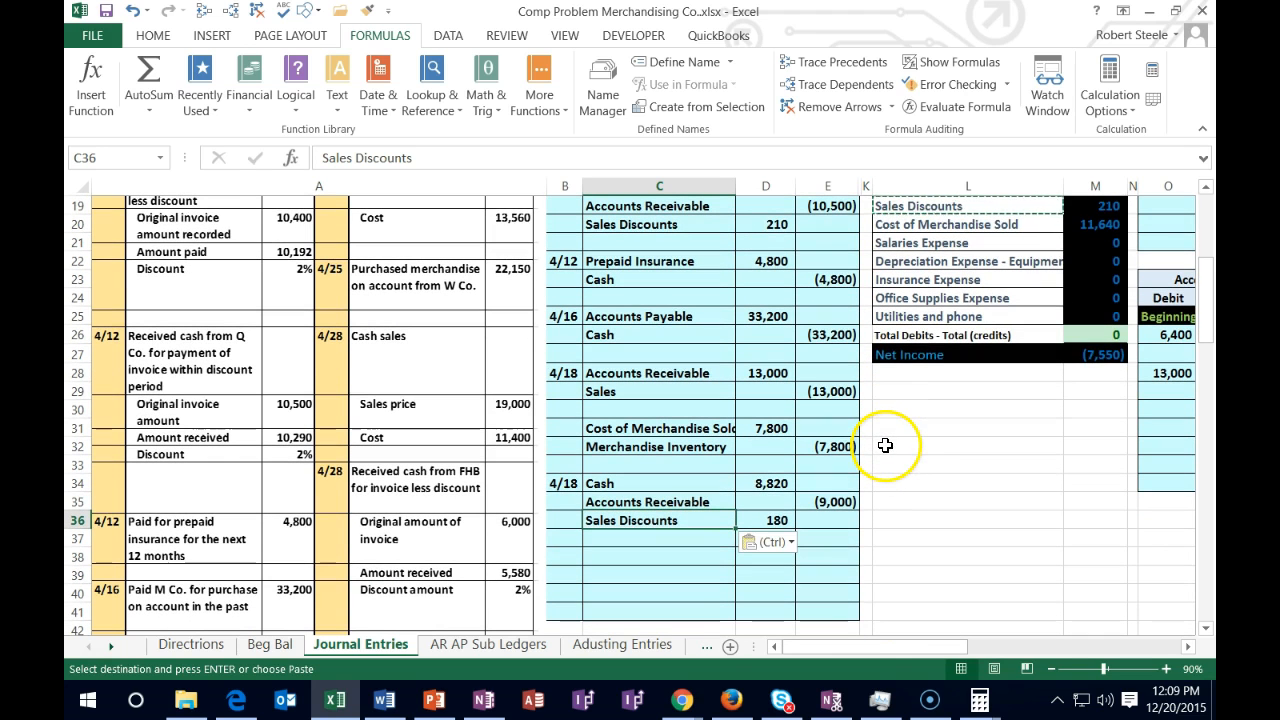
pyautogui.moveTo(698, 520); pyautogui.dragTo(747, 520)
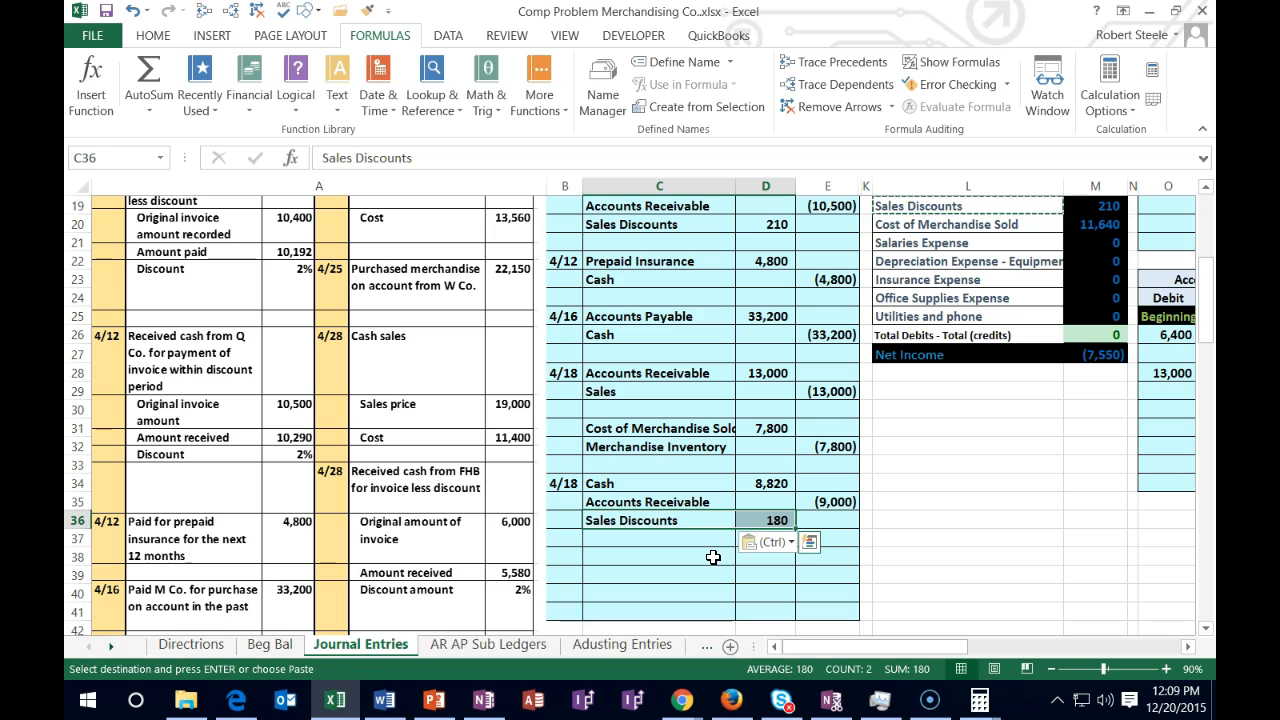
pyautogui.click(717, 538)
pyautogui.click(756, 521)
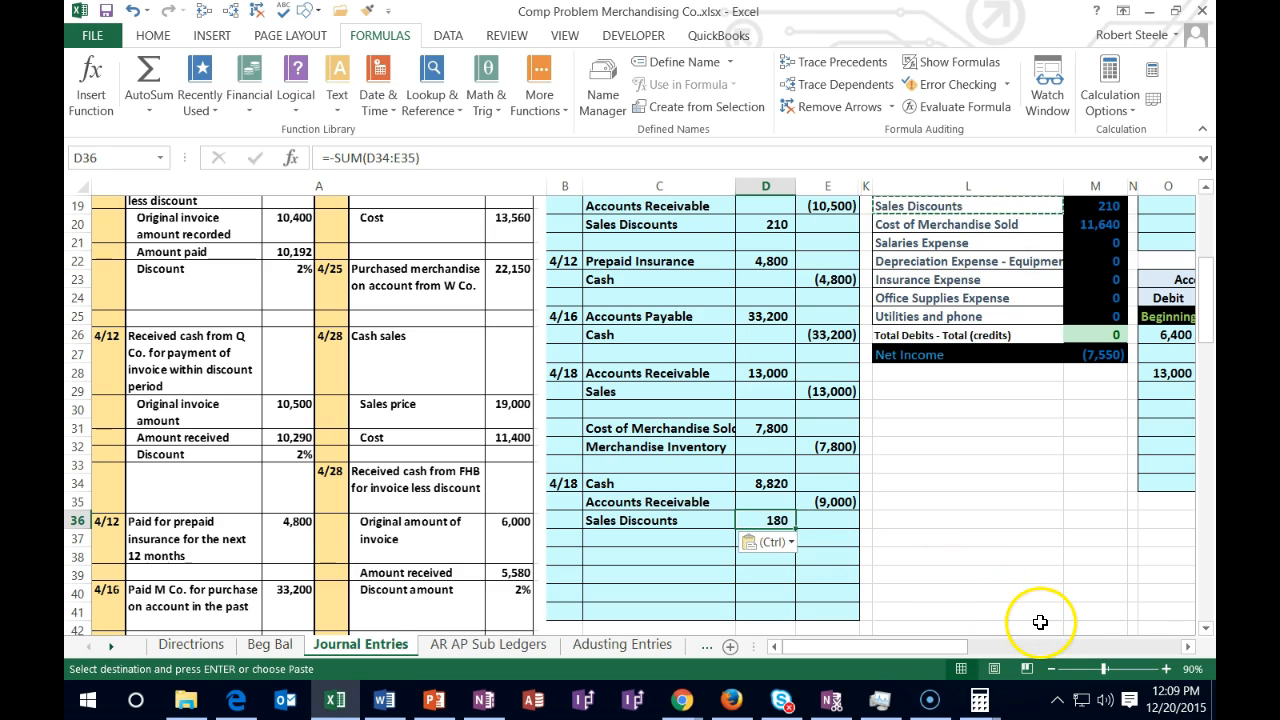
# Post the 4/18 receipt's cash debit to the Cash ledger by entering =D34 in O13.
pyautogui.click(1188, 647)
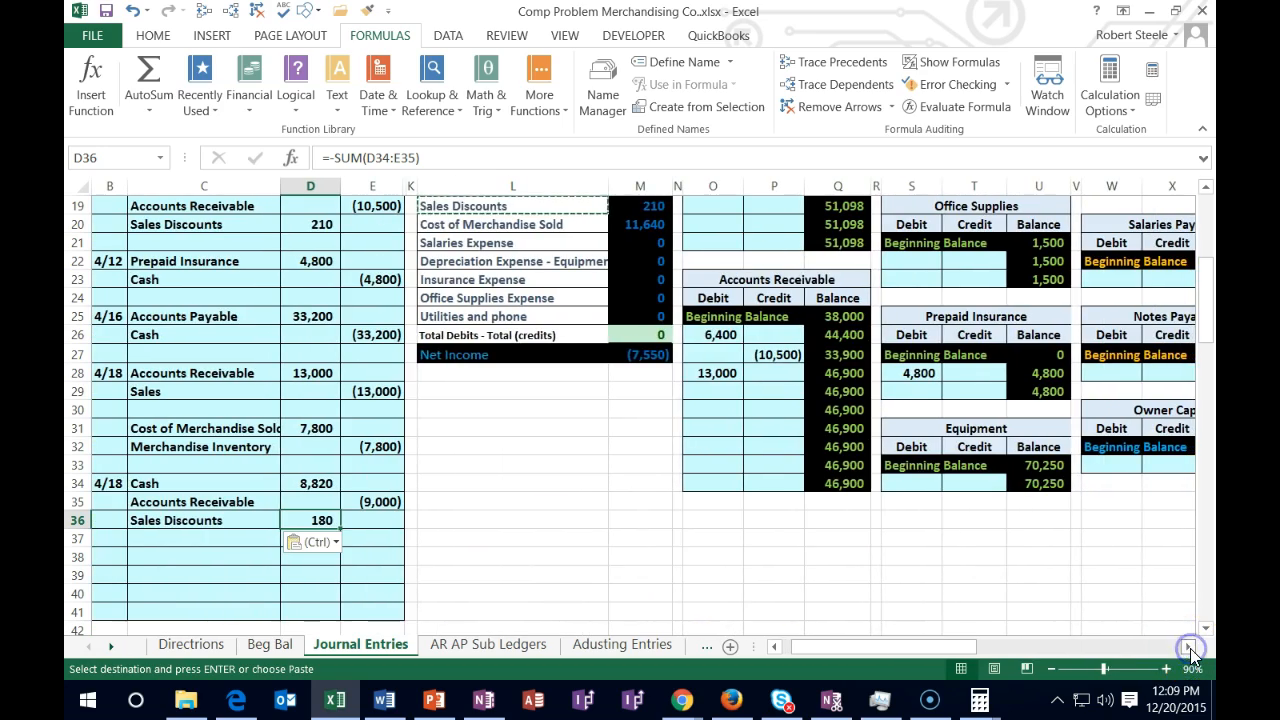
pyautogui.click(1057, 675)
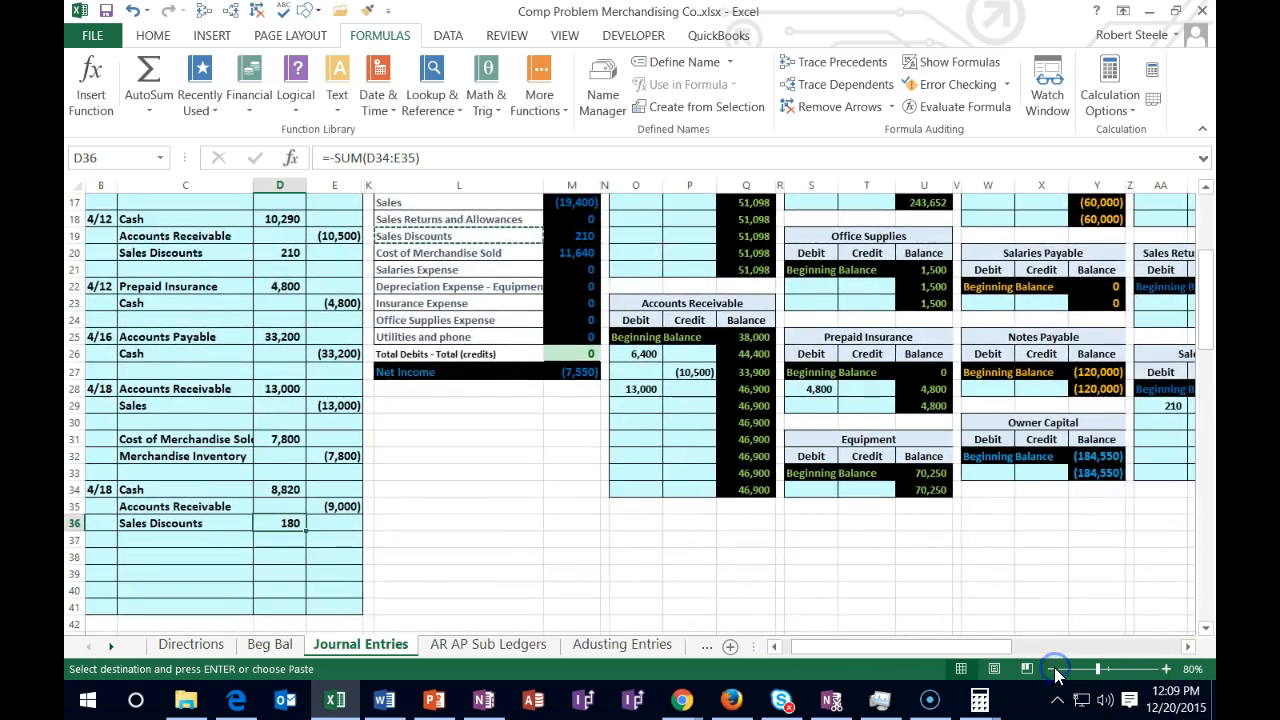
pyautogui.click(1057, 675)
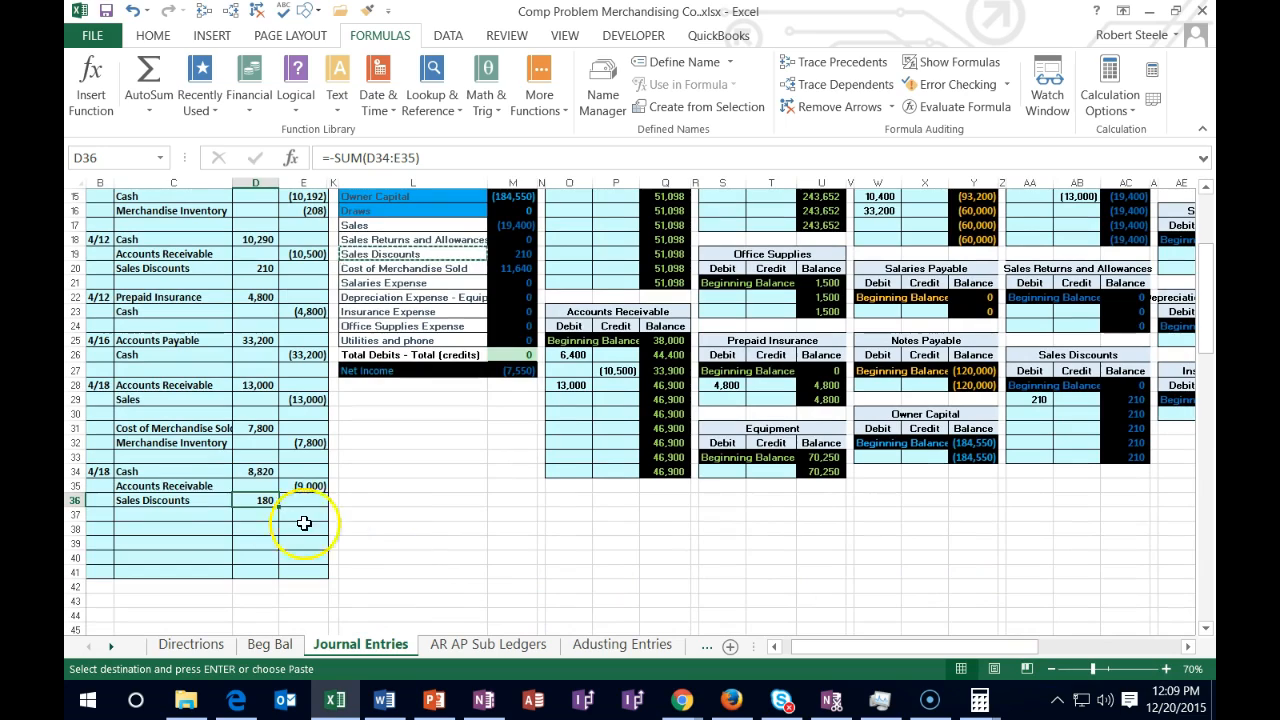
pyautogui.click(219, 472)
pyautogui.moveTo(219, 472); pyautogui.dragTo(255, 472)
pyautogui.scroll(5, 306, 400)
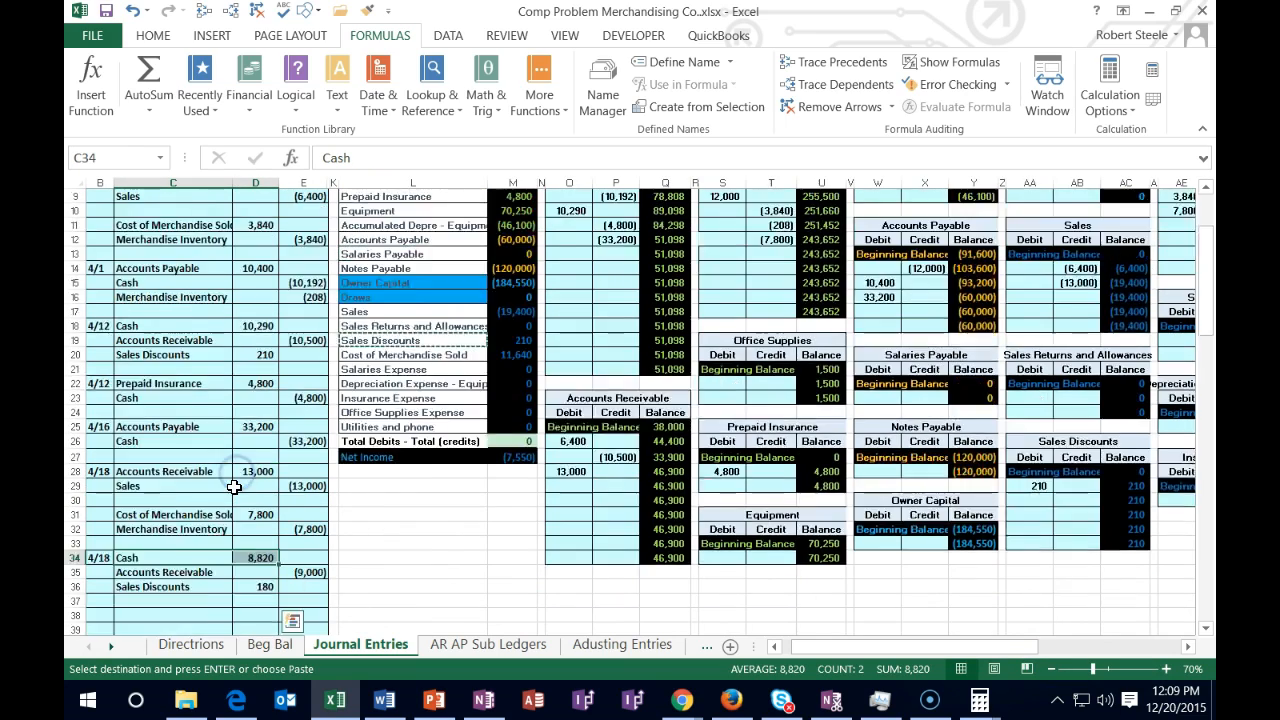
pyautogui.moveTo(367, 291); pyautogui.dragTo(492, 289)
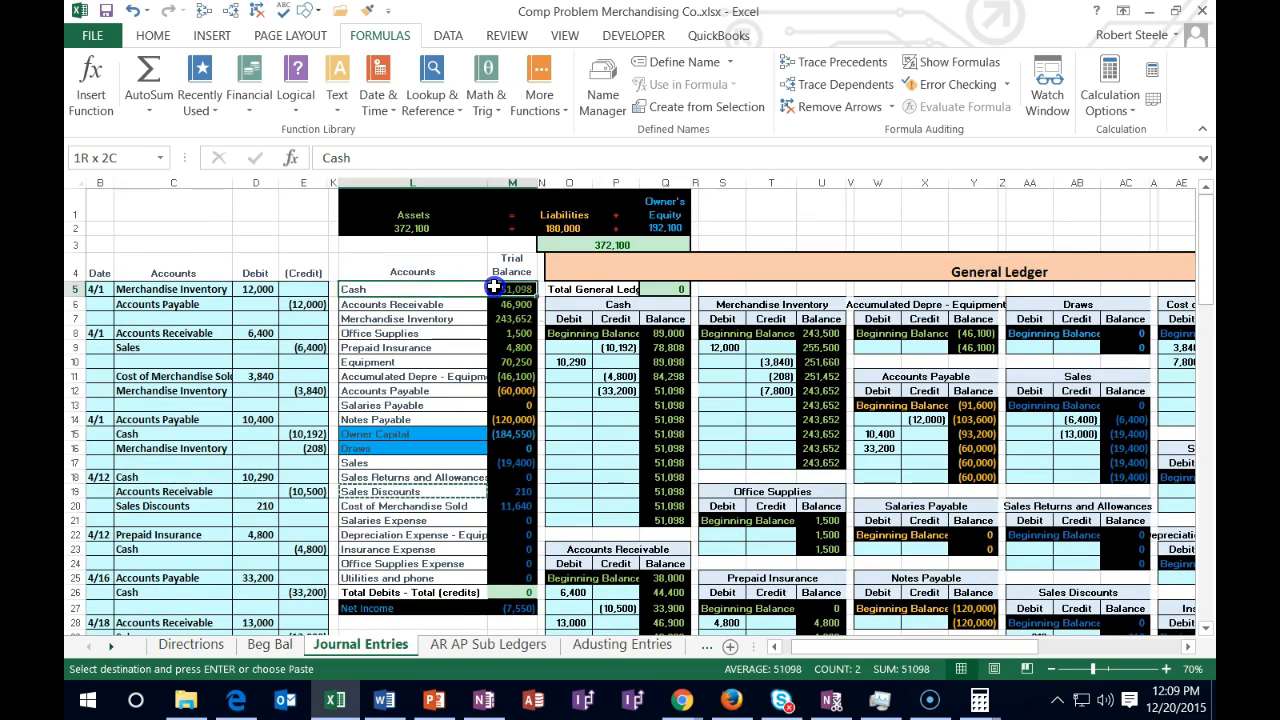
pyautogui.scroll(-2, 490, 289)
pyautogui.scroll(1, 490, 289)
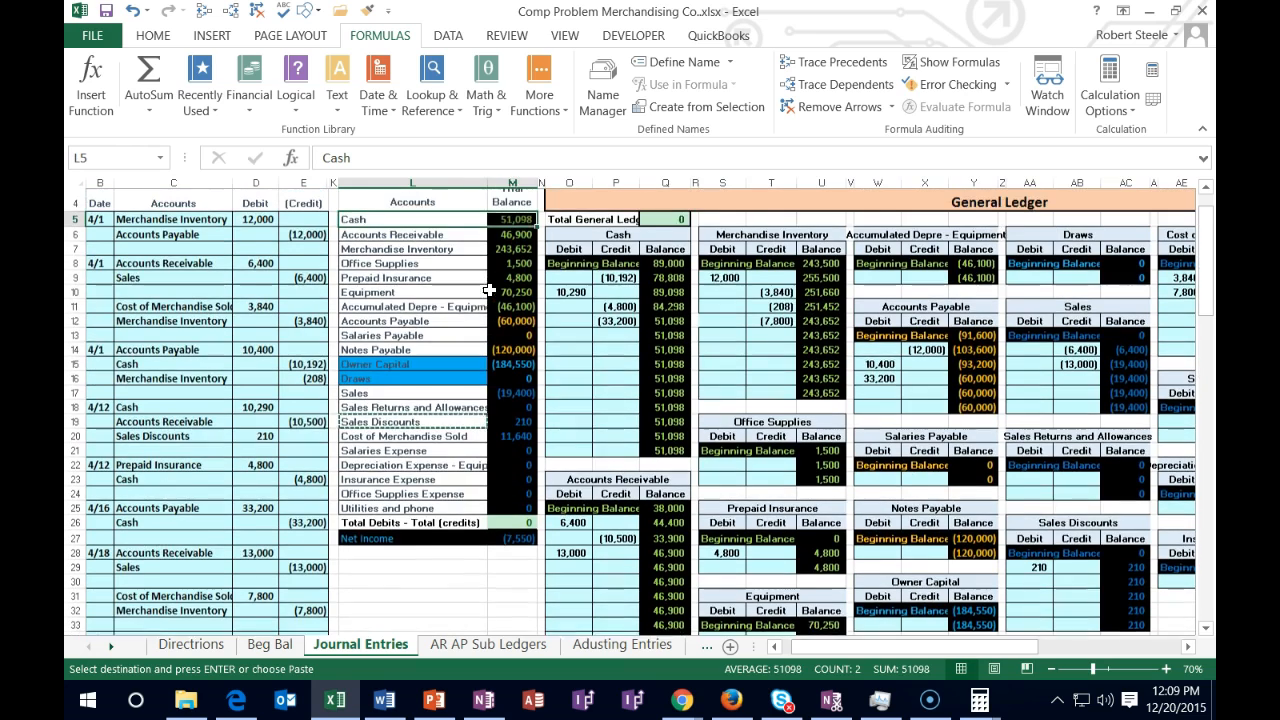
pyautogui.click(570, 343)
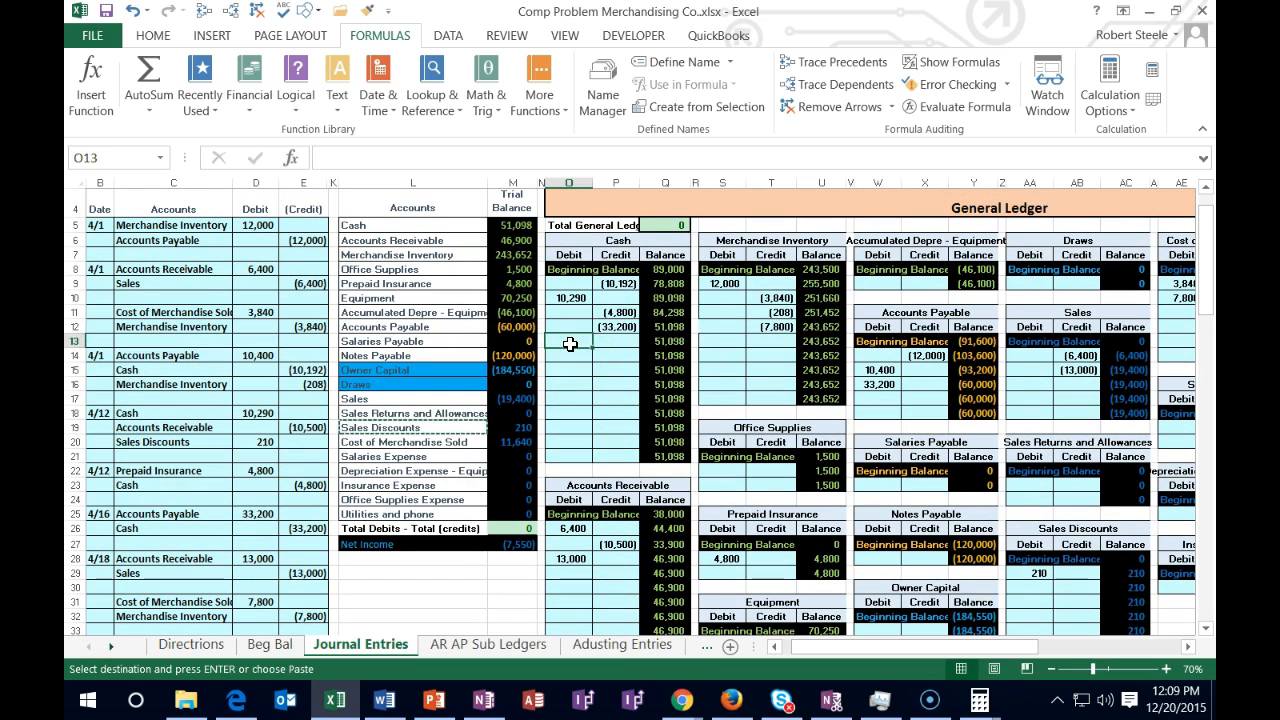
pyautogui.write('=')
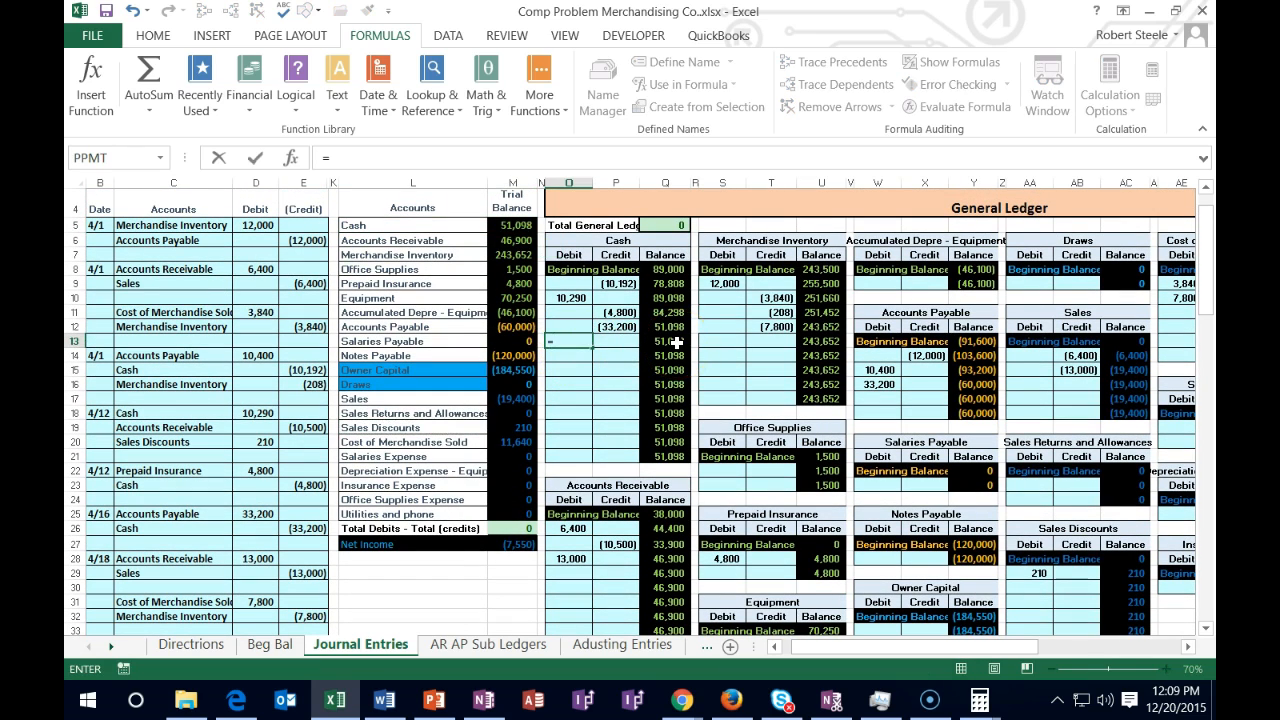
pyautogui.scroll(-2, 400, 450)
pyautogui.click(255, 545)
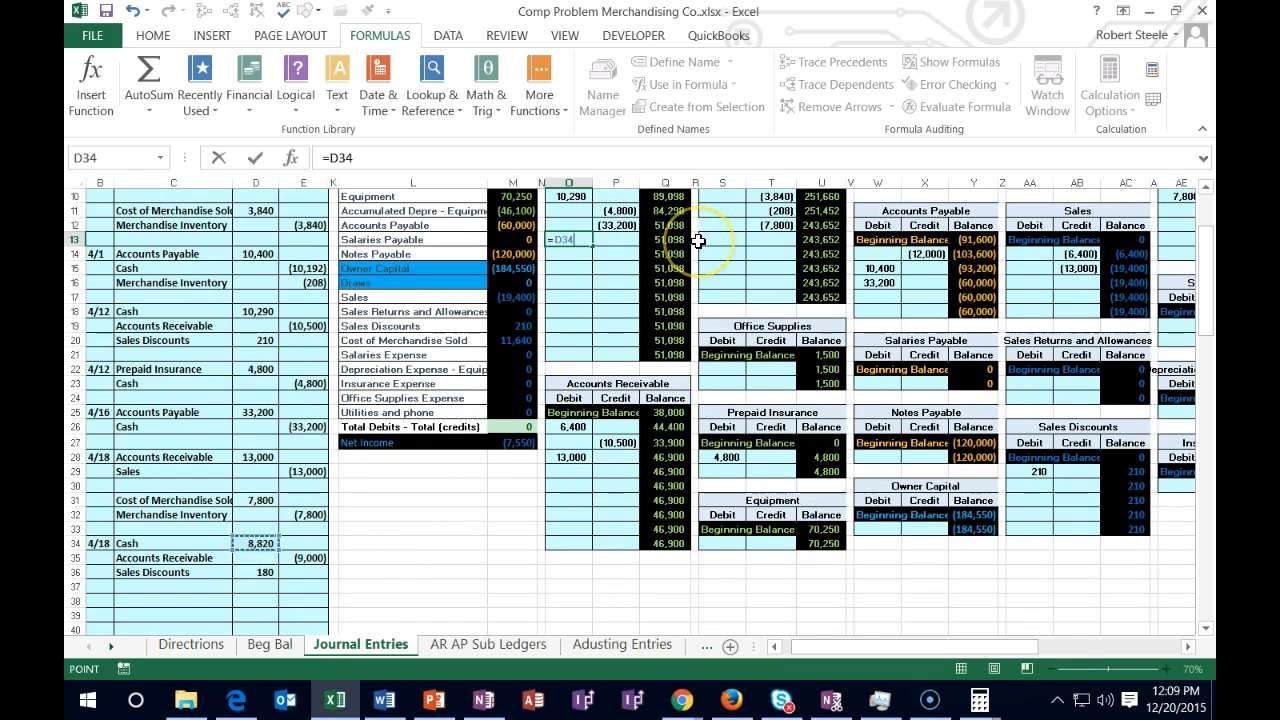
pyautogui.press('Return')
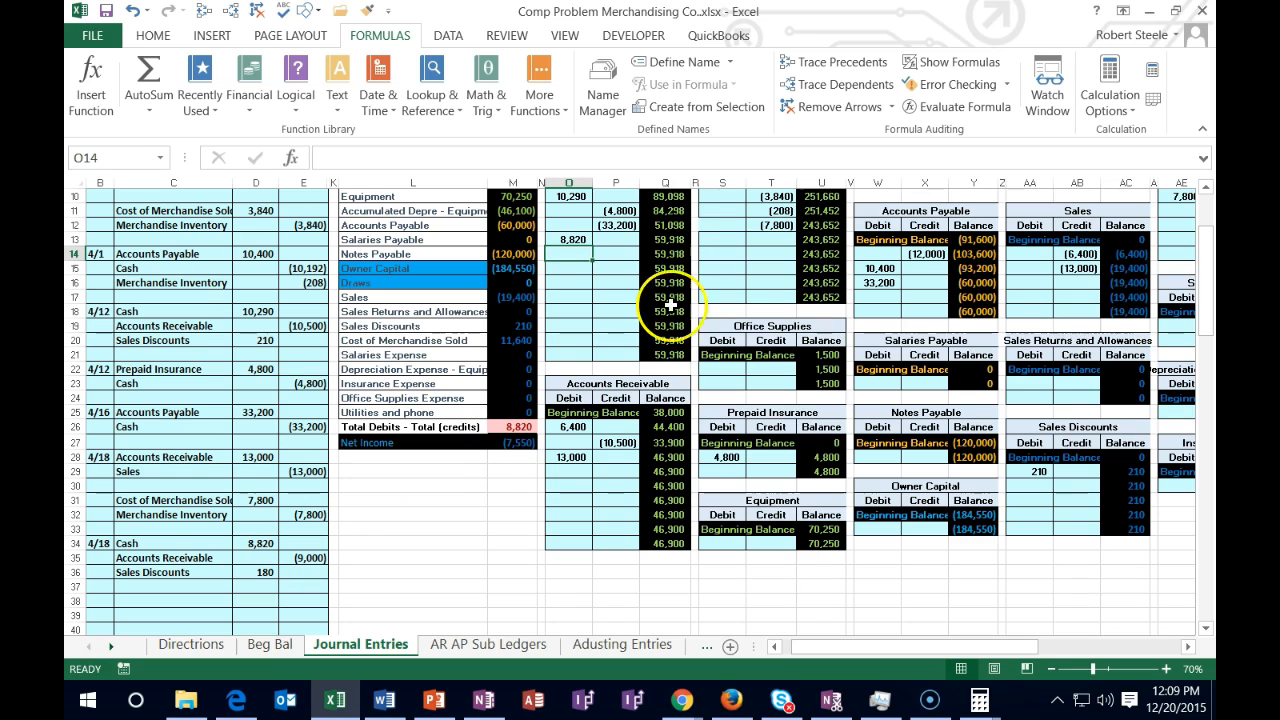
# Post the 4/18 receipt's Accounts Receivable credit to its general ledger account by entering =E35 in P29.
pyautogui.moveTo(200, 557); pyautogui.dragTo(300, 562)
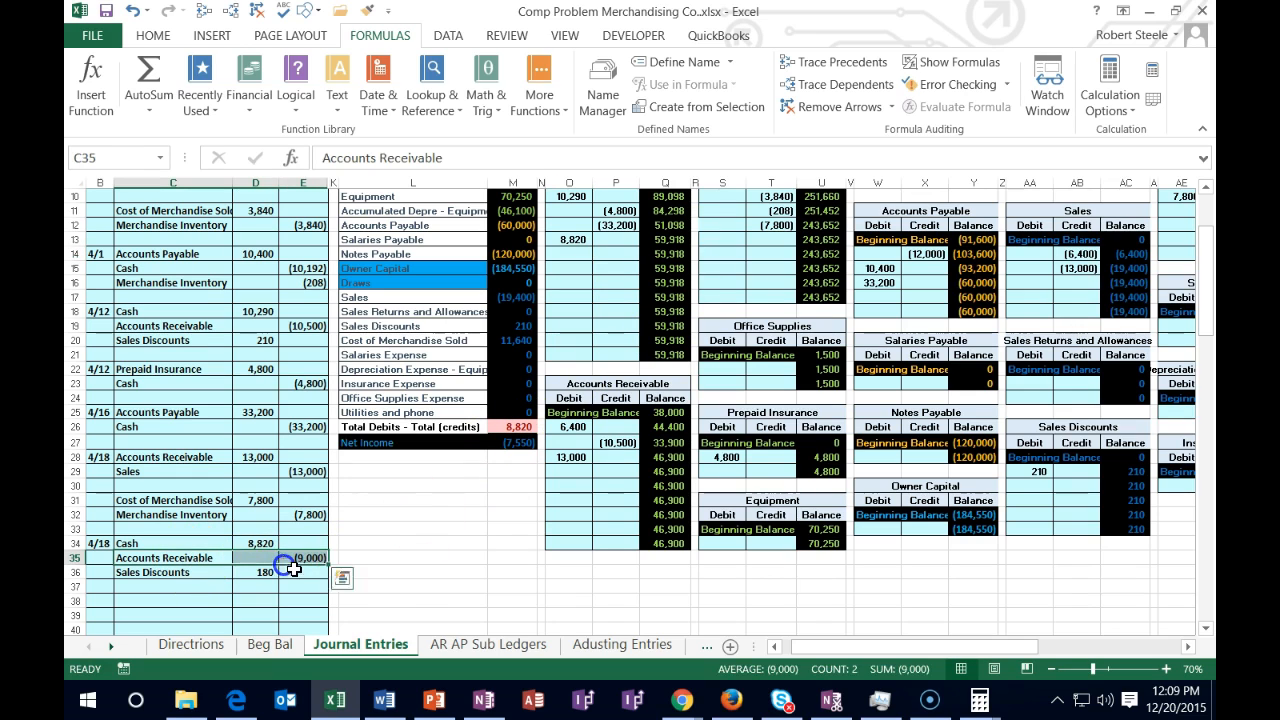
pyautogui.scroll(2, 400, 566)
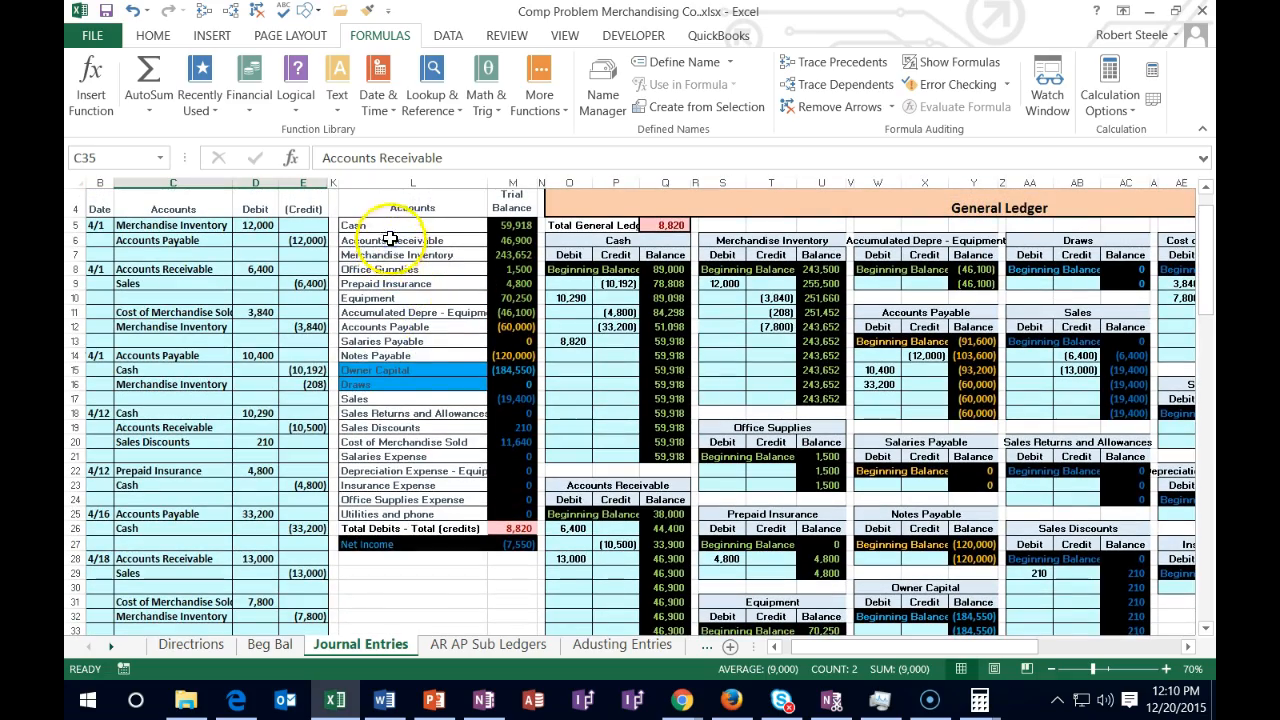
pyautogui.moveTo(390, 244); pyautogui.dragTo(512, 240)
pyautogui.scroll(-1, 600, 280)
pyautogui.scroll(-3, 603, 280)
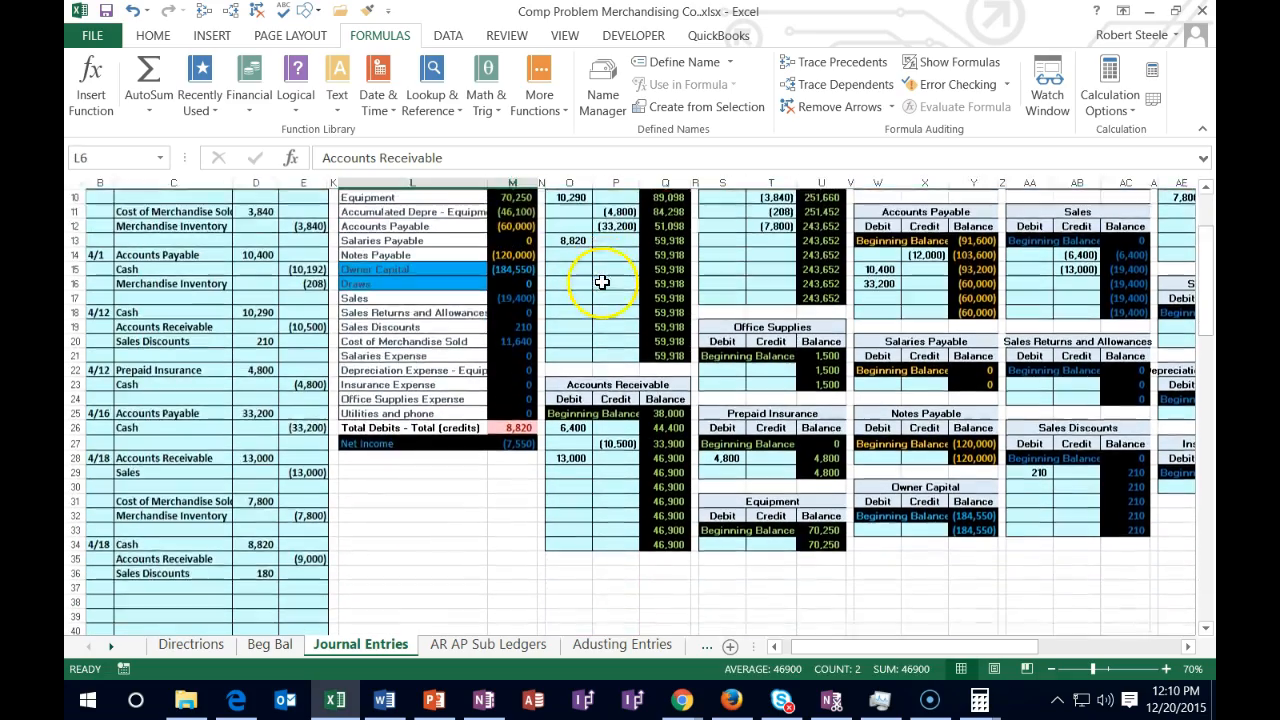
pyautogui.click(622, 428)
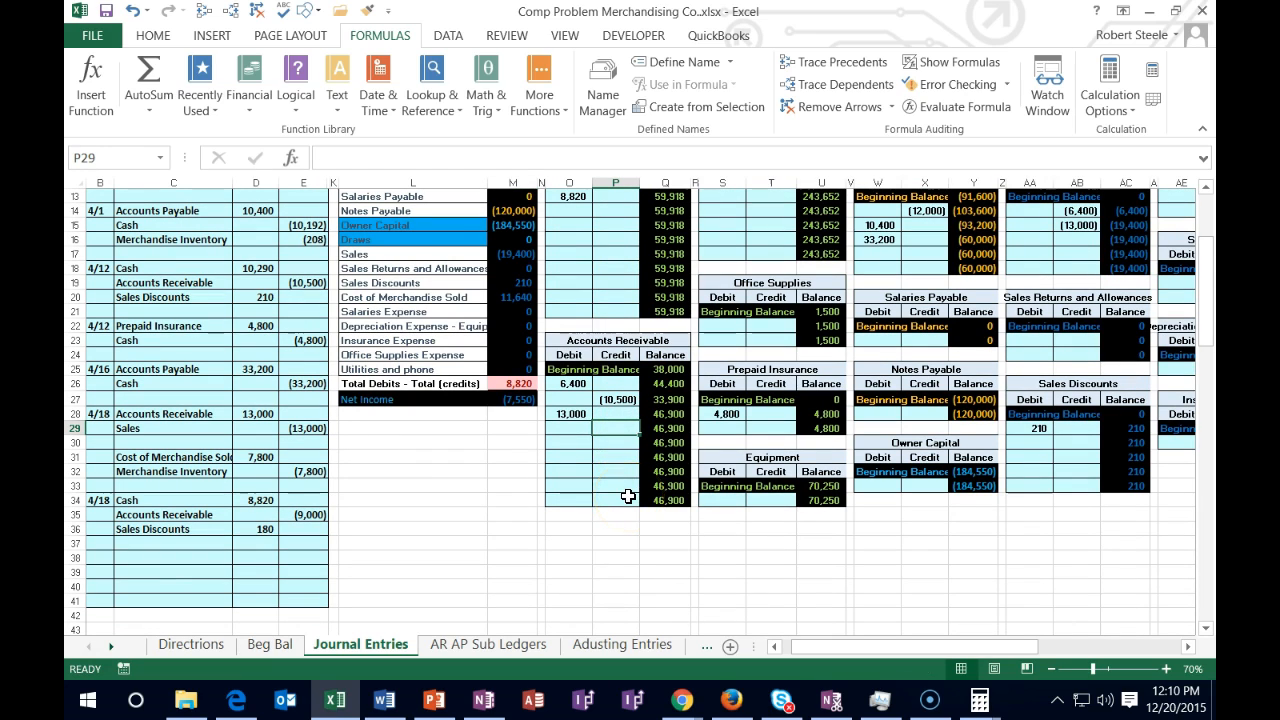
pyautogui.write('=')
pyautogui.click(304, 514)
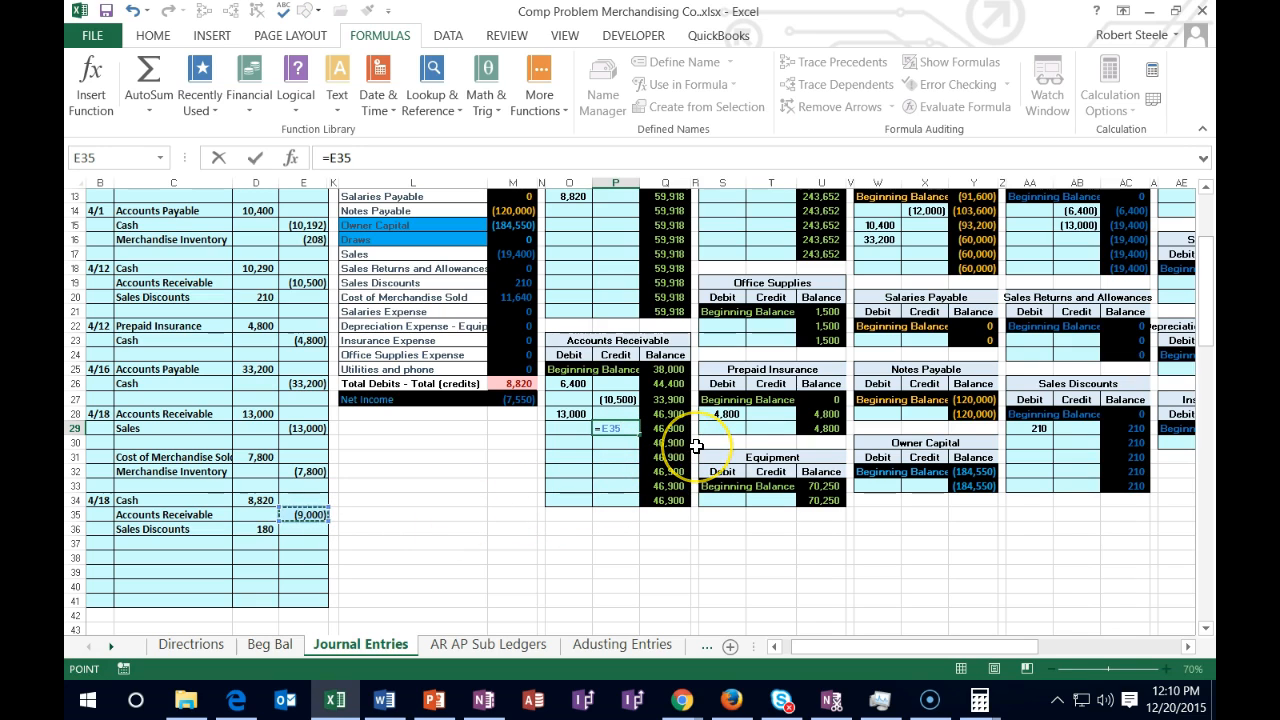
pyautogui.press('Return')
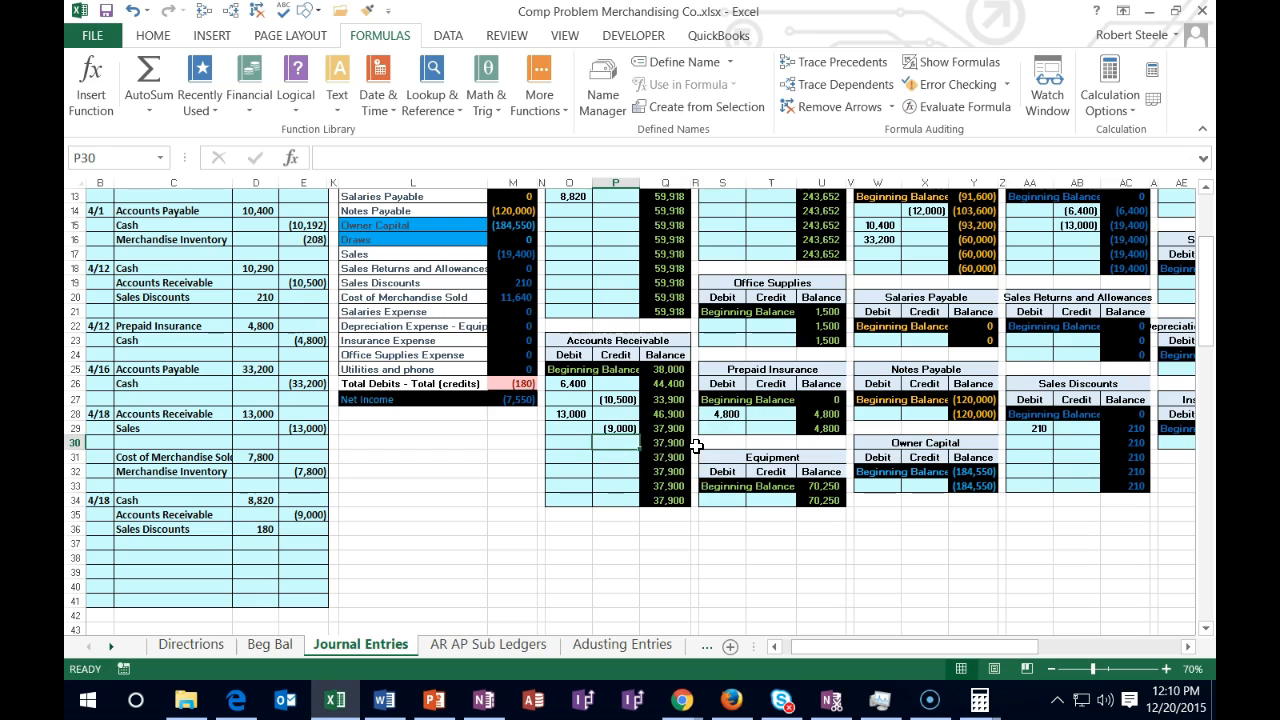
# Post the 4/18 discount to the Sales Discounts ledger by entering =D36 as a debit in AA30.
pyautogui.moveTo(215, 529); pyautogui.dragTo(238, 531)
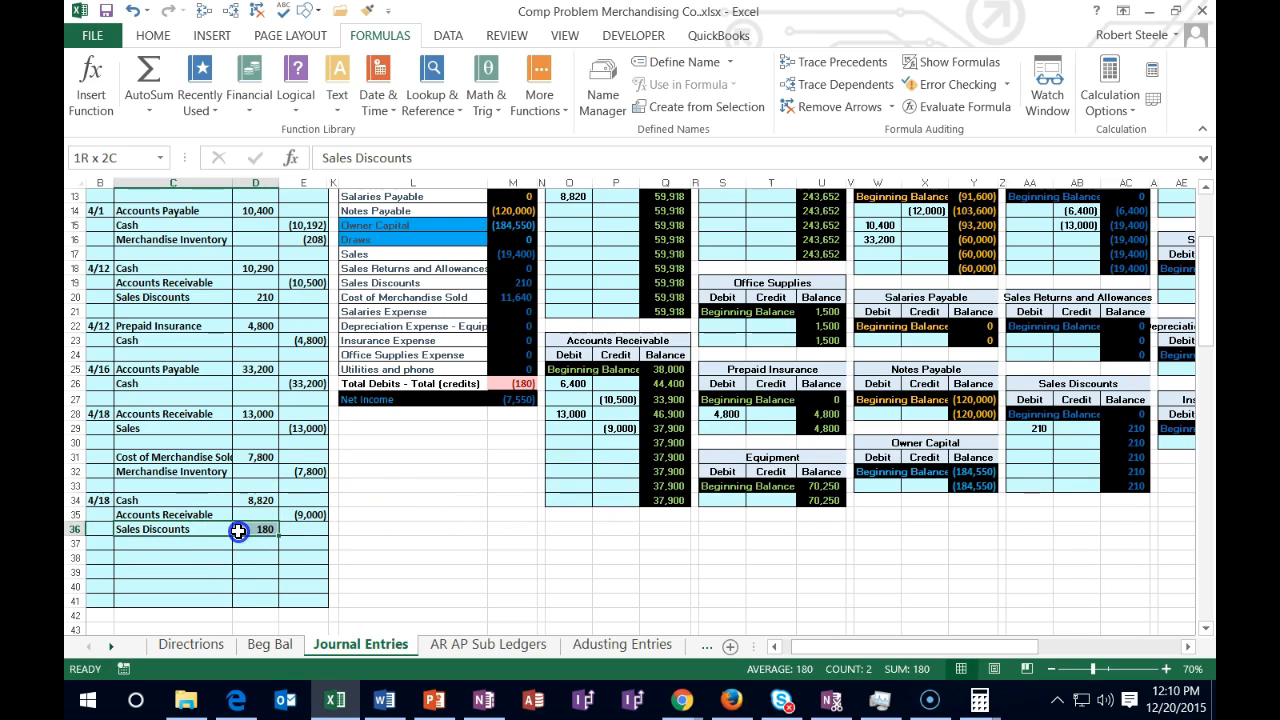
pyautogui.click(400, 284)
pyautogui.moveTo(400, 284); pyautogui.dragTo(500, 285)
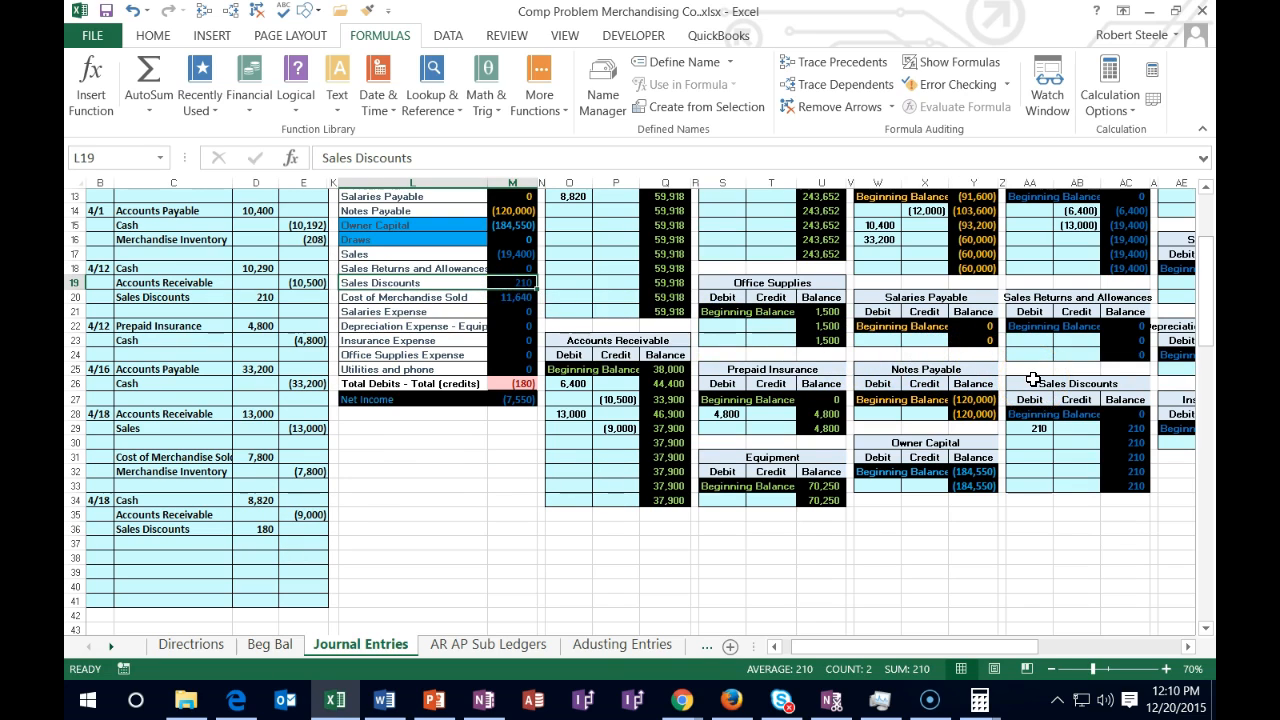
pyautogui.click(1038, 444)
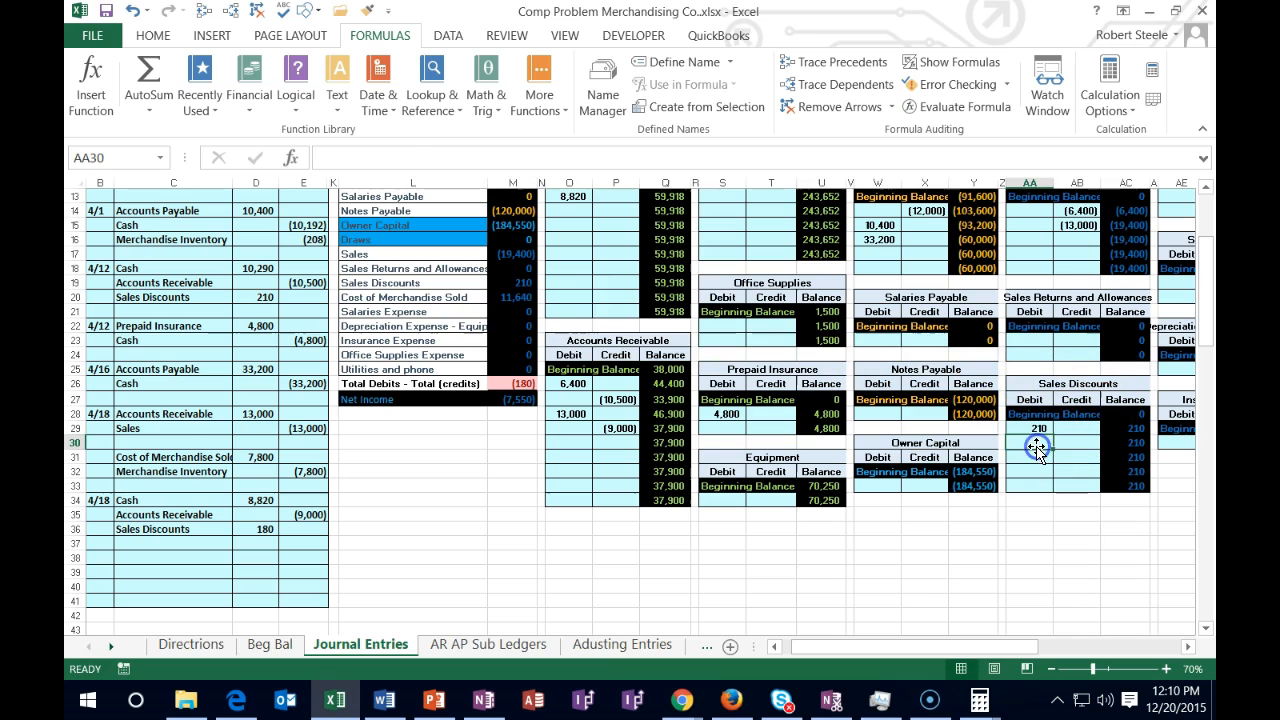
pyautogui.write('=')
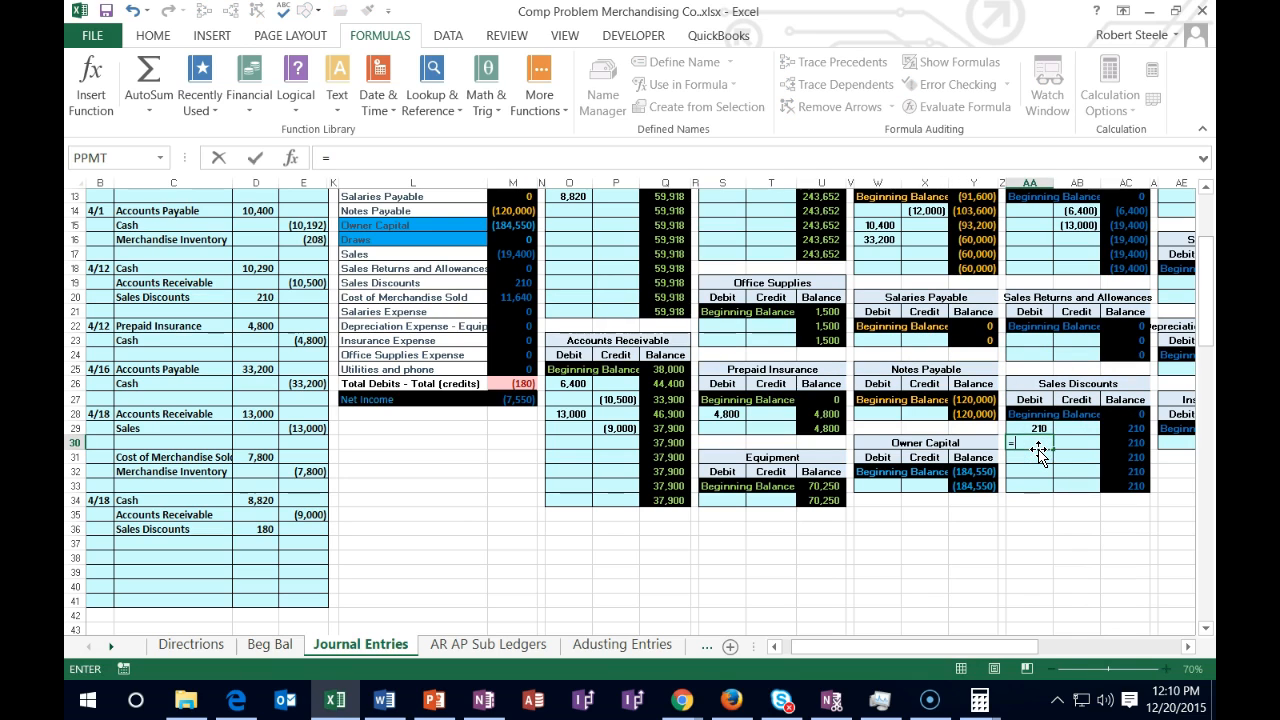
pyautogui.click(262, 529)
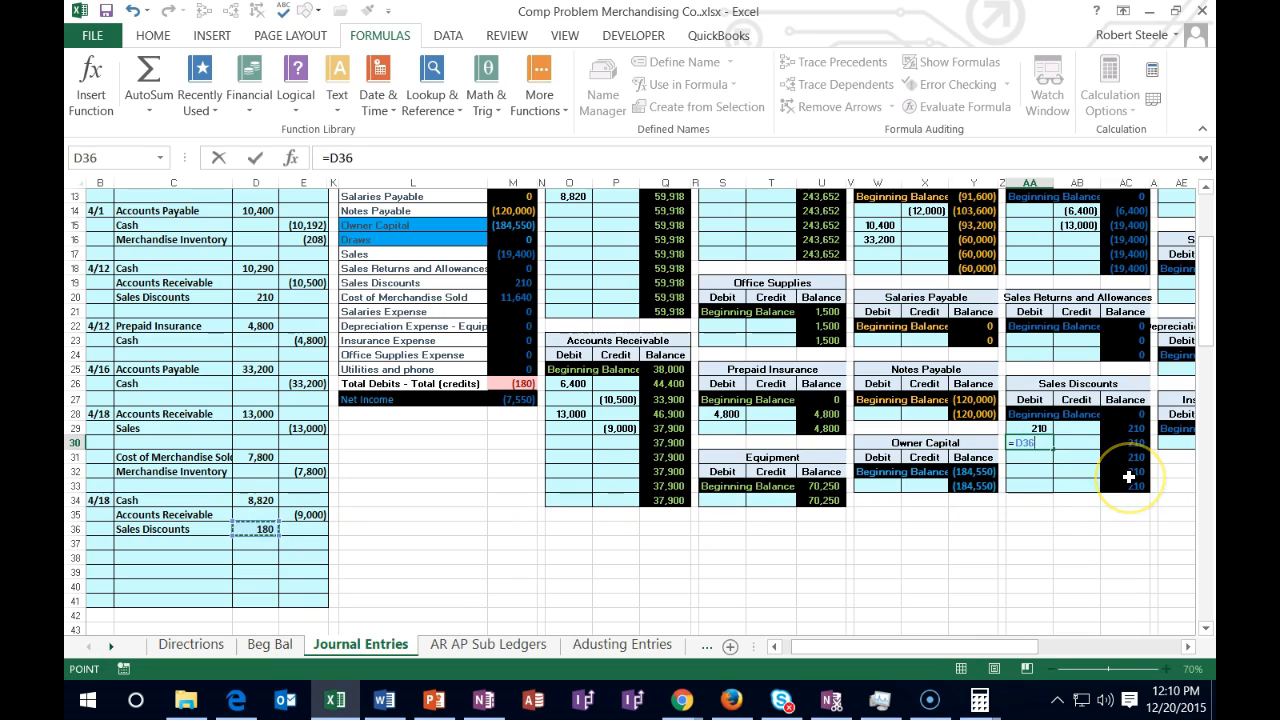
pyautogui.press('Return')
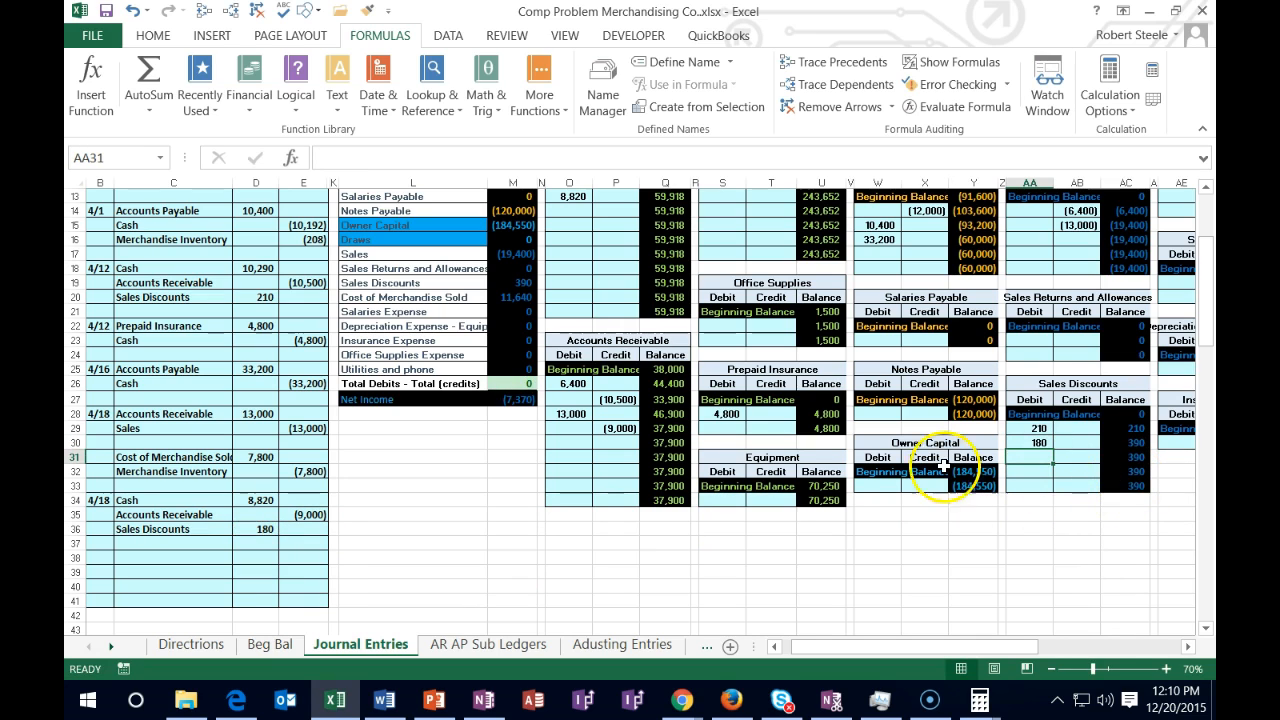
# Check the trial balance's Net Income and Total Debits - Total (credits) figures and the Accounts Receivable ledger after the posting.
pyautogui.click(519, 401)
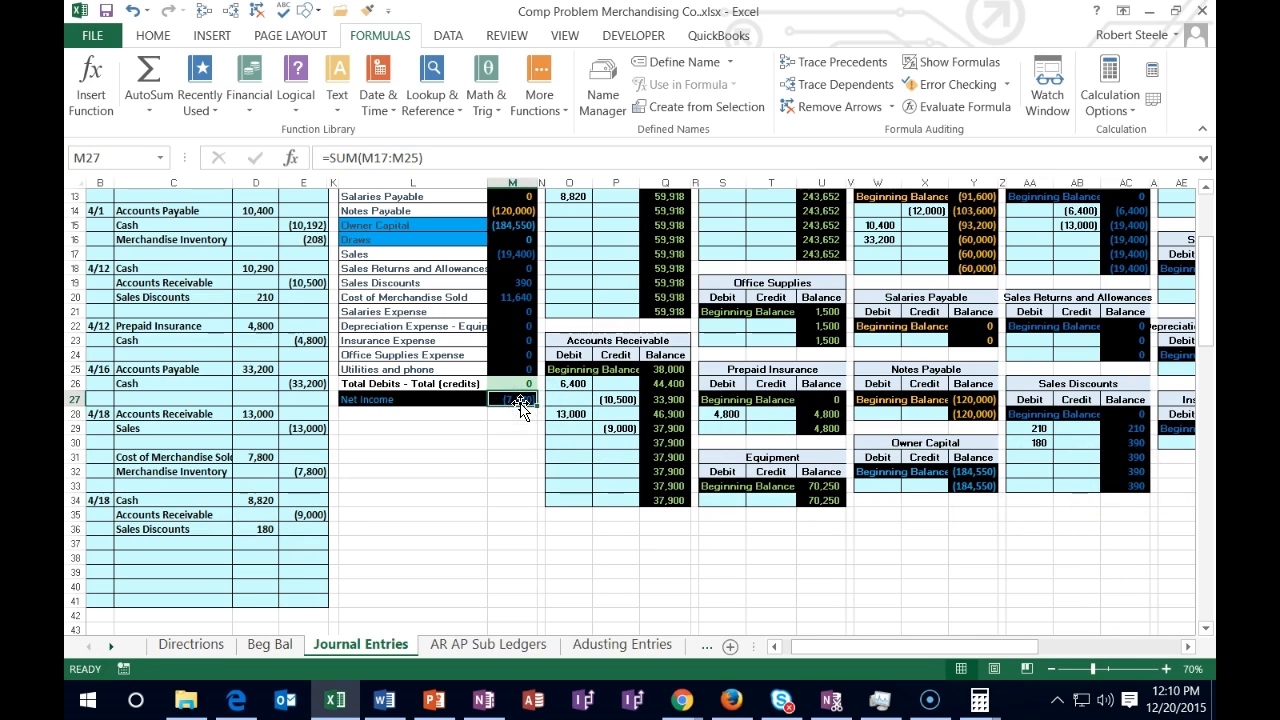
pyautogui.click(516, 386)
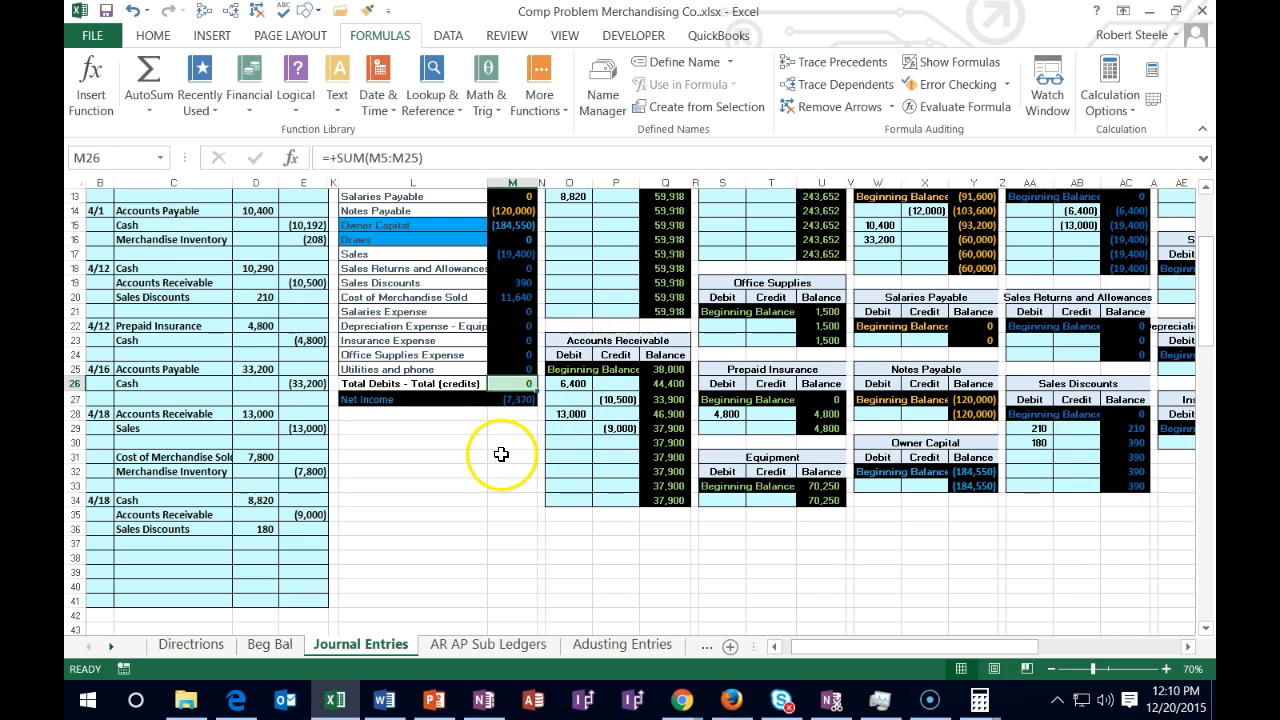
pyautogui.click(615, 442)
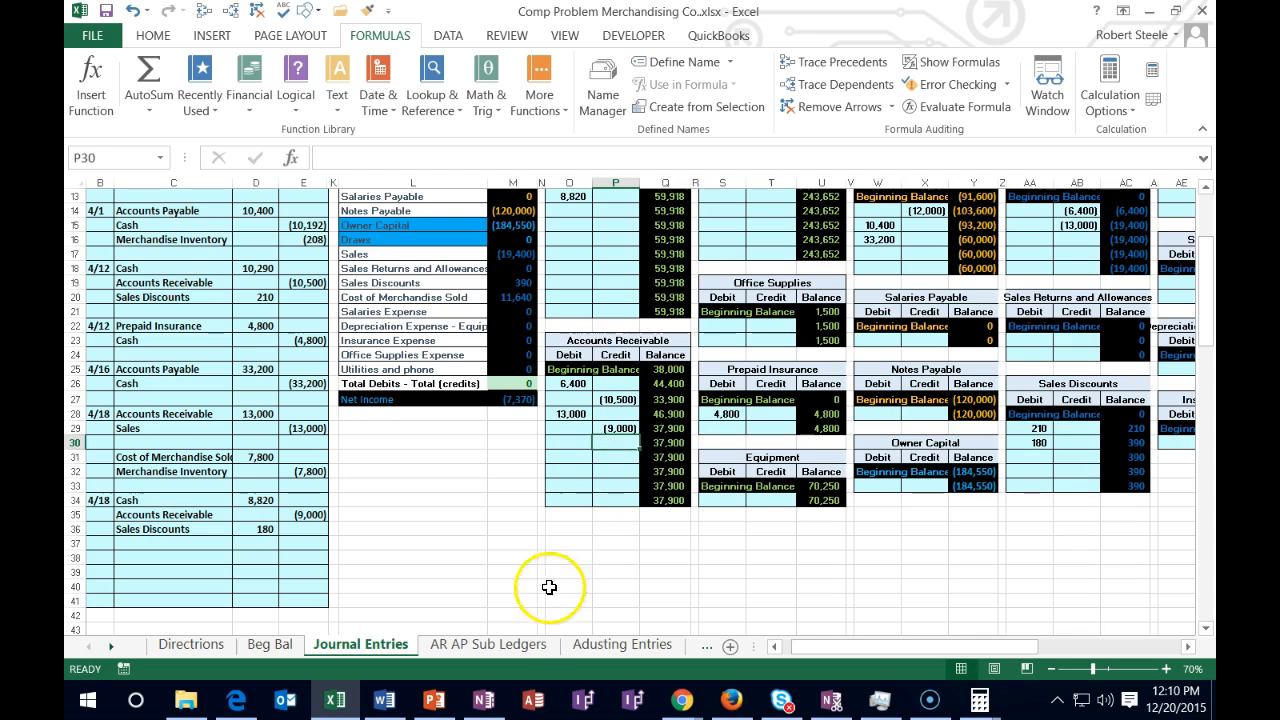
# On the AR AP Sub Ledgers sheet, credit CG Co. in B5 by linking to the Accounts Receivable ledger credit with ='Journal Entries'!P29.
pyautogui.click(517, 646)
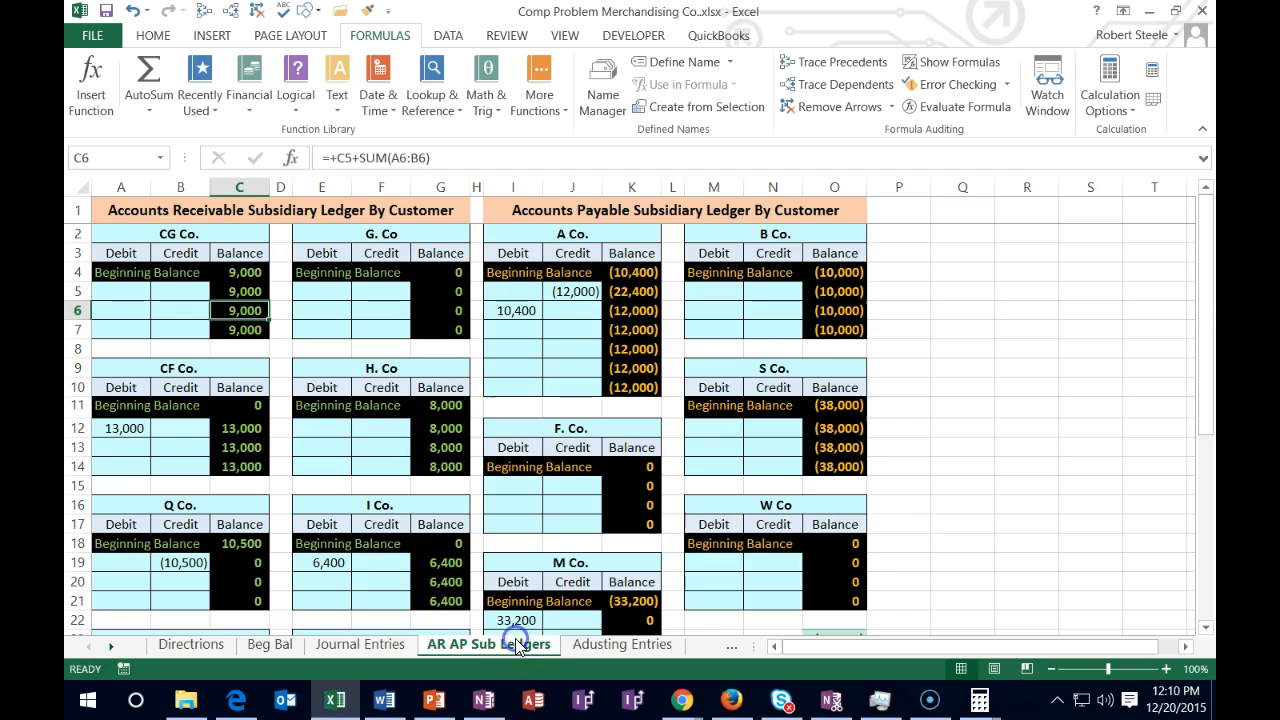
pyautogui.click(242, 272)
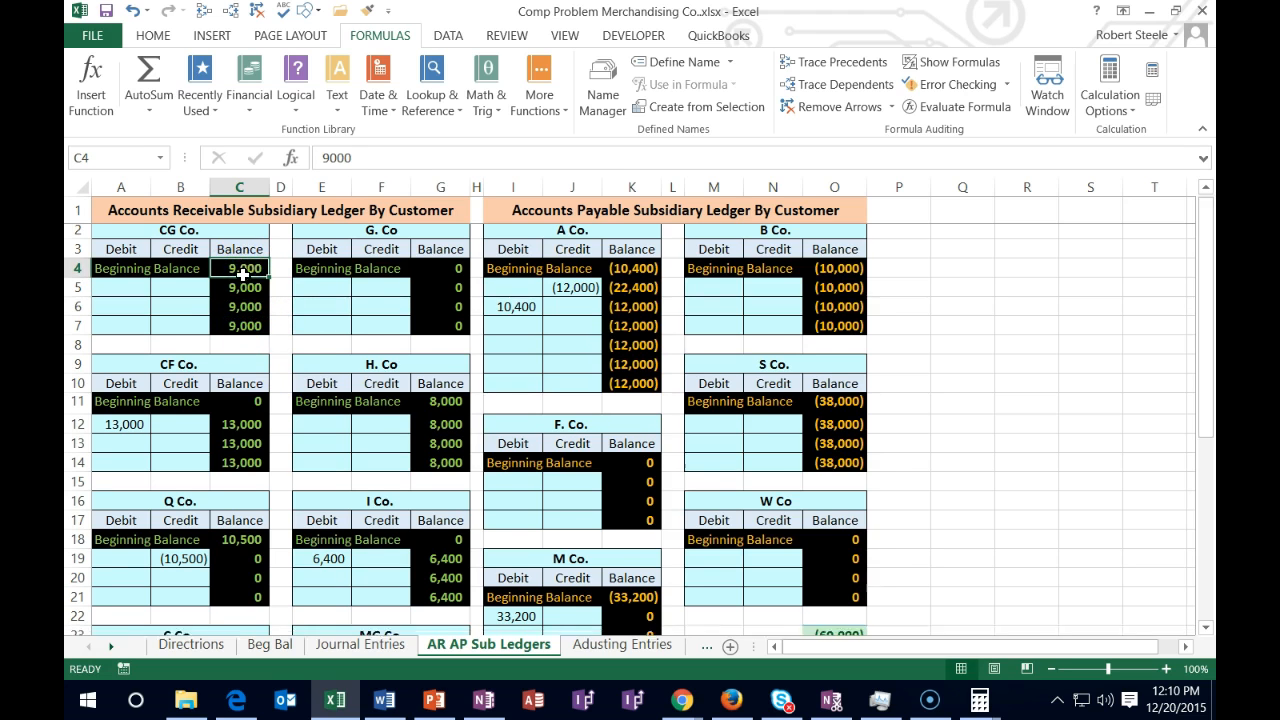
pyautogui.scroll(-7, 309, 531)
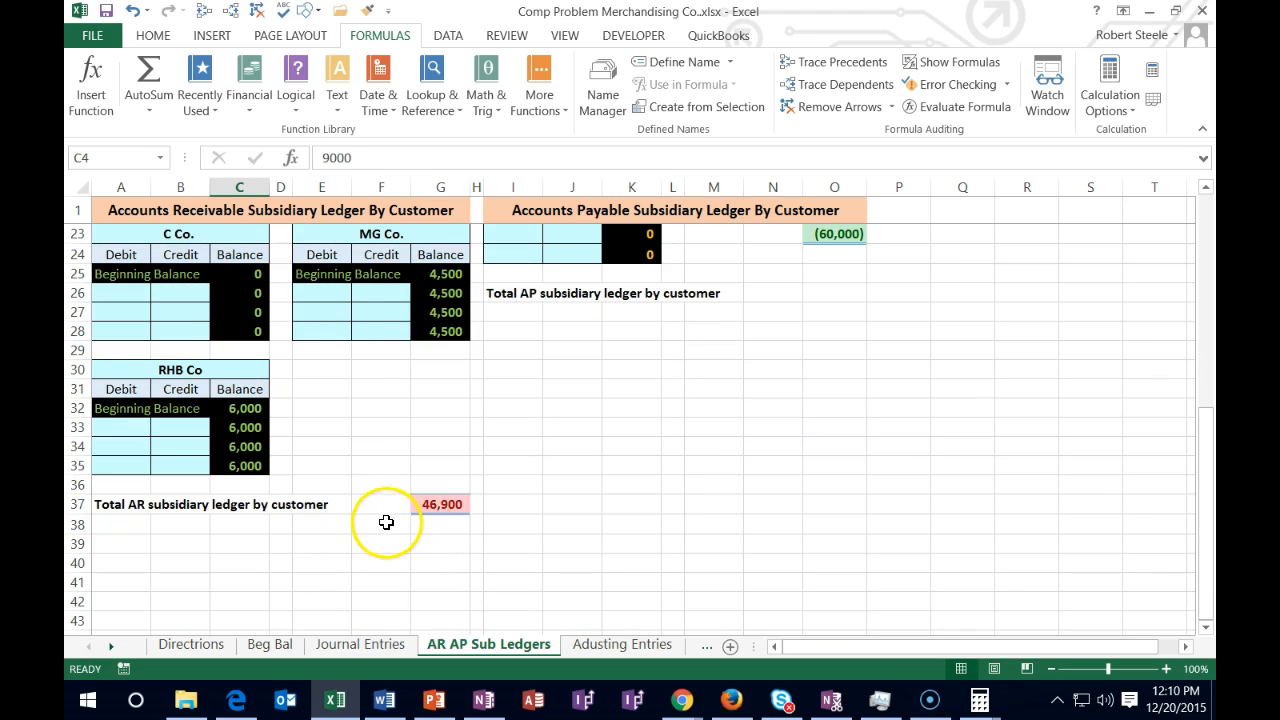
pyautogui.scroll(7, 386, 523)
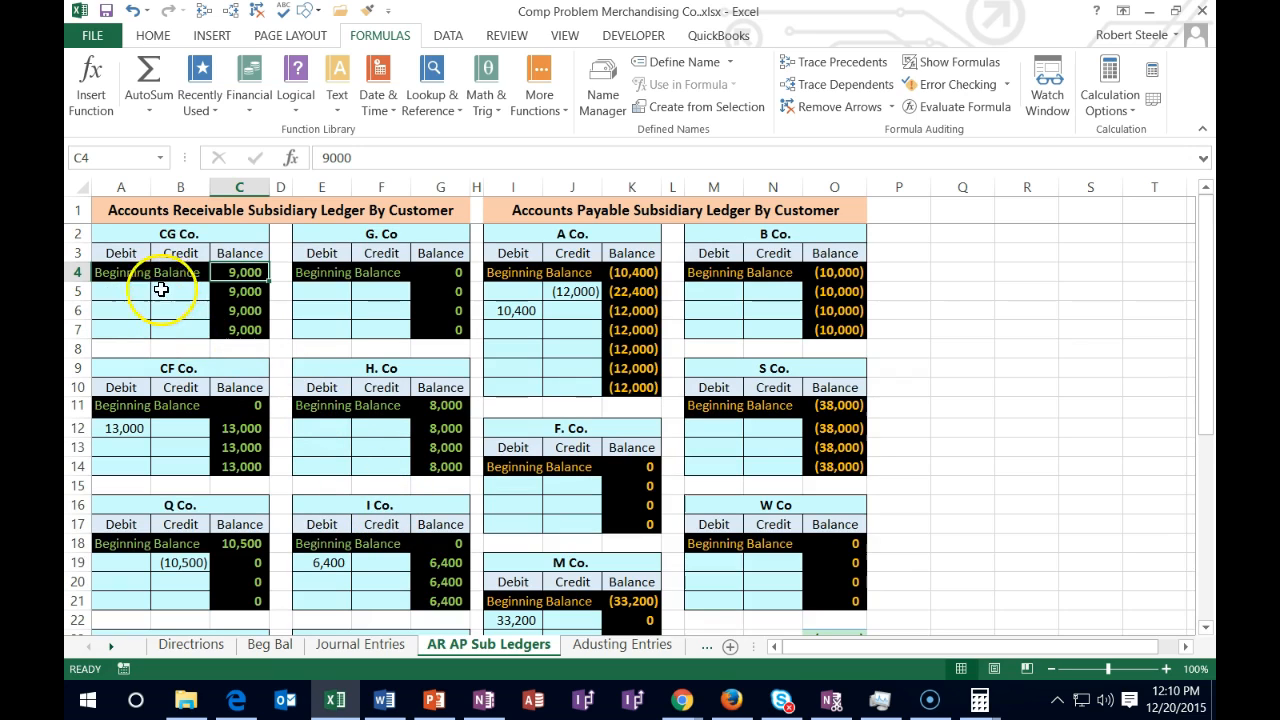
pyautogui.click(166, 289)
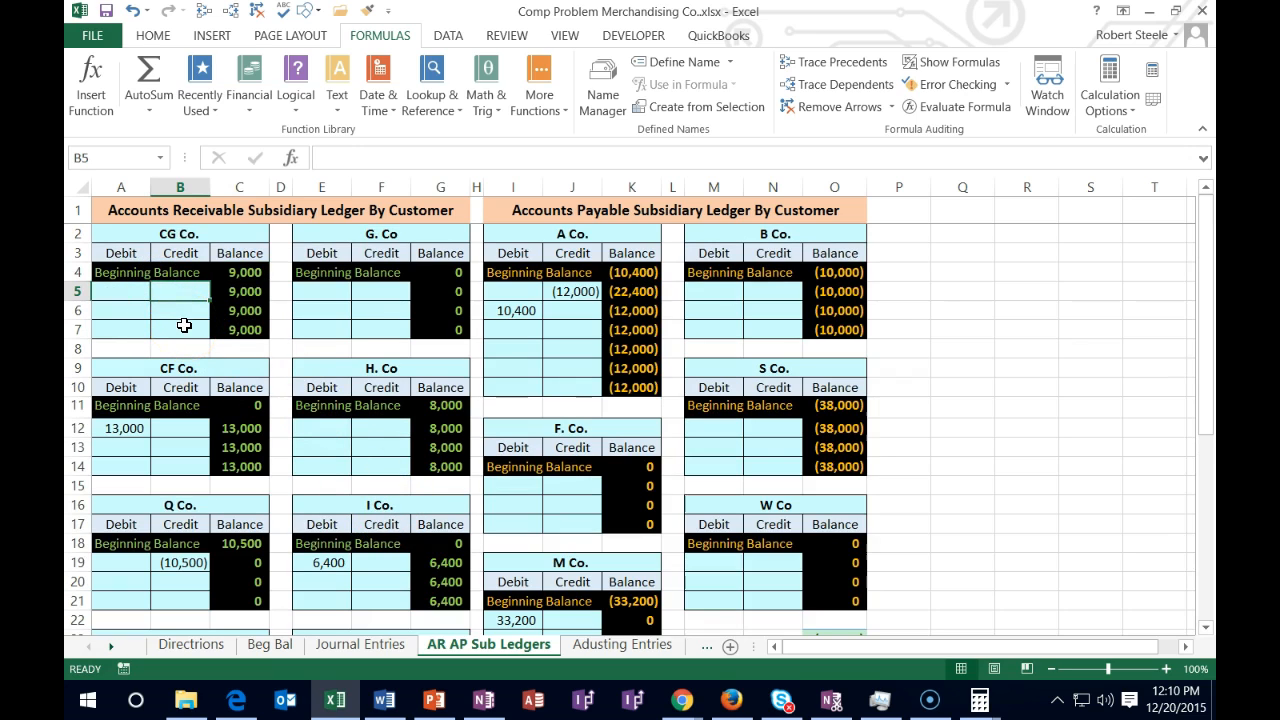
pyautogui.write('=')
pyautogui.click(348, 646)
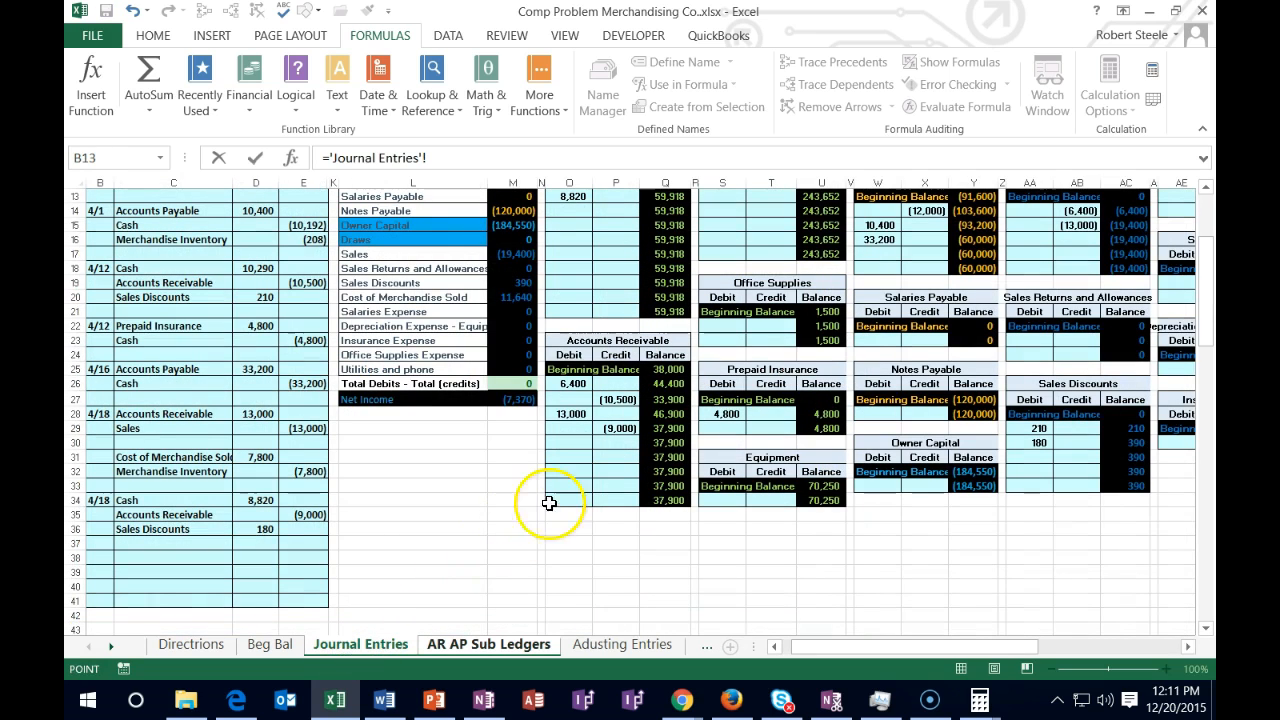
pyautogui.click(611, 427)
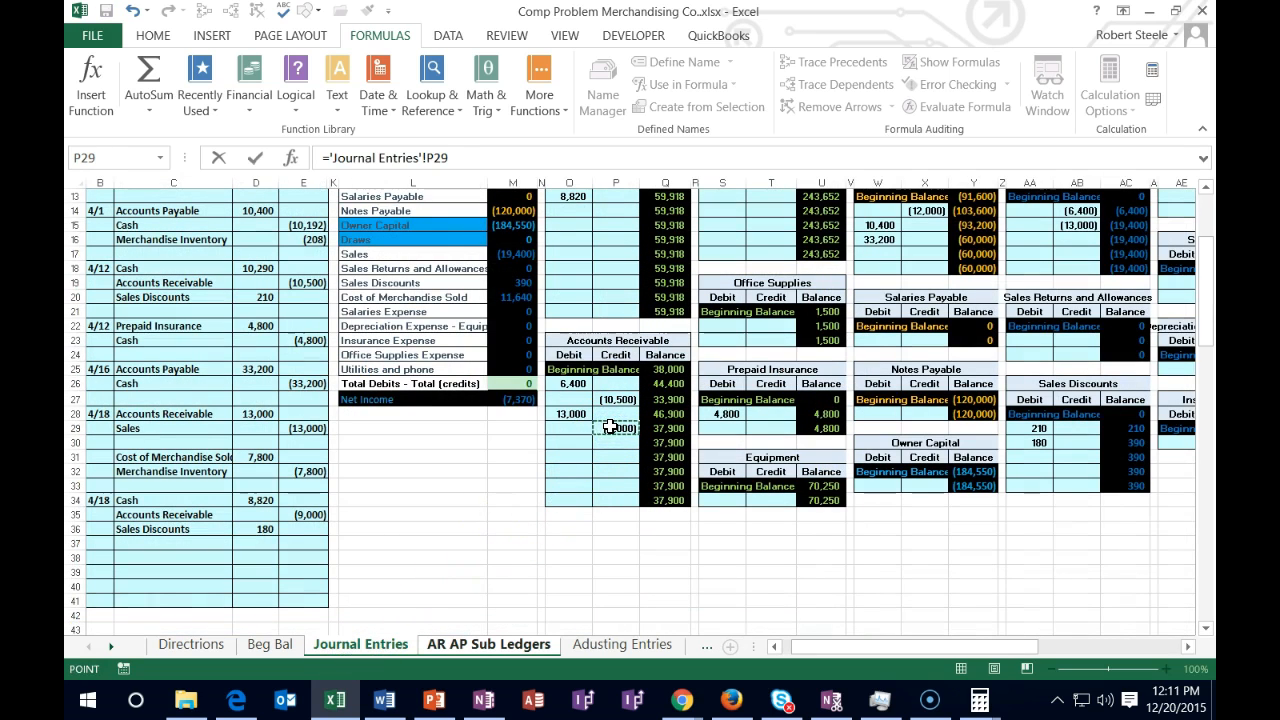
pyautogui.press('Return')
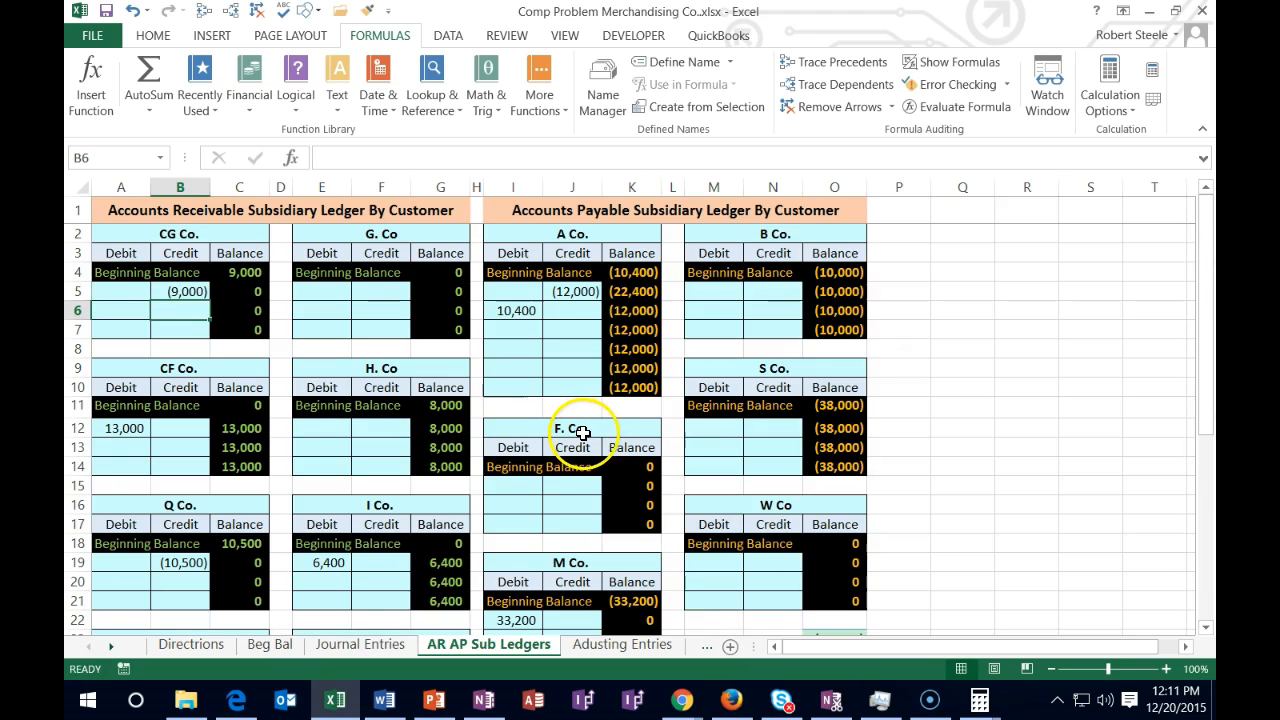
# Compare the AR subsidiary ledger total by customer with the Accounts Receivable balances in the general ledger and trial balance on the Journal Entries sheet.
pyautogui.scroll(-5, 334, 466)
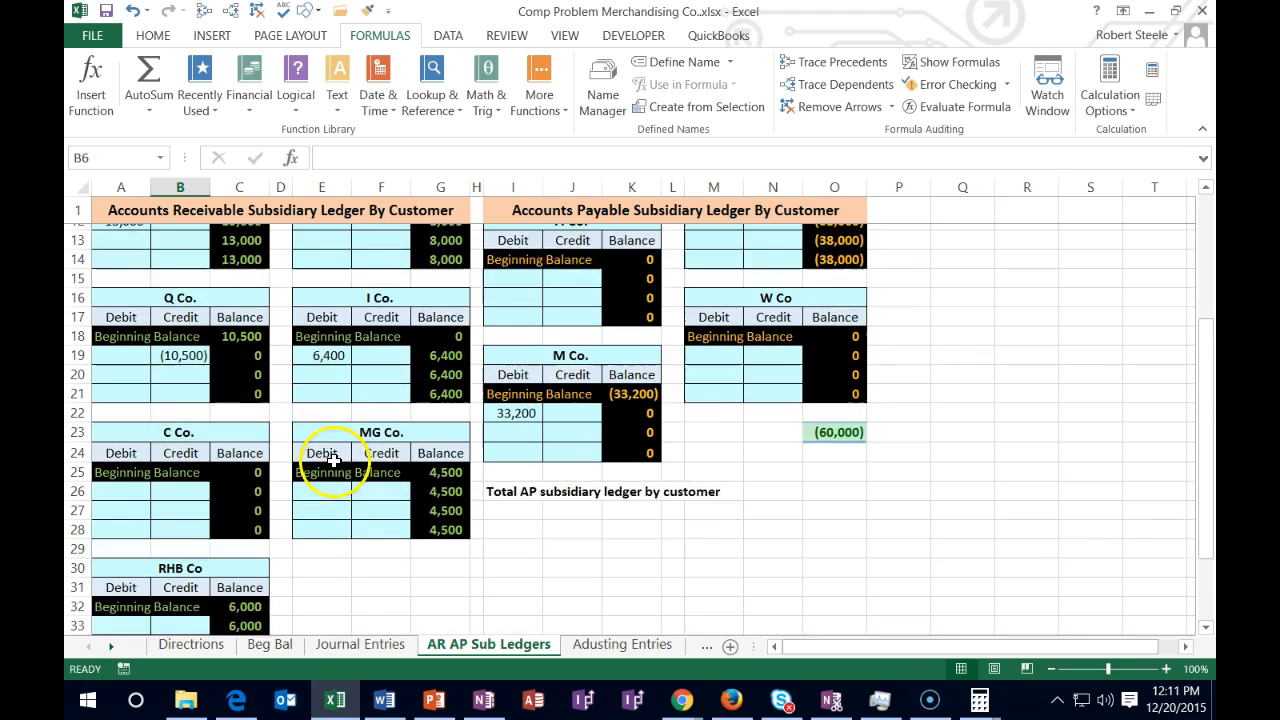
pyautogui.click(425, 612)
pyautogui.doubleClick(427, 613)
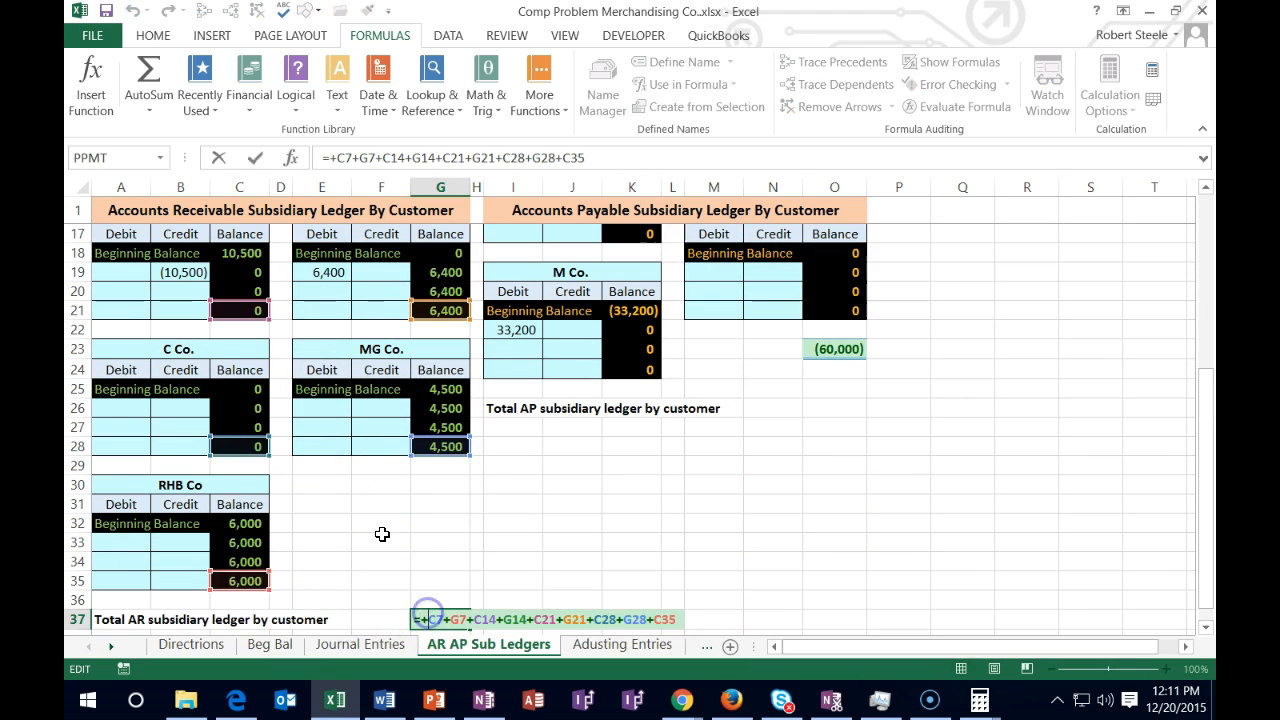
pyautogui.press('Return')
pyautogui.click(377, 648)
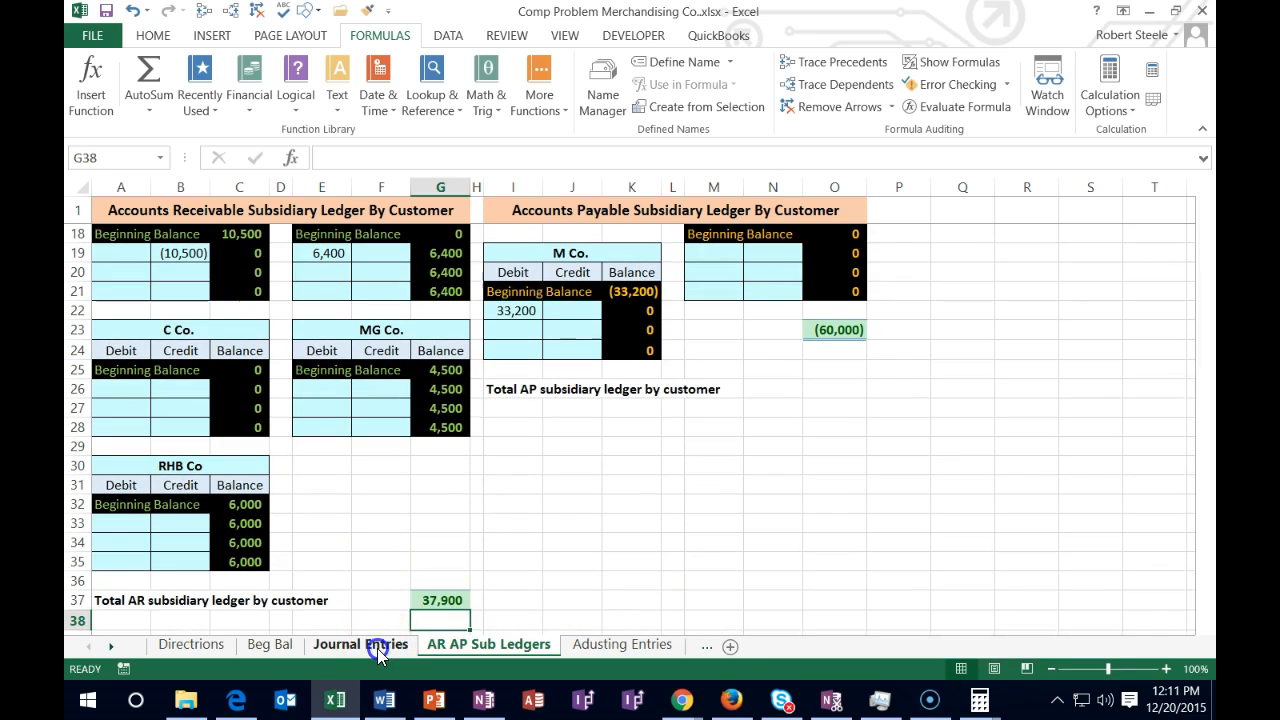
pyautogui.click(662, 499)
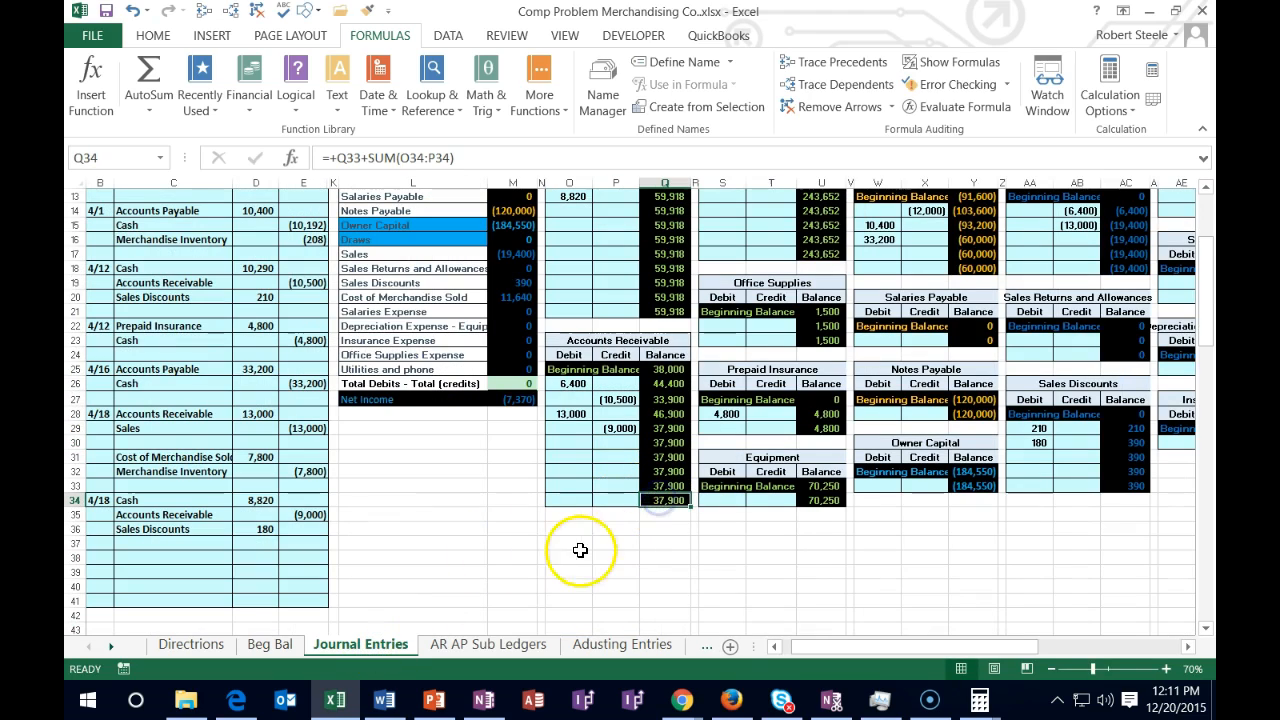
pyautogui.scroll(4, 572, 556)
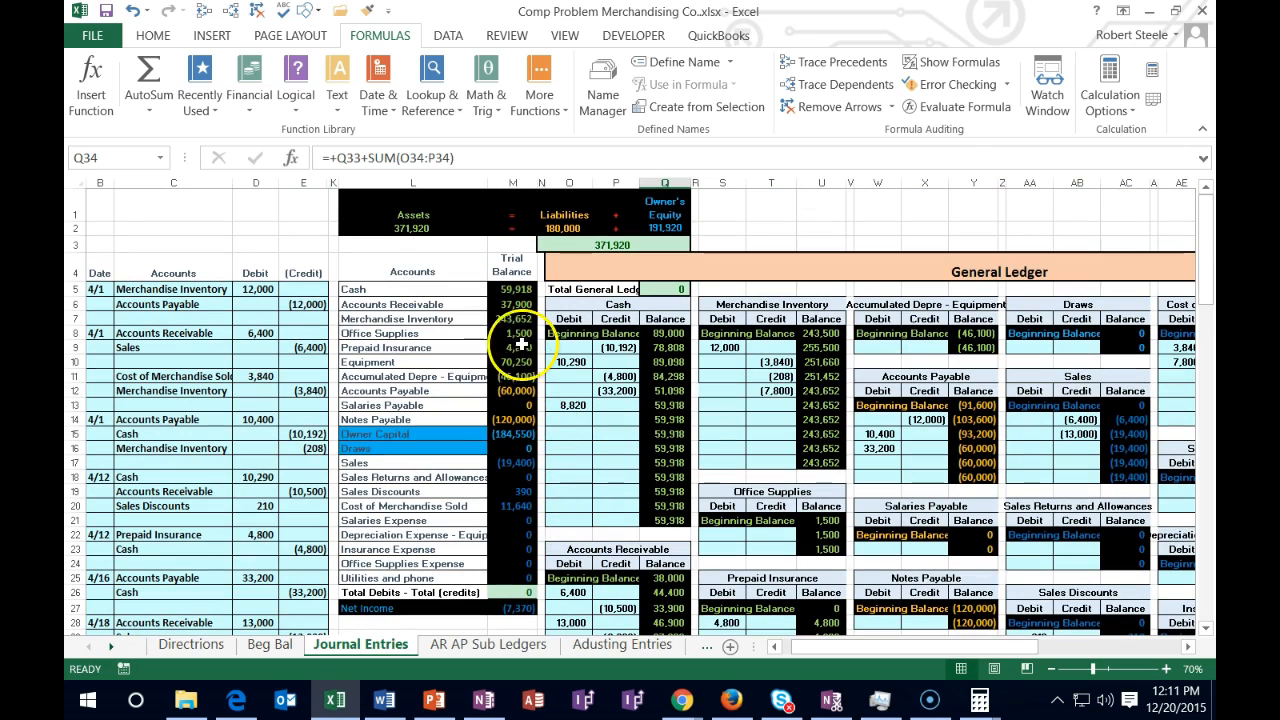
pyautogui.click(514, 304)
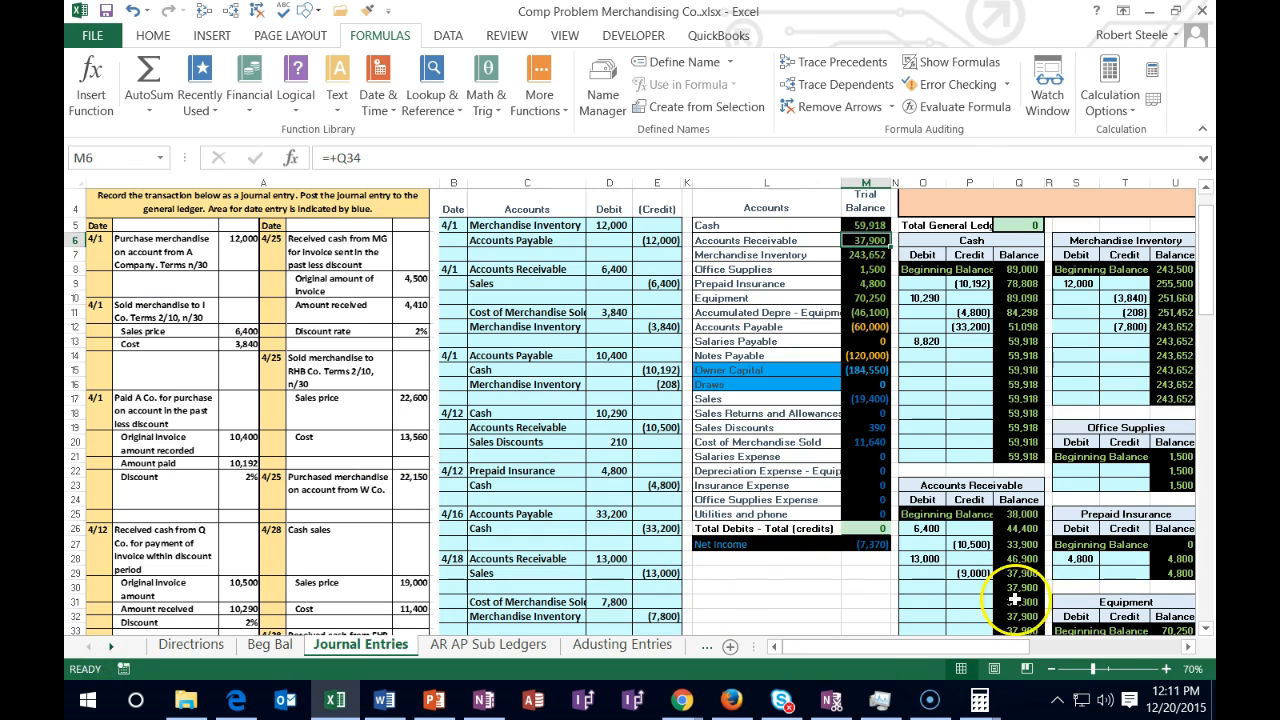
# Read the 4/25 transaction for cash received from MG on a past invoice less discount, with the sheet enlarged to 90%.
pyautogui.click(1166, 668)
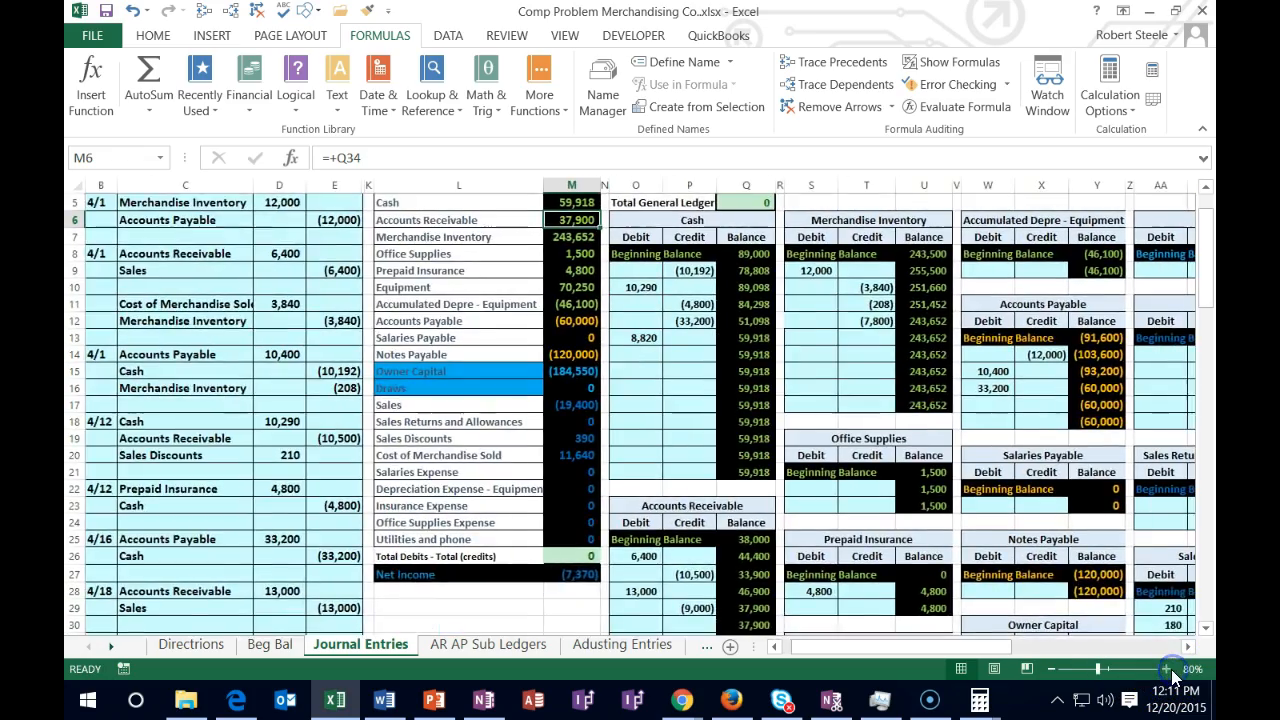
pyautogui.click(1166, 668)
pyautogui.moveTo(934, 652); pyautogui.dragTo(845, 652)
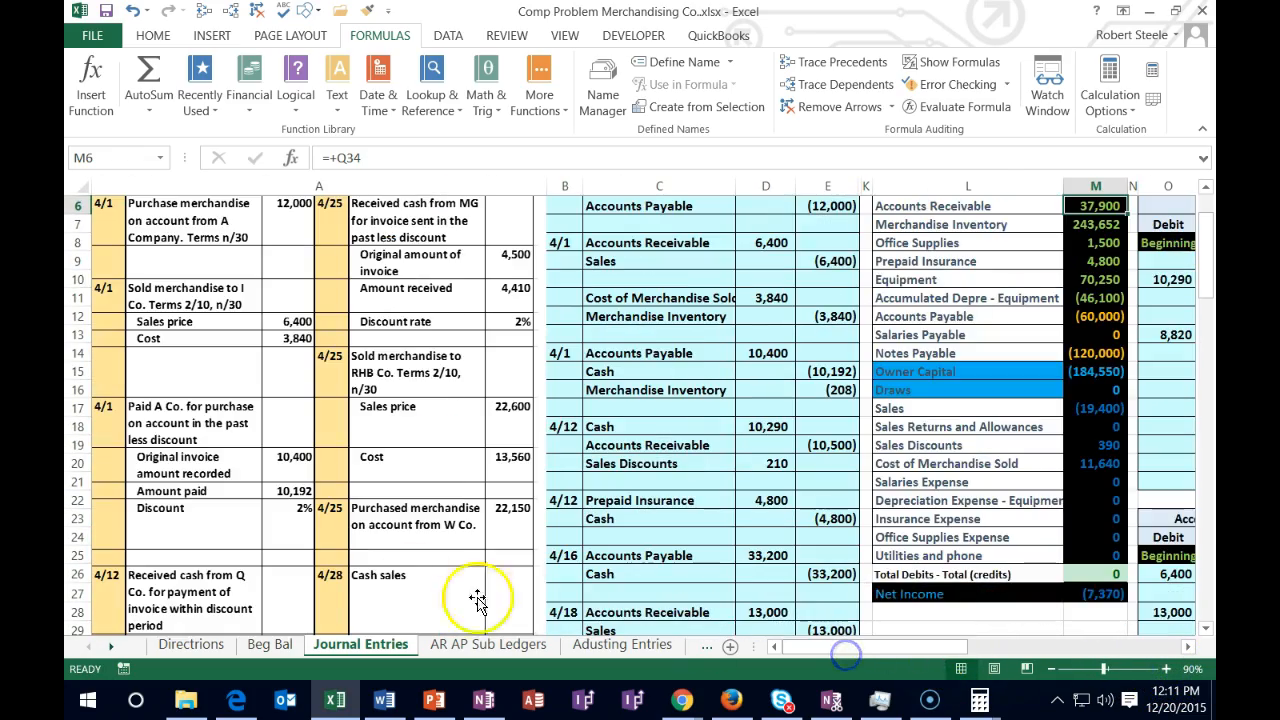
pyautogui.scroll(-6, 360, 490)
pyautogui.scroll(3, 358, 560)
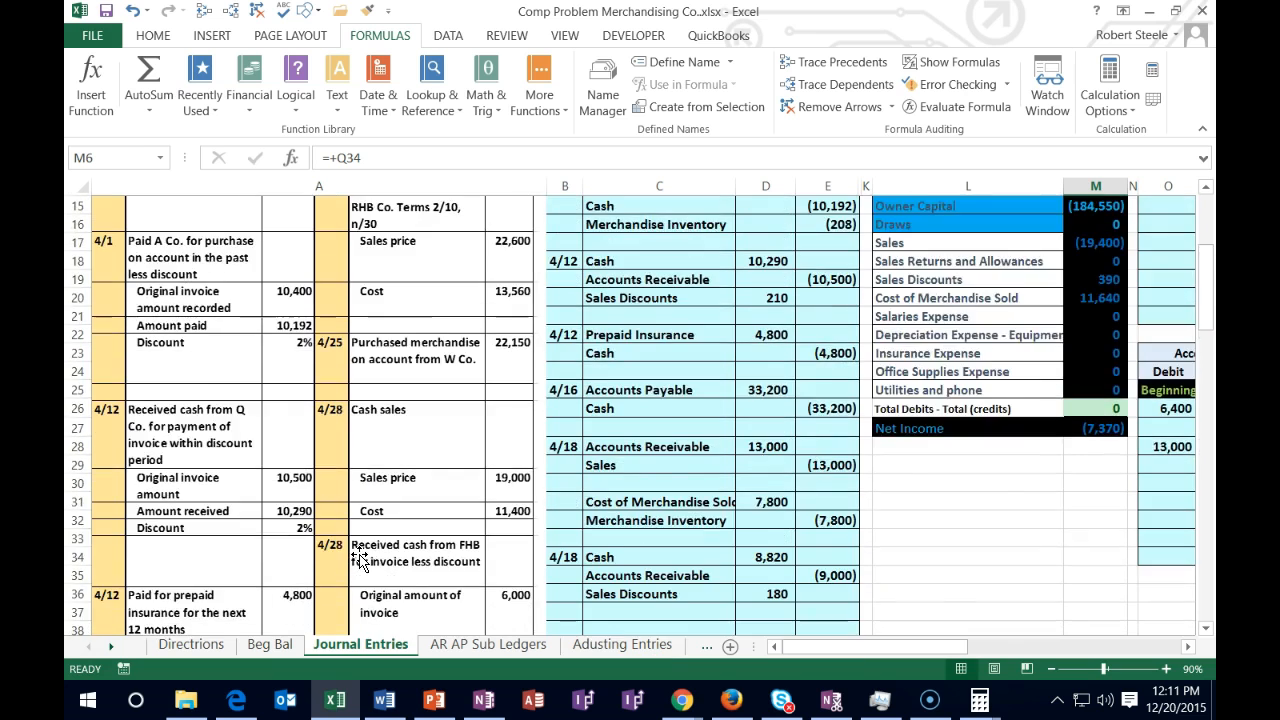
pyautogui.scroll(5, 360, 560)
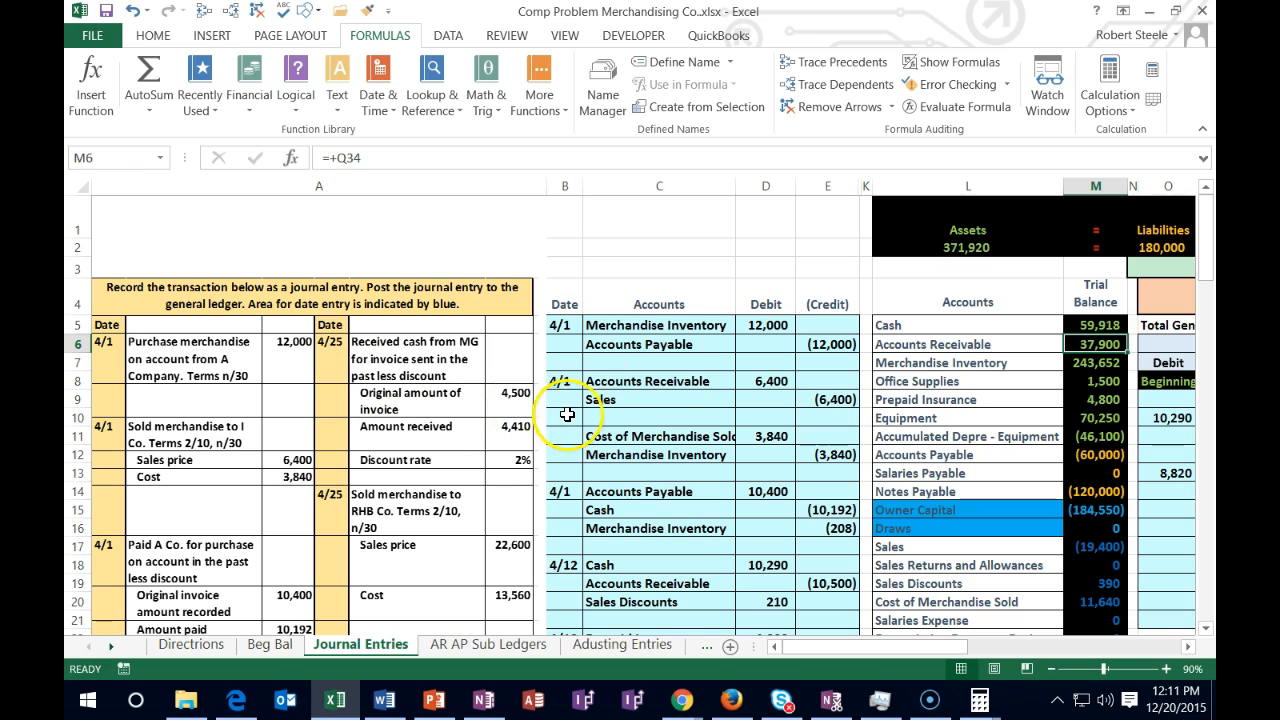
pyautogui.moveTo(872, 330); pyautogui.dragTo(1071, 322)
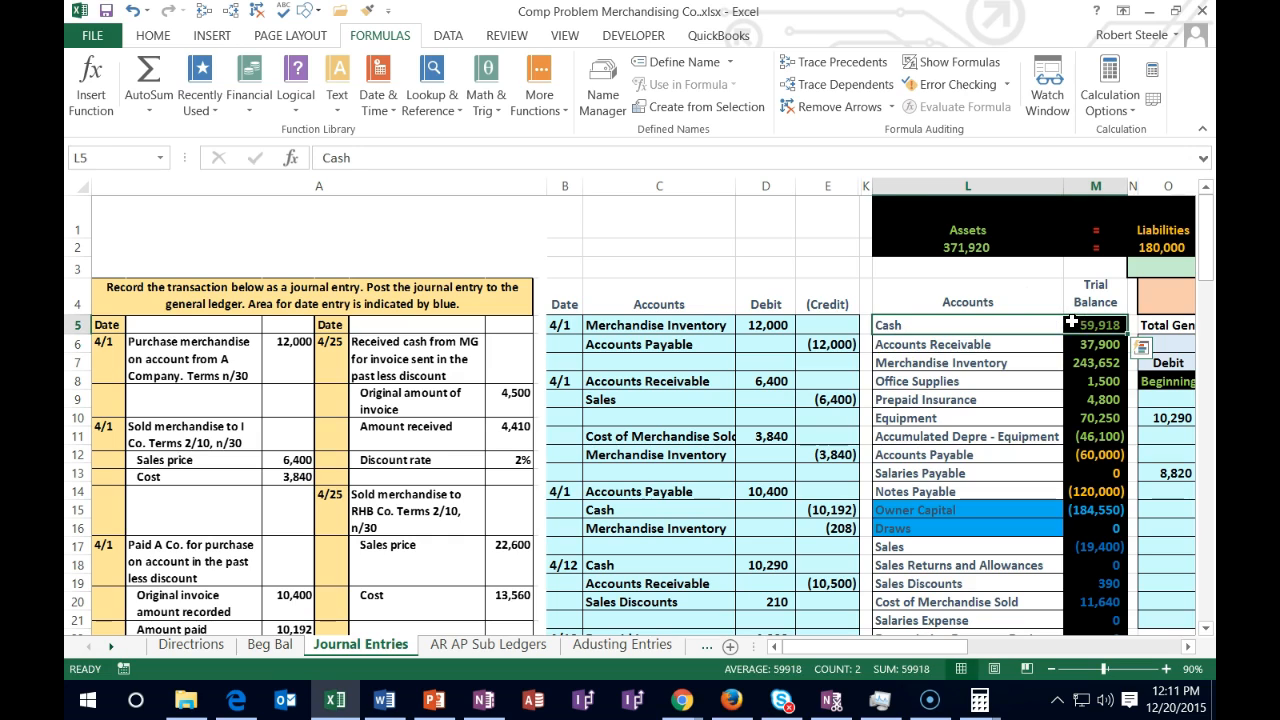
pyautogui.click(1071, 322)
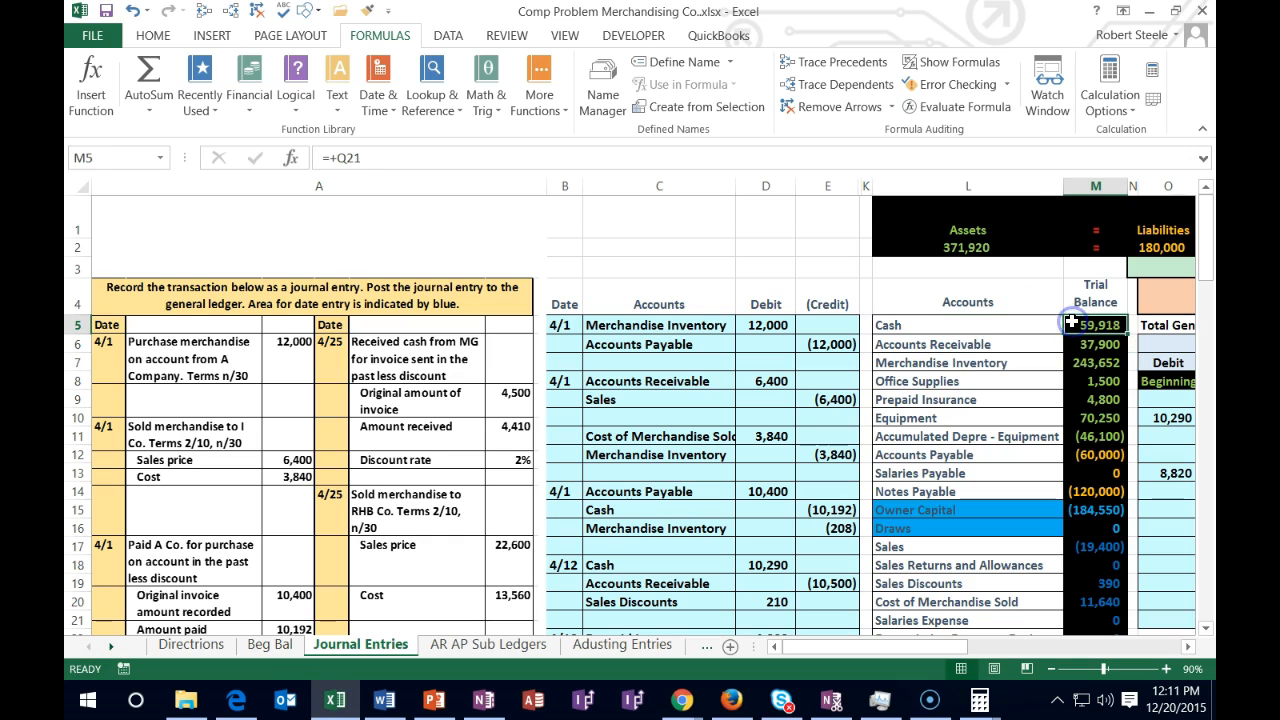
pyautogui.rightClick(1007, 321)
pyautogui.click(1022, 325)
pyautogui.scroll(-1, 820, 435)
pyautogui.scroll(-4, 820, 435)
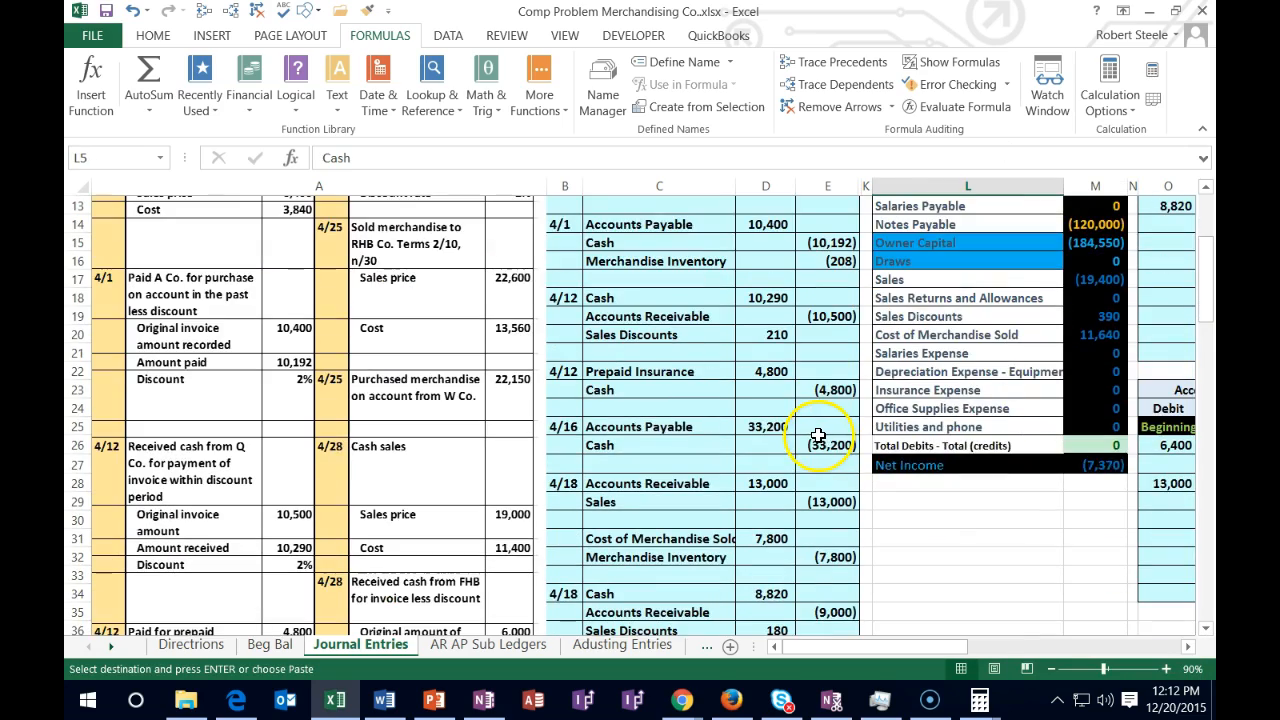
# Date the new journal entry 4/25 in B38, below the 4/18 receipt entry.
pyautogui.scroll(4, 820, 435)
pyautogui.scroll(-5, 815, 438)
pyautogui.scroll(-2, 810, 440)
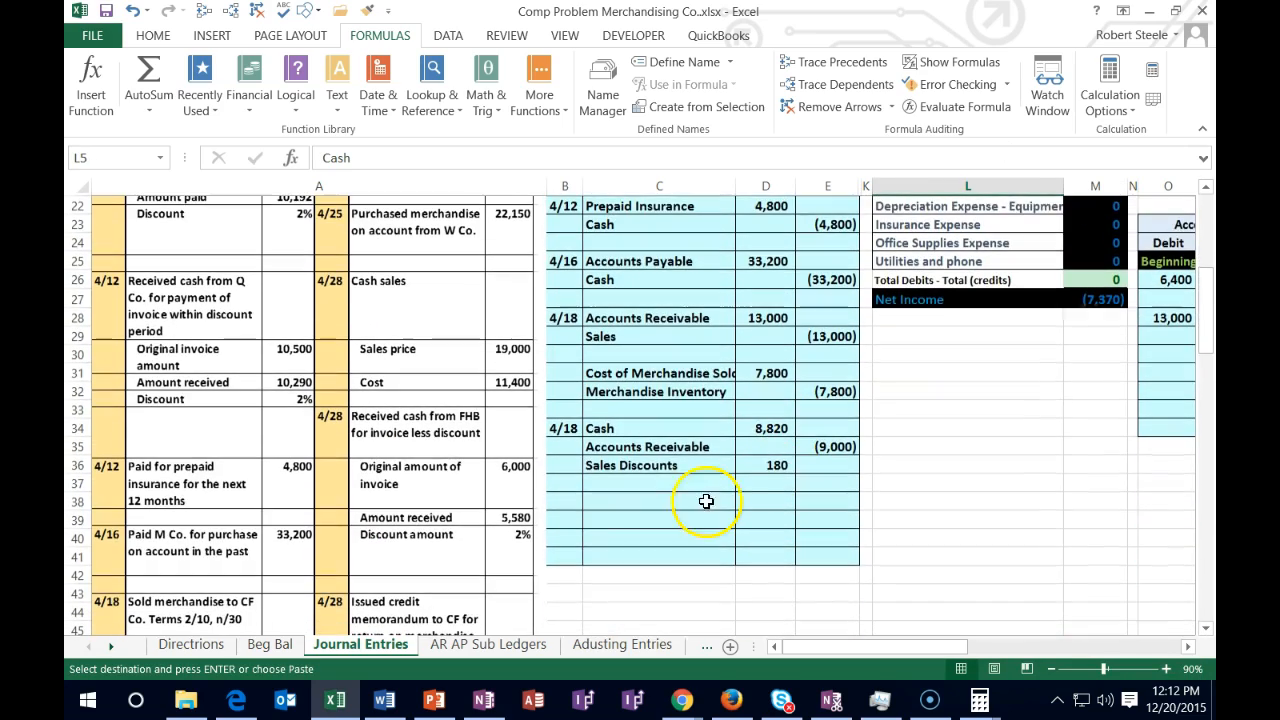
pyautogui.click(571, 505)
pyautogui.write('4/25')
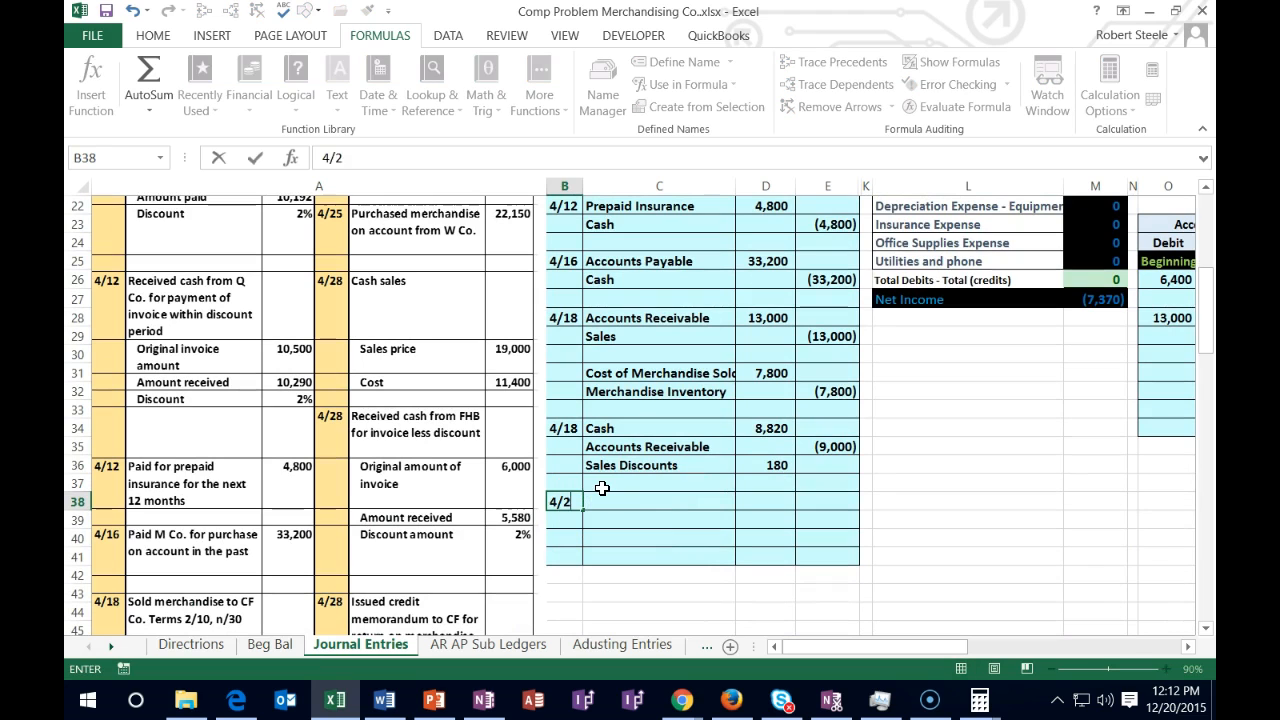
pyautogui.press('Return')
pyautogui.rightClick(634, 503)
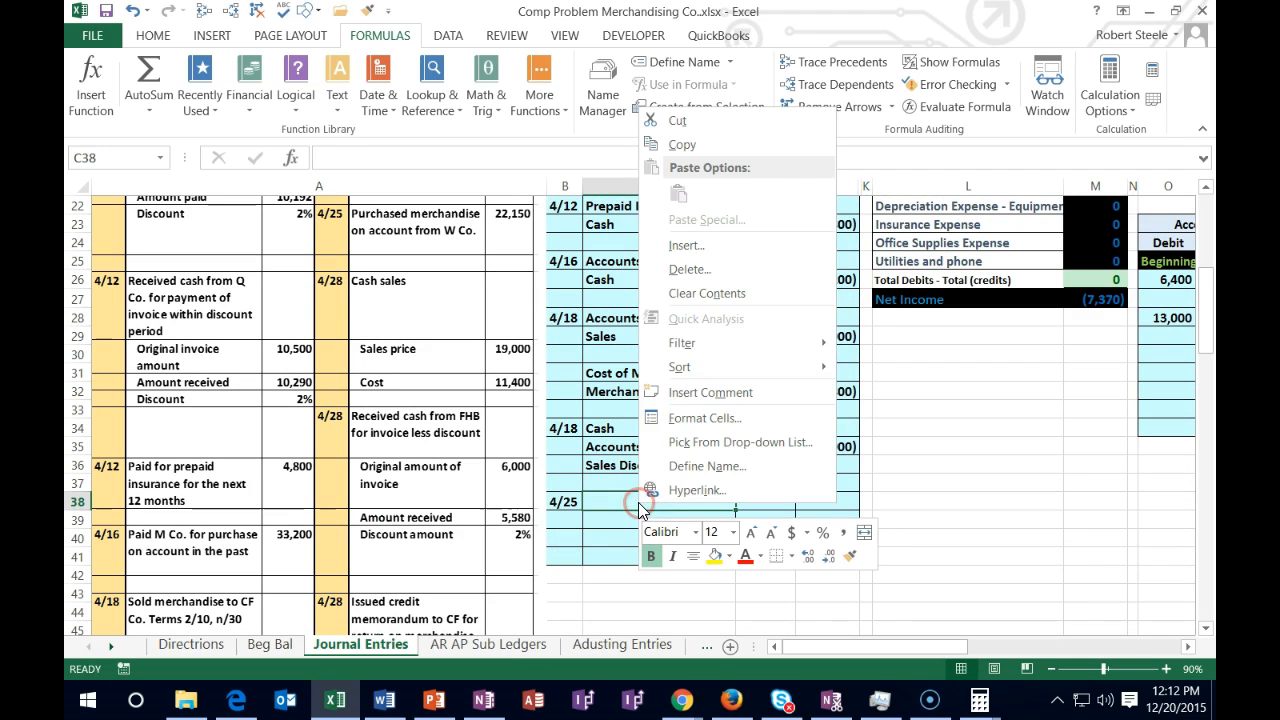
pyautogui.press('Escape')
# Copy the Cash account name from the trial balance and paste it as values into C38 of the 4/25 entry.
pyautogui.scroll(7, 826, 443)
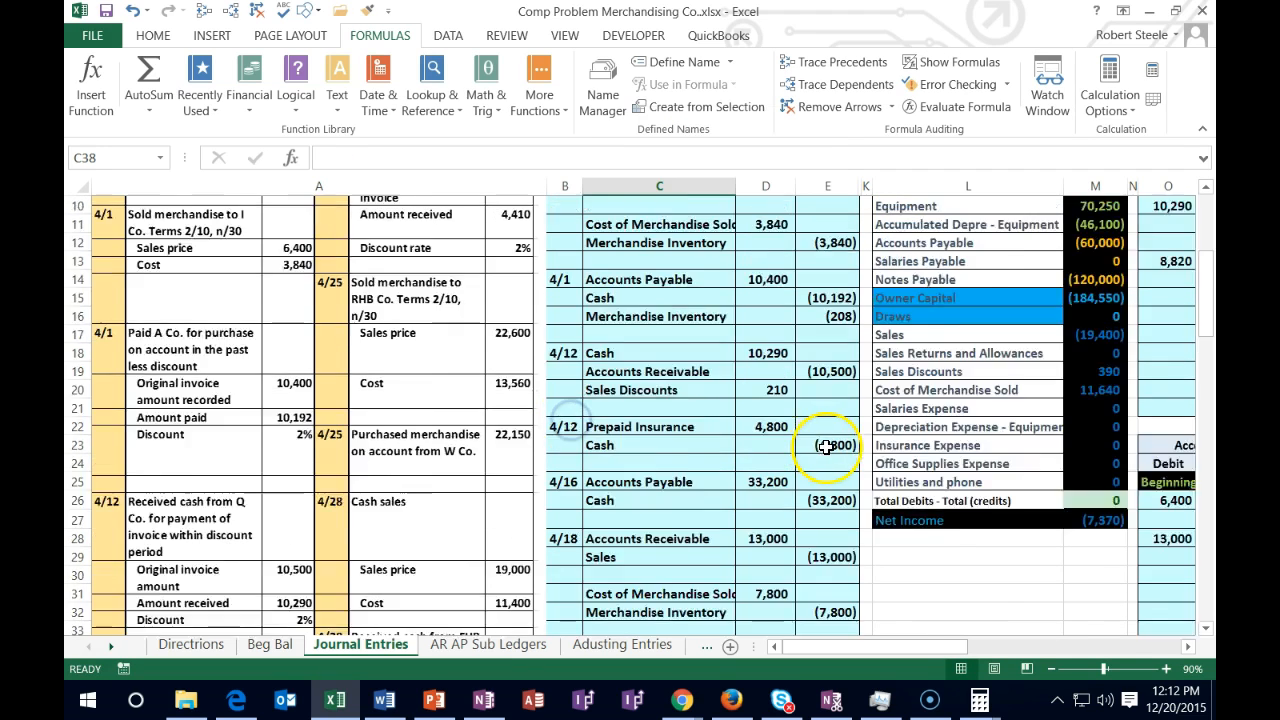
pyautogui.rightClick(933, 322)
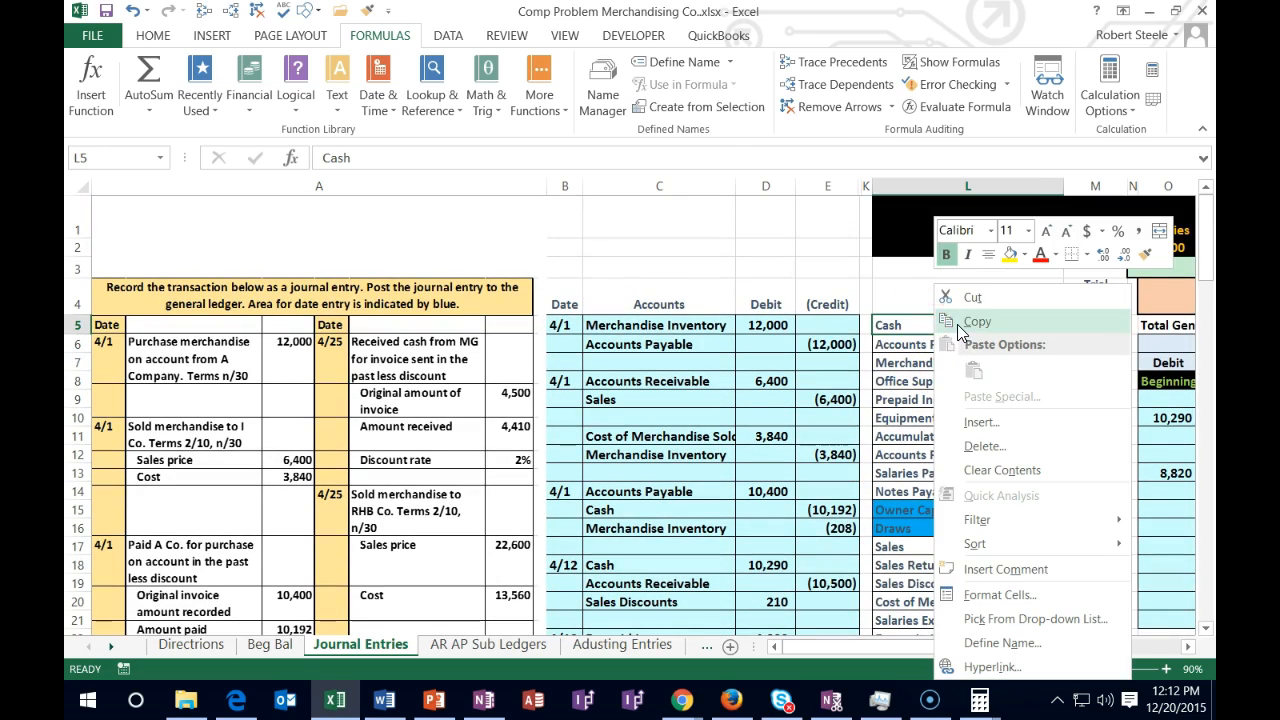
pyautogui.click(957, 323)
pyautogui.scroll(-6, 594, 491)
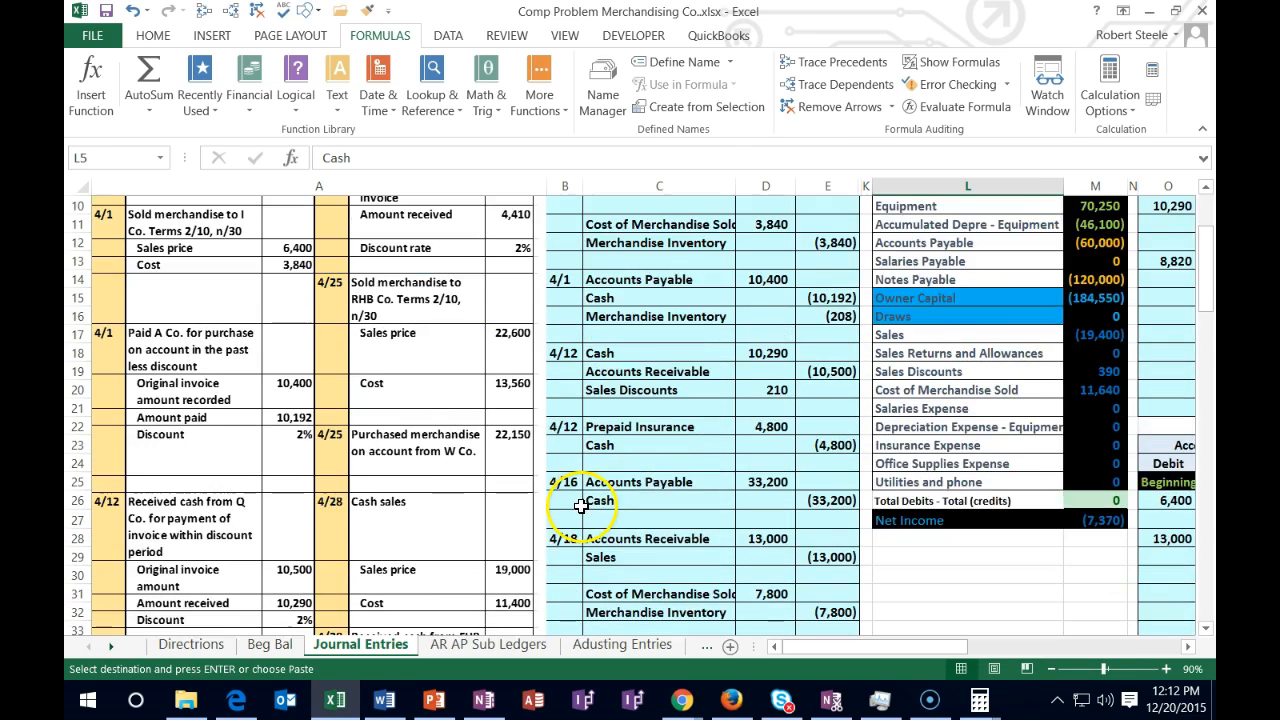
pyautogui.rightClick(617, 553)
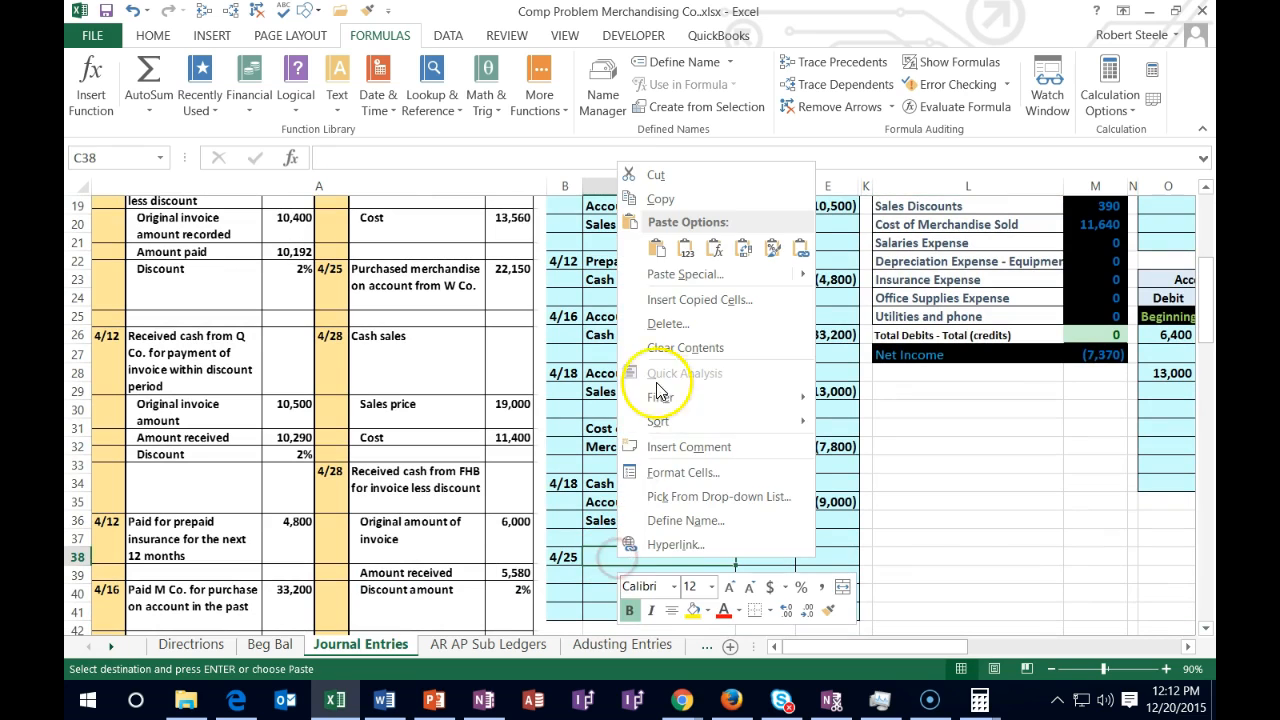
pyautogui.click(677, 257)
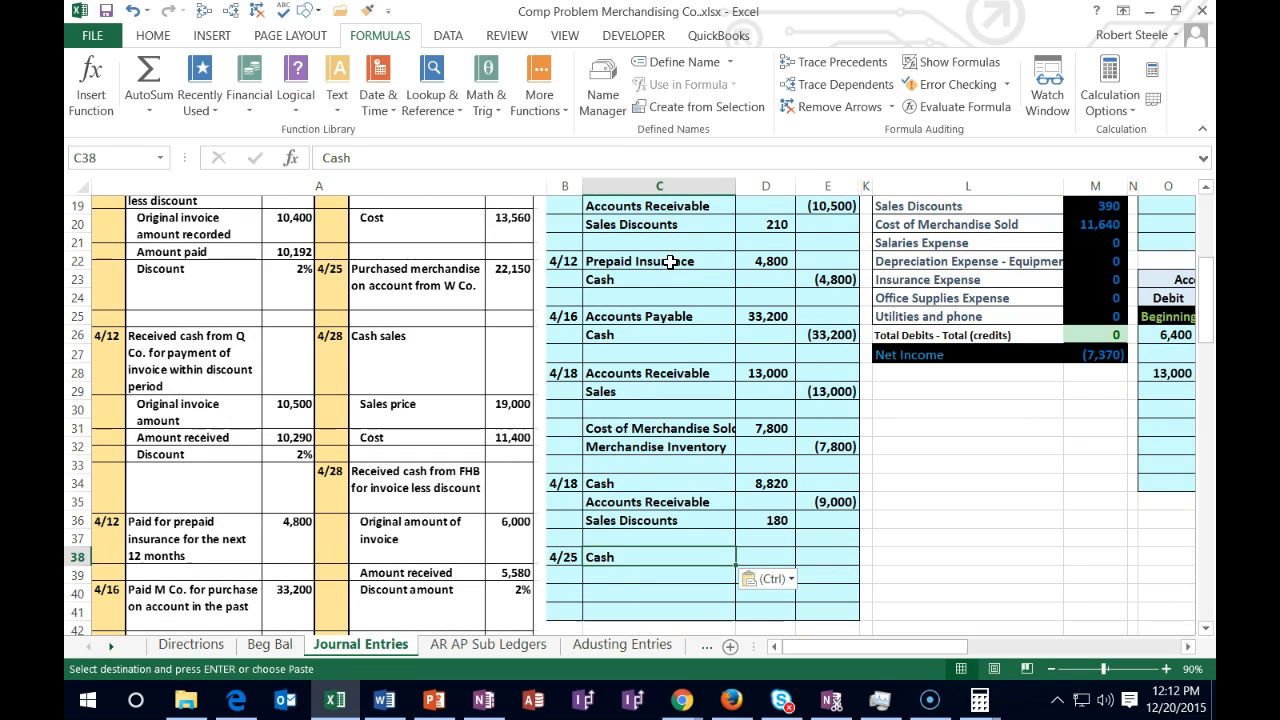
# Copy the Accounts Receivable account name from the trial balance and paste it as values into C39, under Cash.
pyautogui.scroll(6, 620, 460)
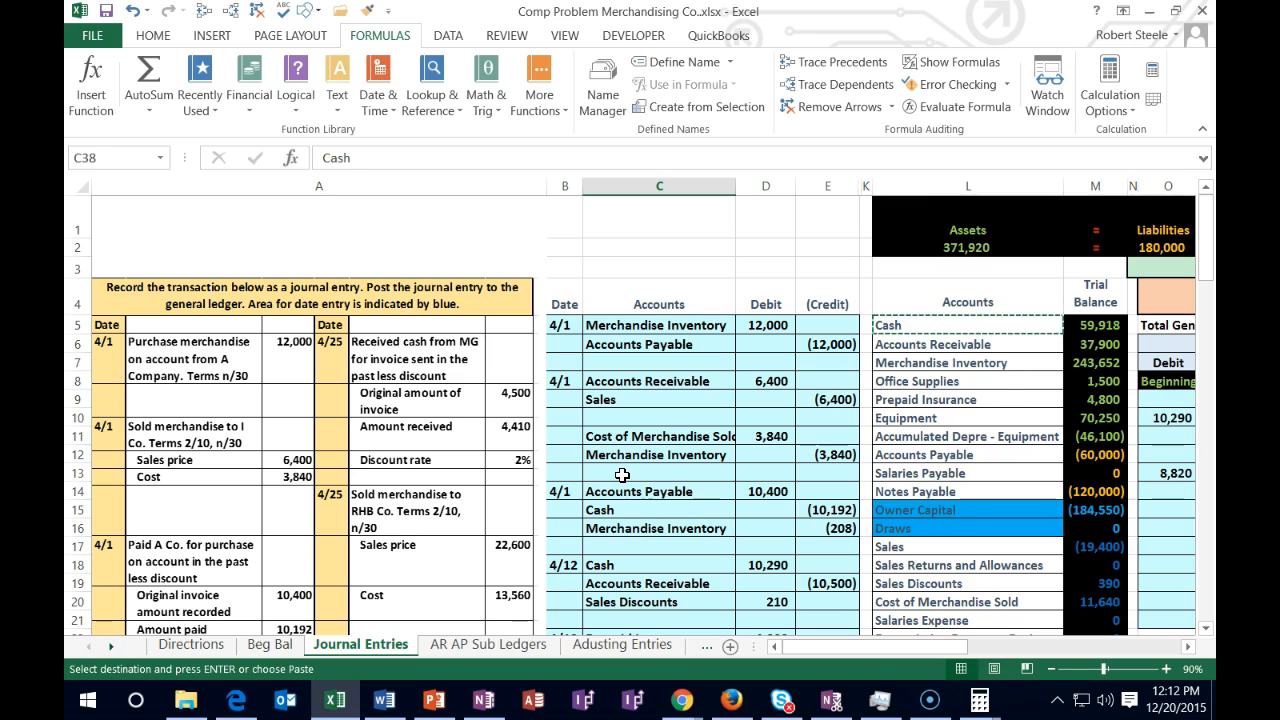
pyautogui.click(916, 545)
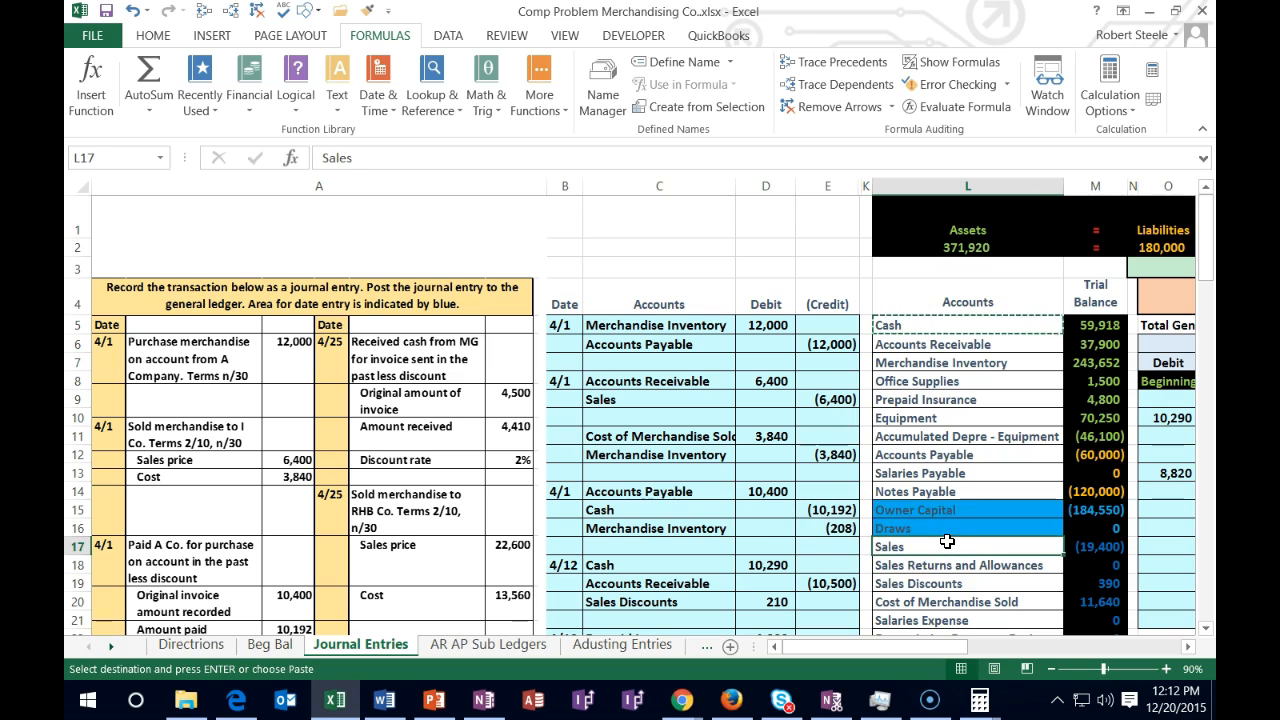
pyautogui.click(1019, 343)
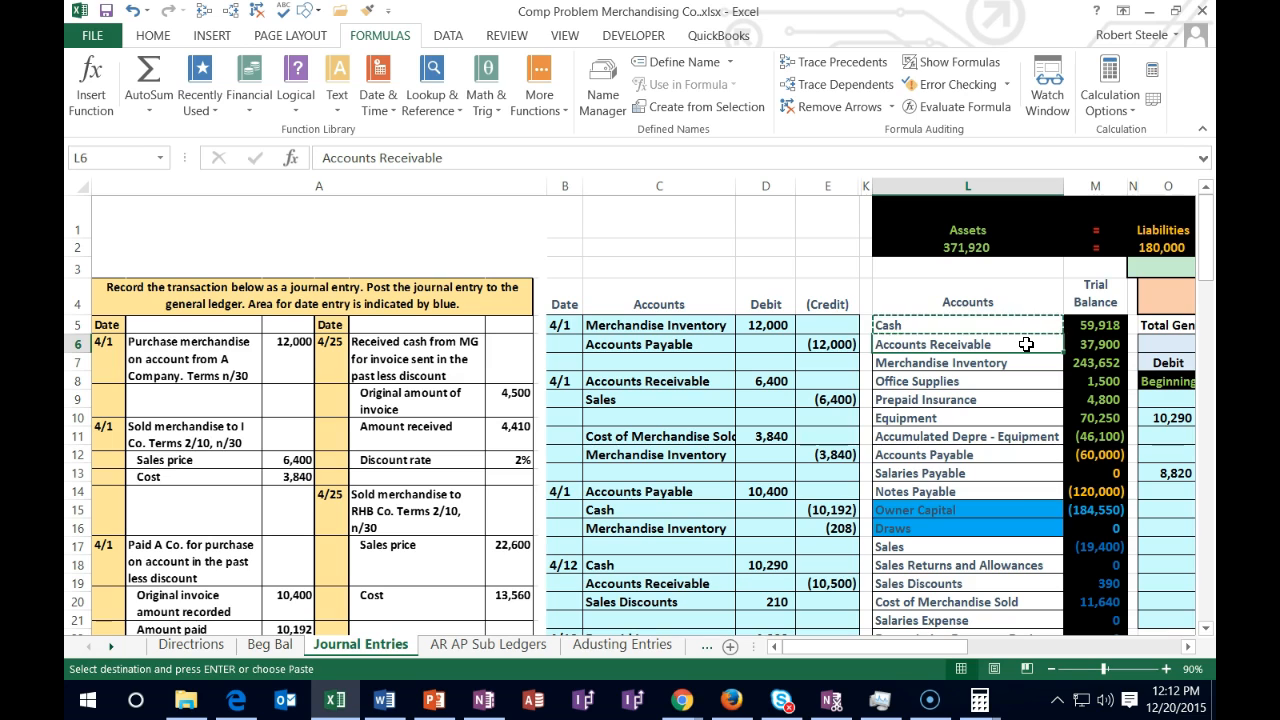
pyautogui.rightClick(1026, 344)
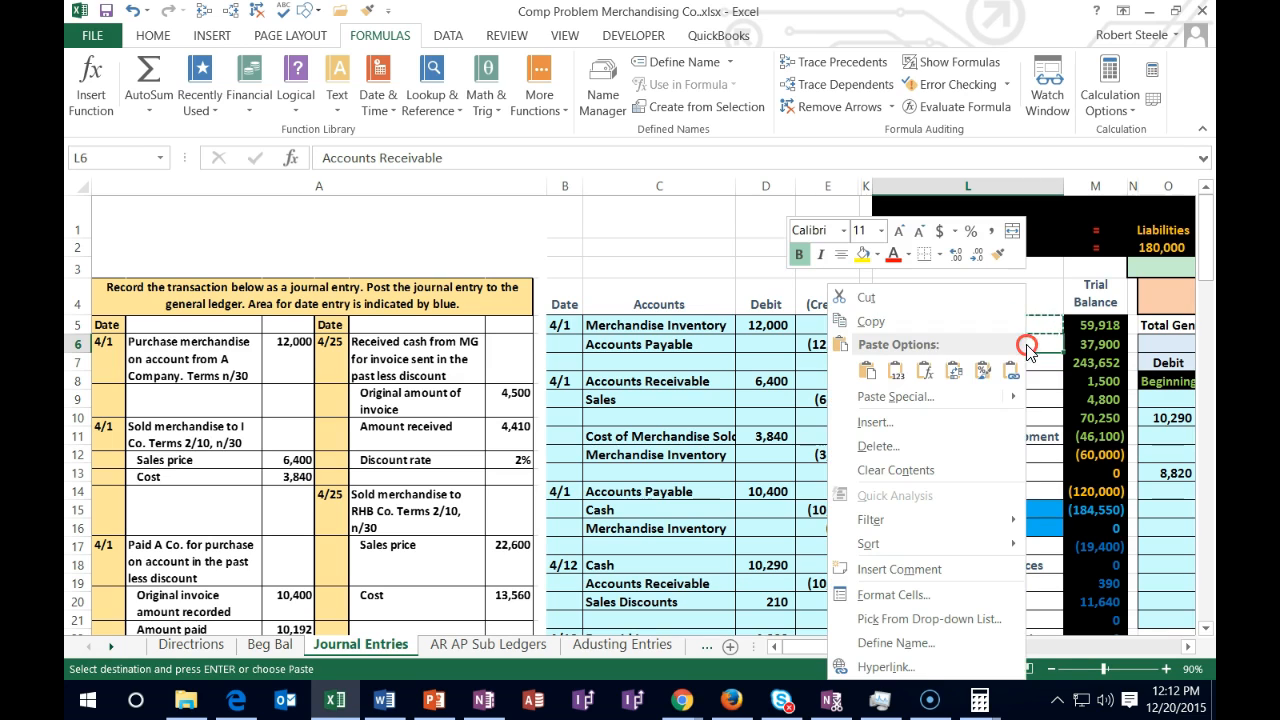
pyautogui.click(938, 330)
pyautogui.scroll(-7, 800, 440)
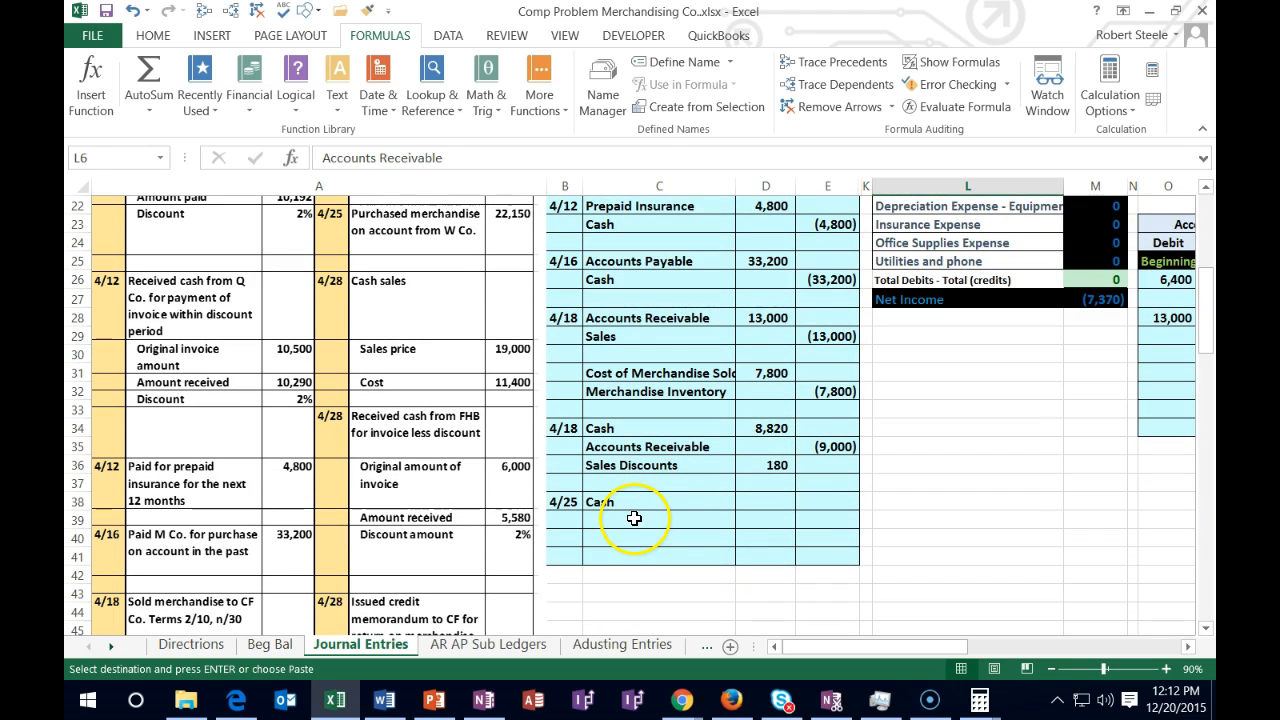
pyautogui.rightClick(645, 510)
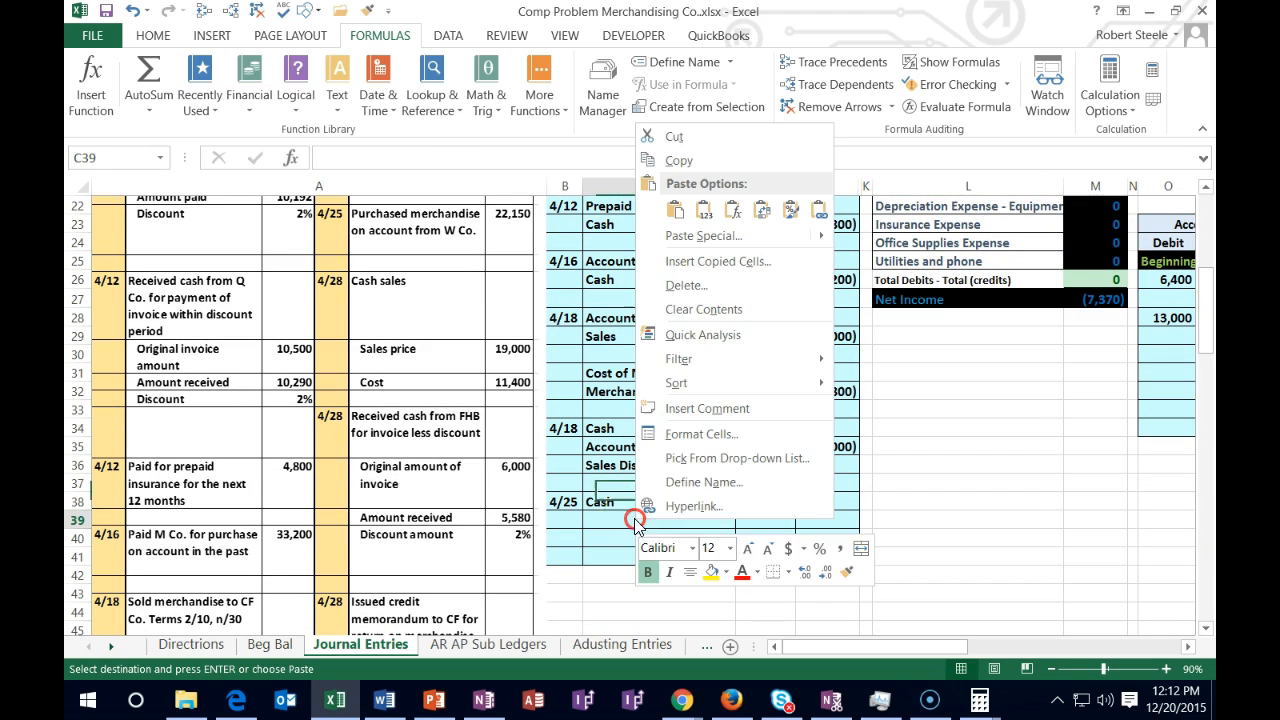
pyautogui.click(704, 208)
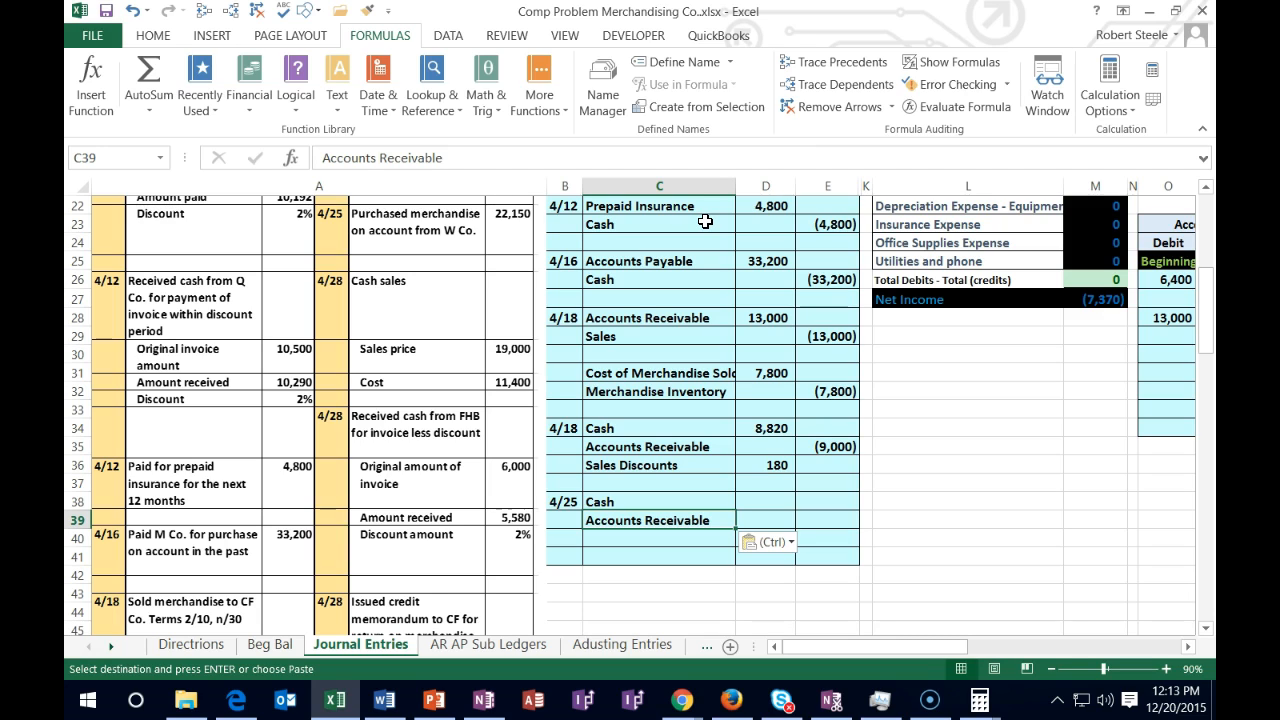
# In Calculator, work out the discount on MG's 4/25 invoice as 4500 × .02 and subtract 4500 from the result.
pyautogui.scroll(7, 760, 430)
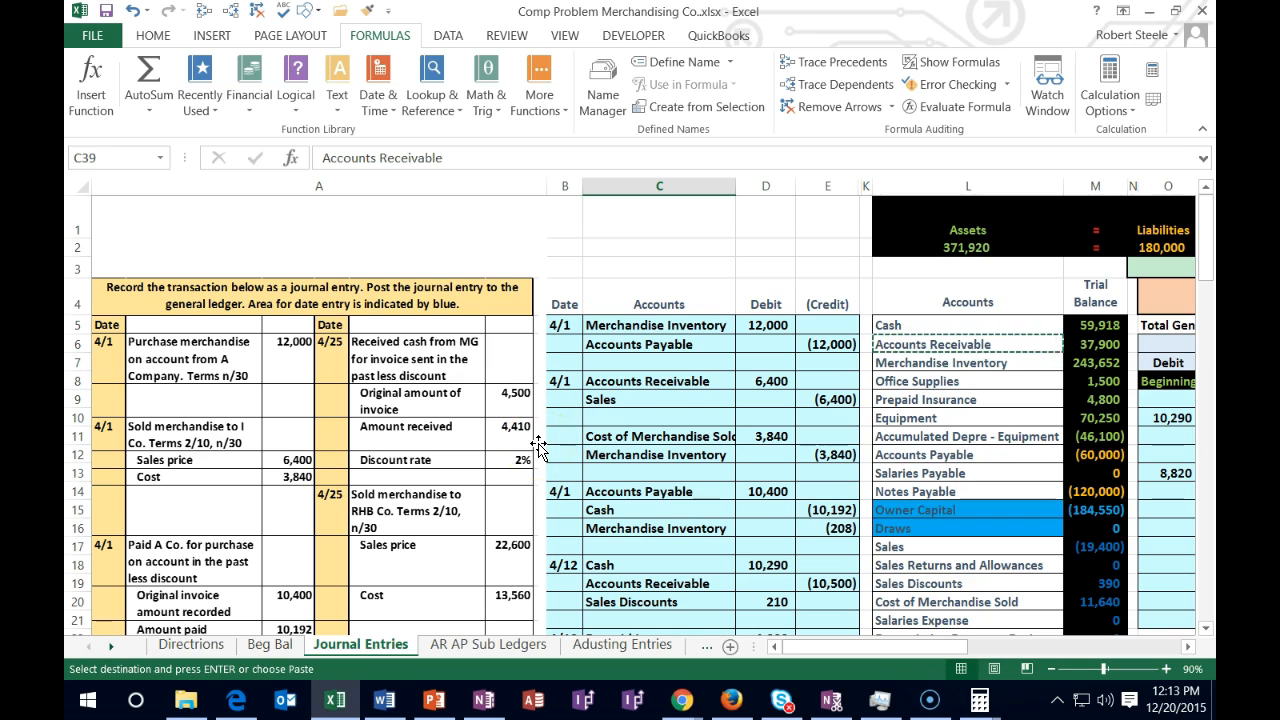
pyautogui.hotkey('alt', 'Tab')
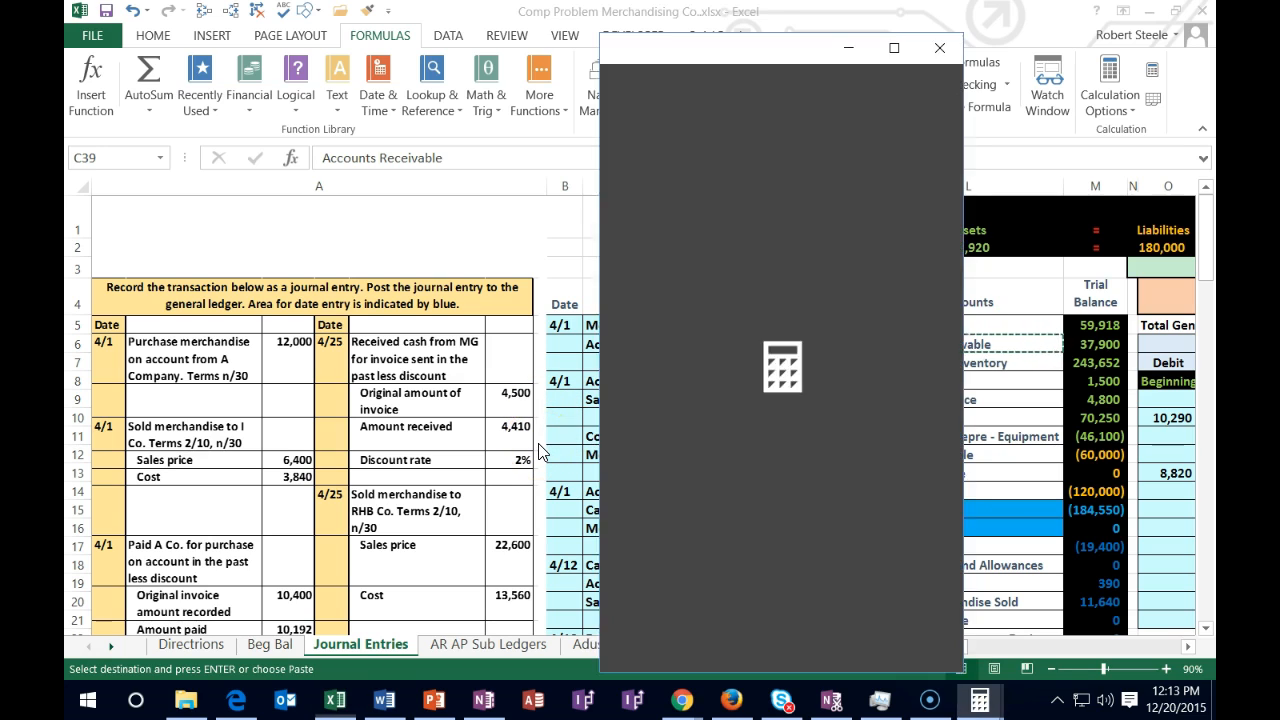
pyautogui.write('4500')
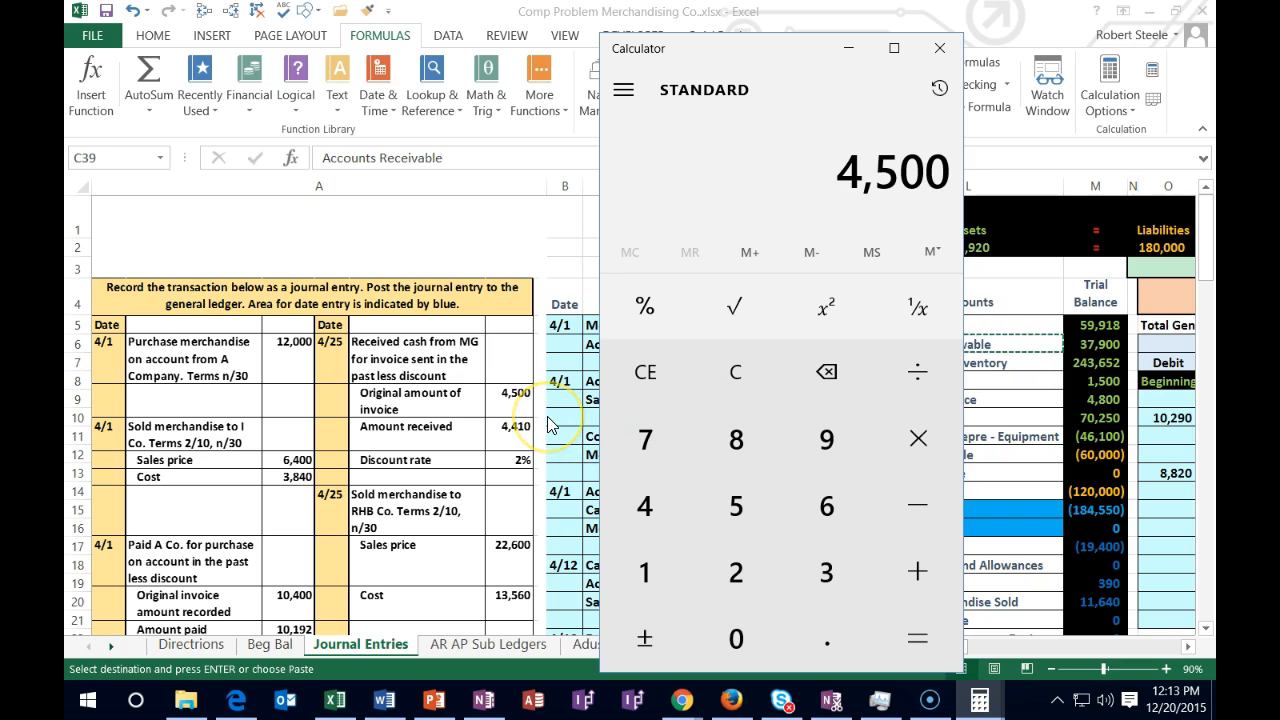
pyautogui.write('.02')
pyautogui.press('Return')
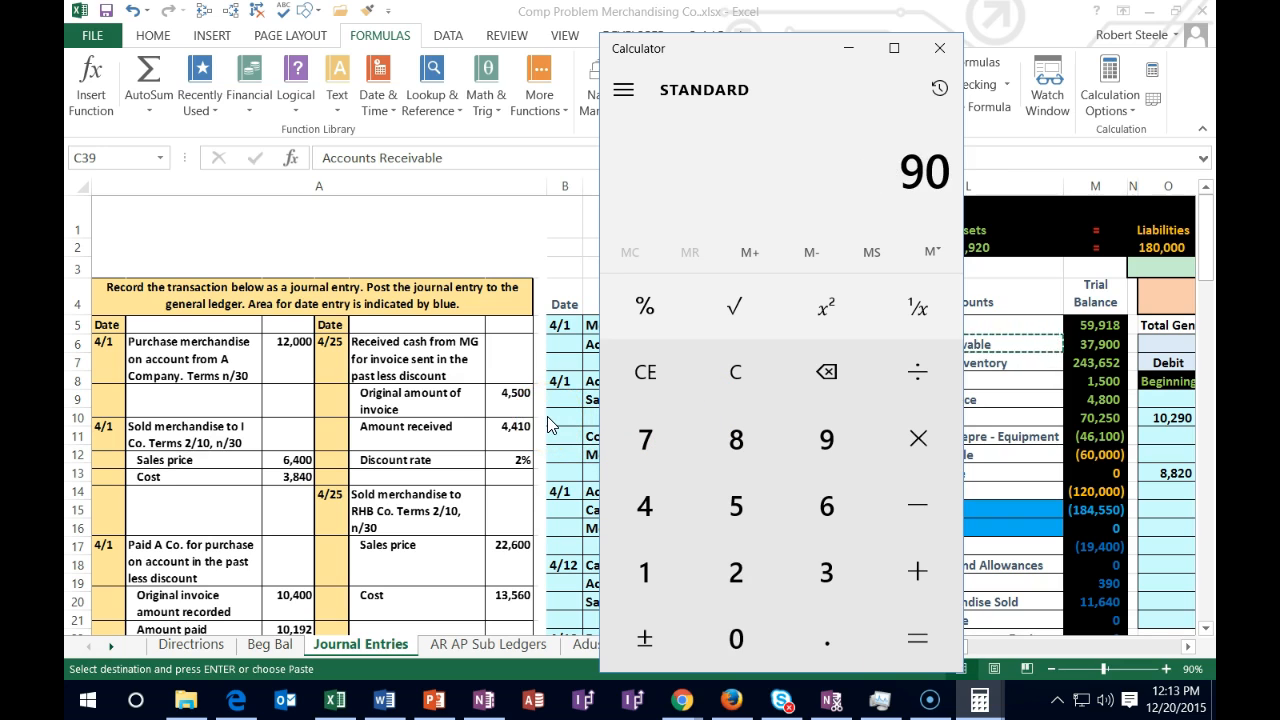
pyautogui.press('-')
pyautogui.write('4500')
pyautogui.press('Return')
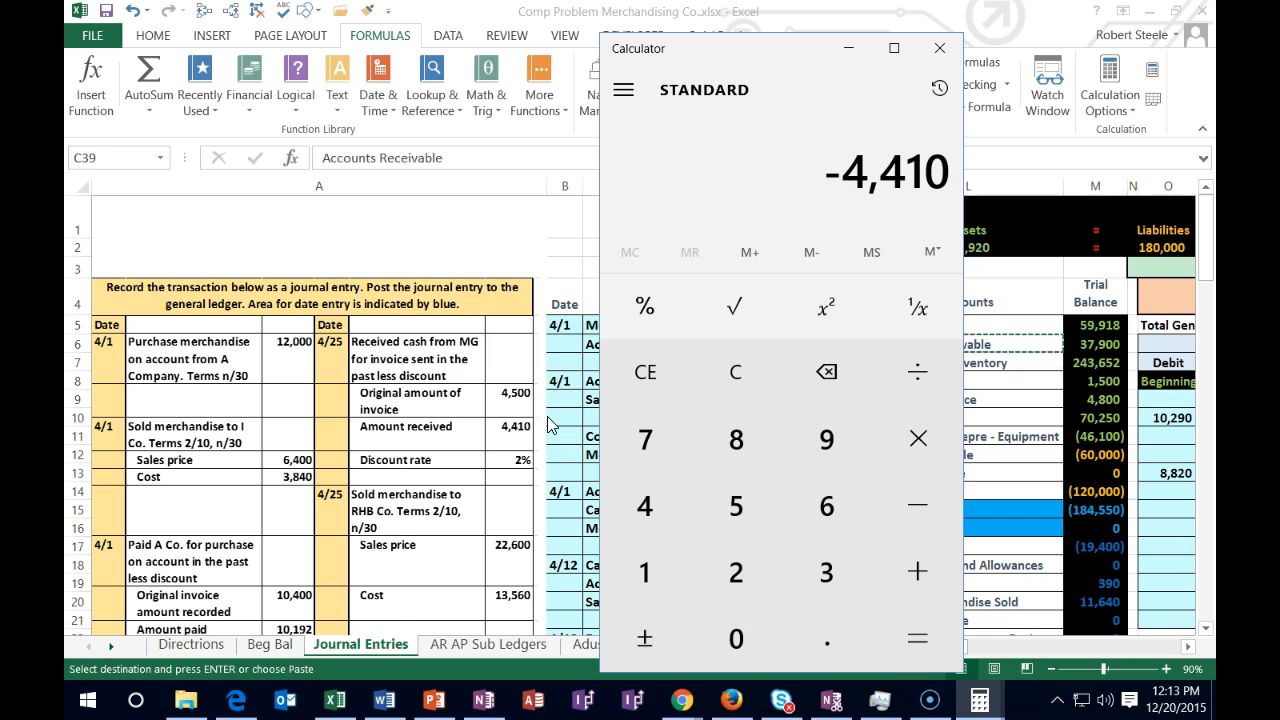
# In Calculator, clear the result and work out the cash due from MG as 4500 × .98.
pyautogui.click(735, 375)
pyautogui.write('4500')
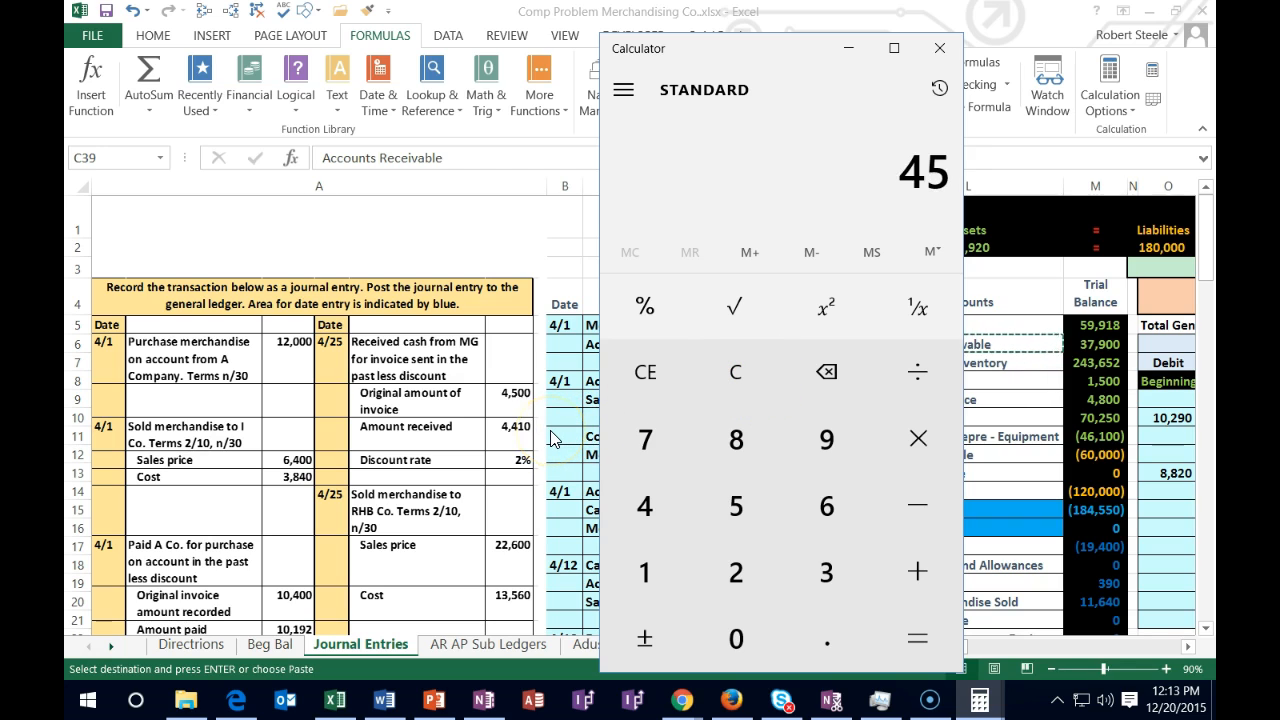
pyautogui.press('*')
pyautogui.write('.')
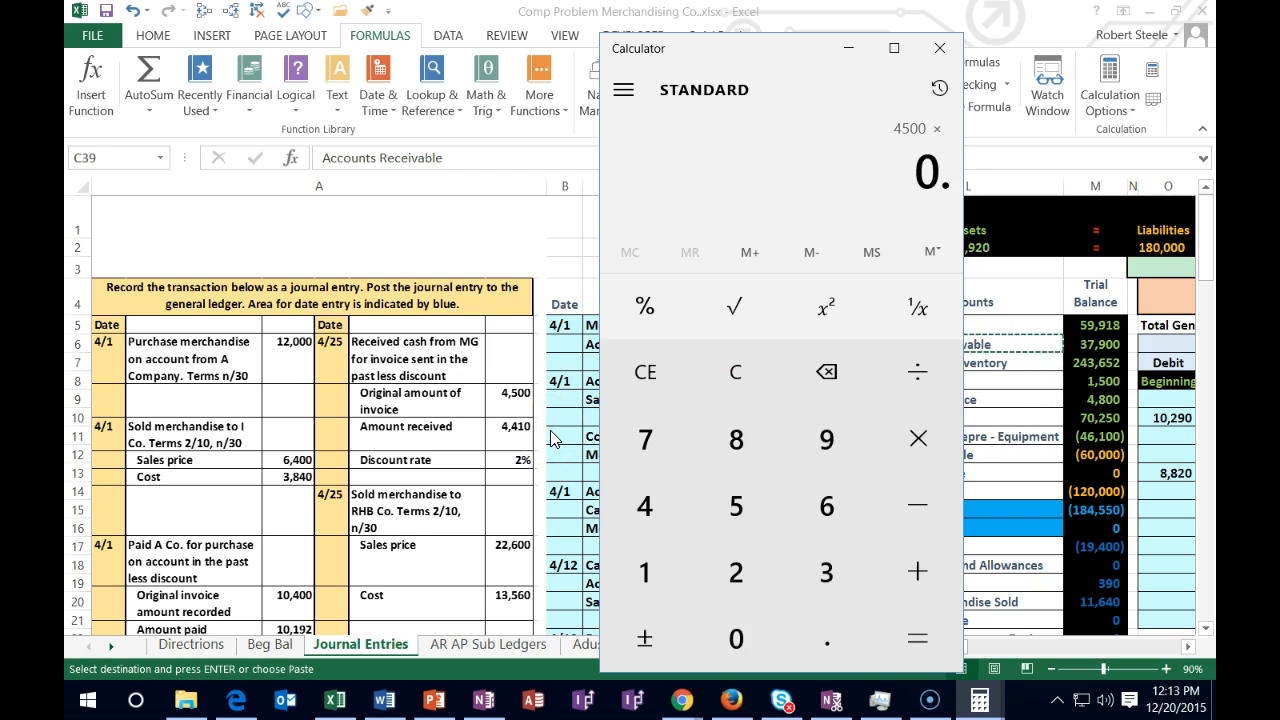
pyautogui.write('98')
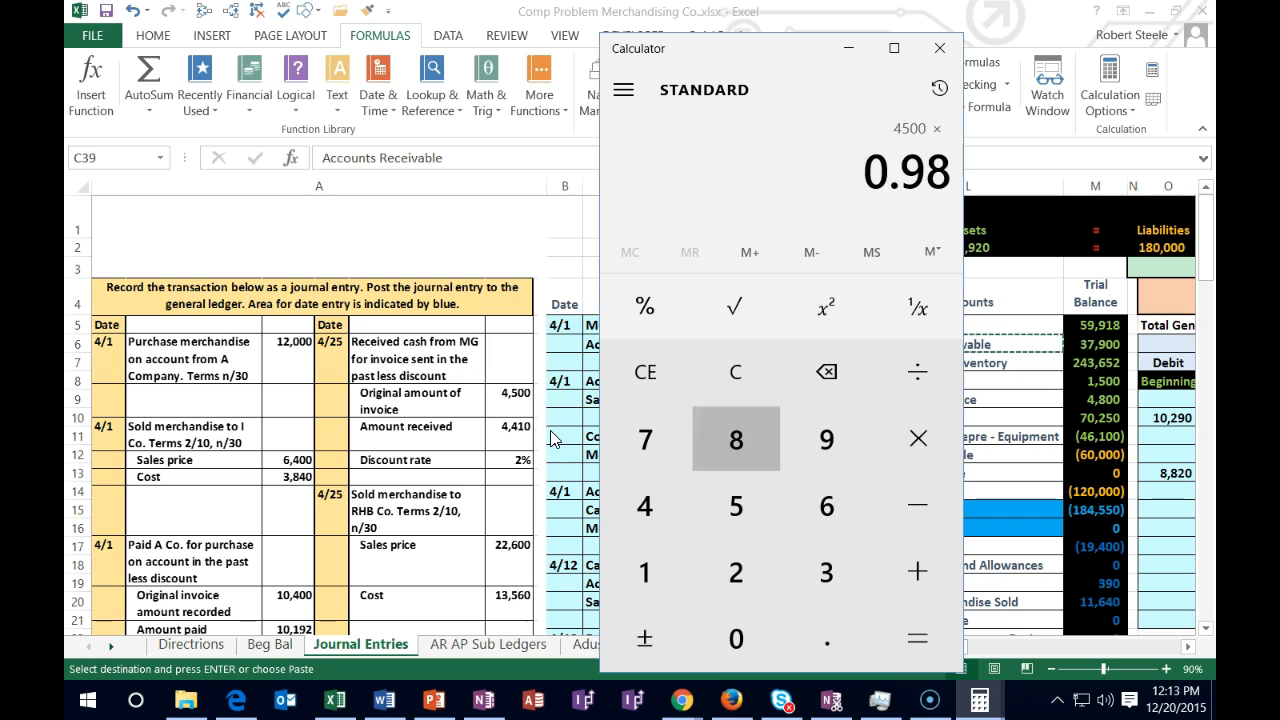
pyautogui.press('Return')
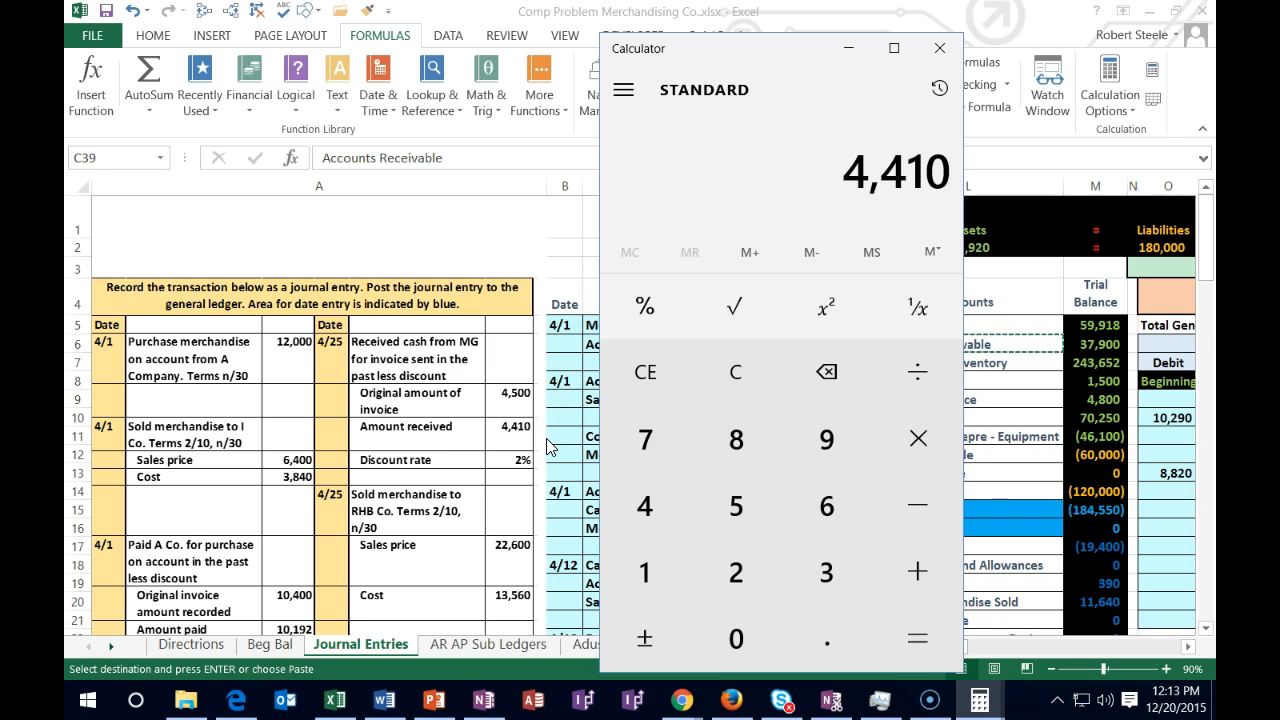
# Switch back to the Excel workbook and enter the Cash debit of 4,410 in D38 of the 4/25 entry as a formula based on 4500.
pyautogui.hotkey('alt', 'Tab')
pyautogui.scroll(-8, 550, 447)
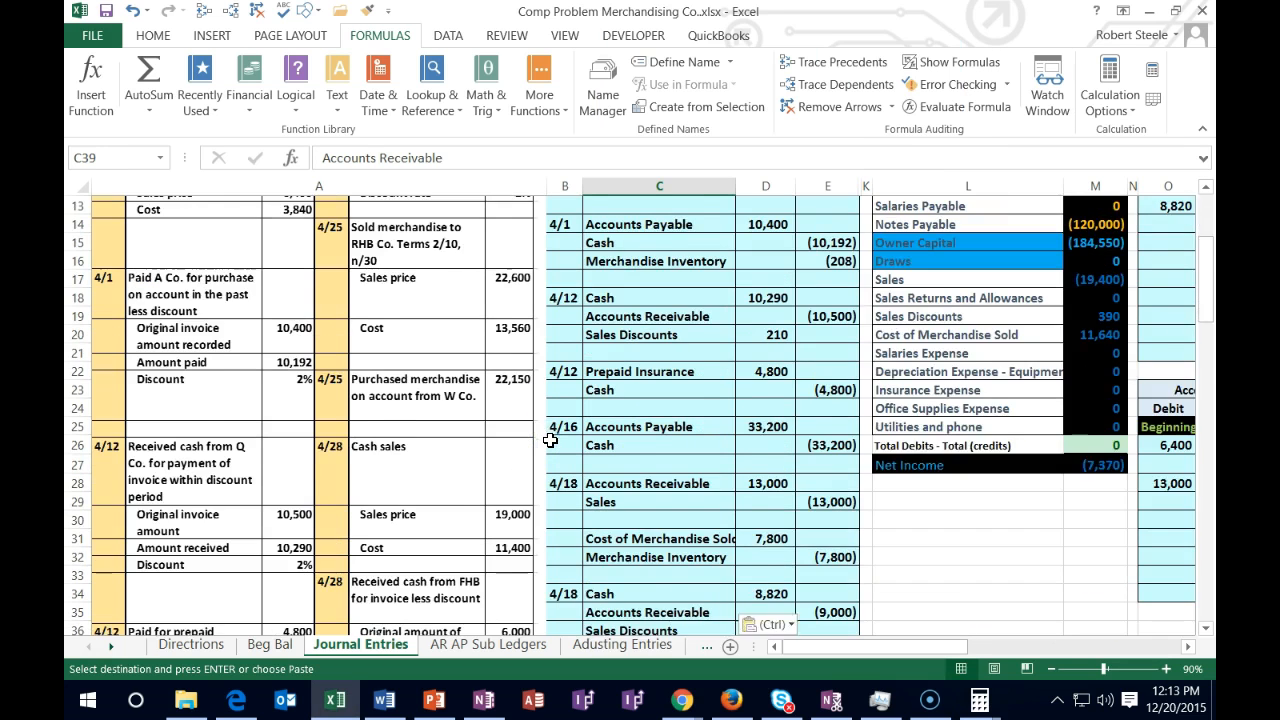
pyautogui.click(762, 446)
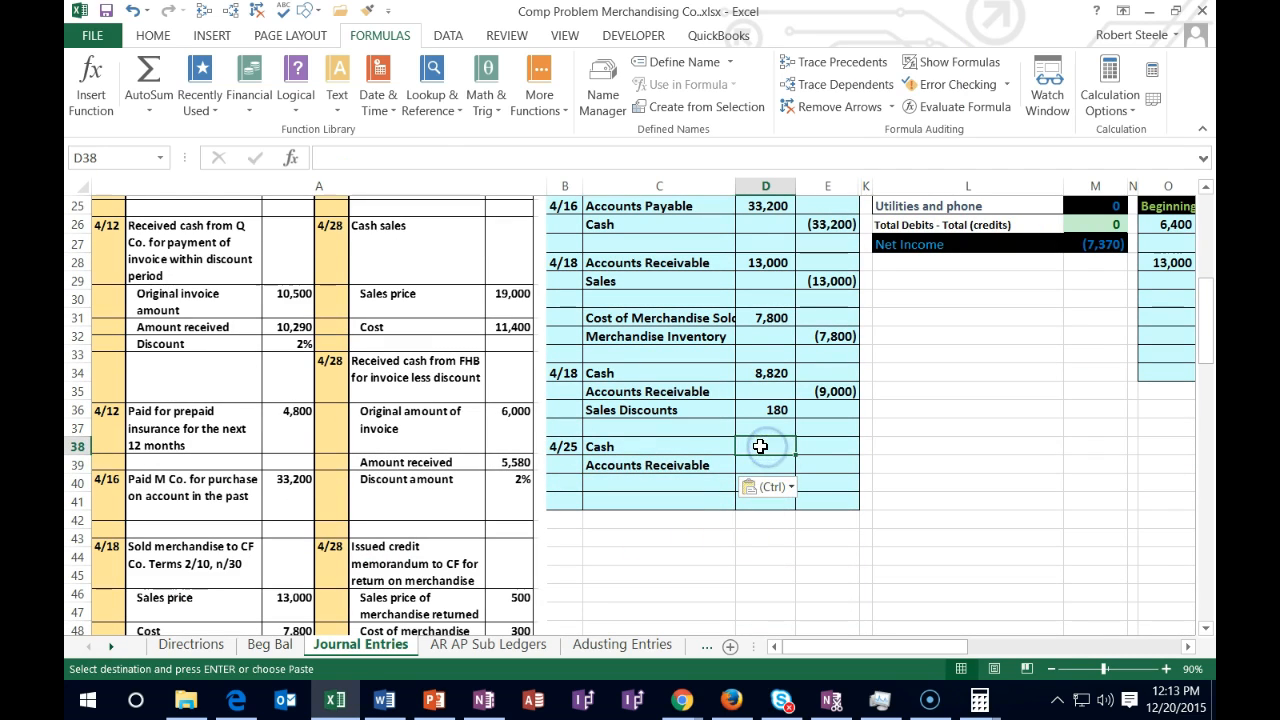
pyautogui.write('=4500*.')
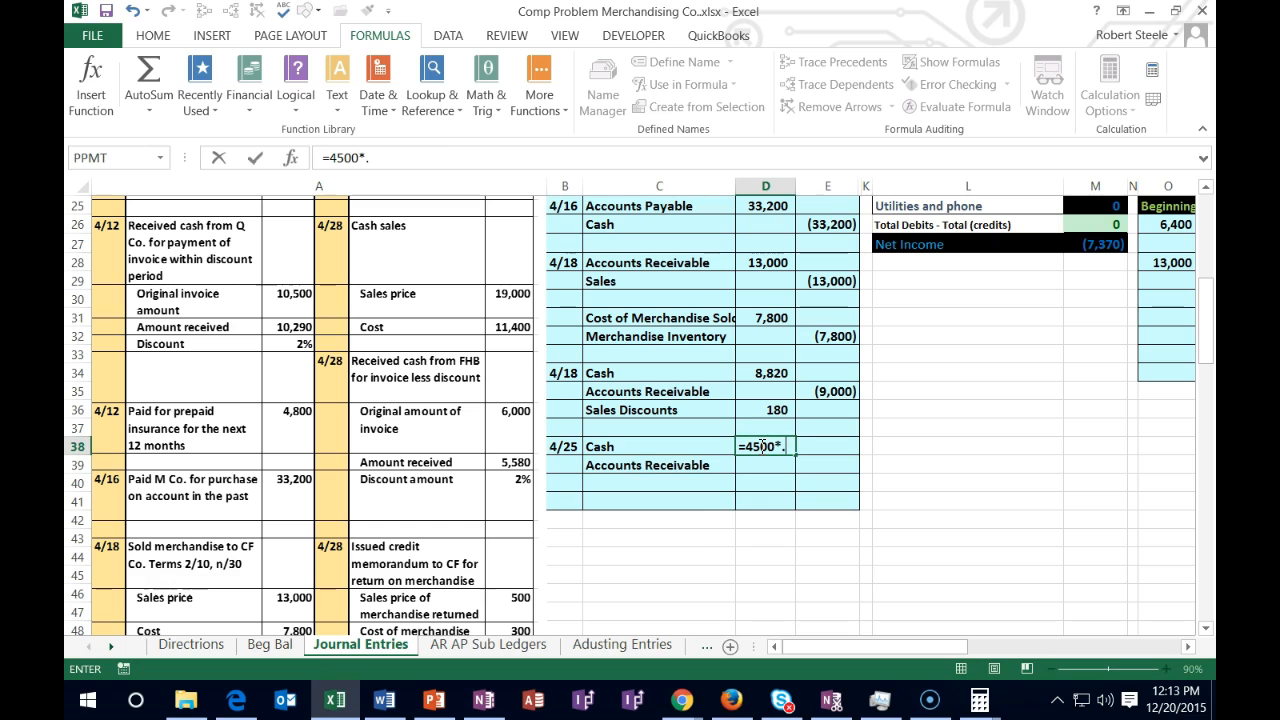
pyautogui.press('BackSpace')
pyautogui.press('BackSpace')
pyautogui.press('Return')
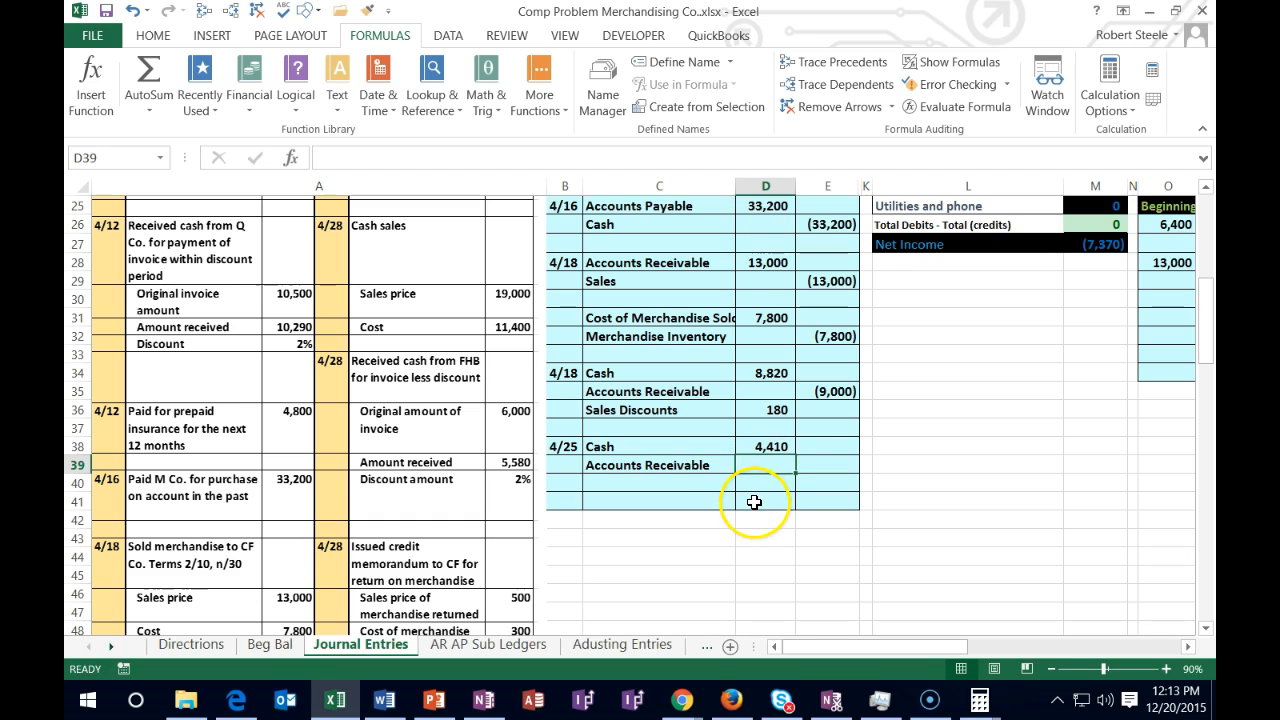
# Check the Accounts Receivable balance in the trial balance and MG Co.'s beginning balance in the accounts receivable subsidiary ledger.
pyautogui.click(836, 460)
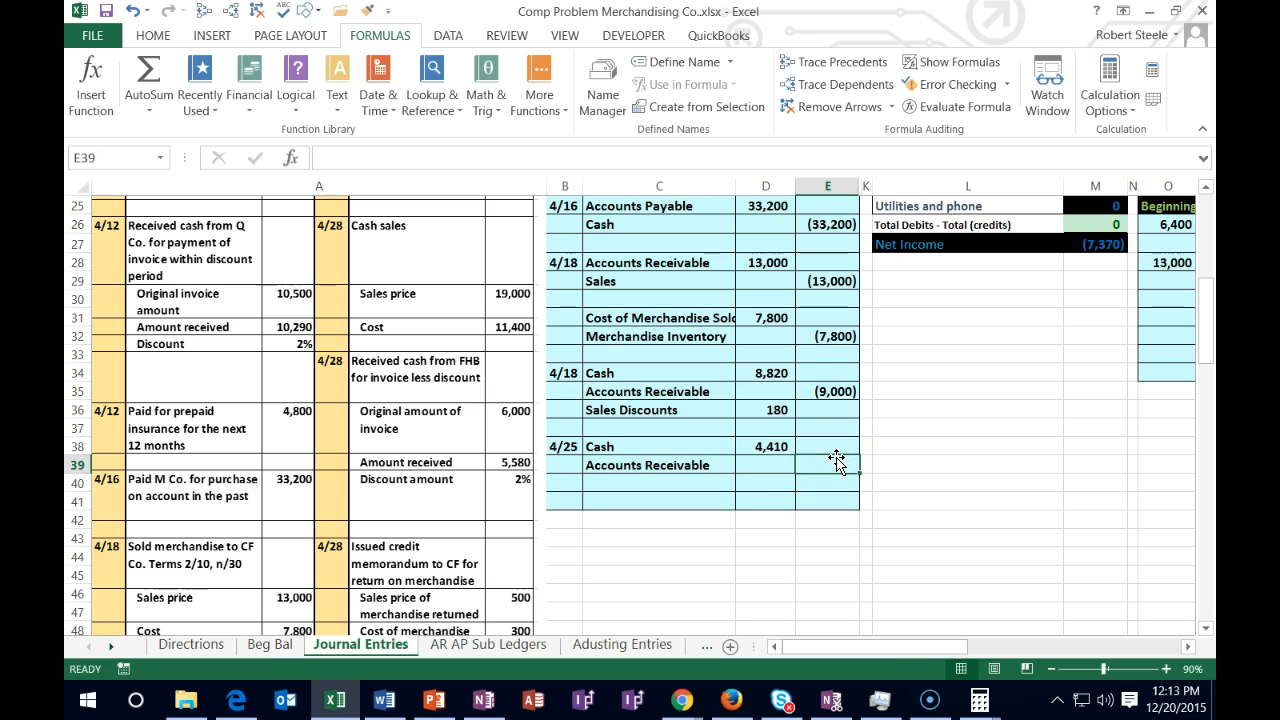
pyautogui.scroll(8, 836, 460)
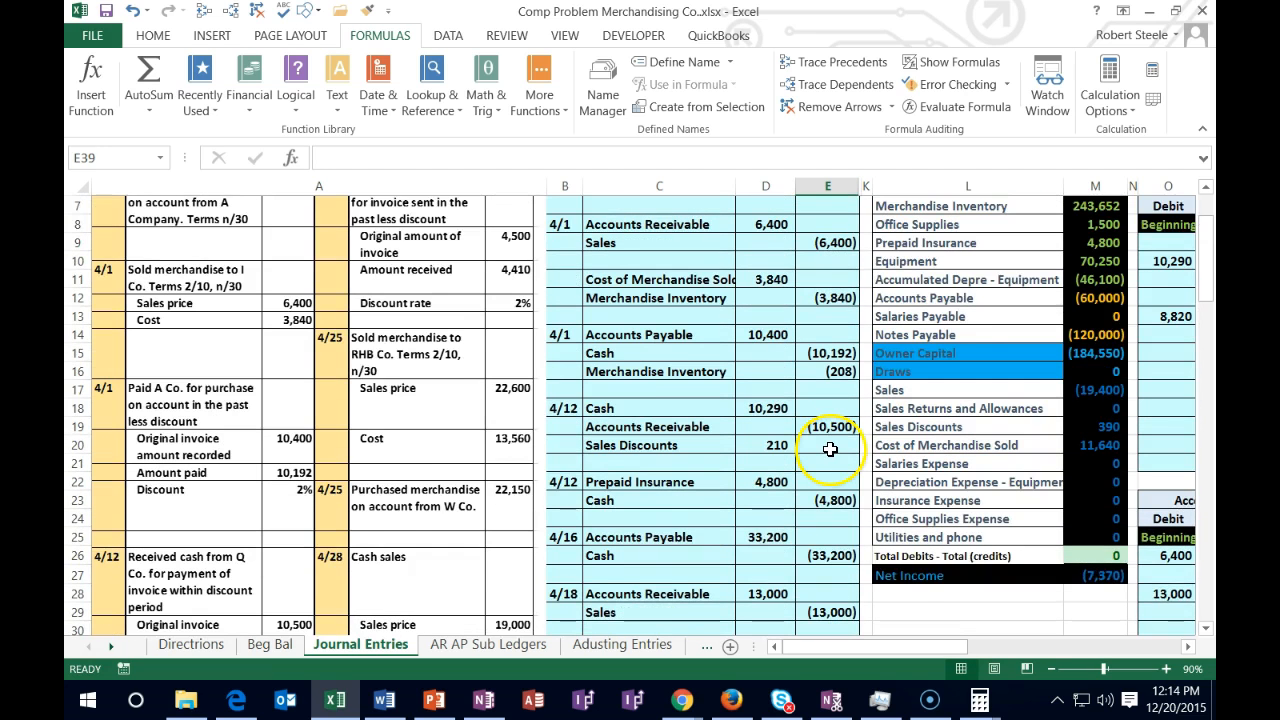
pyautogui.click(1098, 345)
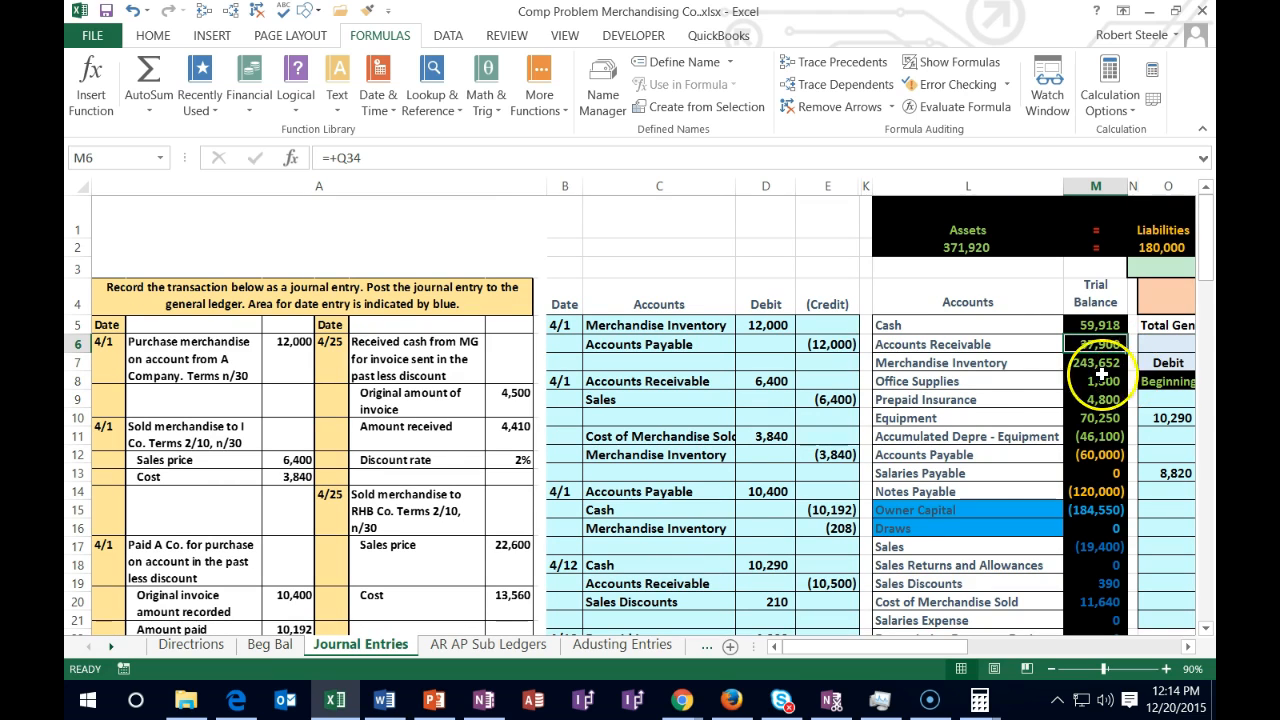
pyautogui.click(502, 646)
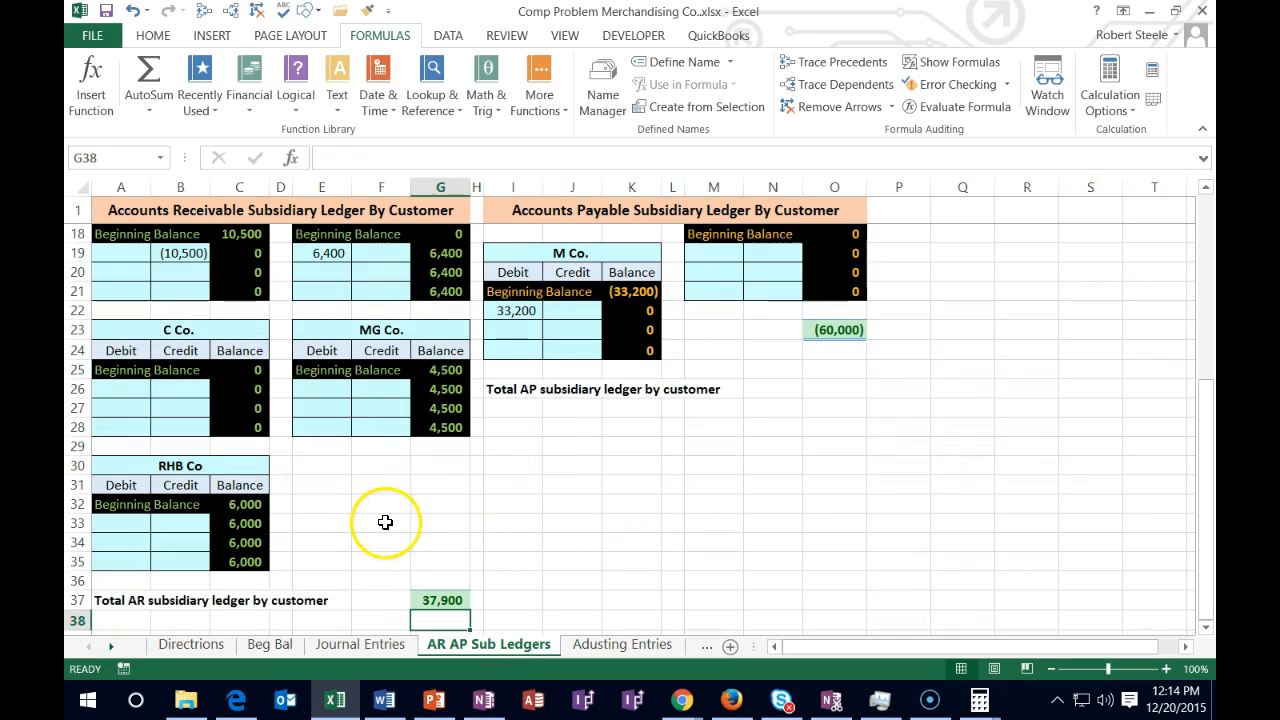
pyautogui.scroll(5, 360, 527)
pyautogui.scroll(1, 360, 527)
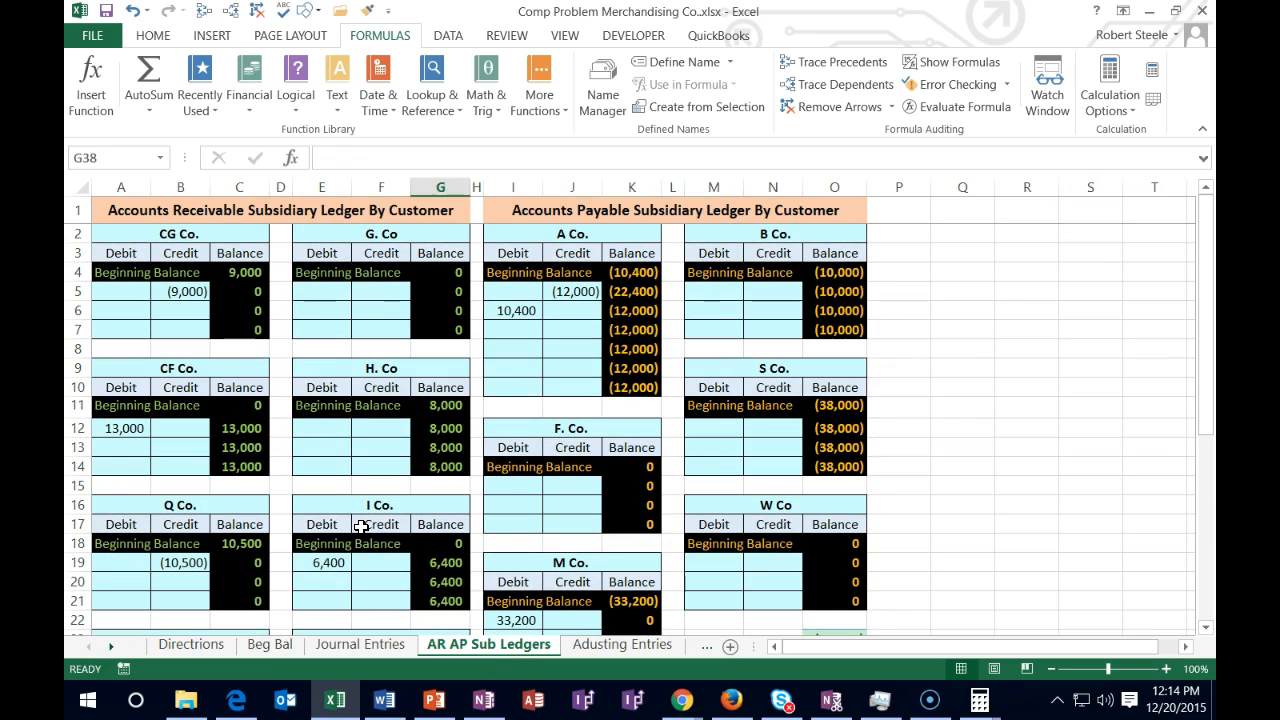
pyautogui.scroll(-3, 360, 527)
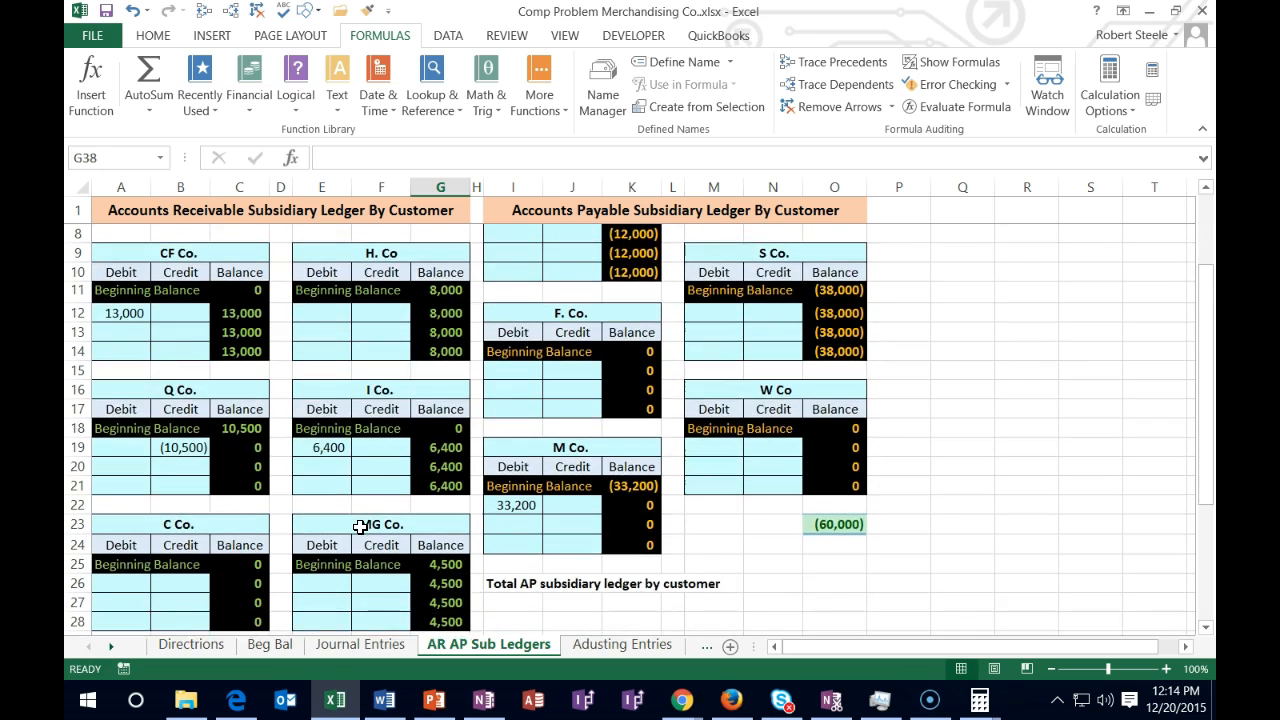
pyautogui.click(338, 521)
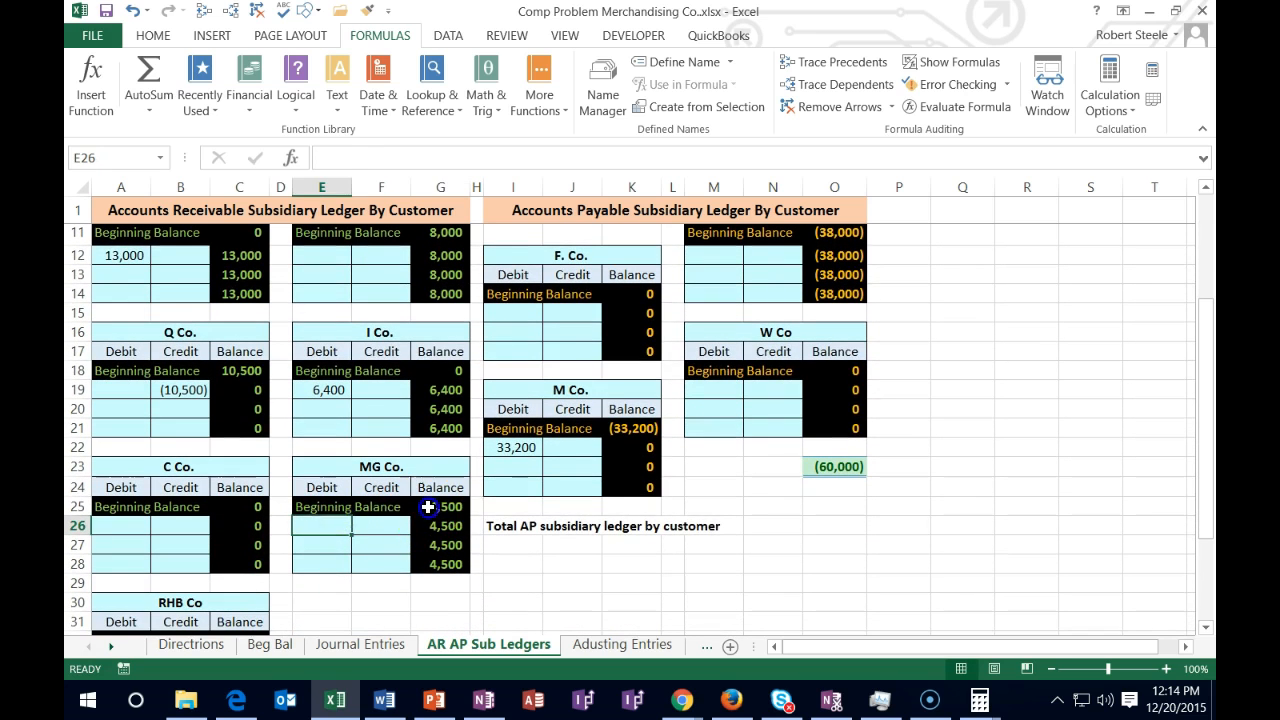
pyautogui.click(428, 507)
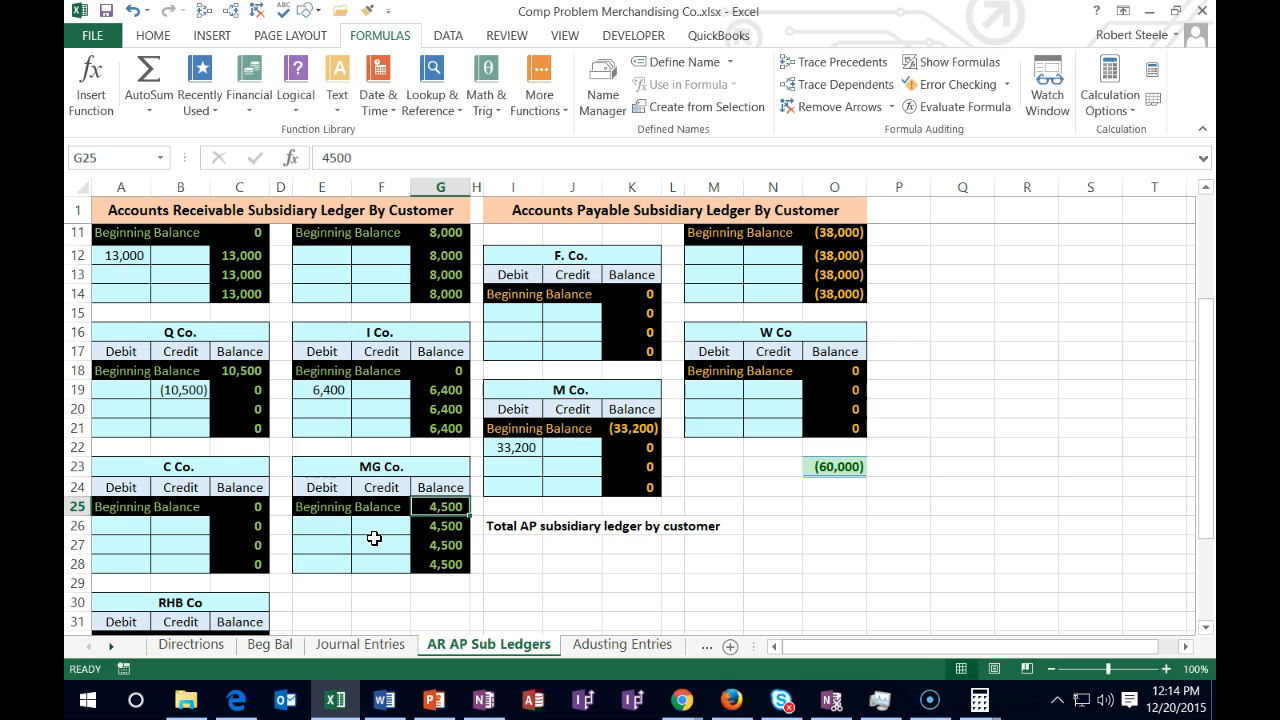
# Return to the Journal Entries sheet and enter -4500 as the Accounts Receivable credit in E39 of the 4/25 entry.
pyautogui.click(368, 645)
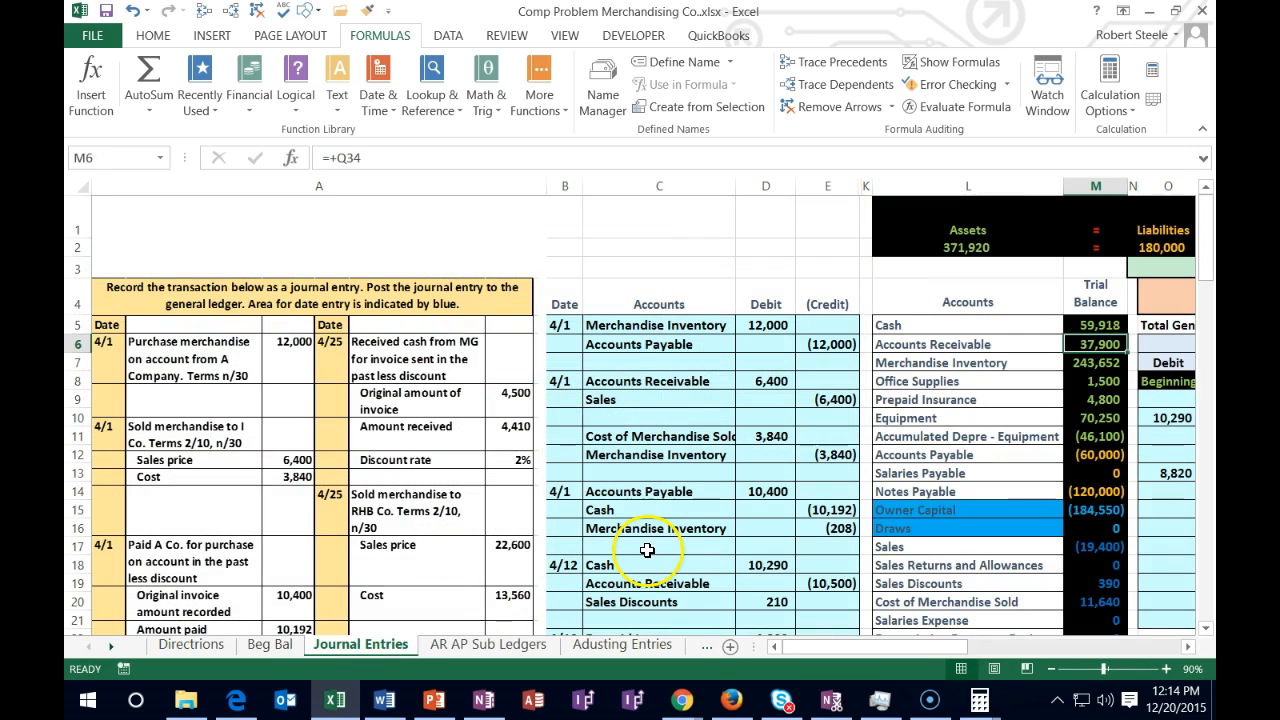
pyautogui.scroll(-7, 647, 550)
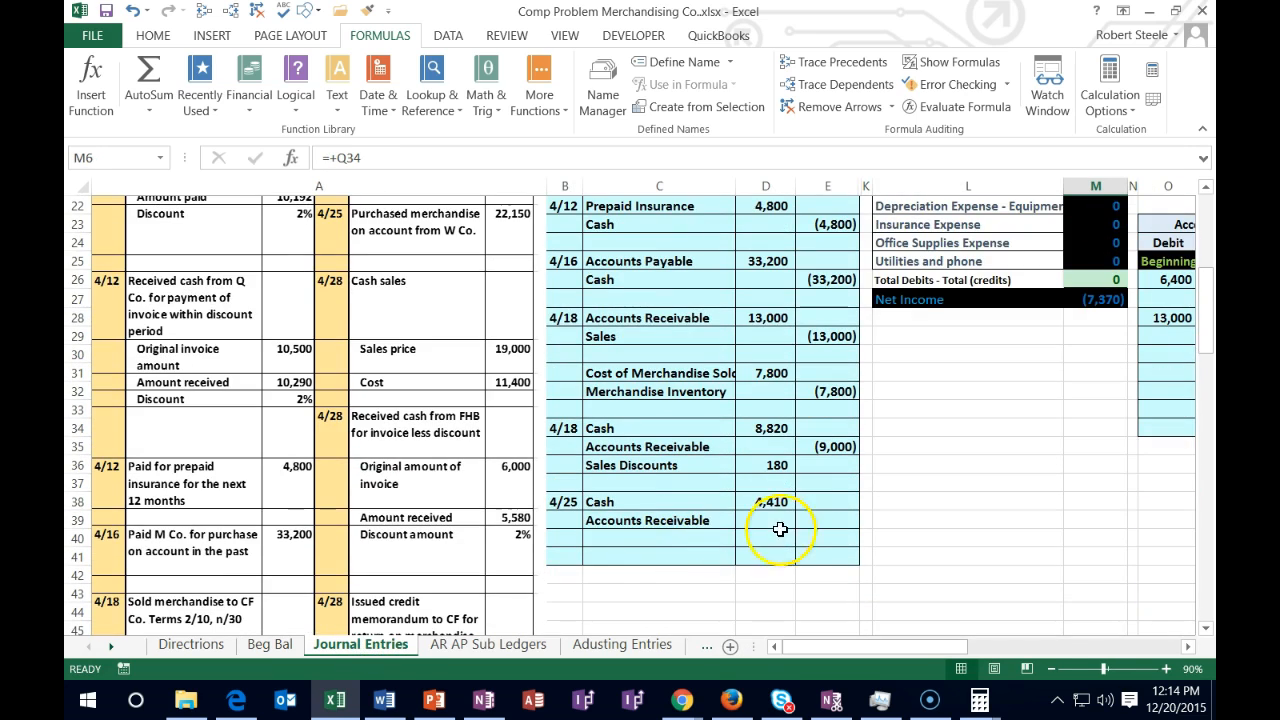
pyautogui.click(822, 520)
pyautogui.write('-45')
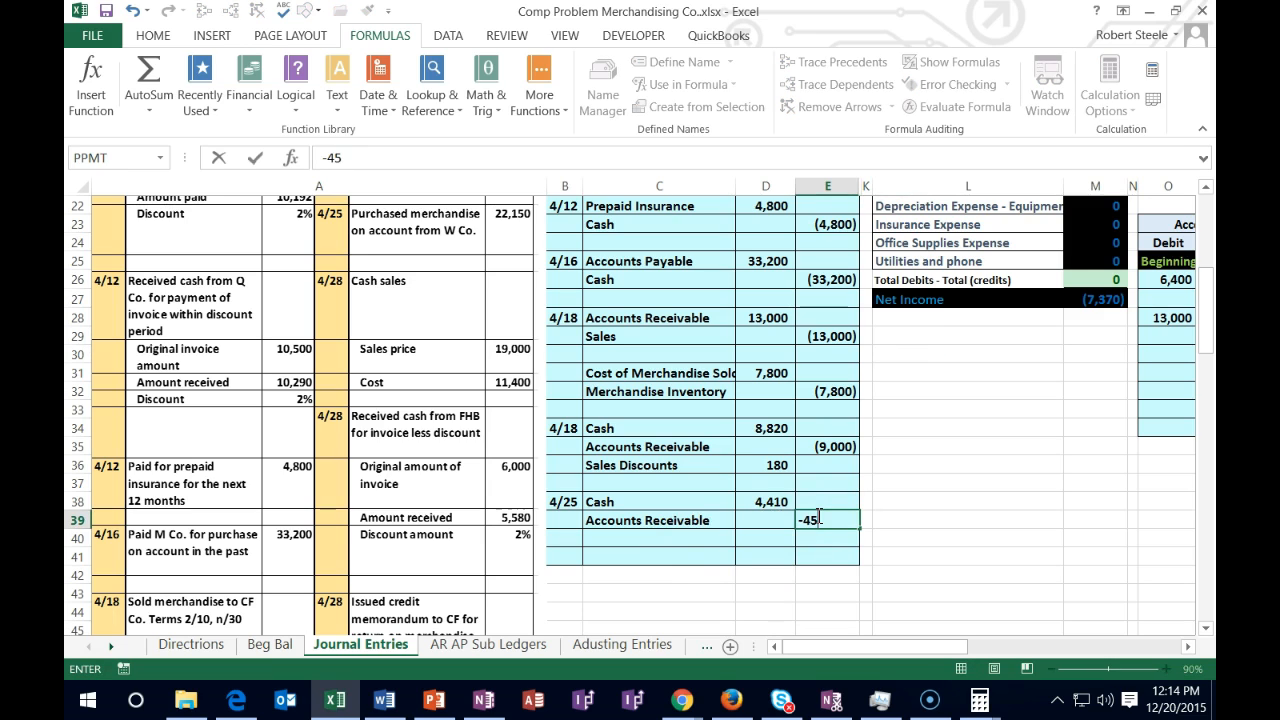
pyautogui.write('00')
pyautogui.press('Return')
# Calculate the balancing discount debit in D40 as the negative sum of D38:E39.
pyautogui.moveTo(817, 520); pyautogui.dragTo(778, 501)
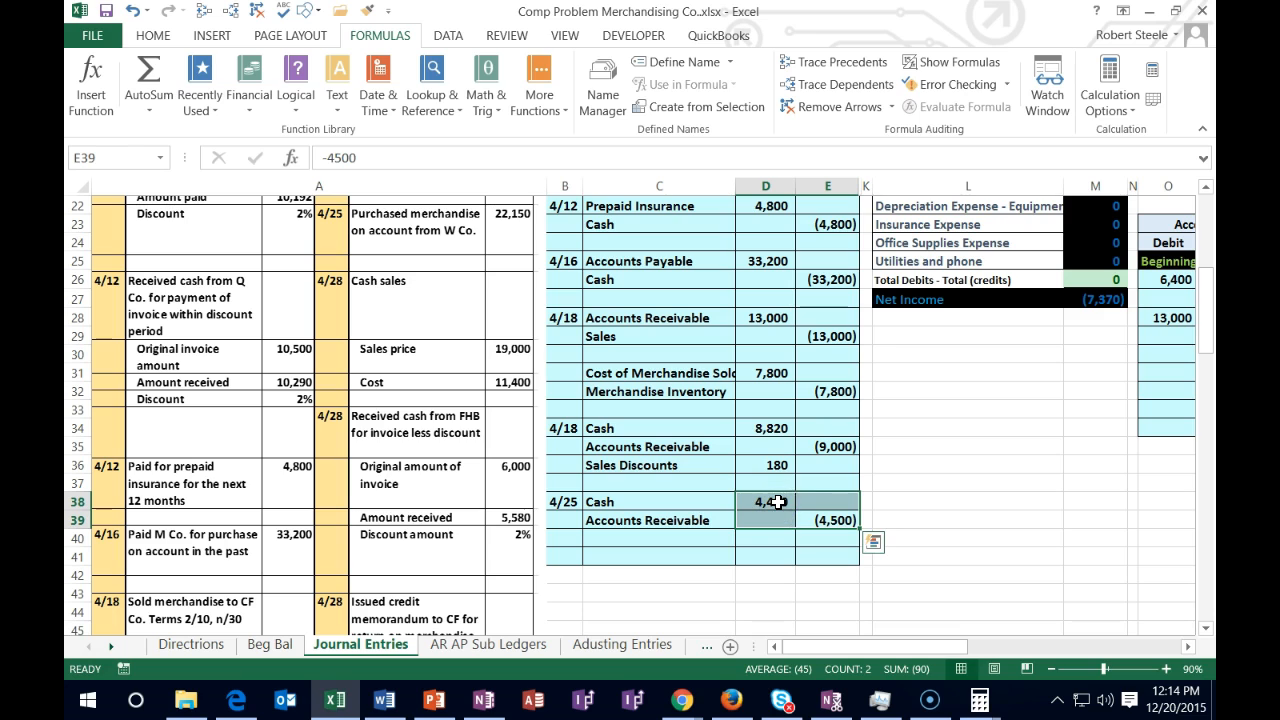
pyautogui.click(768, 542)
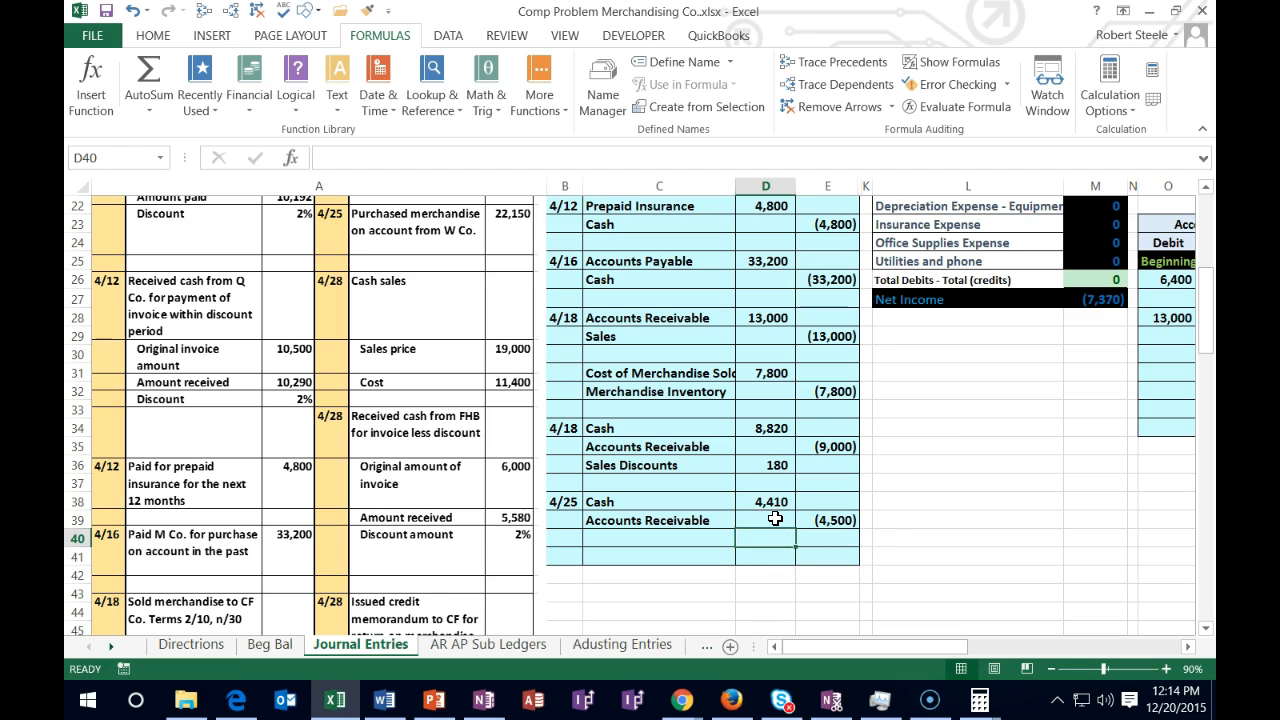
pyautogui.write('-s')
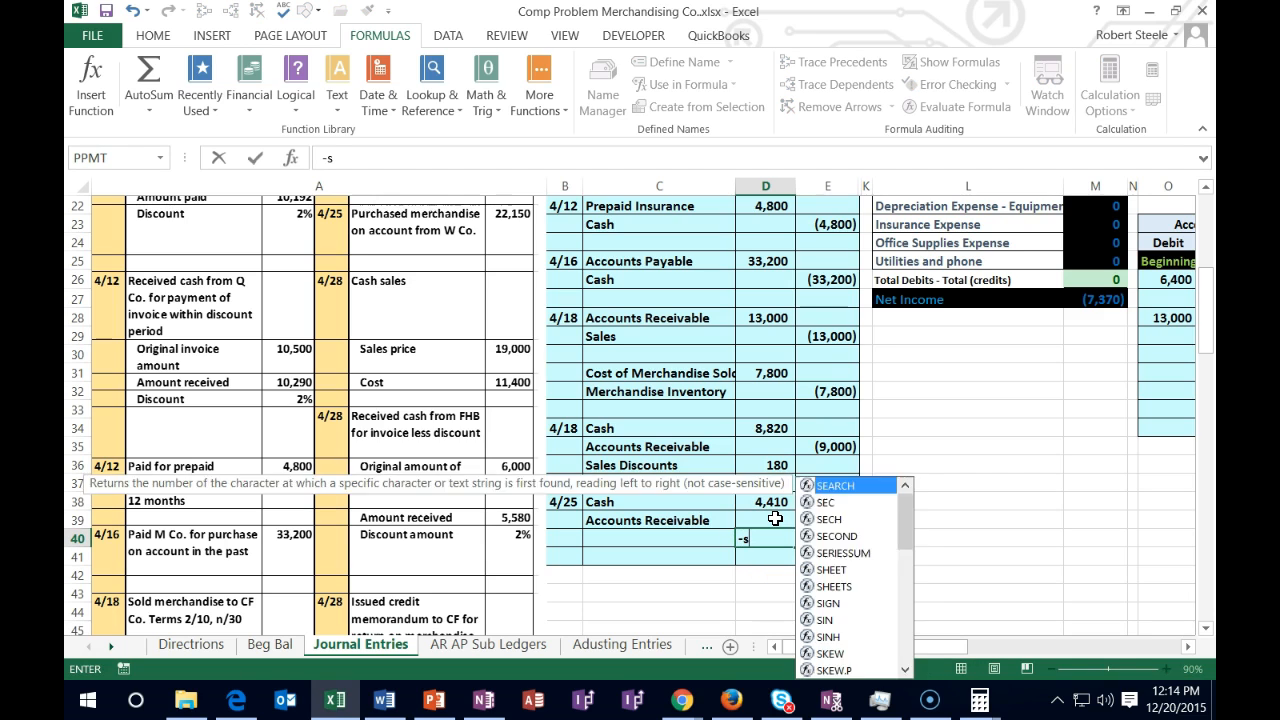
pyautogui.write('um(')
pyautogui.moveTo(775, 518); pyautogui.dragTo(797, 501)
pyautogui.press('Return')
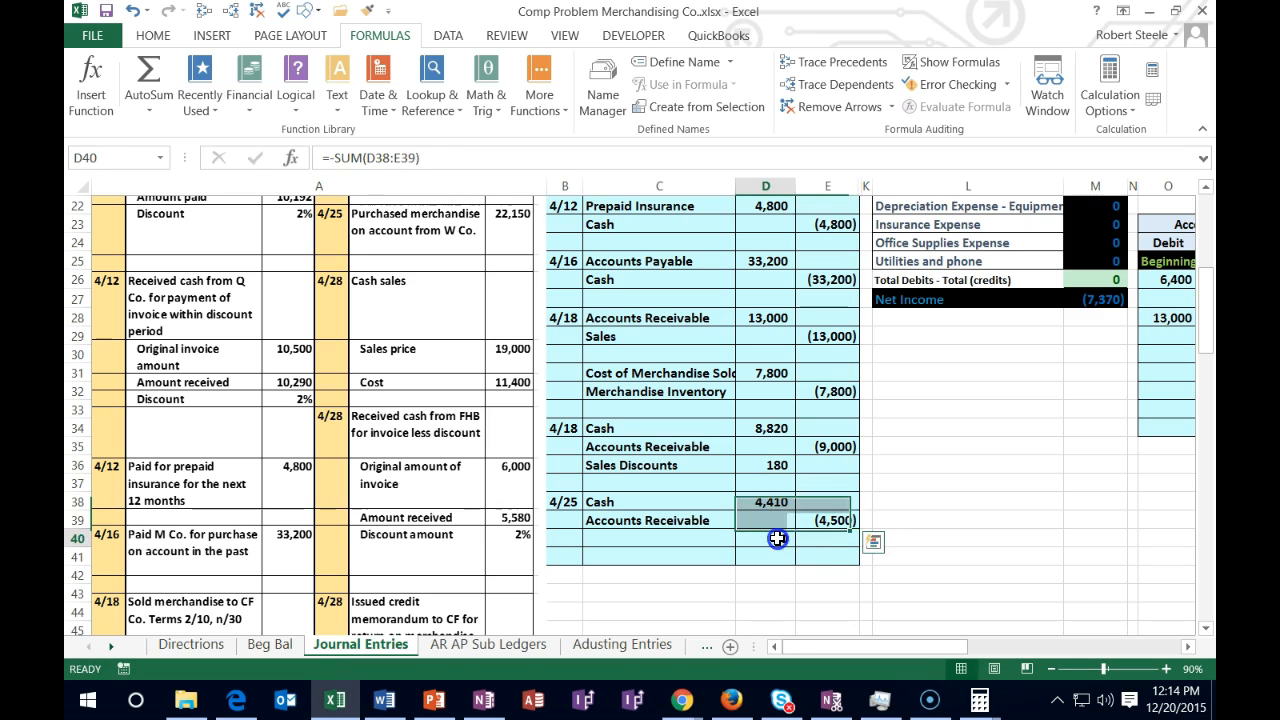
pyautogui.click(778, 537)
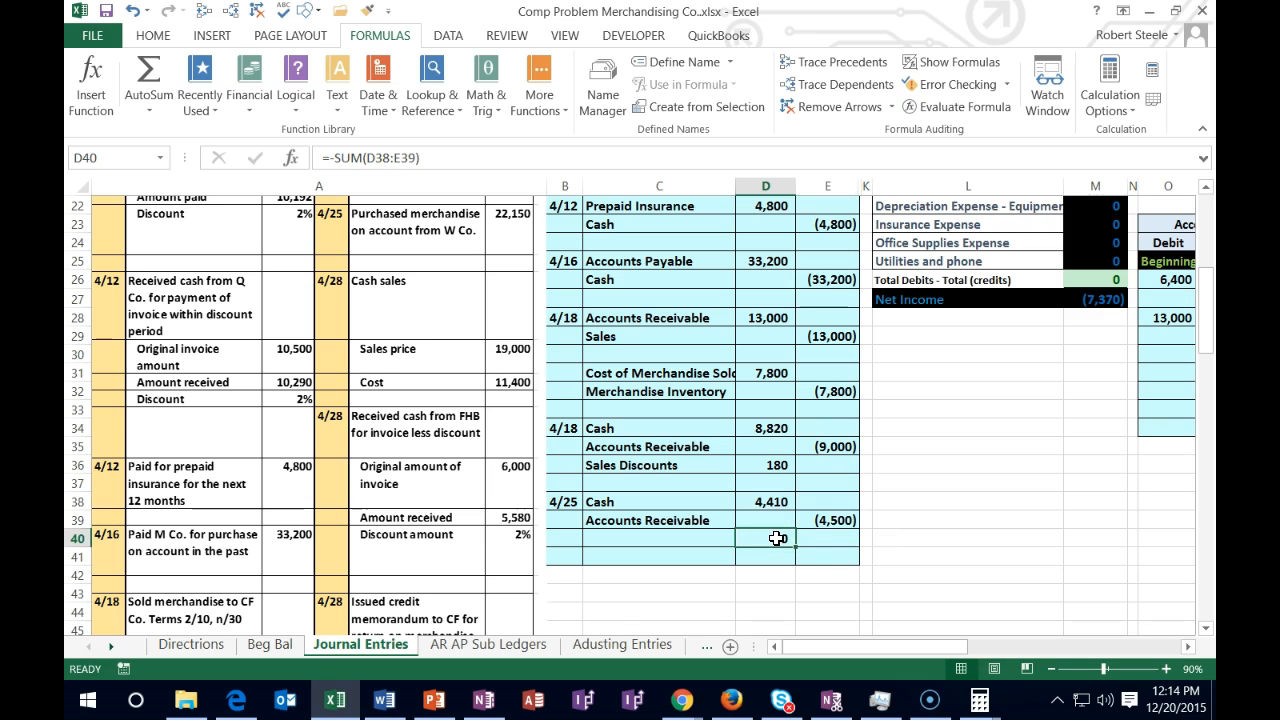
# Copy the Sales Discounts account name from the trial balance and paste it as values into C40, under Accounts Receivable.
pyautogui.scroll(3, 908, 534)
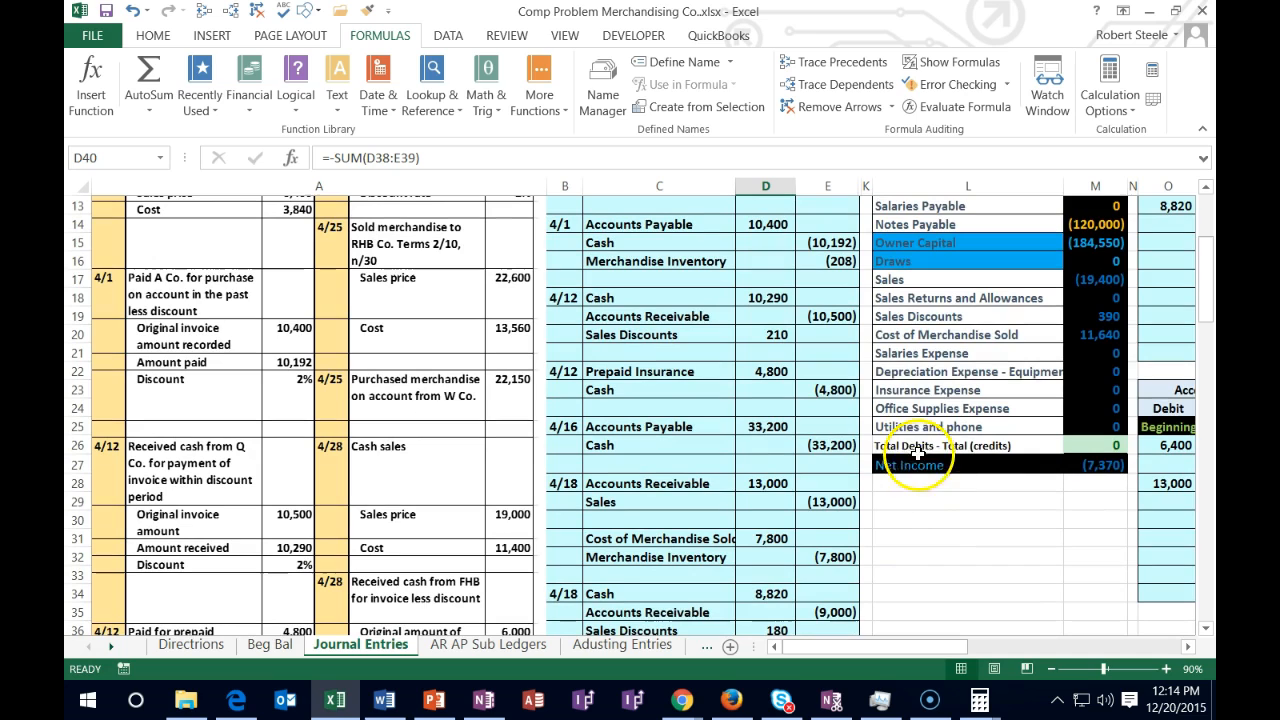
pyautogui.click(920, 316)
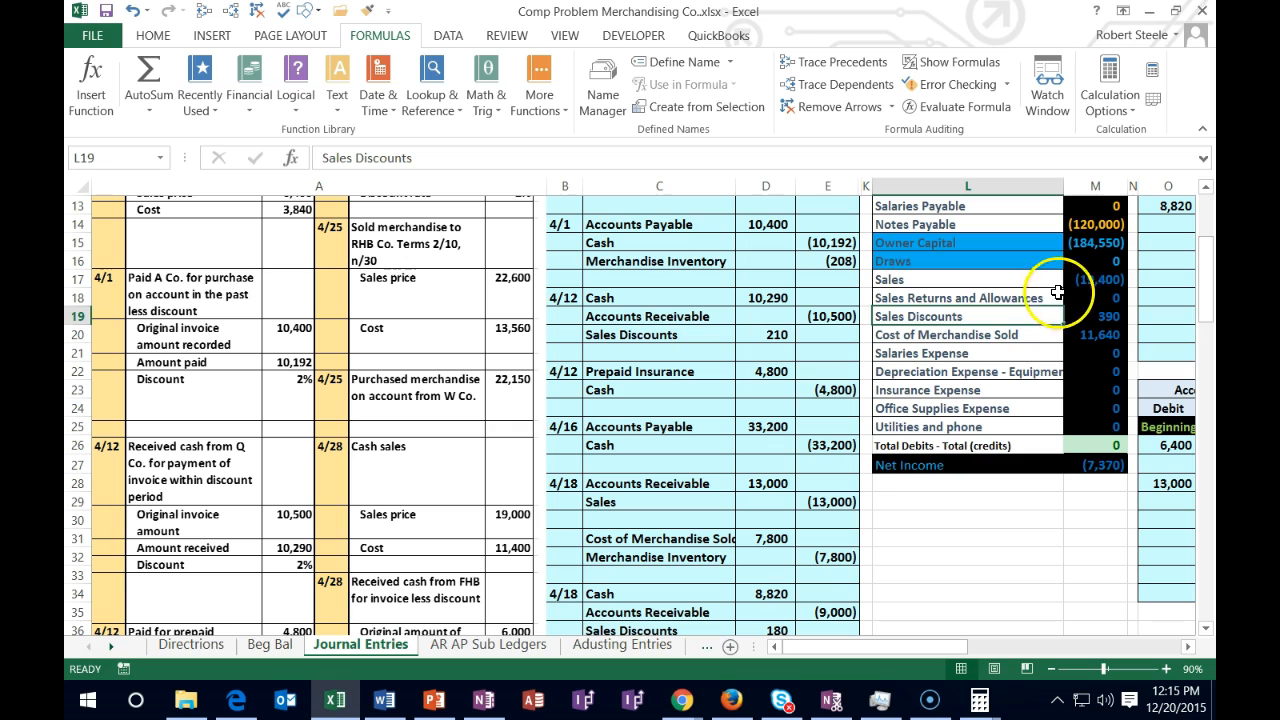
pyautogui.rightClick(988, 318)
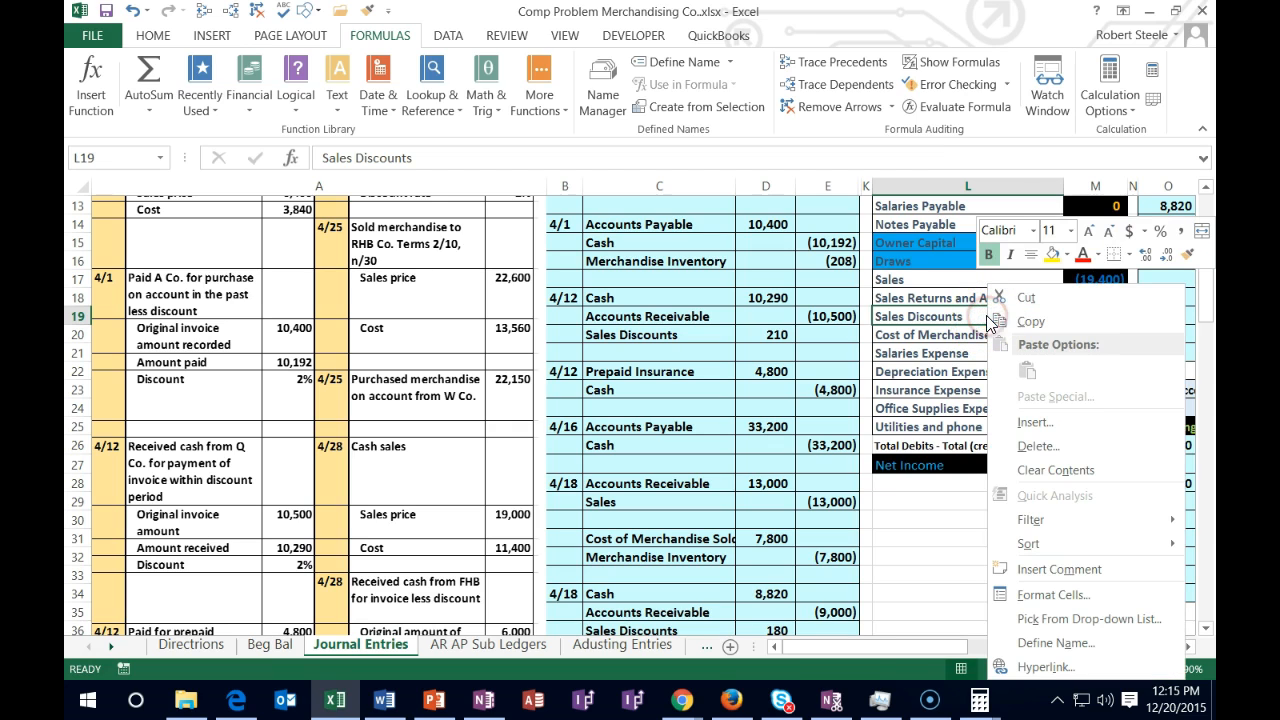
pyautogui.click(999, 321)
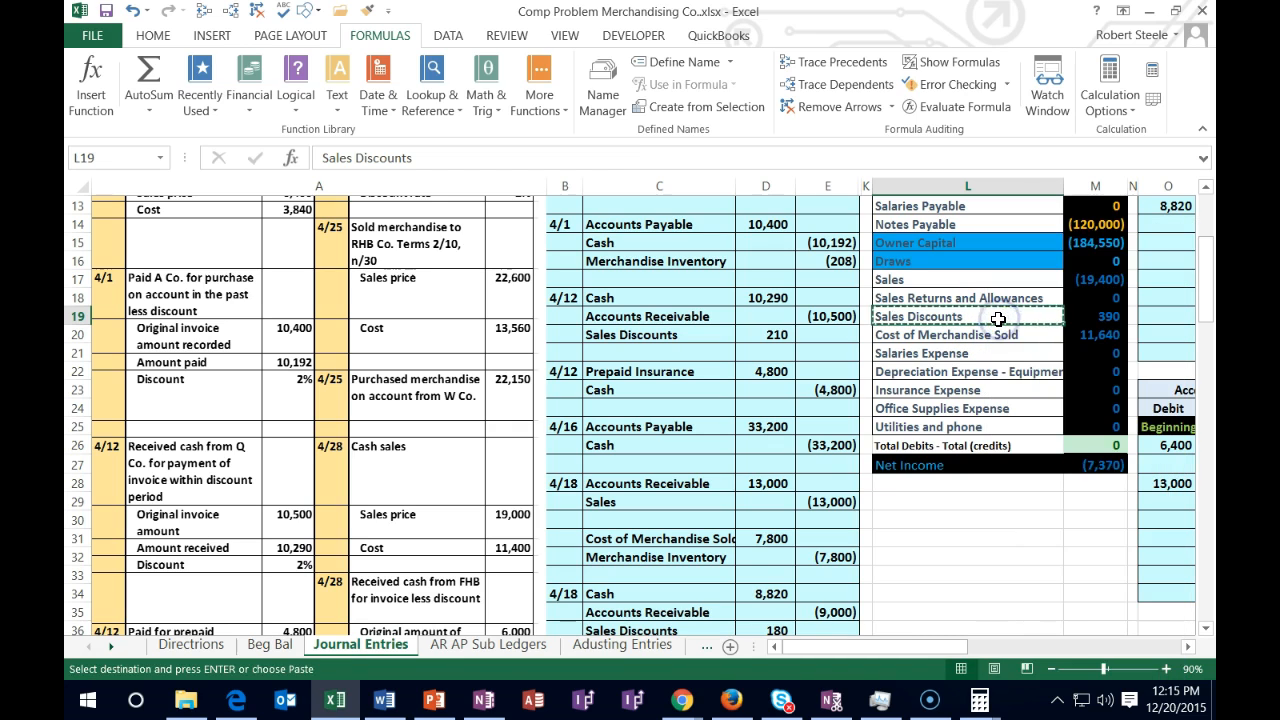
pyautogui.scroll(-1, 998, 318)
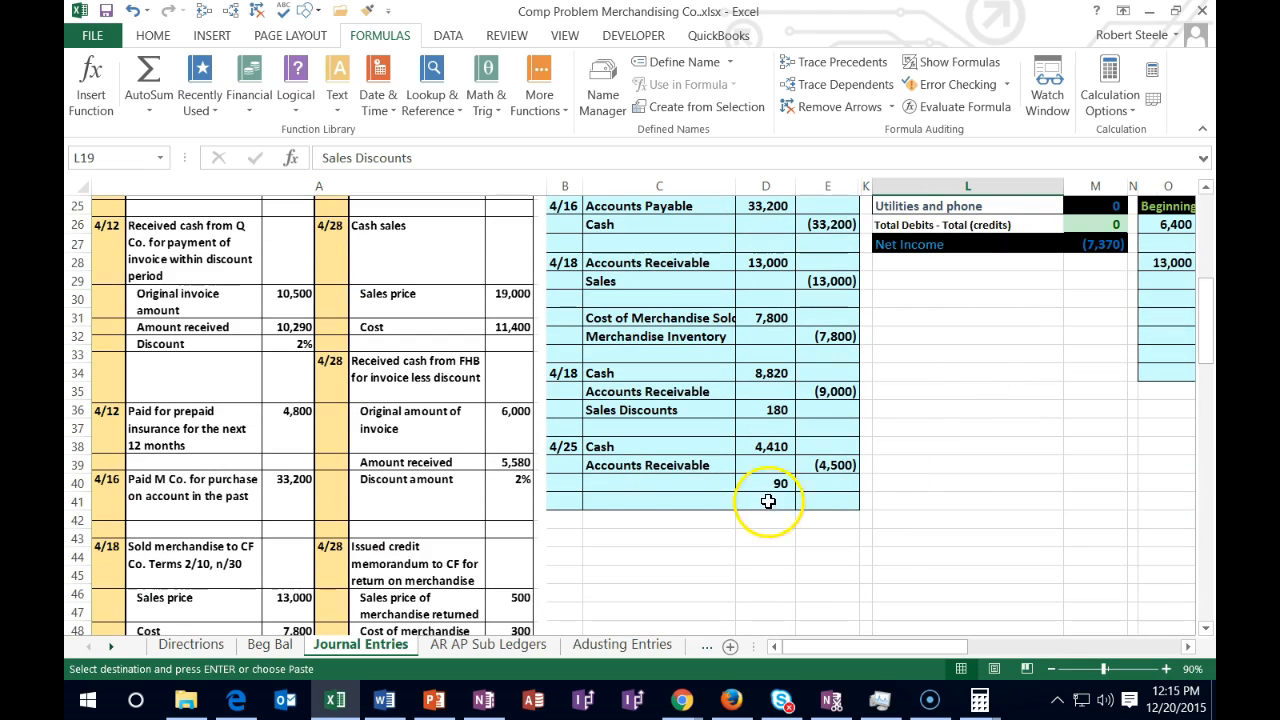
pyautogui.rightClick(668, 484)
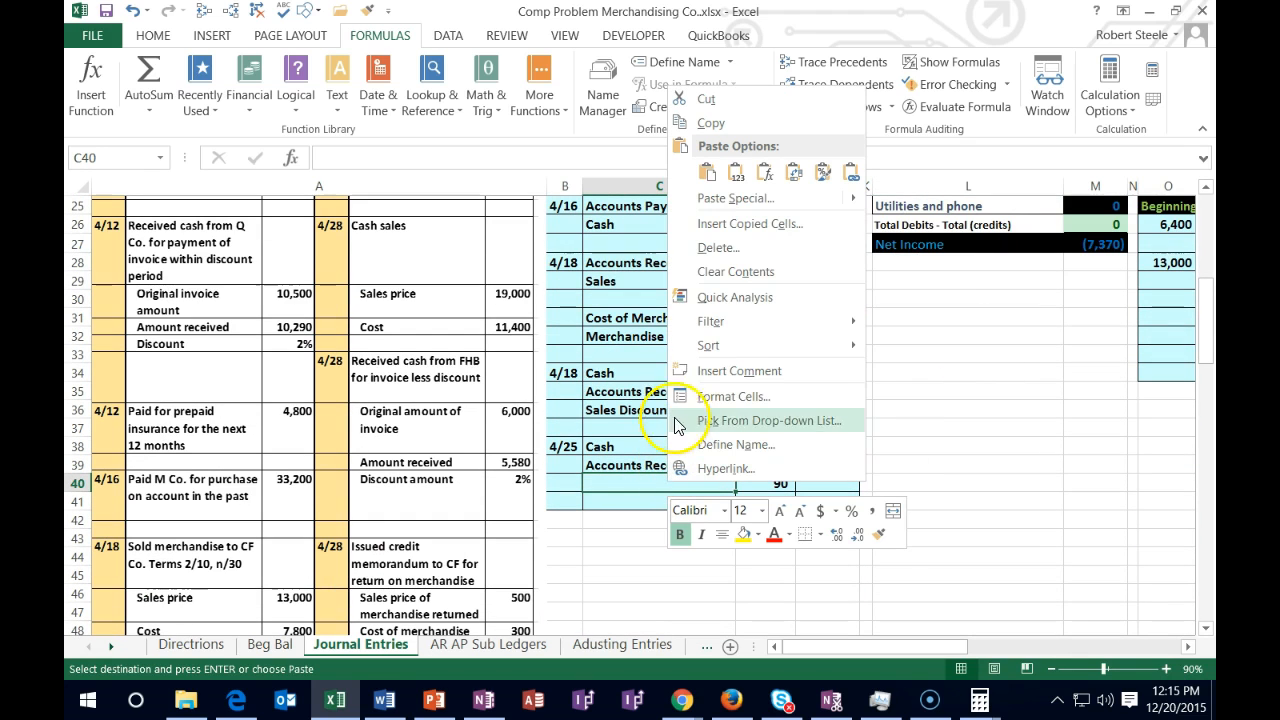
pyautogui.click(736, 173)
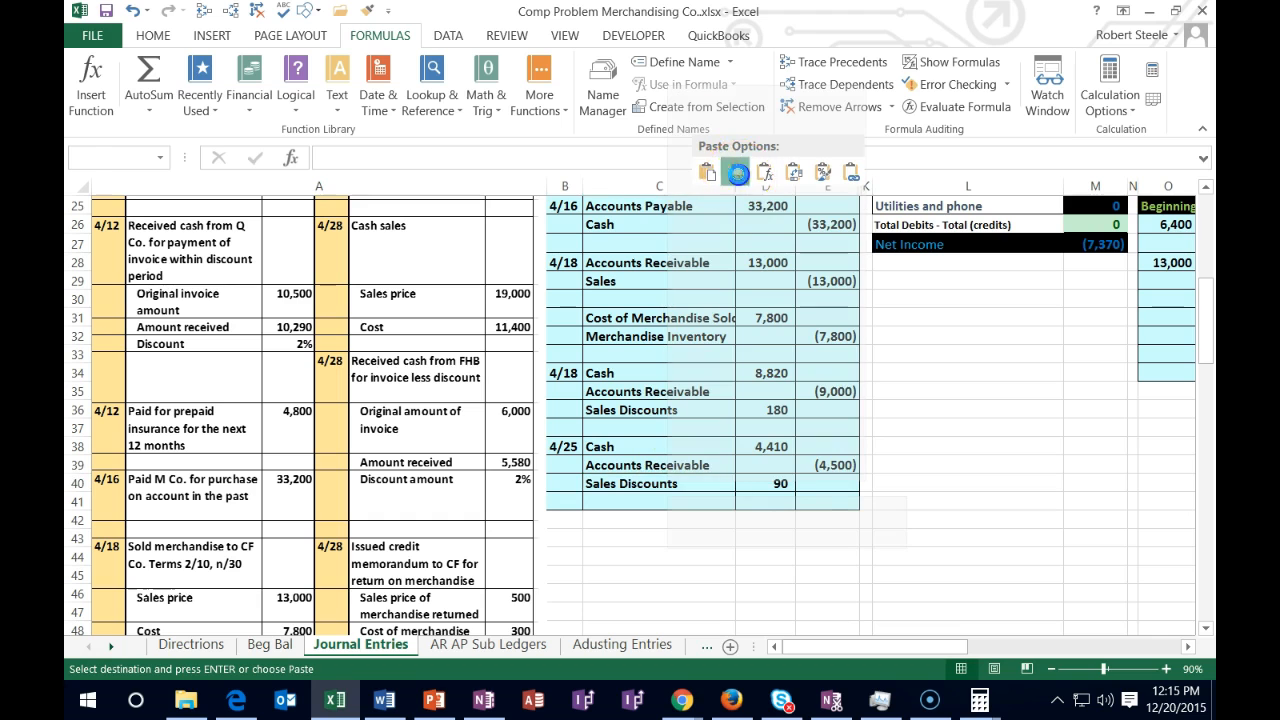
# Post the 4/25 Cash debit to the Cash ledger by linking O14 to D38 of the journal entry.
pyautogui.moveTo(876, 648); pyautogui.dragTo(899, 654)
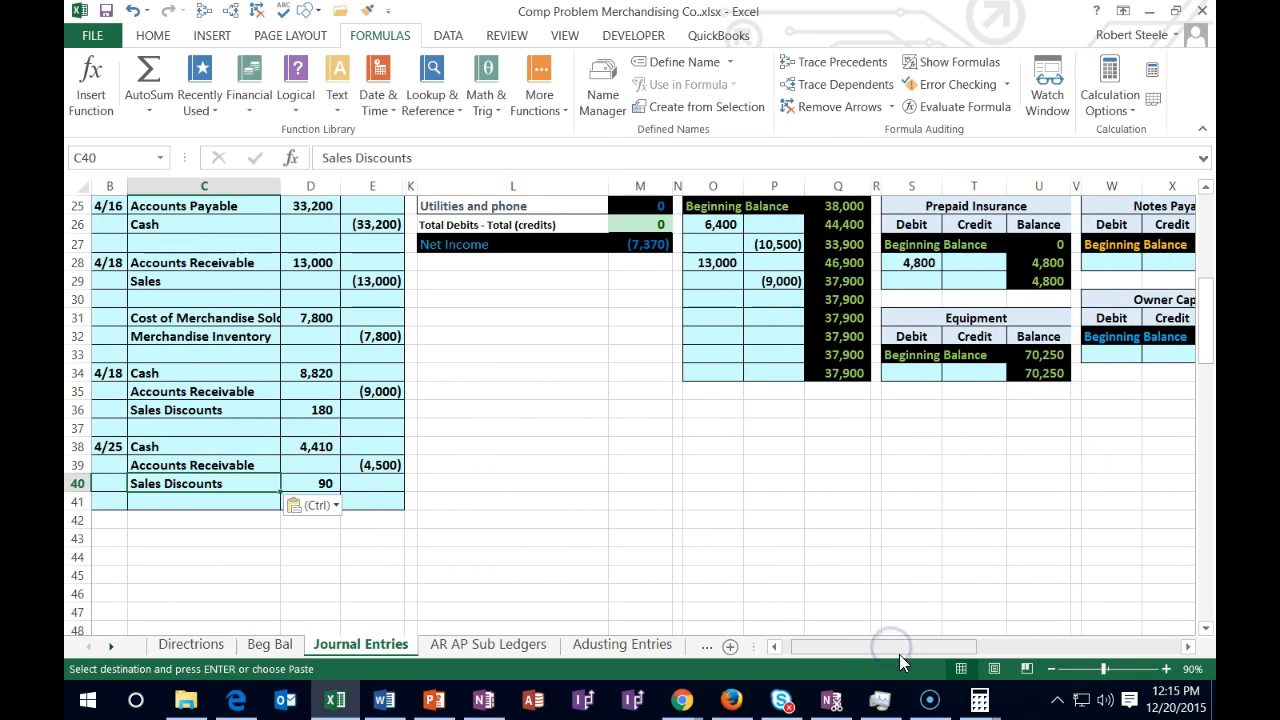
pyautogui.click(1052, 669)
pyautogui.click(1052, 669)
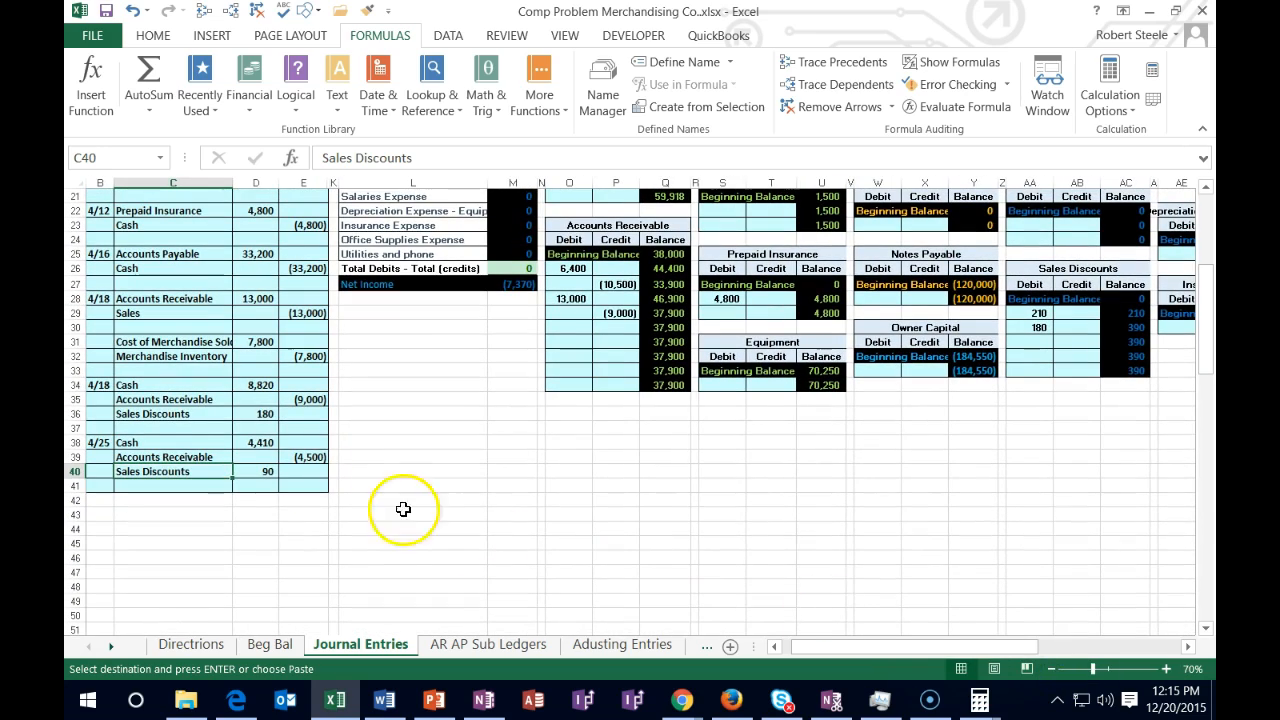
pyautogui.moveTo(194, 440); pyautogui.dragTo(283, 448)
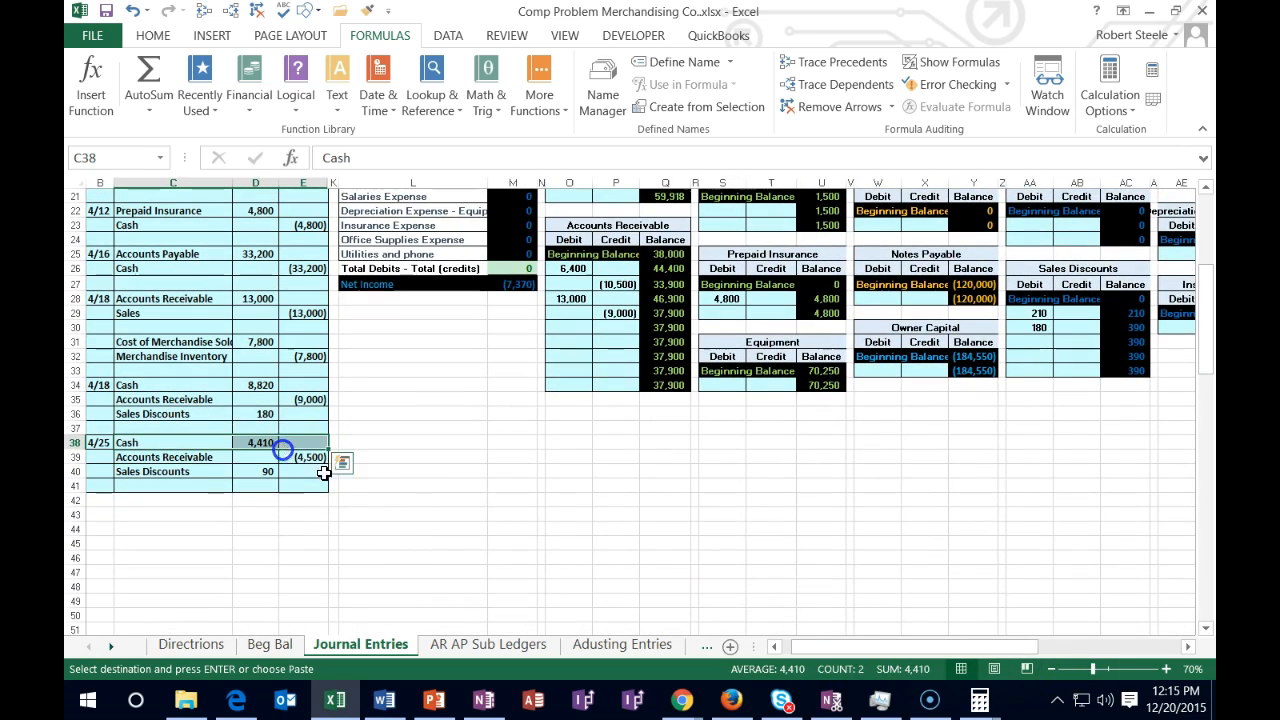
pyautogui.scroll(7, 482, 529)
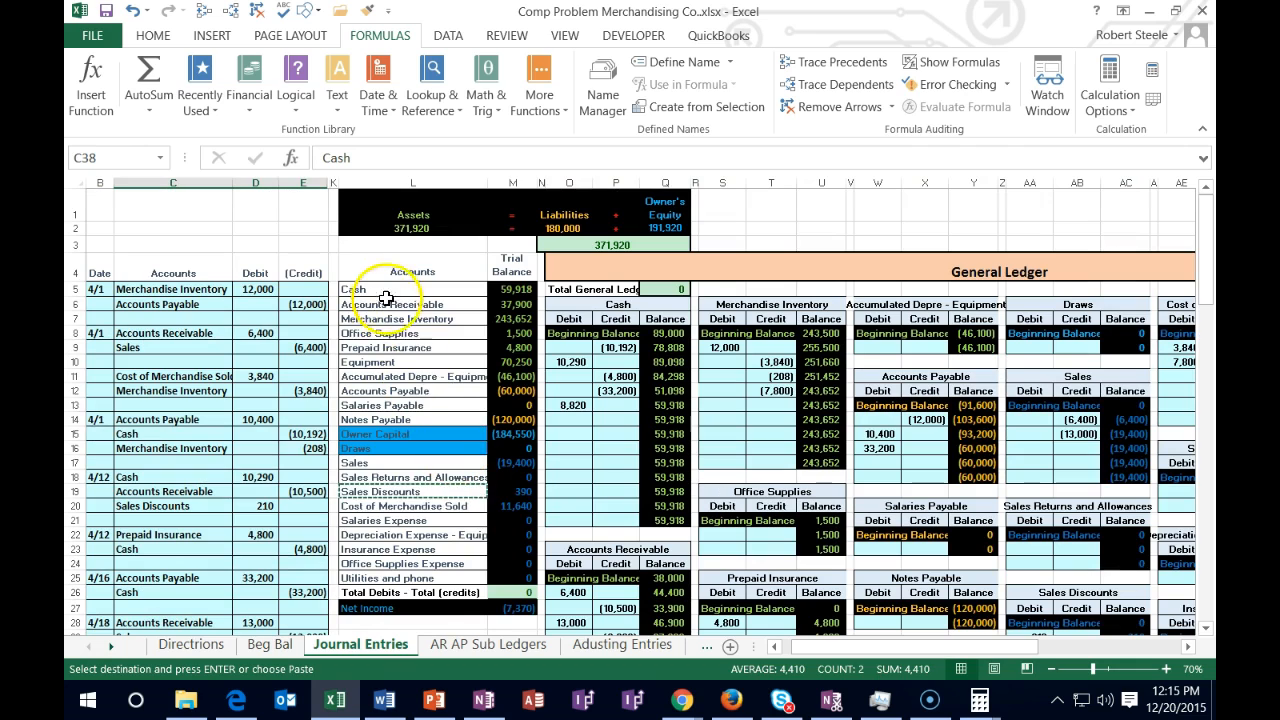
pyautogui.click(454, 289)
pyautogui.moveTo(454, 289); pyautogui.dragTo(512, 289)
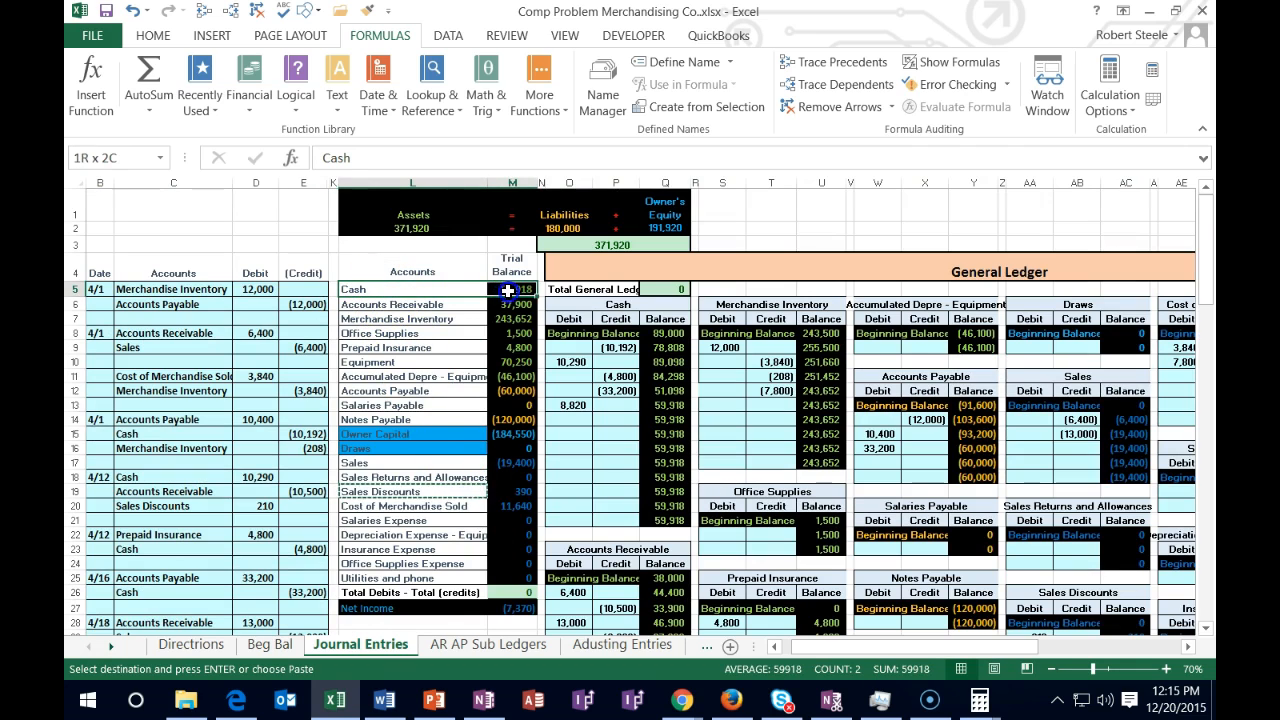
pyautogui.click(578, 418)
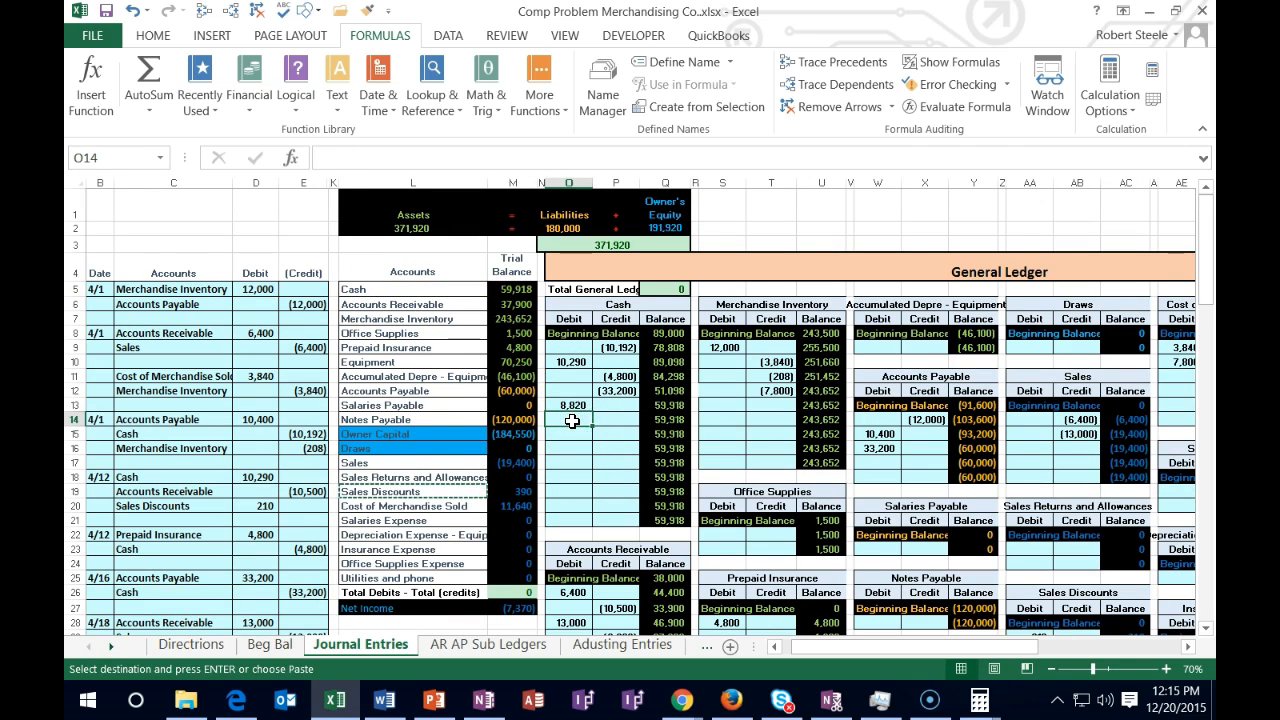
pyautogui.click(572, 451)
pyautogui.write('=')
pyautogui.scroll(-4, 572, 451)
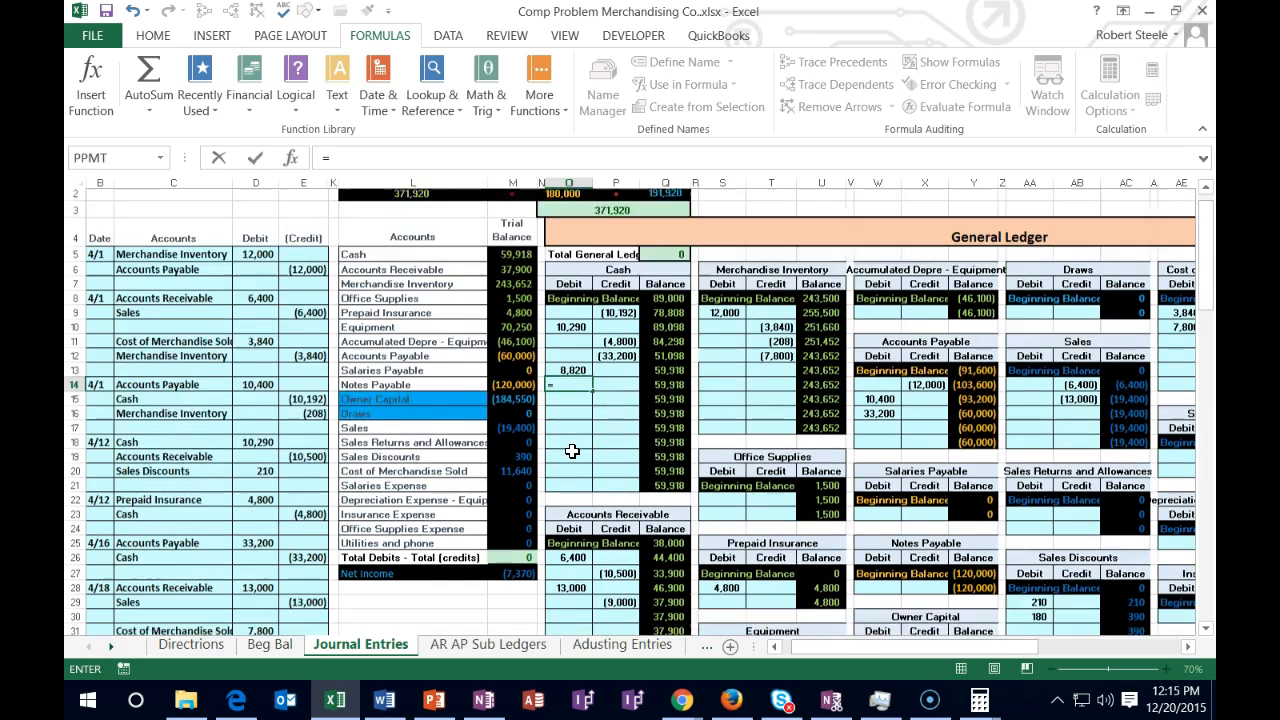
pyautogui.click(258, 557)
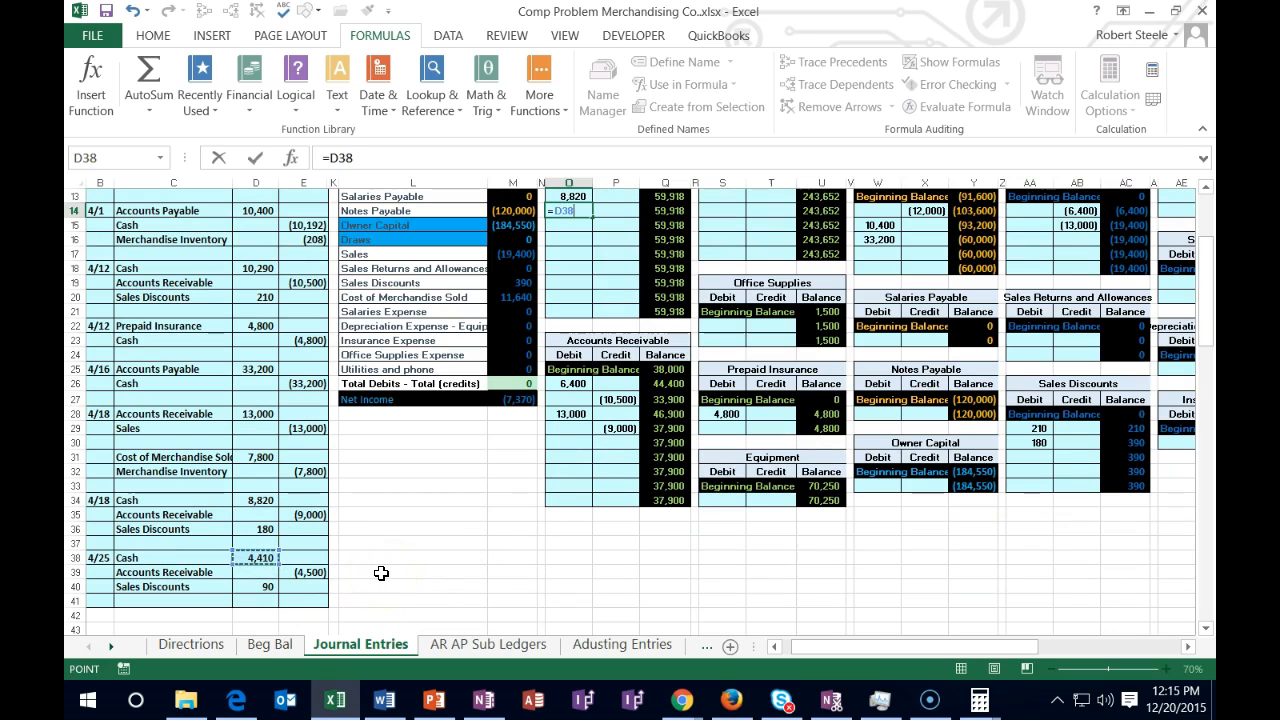
pyautogui.press('Return')
# Post the 4/25 Accounts Receivable credit to its general ledger account by linking P30 to E39.
pyautogui.moveTo(163, 572); pyautogui.dragTo(310, 572)
pyautogui.scroll(4, 370, 579)
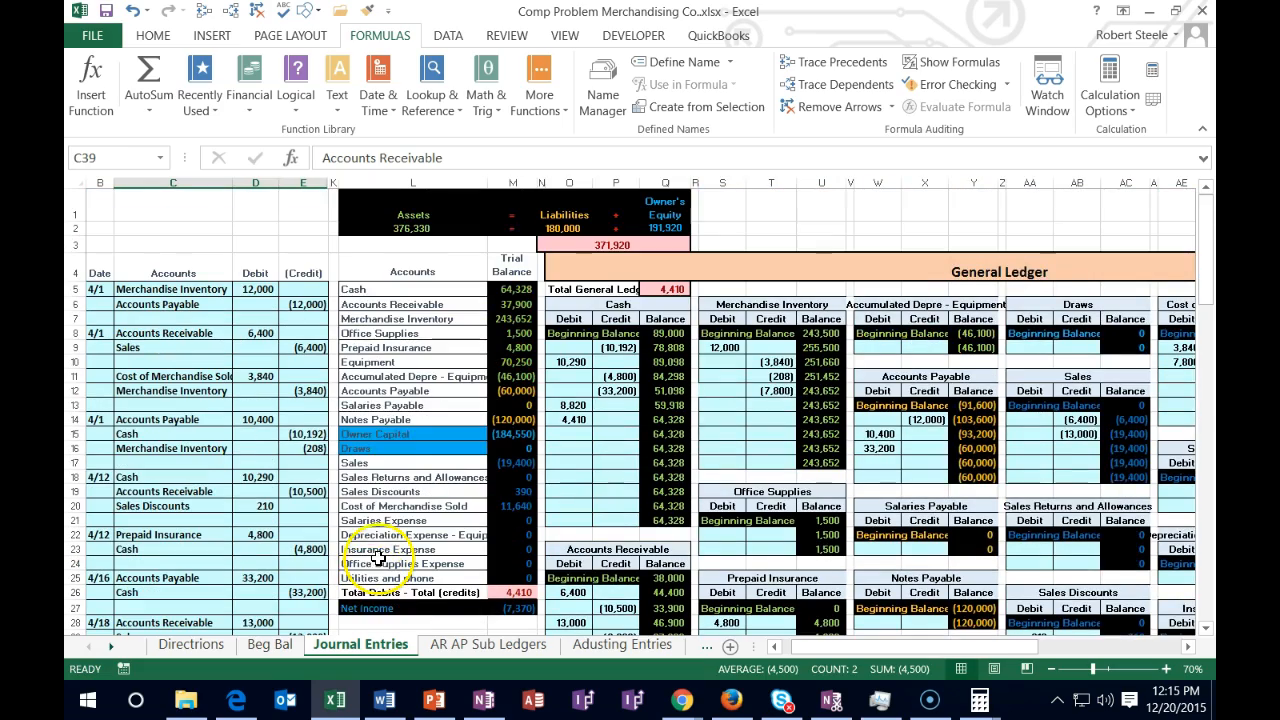
pyautogui.moveTo(385, 304); pyautogui.dragTo(518, 305)
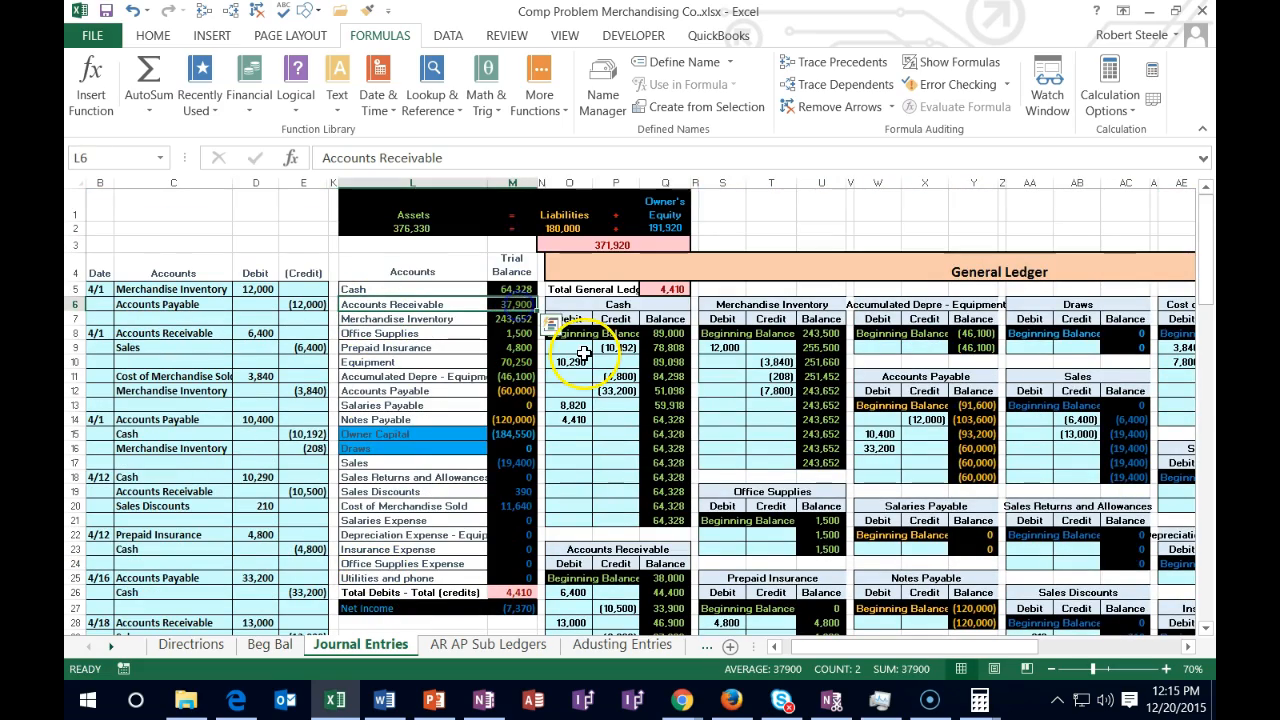
pyautogui.scroll(-3, 620, 360)
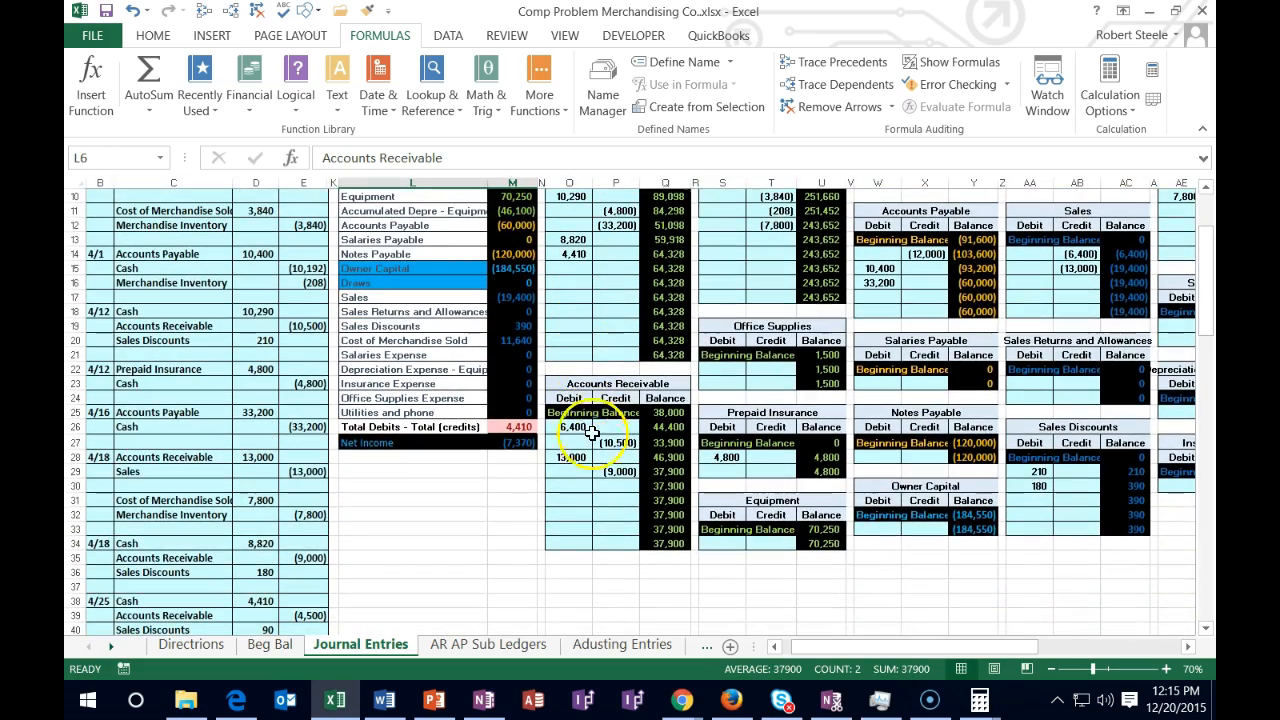
pyautogui.click(614, 490)
pyautogui.scroll(-3, 614, 492)
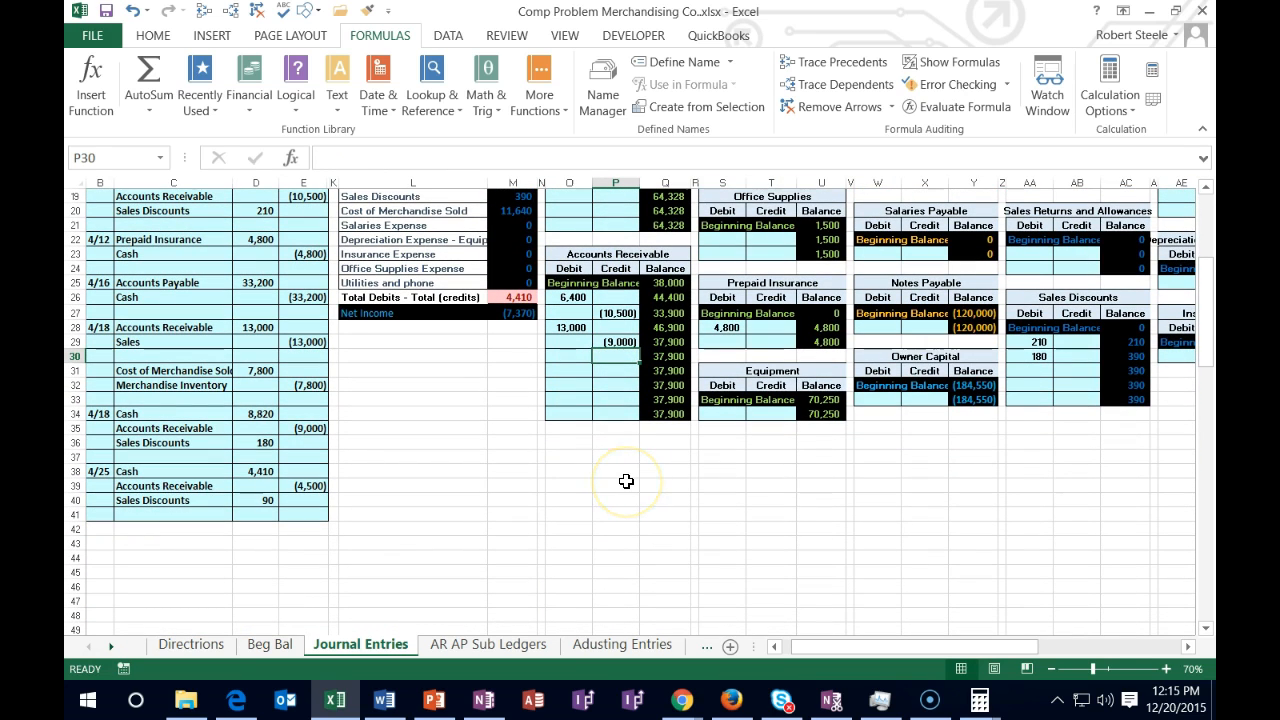
pyautogui.write('=')
pyautogui.click(306, 486)
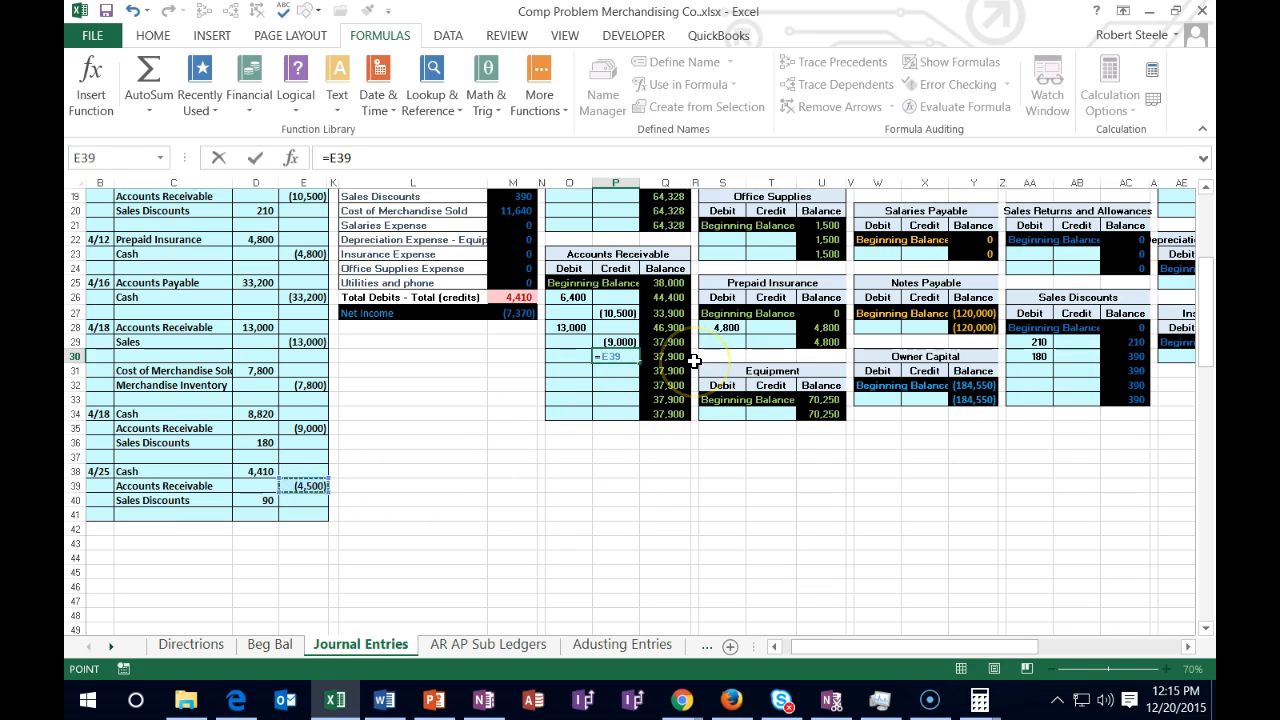
pyautogui.press('Return')
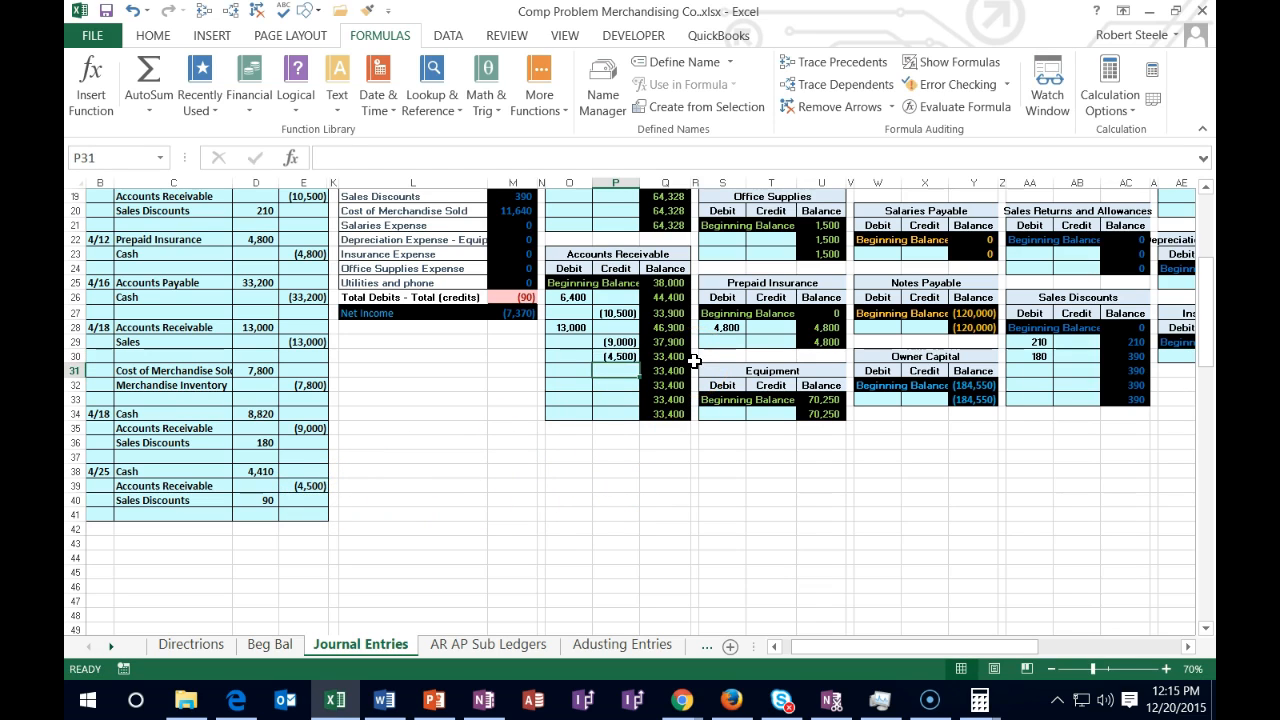
# Post the 4/25 discount to the Sales Discounts ledger by linking debit cell AA31 to D40, and check net income.
pyautogui.click(206, 504)
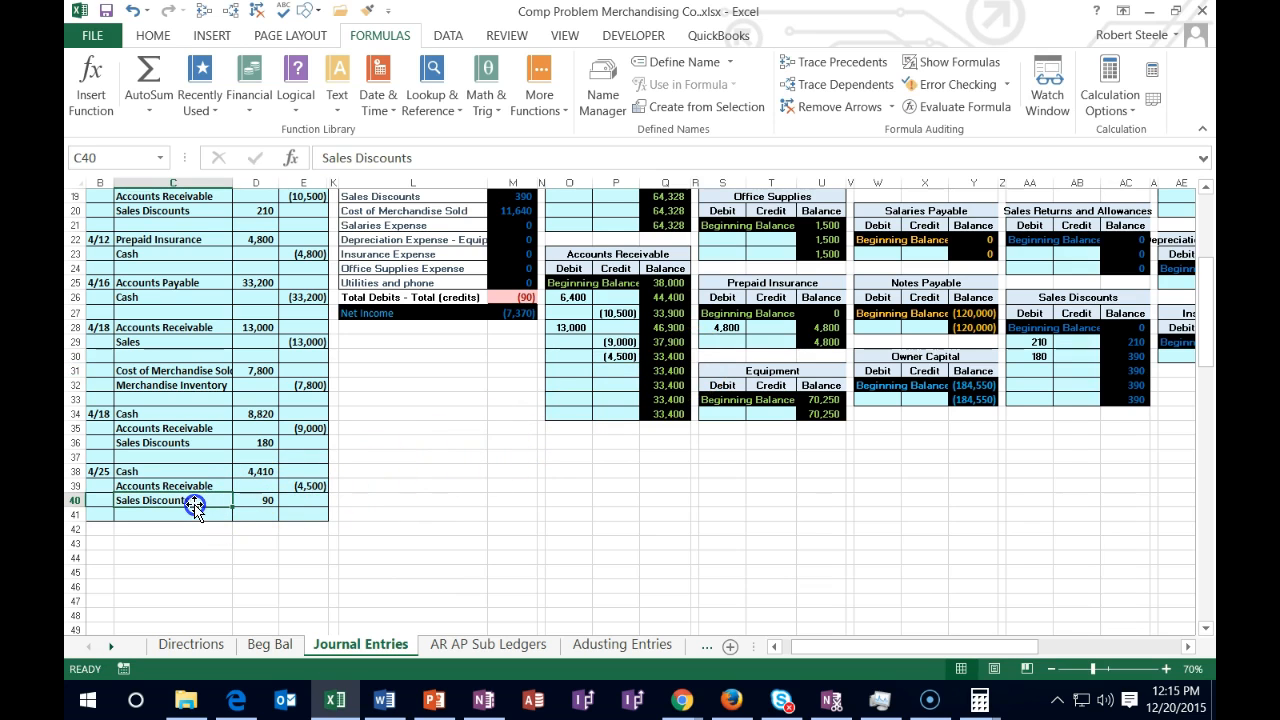
pyautogui.scroll(1, 386, 526)
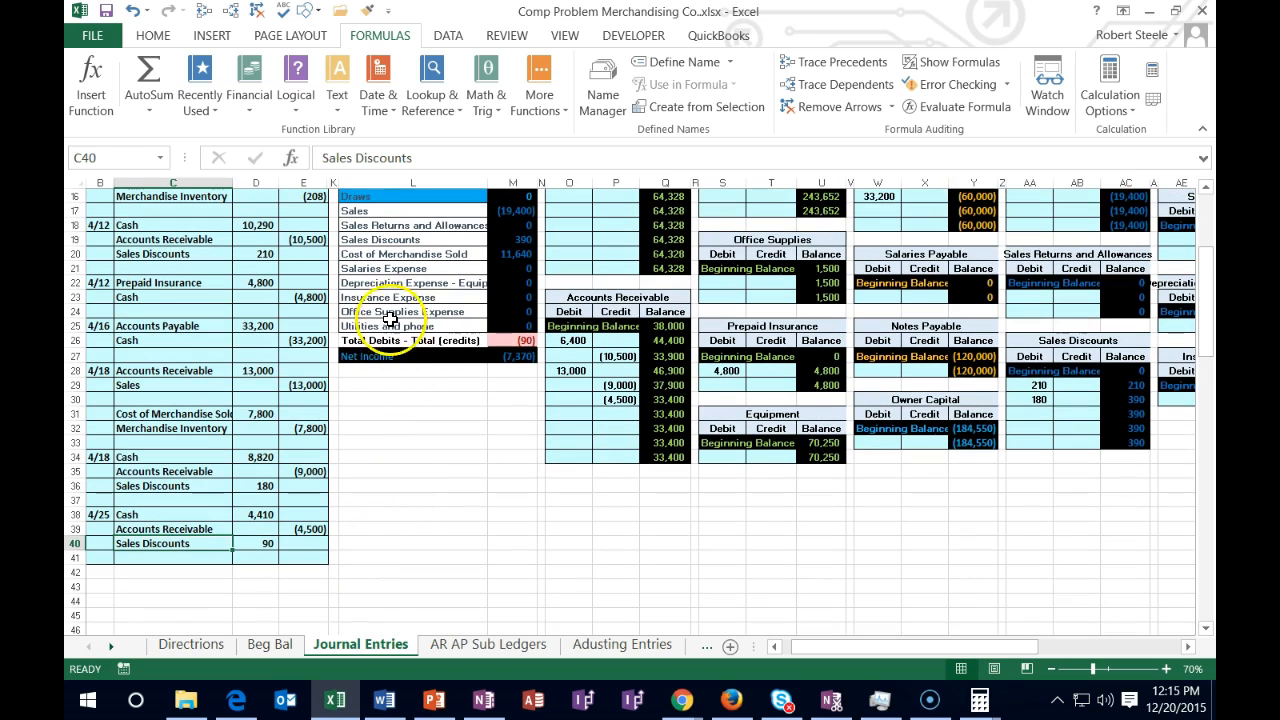
pyautogui.moveTo(366, 226); pyautogui.dragTo(510, 242)
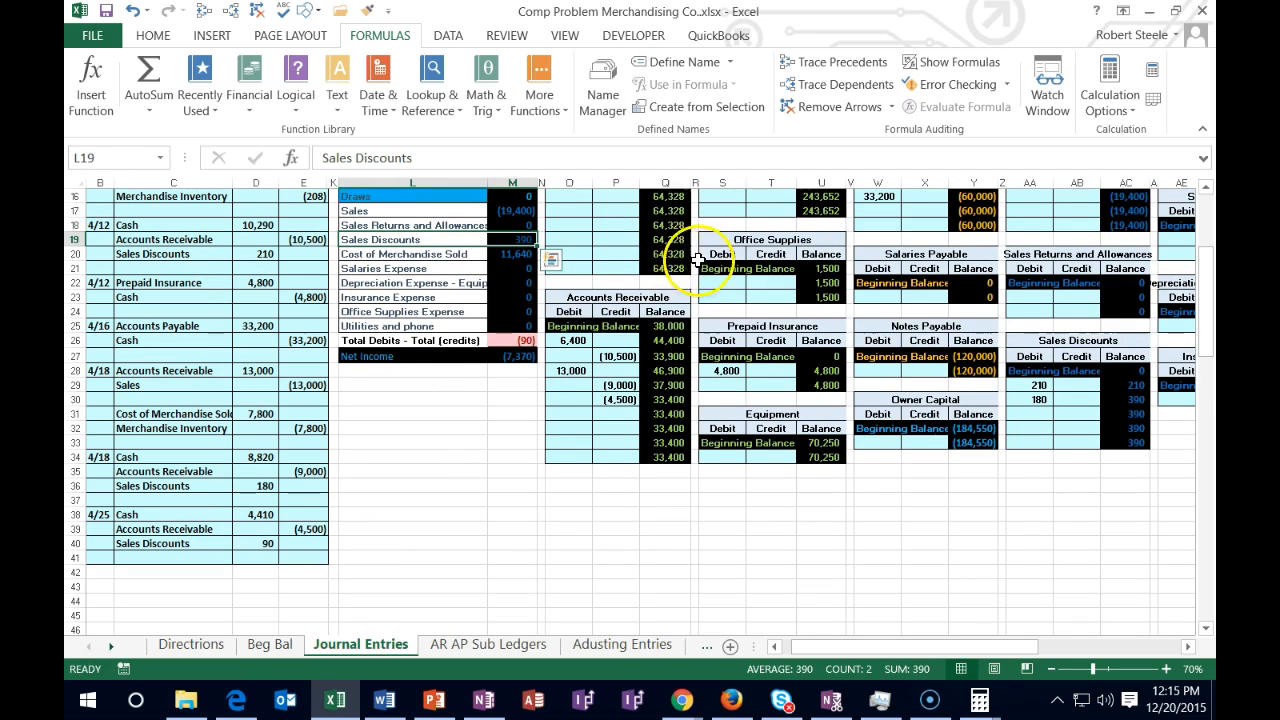
pyautogui.click(1030, 413)
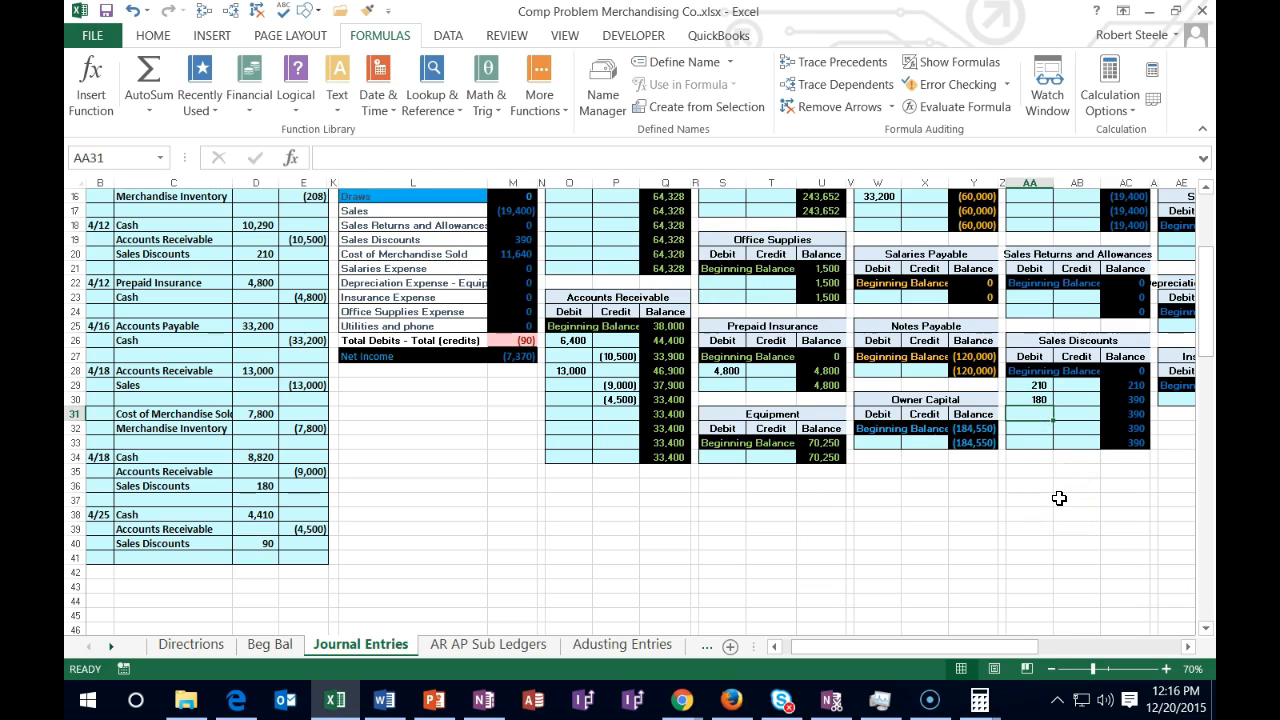
pyautogui.write('=')
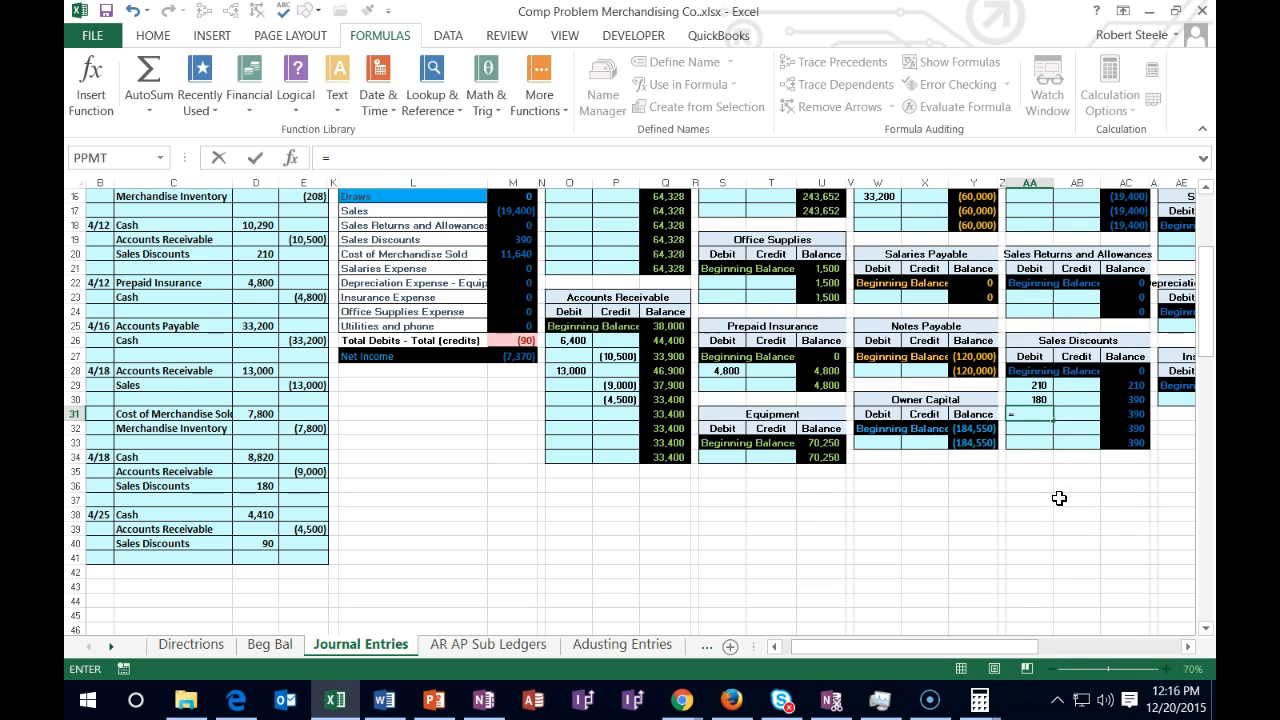
pyautogui.click(262, 543)
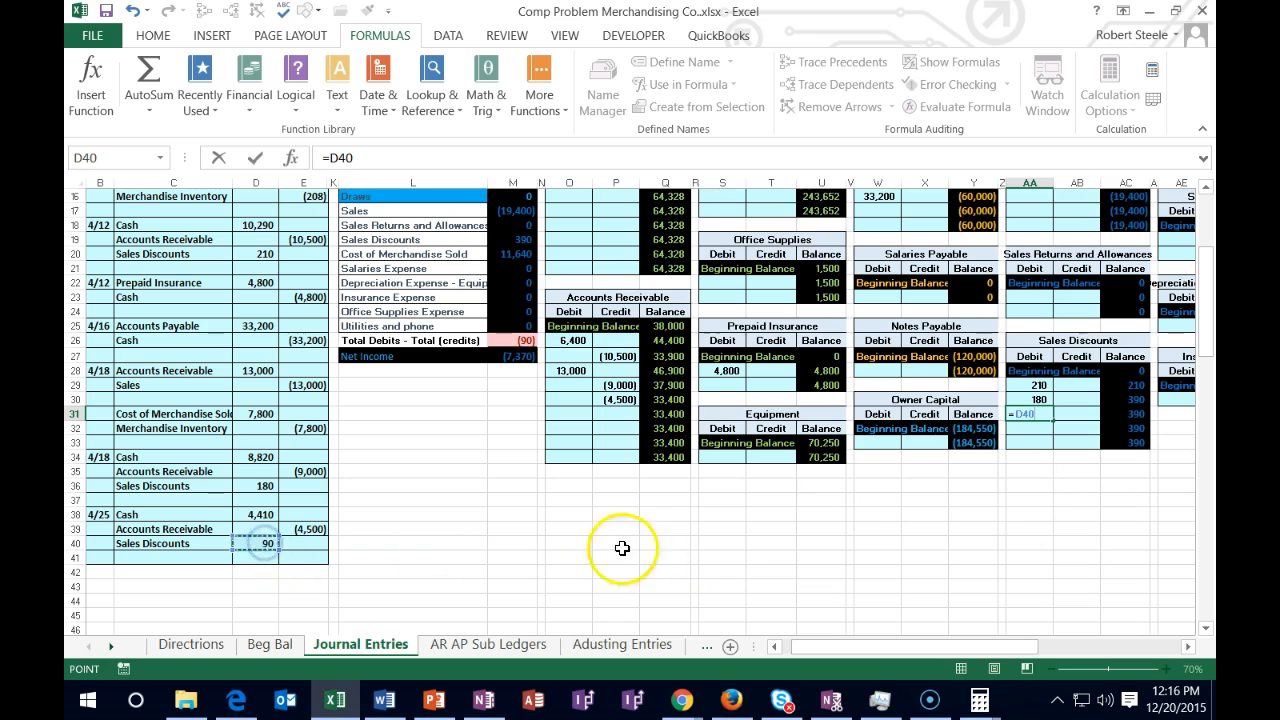
pyautogui.press('Return')
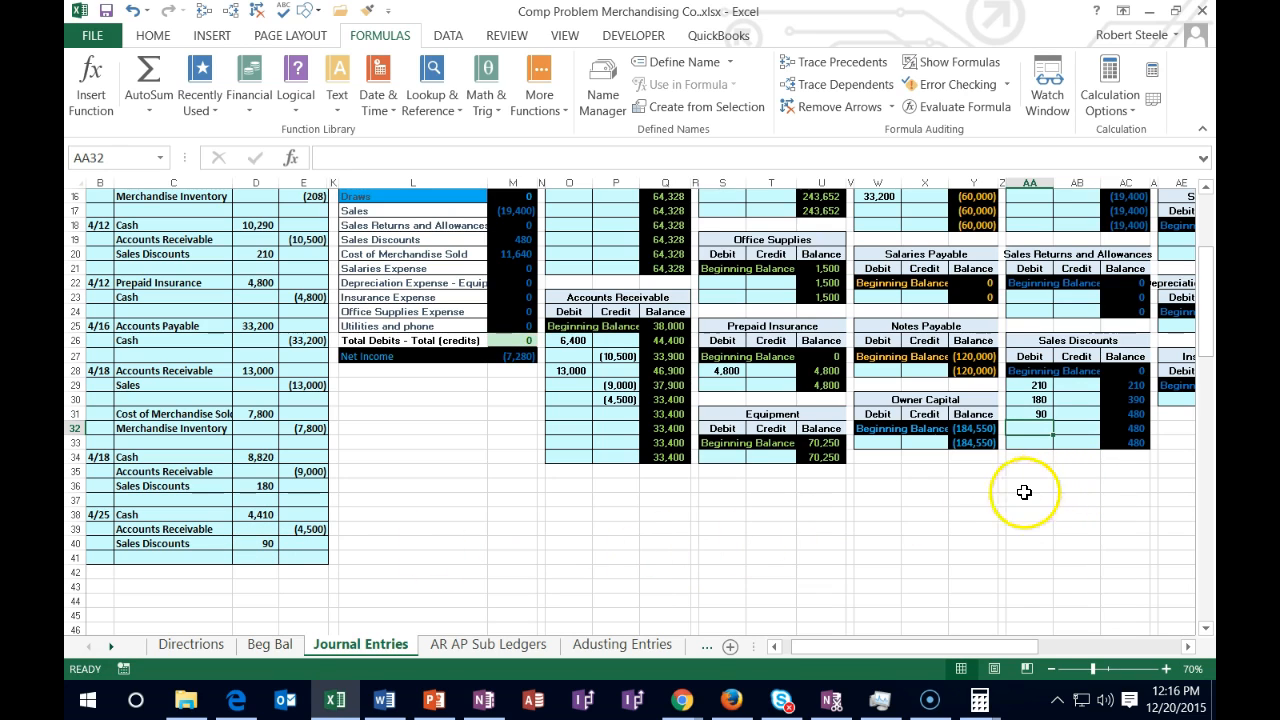
pyautogui.click(521, 357)
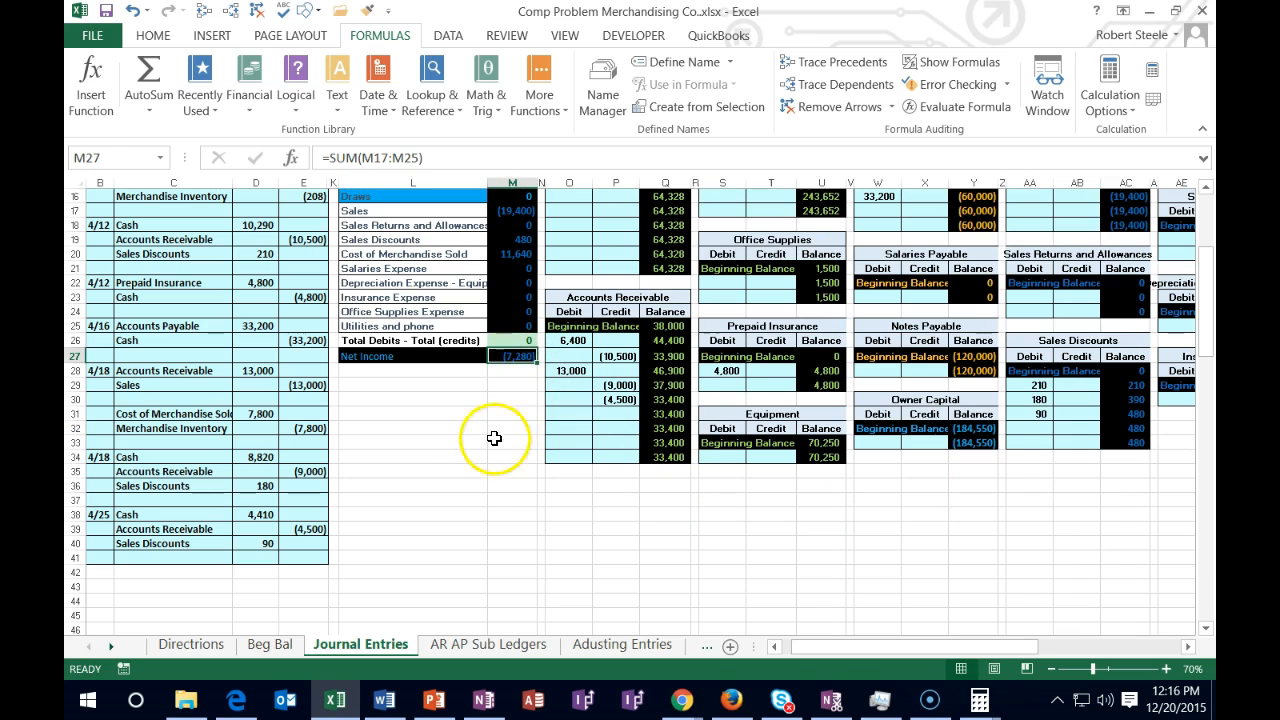
# On the AR AP Sub Ledgers sheet, link MG Co.'s credit cell F26 to E39 of the Journal Entries sheet.
pyautogui.click(613, 401)
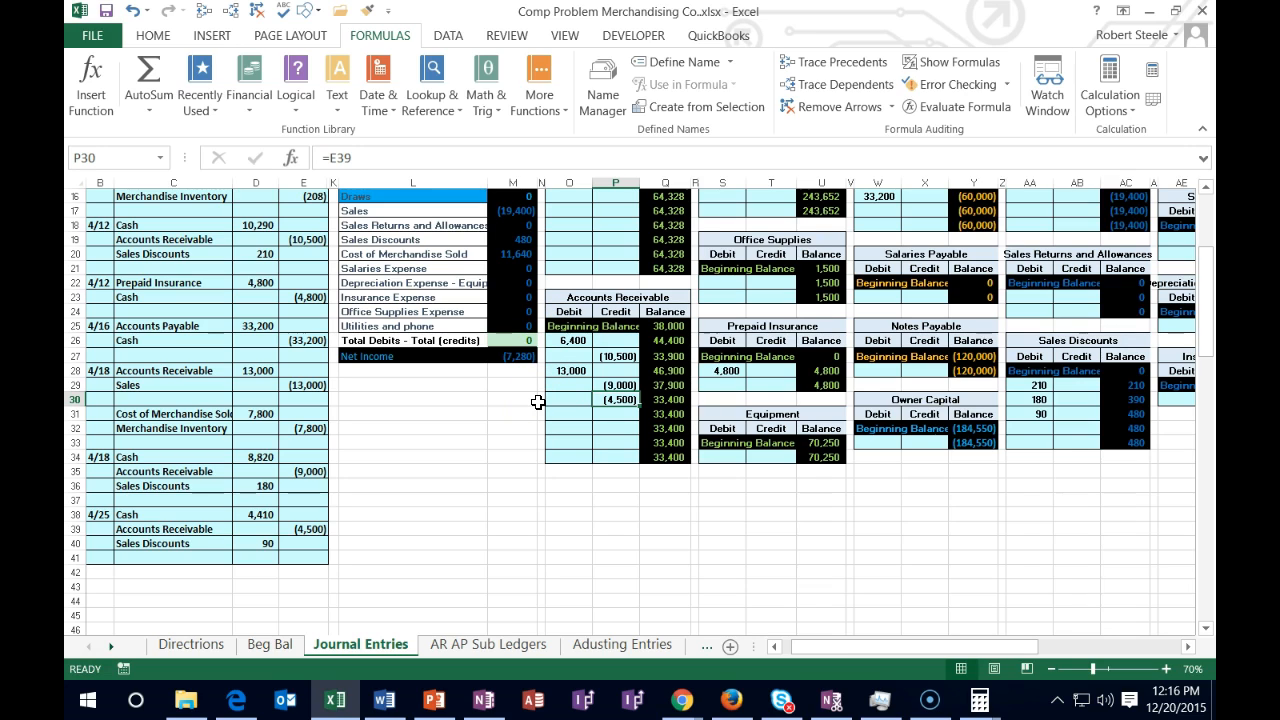
pyautogui.click(515, 648)
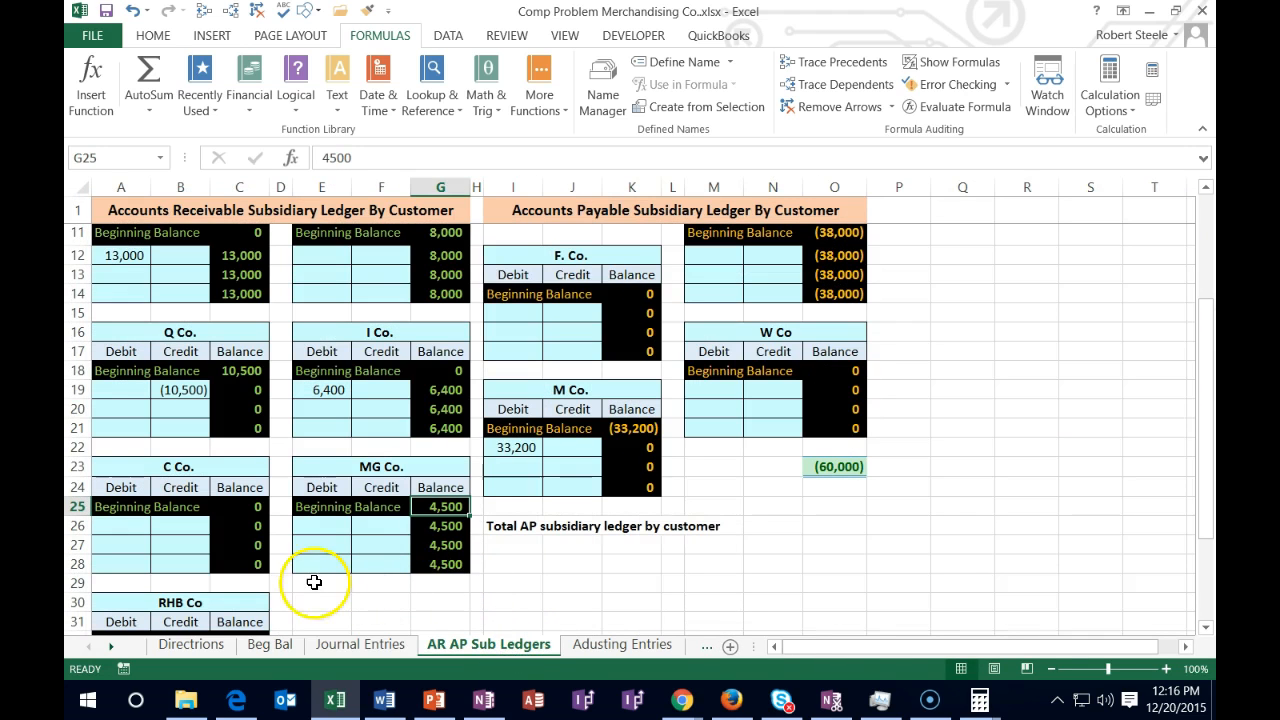
pyautogui.click(314, 527)
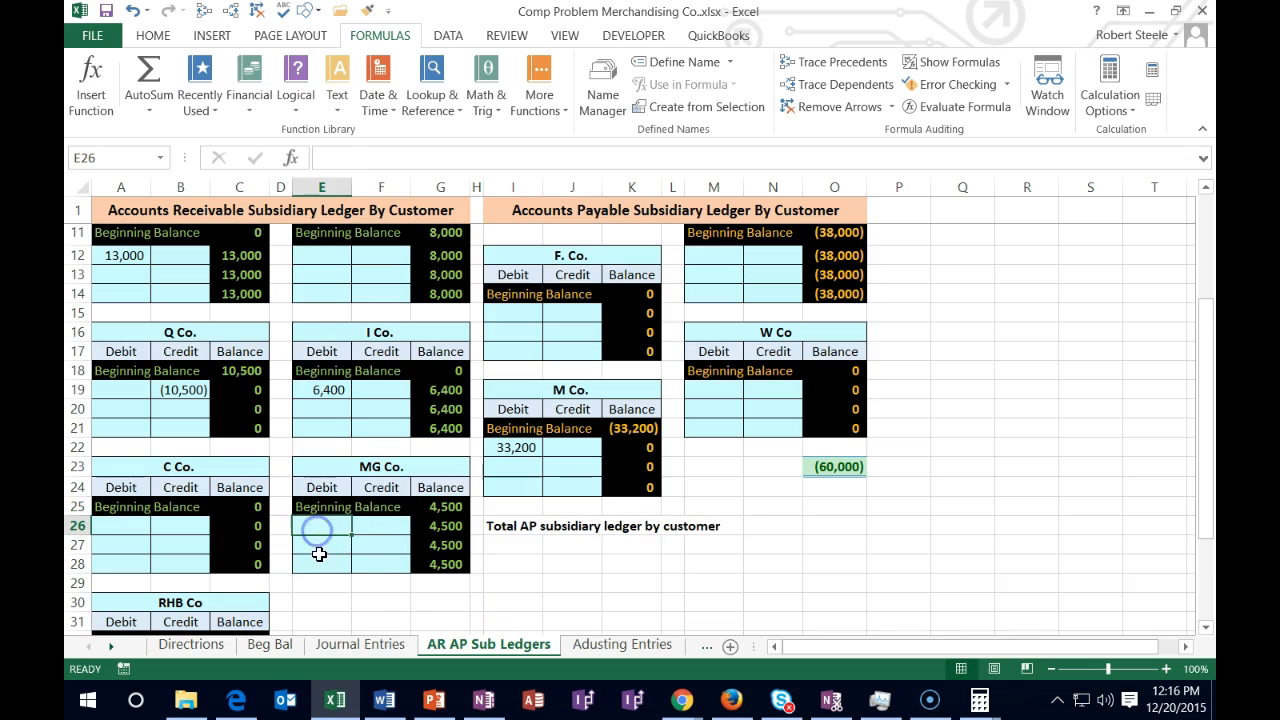
pyautogui.click(387, 525)
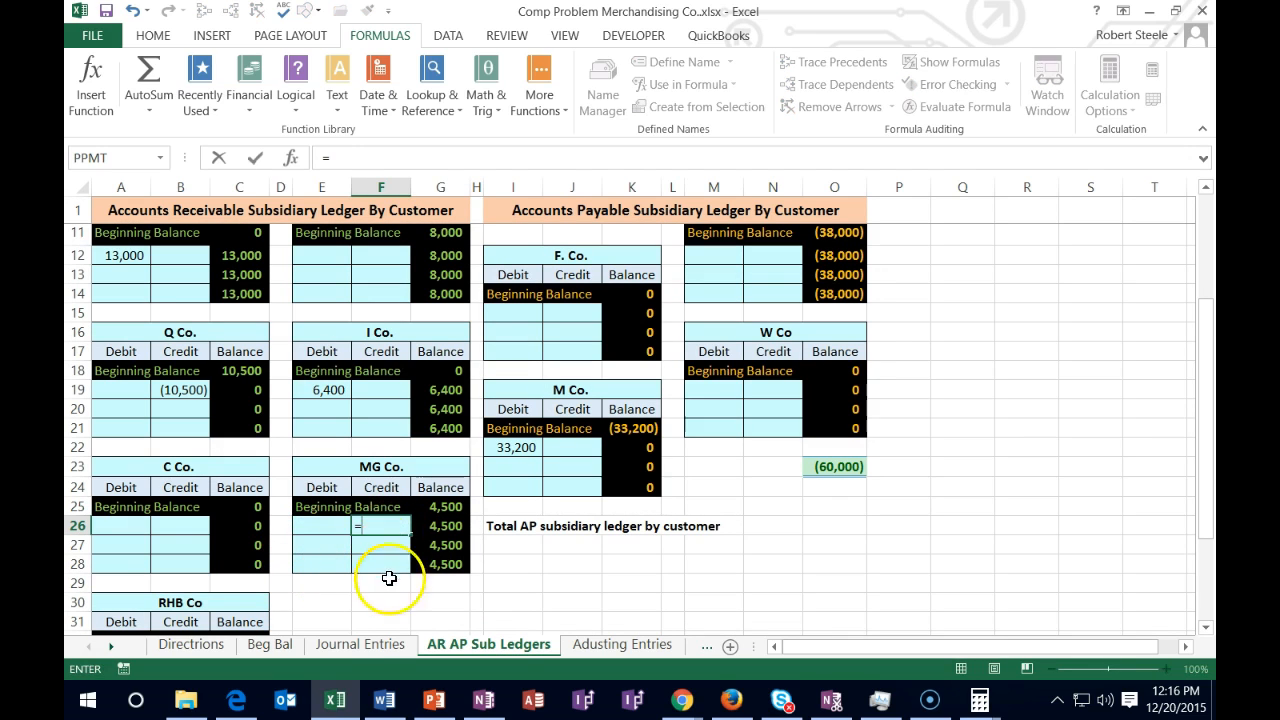
pyautogui.click(362, 645)
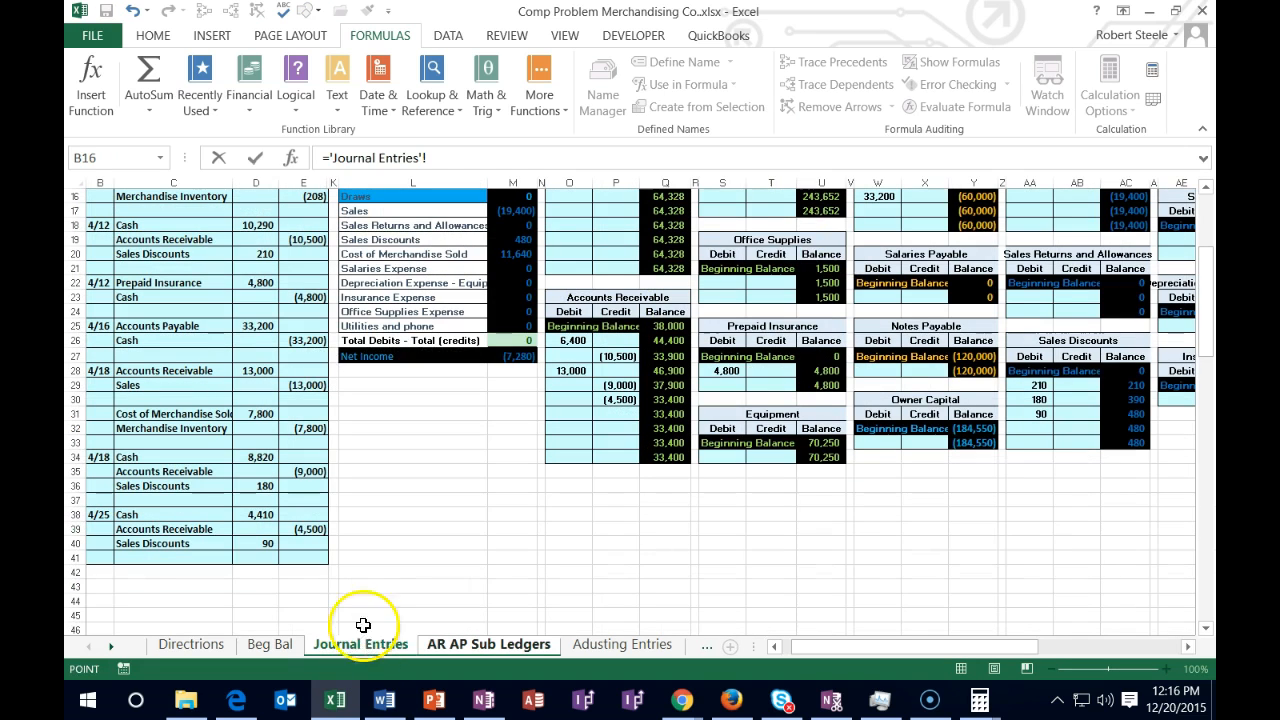
pyautogui.click(310, 528)
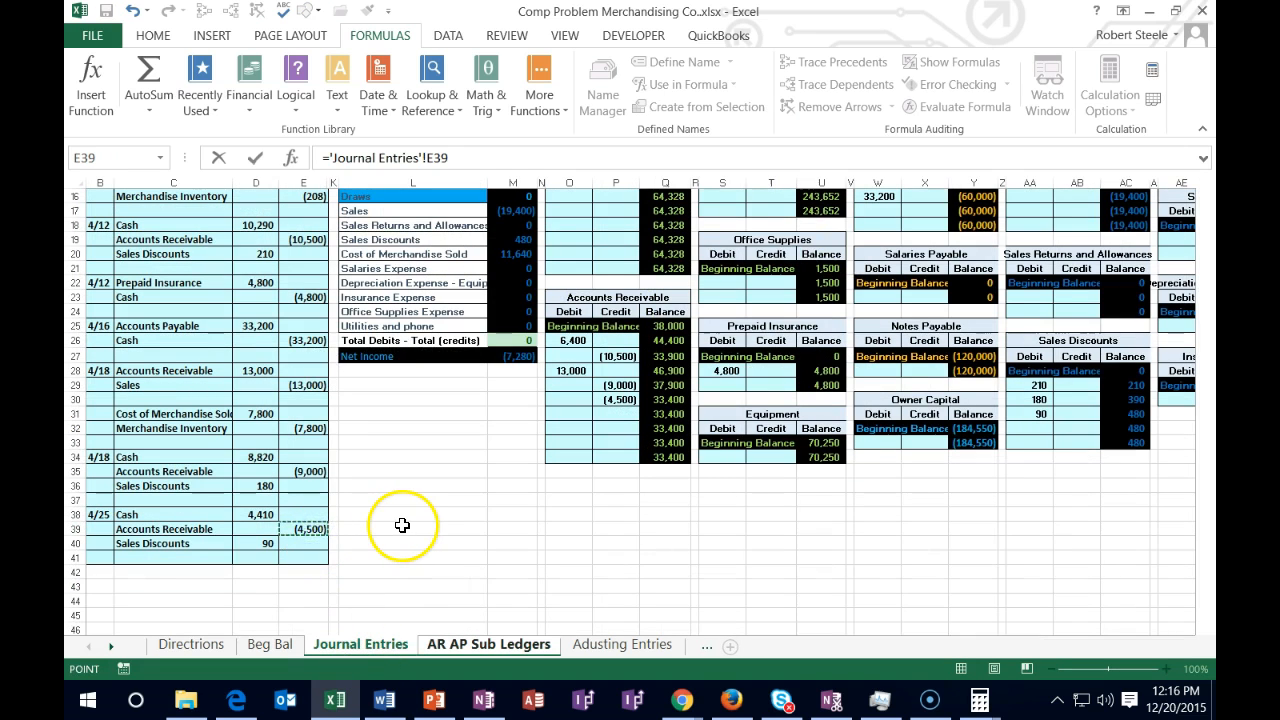
pyautogui.press('Return')
# Compare the accounts receivable subsidiary ledger total in G37 with the Accounts Receivable balances in the general ledger and trial balance.
pyautogui.click(438, 563)
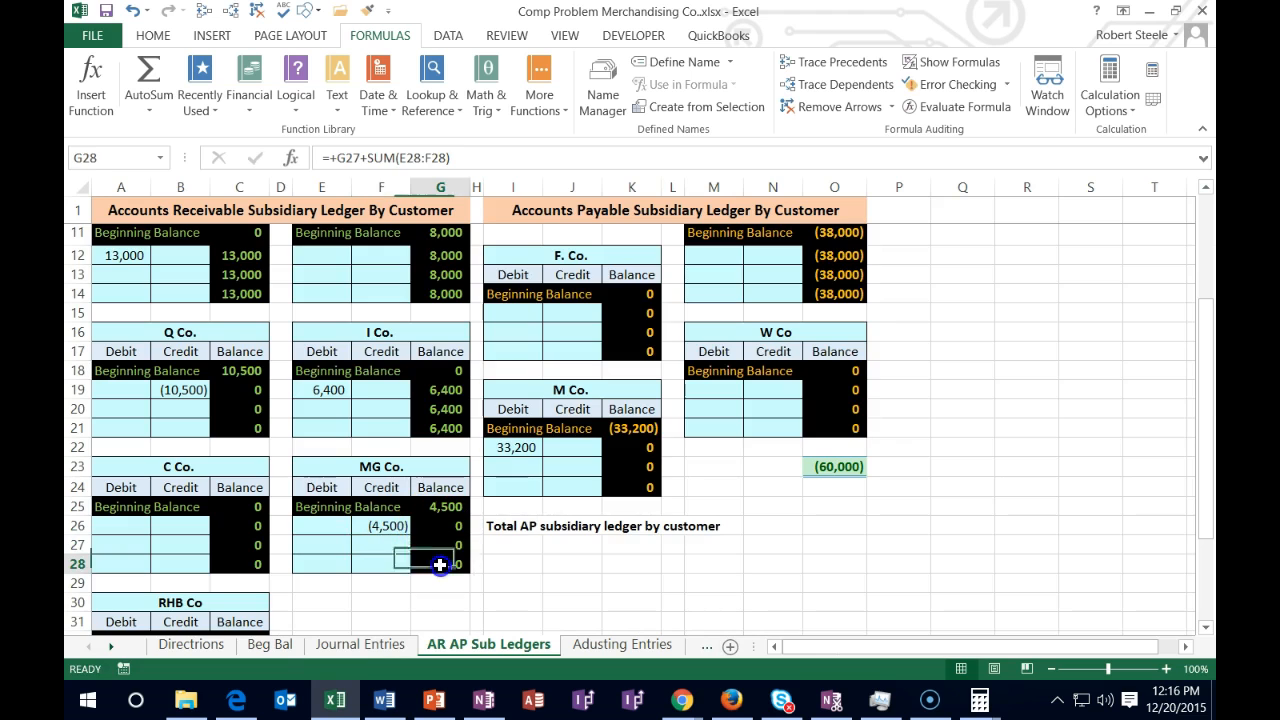
pyautogui.scroll(-3, 437, 564)
pyautogui.doubleClick(438, 563)
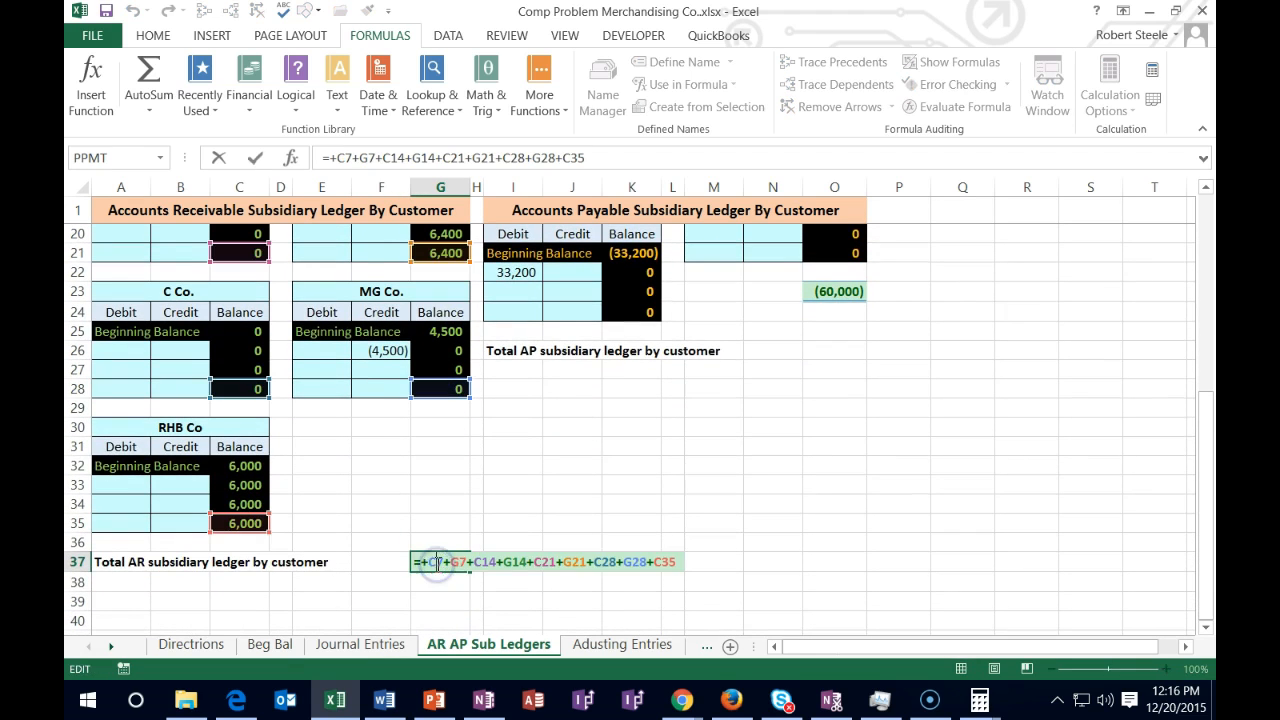
pyautogui.press('Return')
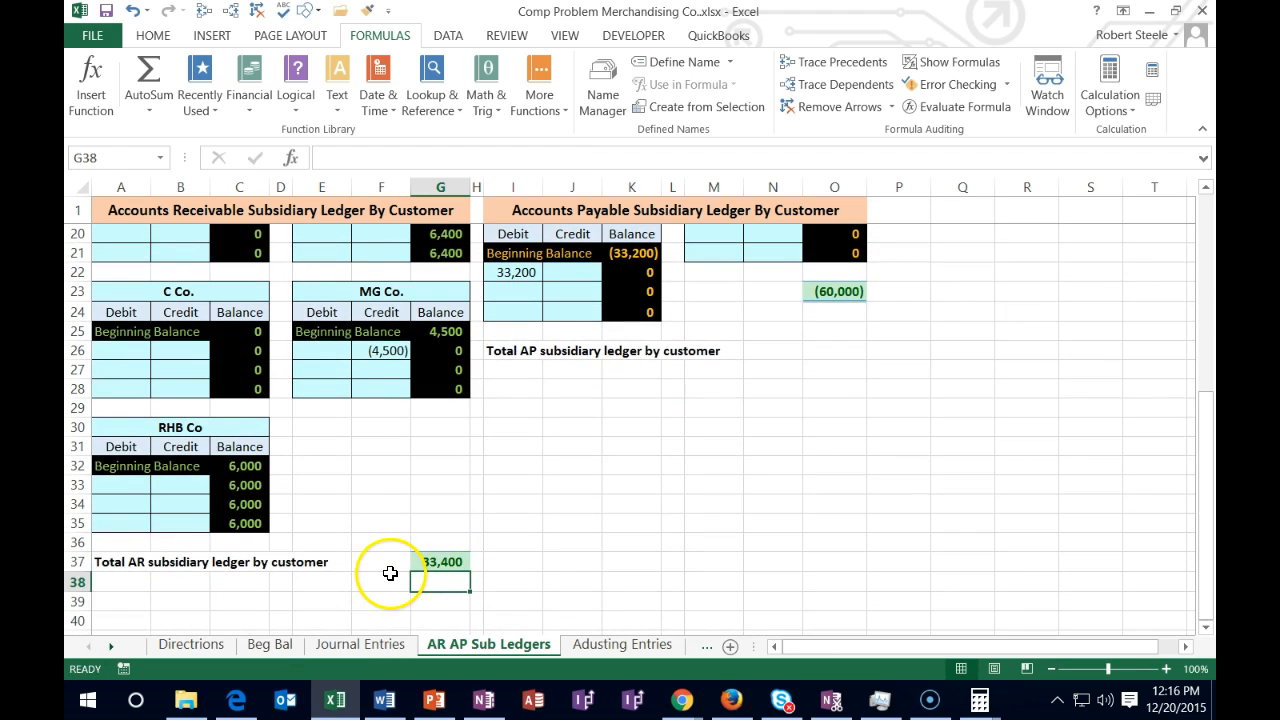
pyautogui.click(372, 645)
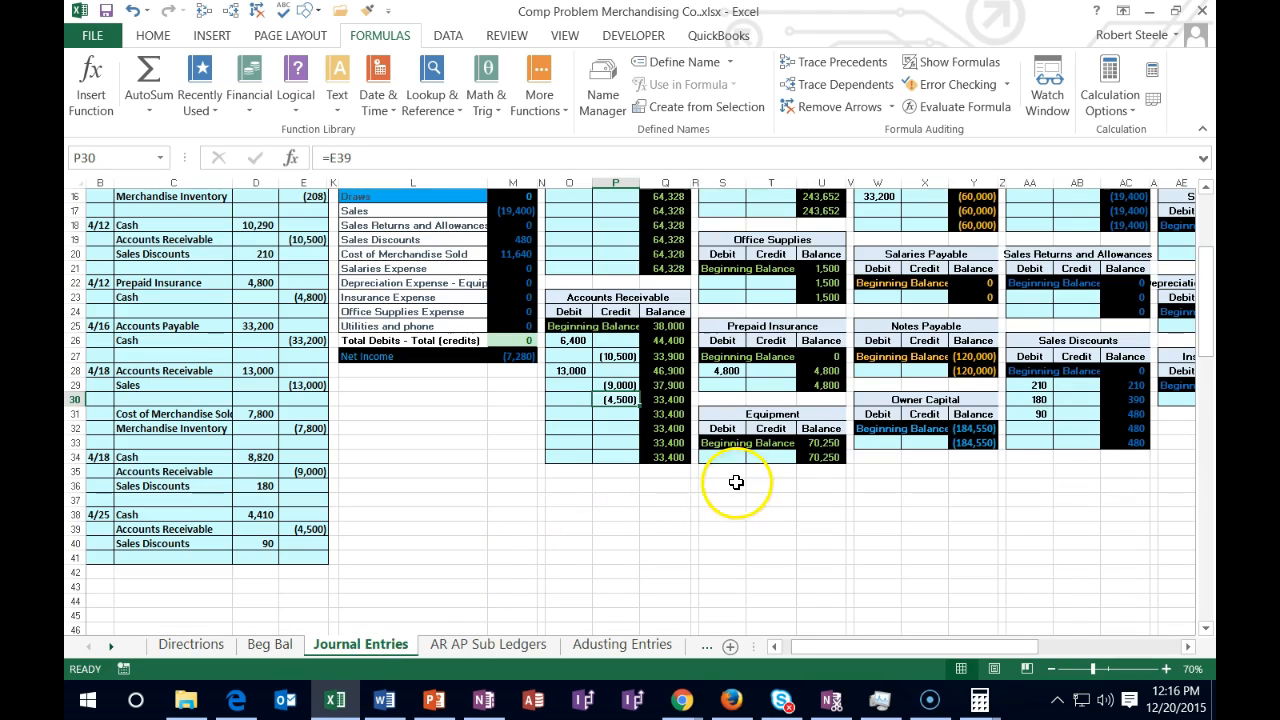
pyautogui.click(670, 457)
pyautogui.scroll(1, 527, 580)
pyautogui.scroll(4, 527, 580)
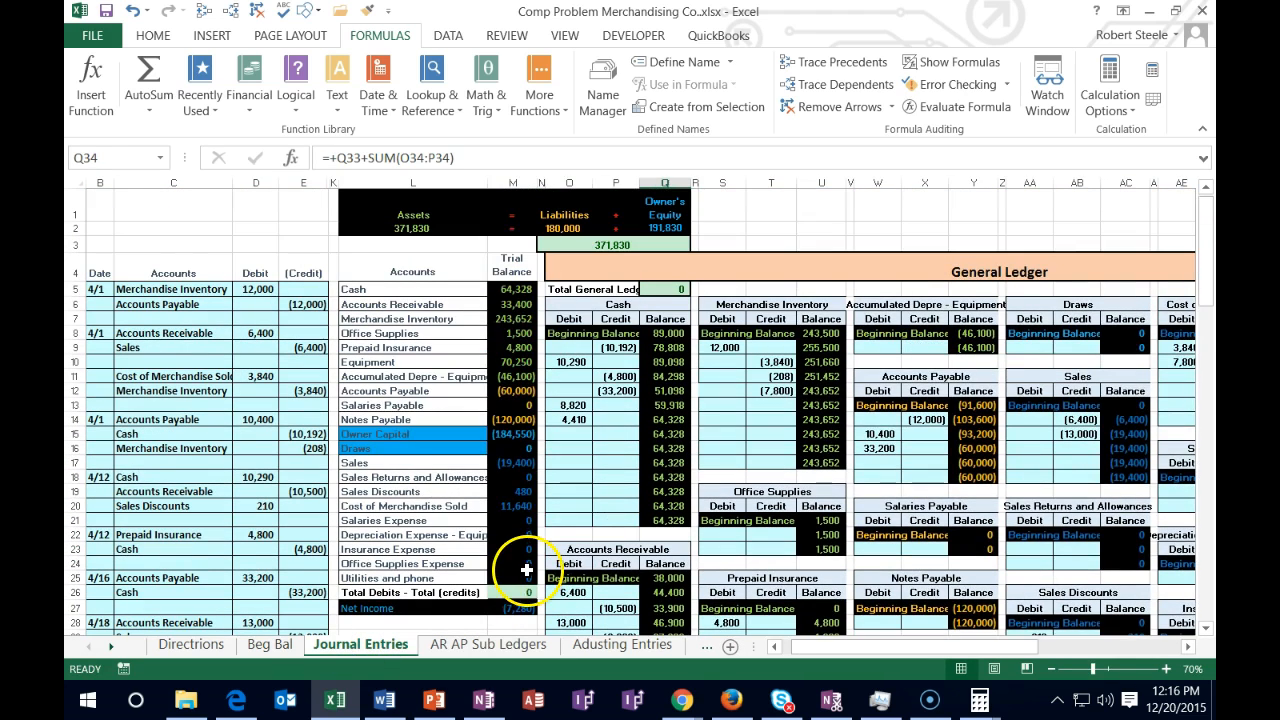
pyautogui.click(512, 304)
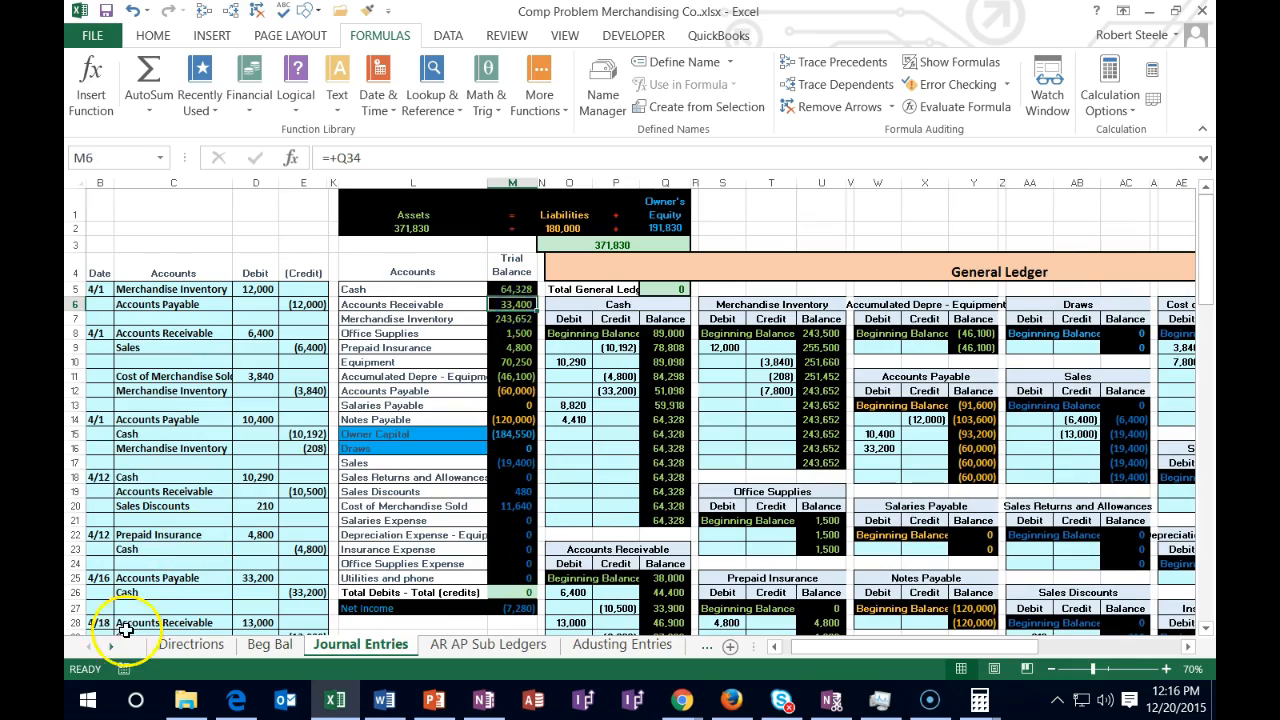